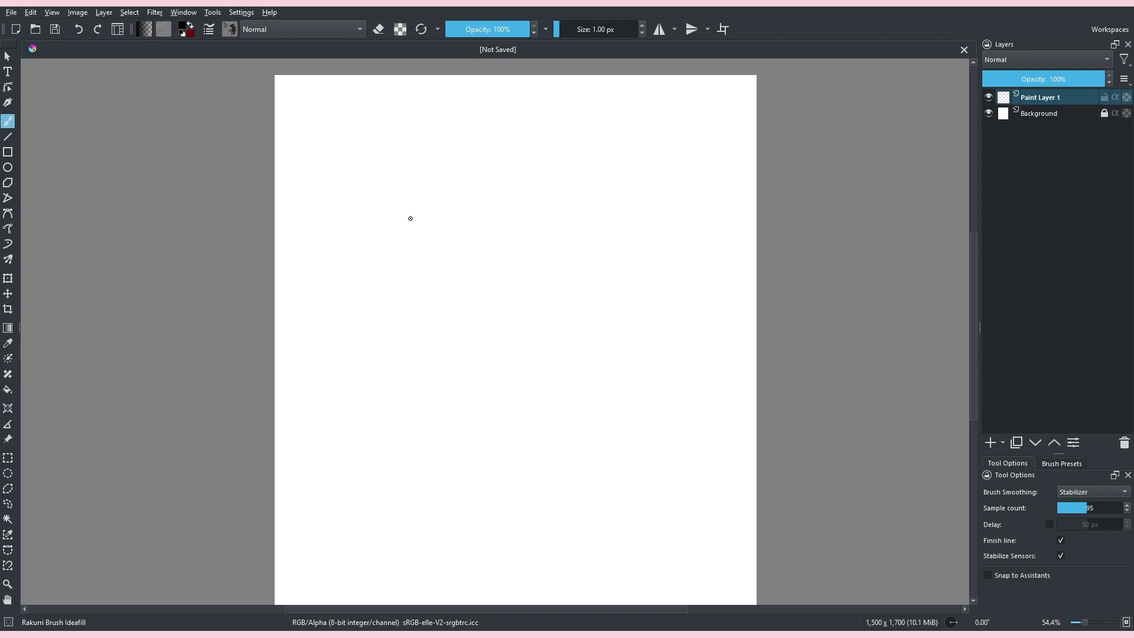
# - Try drawing a filled black dome shape and a filled heart freehand with the Rakurri Brush Ideafill, undoing each attempt
pyautogui.moveTo(401, 282)
pyautogui.mouseDown()
pyautogui.moveTo(415, 213)
pyautogui.moveTo(501, 162)
pyautogui.moveTo(535, 178)
pyautogui.moveTo(572, 271)
pyautogui.moveTo(560, 365)
pyautogui.moveTo(380, 367)
pyautogui.moveTo(393, 210)
pyautogui.mouseUp()
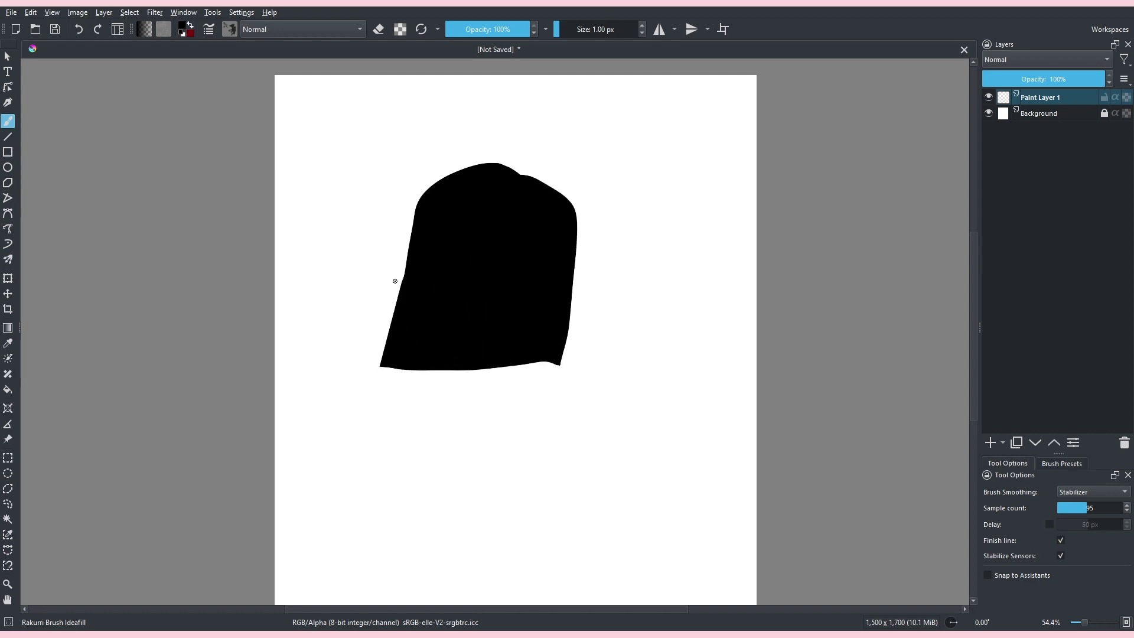
pyautogui.hotkey('ctrl', 'z')
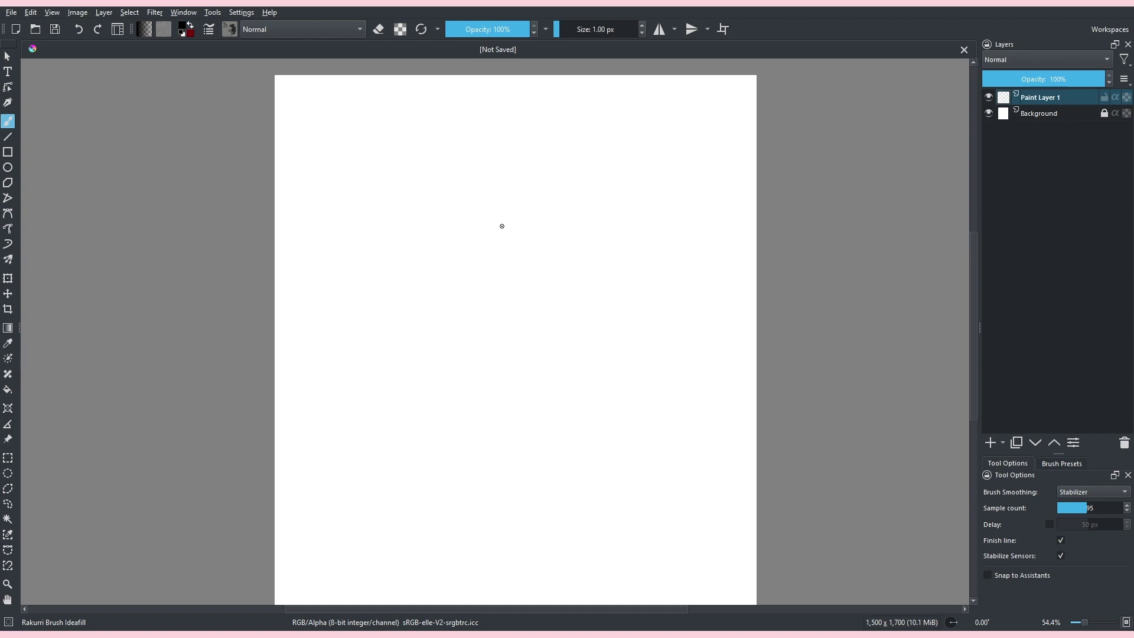
pyautogui.moveTo(502, 226)
pyautogui.mouseDown()
pyautogui.moveTo(421, 242)
pyautogui.moveTo(541, 345)
pyautogui.moveTo(584, 302)
pyautogui.moveTo(594, 224)
pyautogui.moveTo(570, 205)
pyautogui.moveTo(527, 207)
pyautogui.mouseUp()
pyautogui.hotkey('ctrl', 'z')
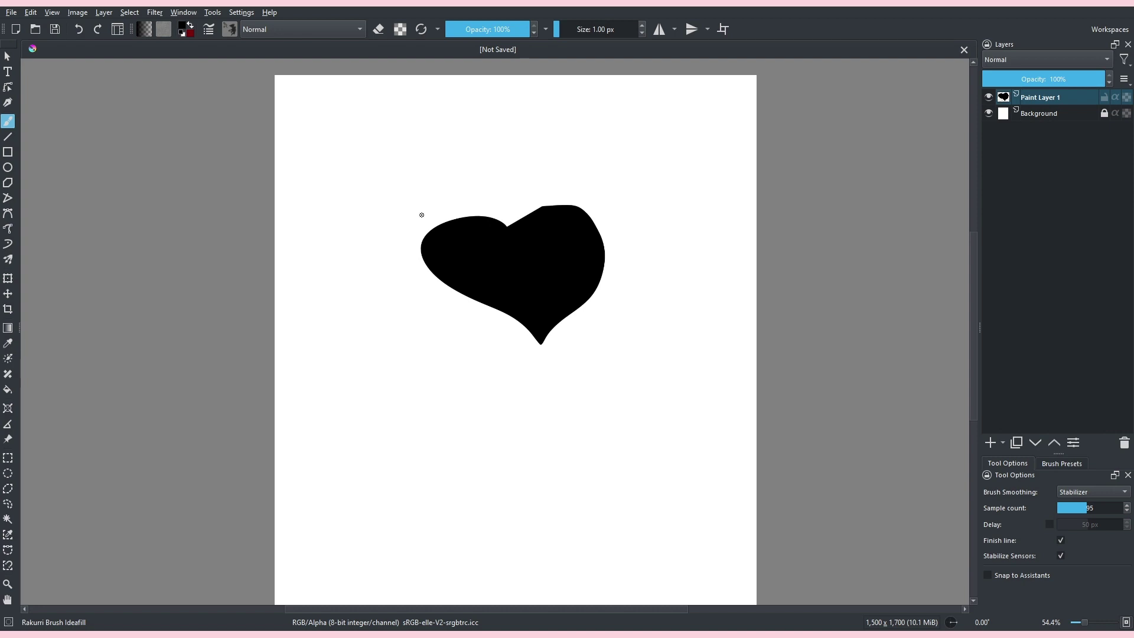
# - Try building a filled black heart from two teardrop-shaped lobes near the canvas centre, and undo the attempts
pyautogui.scroll(-2, 524, 220)
pyautogui.moveTo(404, 173)
pyautogui.mouseDown()
pyautogui.moveTo(390, 169)
pyautogui.moveTo(309, 232)
pyautogui.mouseUp()
pyautogui.moveTo(390, 220)
pyautogui.mouseDown()
pyautogui.moveTo(507, 213)
pyautogui.moveTo(512, 294)
pyautogui.moveTo(546, 325)
pyautogui.moveTo(528, 241)
pyautogui.moveTo(535, 222)
pyautogui.moveTo(595, 236)
pyautogui.moveTo(538, 321)
pyautogui.mouseUp()
pyautogui.hotkey('ctrl', 'z')
pyautogui.hotkey('ctrl', 'z')
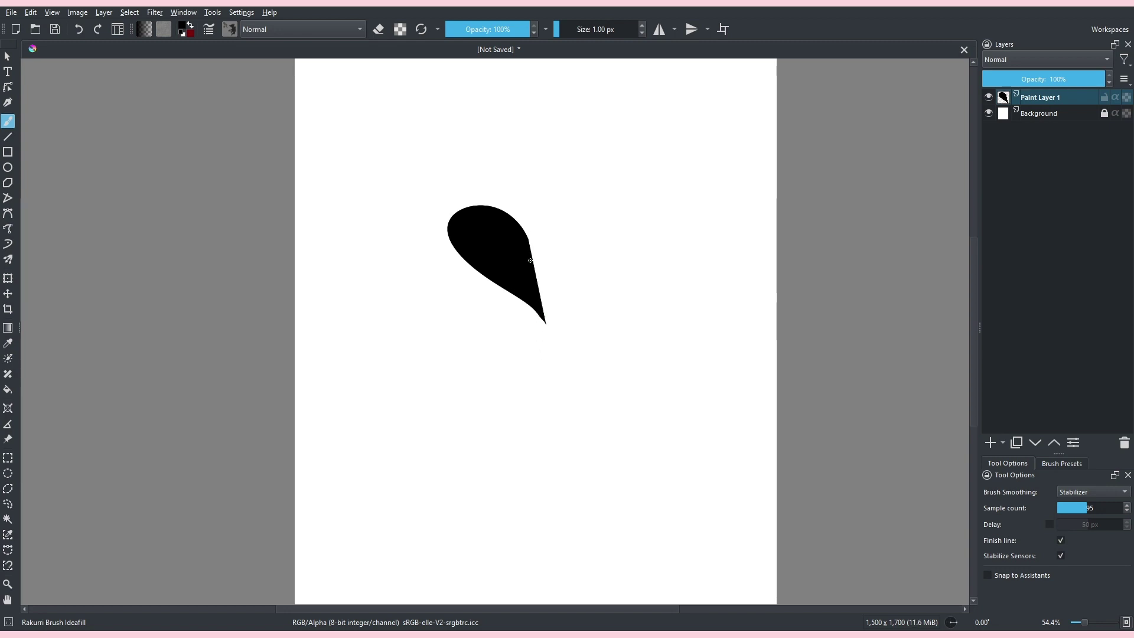
pyautogui.moveTo(539, 251)
pyautogui.mouseDown()
pyautogui.moveTo(524, 215)
pyautogui.moveTo(494, 267)
pyautogui.moveTo(553, 340)
pyautogui.mouseUp()
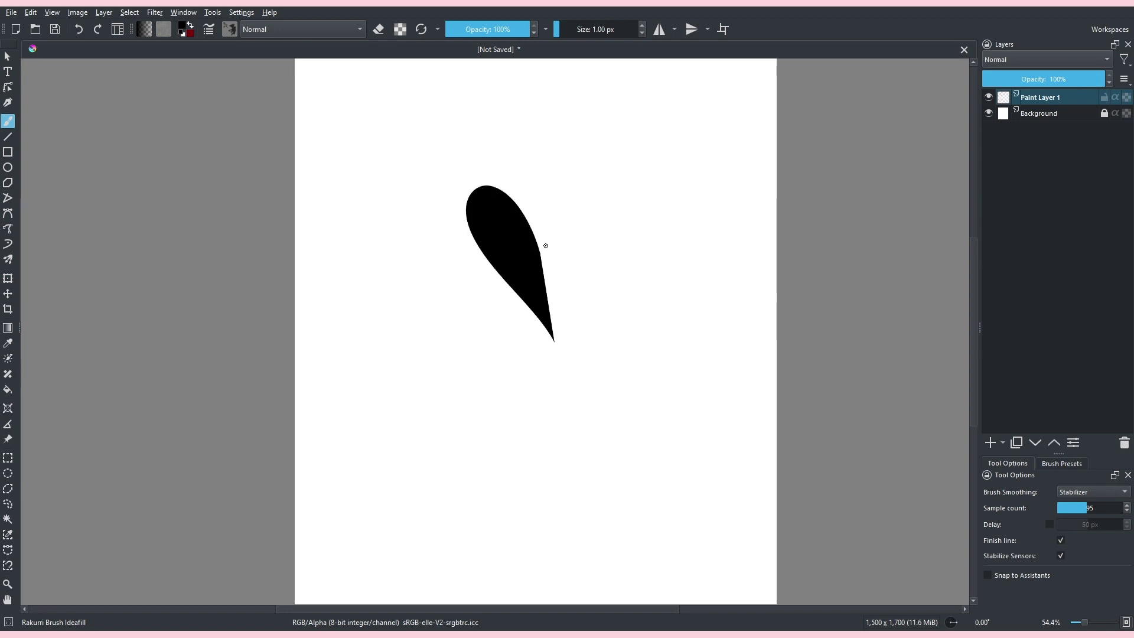
pyautogui.moveTo(542, 255)
pyautogui.mouseDown()
pyautogui.moveTo(573, 320)
pyautogui.moveTo(554, 345)
pyautogui.mouseUp()
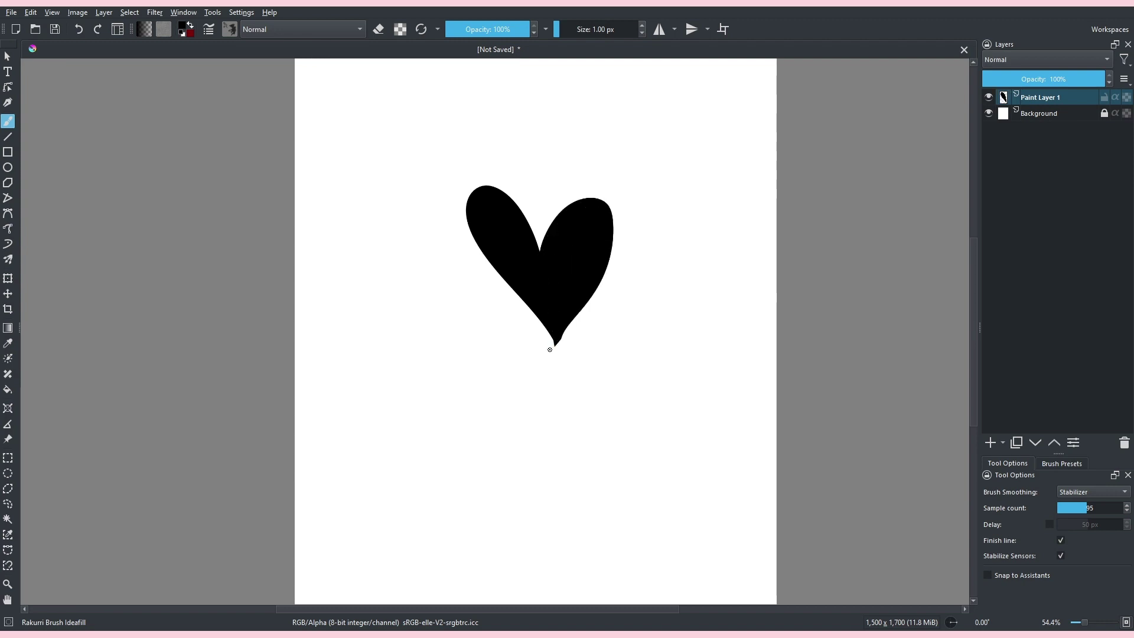
pyautogui.hotkey('ctrl', 'z')
pyautogui.hotkey('ctrl', 'z')
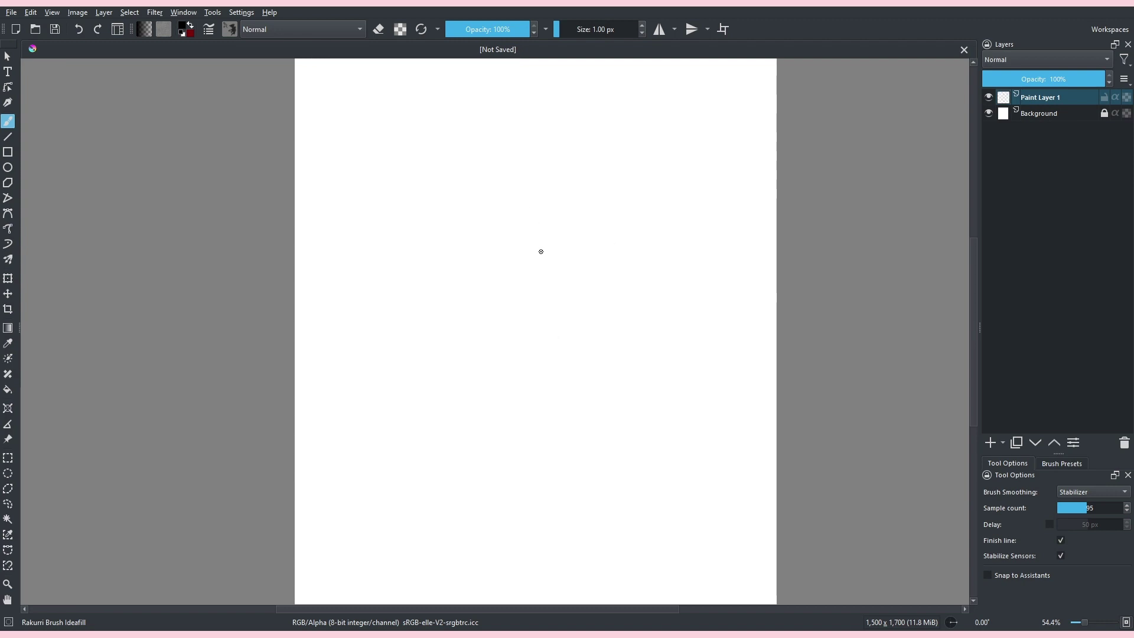
# - Try another filled heart by drawing the left lobe and then the matching right lobe, and undo all its strokes
pyautogui.moveTo(562, 233)
pyautogui.mouseDown()
pyautogui.moveTo(493, 244)
pyautogui.moveTo(570, 341)
pyautogui.mouseUp()
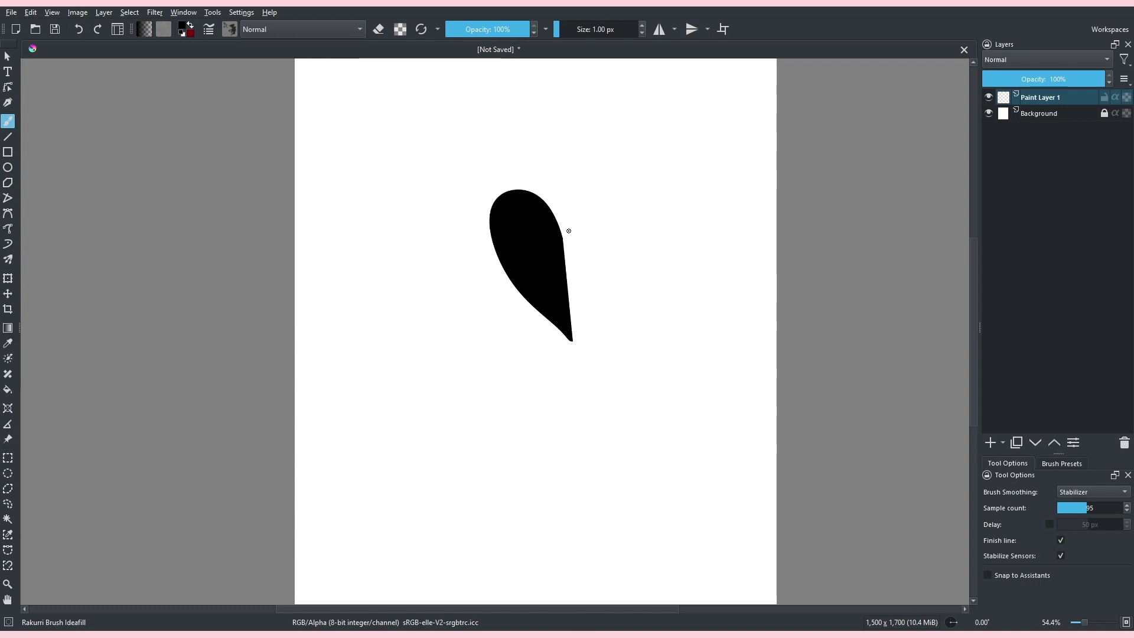
pyautogui.moveTo(564, 236)
pyautogui.mouseDown()
pyautogui.moveTo(586, 326)
pyautogui.moveTo(561, 345)
pyautogui.moveTo(571, 326)
pyautogui.moveTo(490, 234)
pyautogui.moveTo(581, 297)
pyautogui.moveTo(568, 214)
pyautogui.moveTo(576, 228)
pyautogui.moveTo(632, 208)
pyautogui.moveTo(602, 312)
pyautogui.moveTo(579, 335)
pyautogui.mouseUp()
pyautogui.hotkey('ctrl', 'z')
pyautogui.hotkey('ctrl', 'z')
pyautogui.hotkey('ctrl', 'z')
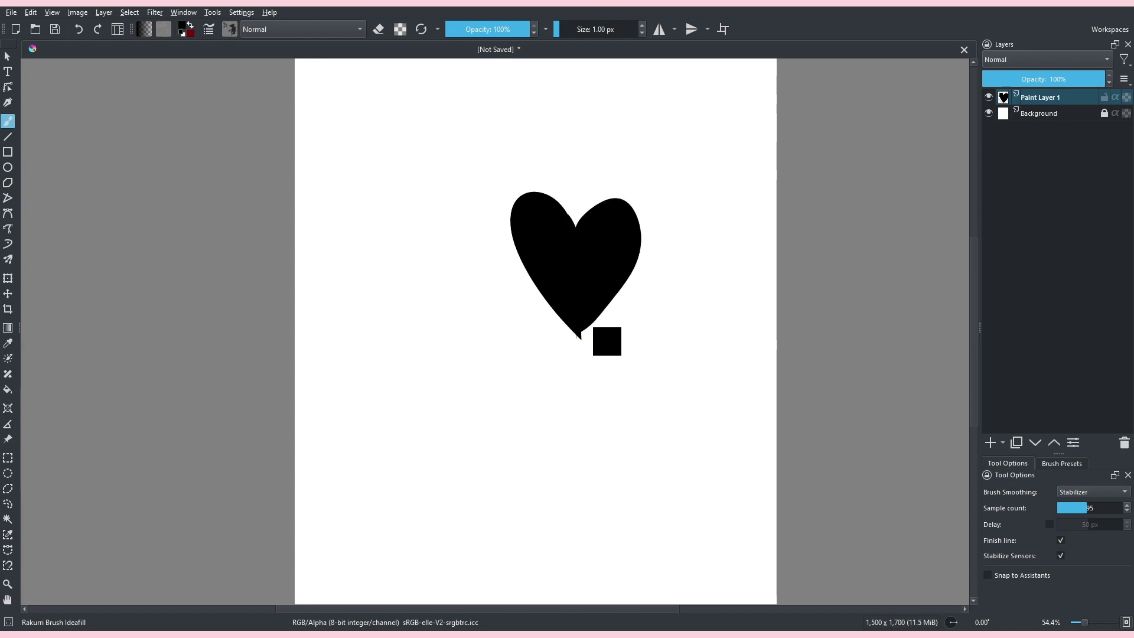
pyautogui.hotkey('ctrl', 'z')
pyautogui.hotkey('ctrl', 'z')
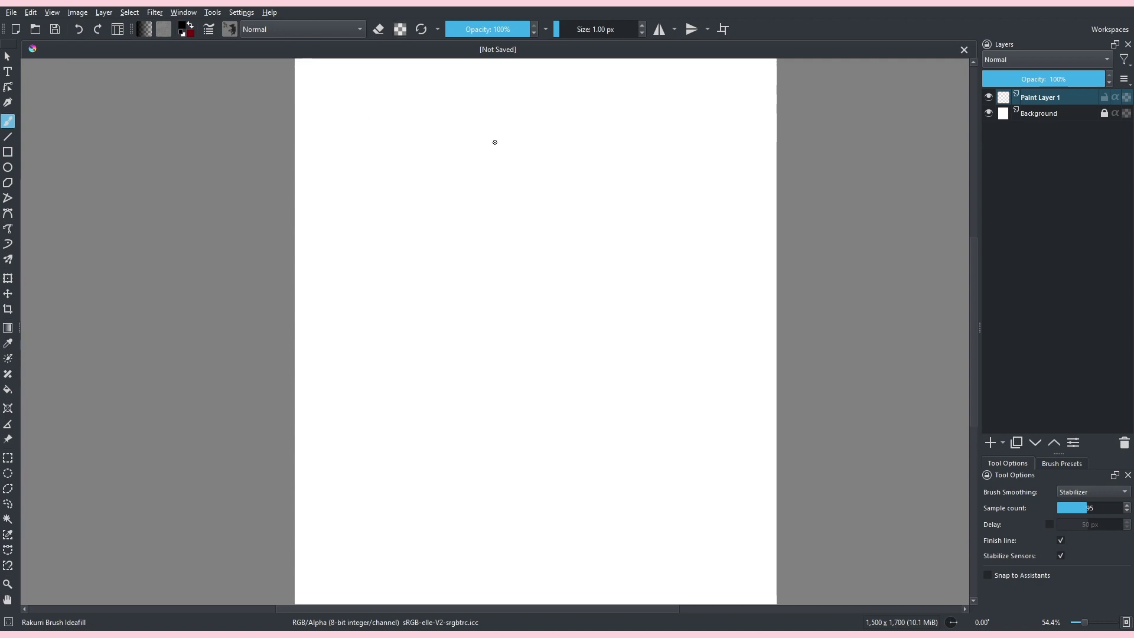
# - Try tracing a large round loop as one stroke that doubles back to form a thin outline, and undo it
pyautogui.press('pagedown')
pyautogui.press('pageup')
pyautogui.moveTo(480, 332)
pyautogui.mouseDown()
pyautogui.moveTo(460, 298)
pyautogui.moveTo(565, 316)
pyautogui.moveTo(481, 400)
pyautogui.moveTo(415, 313)
pyautogui.moveTo(455, 351)
pyautogui.moveTo(491, 360)
pyautogui.moveTo(538, 329)
pyautogui.moveTo(568, 301)
pyautogui.moveTo(578, 265)
pyautogui.moveTo(561, 213)
pyautogui.moveTo(507, 192)
pyautogui.moveTo(456, 236)
pyautogui.moveTo(480, 330)
pyautogui.mouseUp()
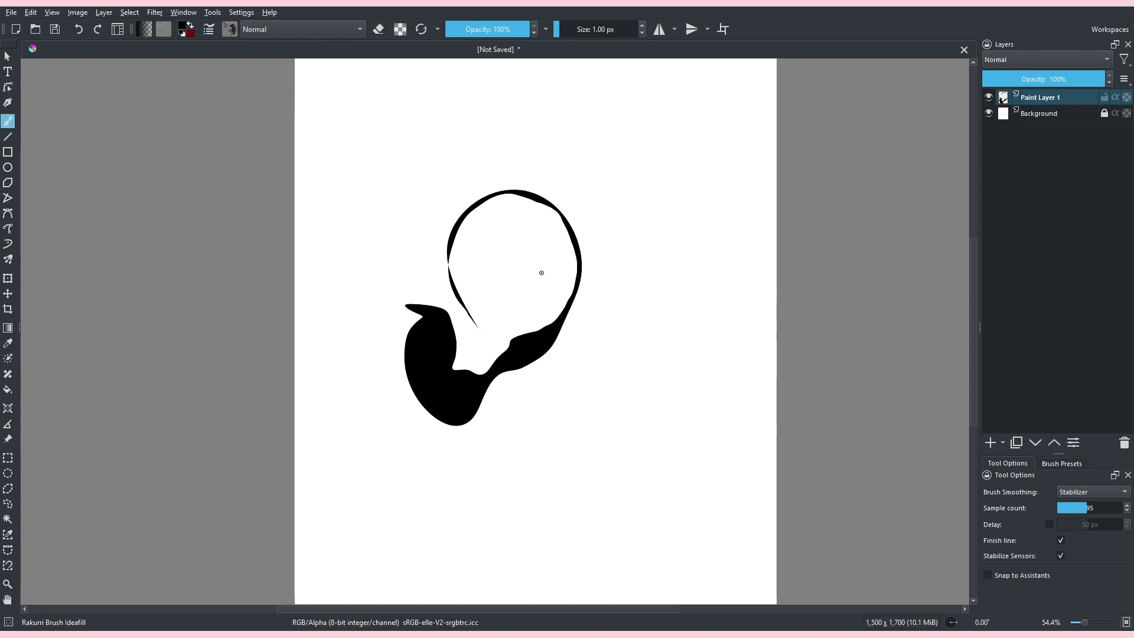
pyautogui.hotkey('ctrl', 'z')
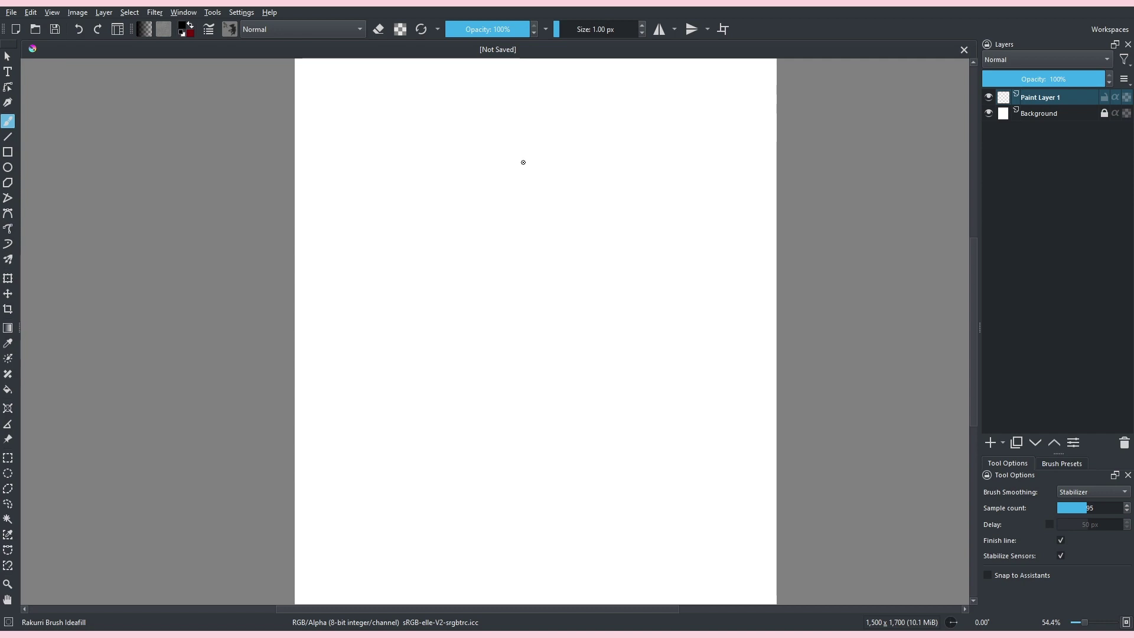
pyautogui.moveTo(553, 278)
pyautogui.mouseDown()
pyautogui.moveTo(501, 304)
pyautogui.moveTo(510, 336)
pyautogui.mouseUp()
pyautogui.hotkey('ctrl', 'z')
# - Try drawing a thin tapered arc and a thicker curled loop by retracing each stroke backwards, and undo both
pyautogui.moveTo(509, 79); pyautogui.dragTo(542, 152)
pyautogui.moveTo(392, 299); pyautogui.dragTo(352, 290)
pyautogui.moveTo(415, 167)
pyautogui.mouseDown()
pyautogui.moveTo(385, 192)
pyautogui.moveTo(426, 220)
pyautogui.moveTo(378, 256)
pyautogui.moveTo(415, 283)
pyautogui.moveTo(391, 330)
pyautogui.moveTo(440, 356)
pyautogui.moveTo(440, 343)
pyautogui.moveTo(418, 357)
pyautogui.moveTo(428, 326)
pyautogui.moveTo(391, 328)
pyautogui.moveTo(417, 290)
pyautogui.moveTo(381, 259)
pyautogui.moveTo(422, 237)
pyautogui.moveTo(429, 220)
pyautogui.moveTo(392, 193)
pyautogui.moveTo(416, 167)
pyautogui.mouseUp()
pyautogui.hotkey('ctrl', 'z')
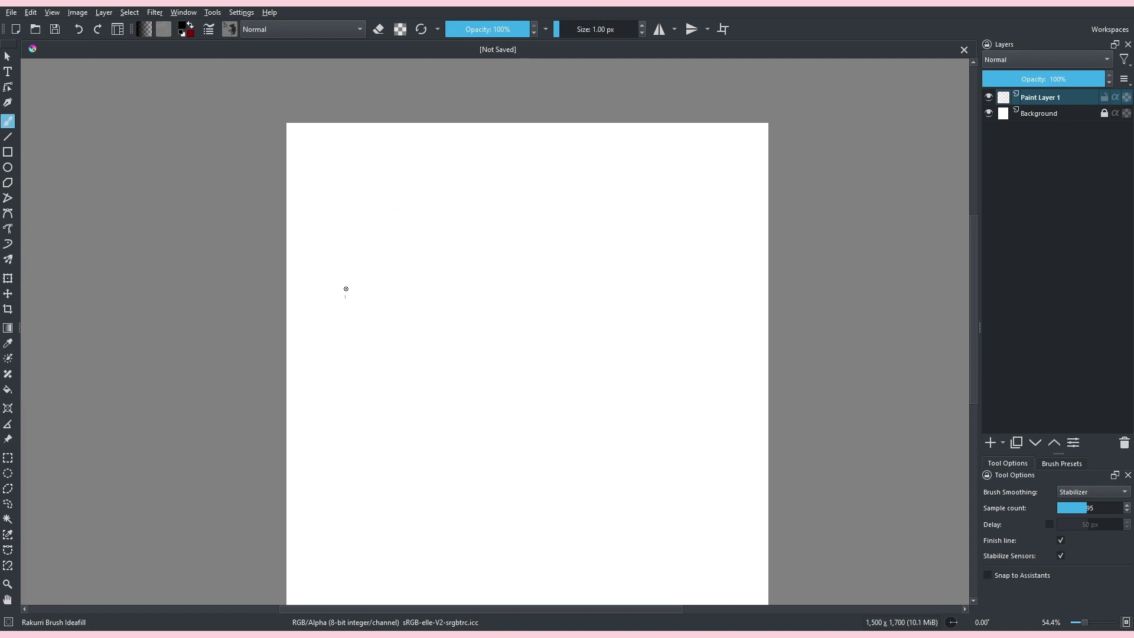
pyautogui.moveTo(346, 289)
pyautogui.mouseDown()
pyautogui.moveTo(380, 227)
pyautogui.moveTo(437, 221)
pyautogui.moveTo(471, 261)
pyautogui.moveTo(449, 226)
pyautogui.moveTo(395, 219)
pyautogui.moveTo(369, 240)
pyautogui.moveTo(346, 298)
pyautogui.mouseUp()
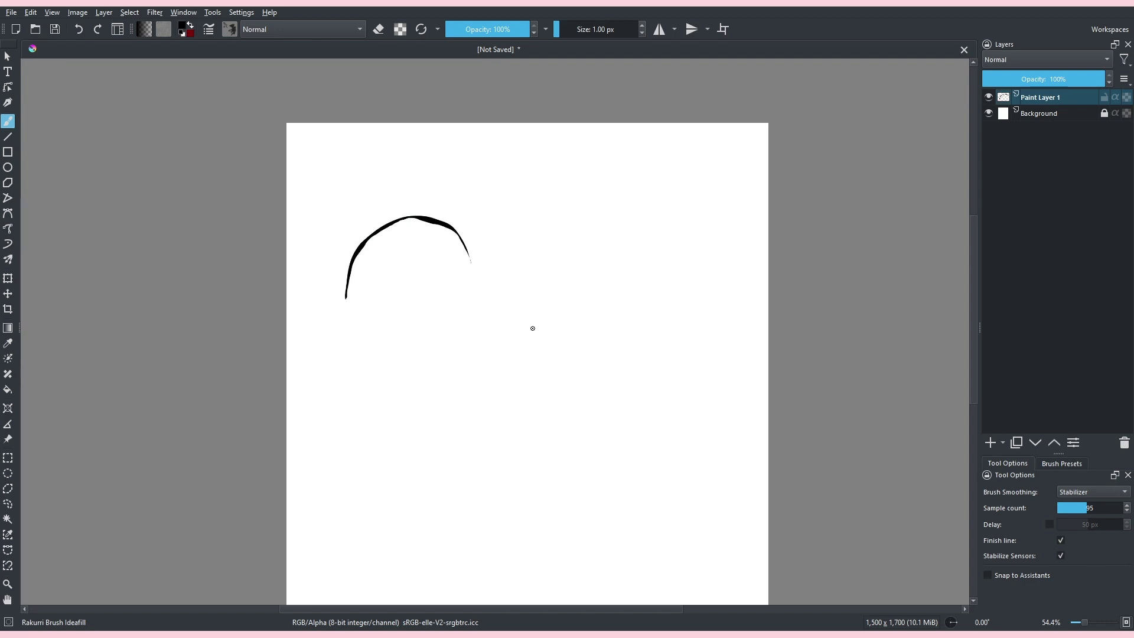
pyautogui.hotkey('ctrl', 'z')
pyautogui.moveTo(544, 276)
pyautogui.mouseDown()
pyautogui.moveTo(496, 271)
pyautogui.moveTo(577, 263)
pyautogui.moveTo(574, 285)
pyautogui.moveTo(552, 248)
pyautogui.moveTo(502, 220)
pyautogui.moveTo(468, 251)
pyautogui.moveTo(566, 273)
pyautogui.mouseUp()
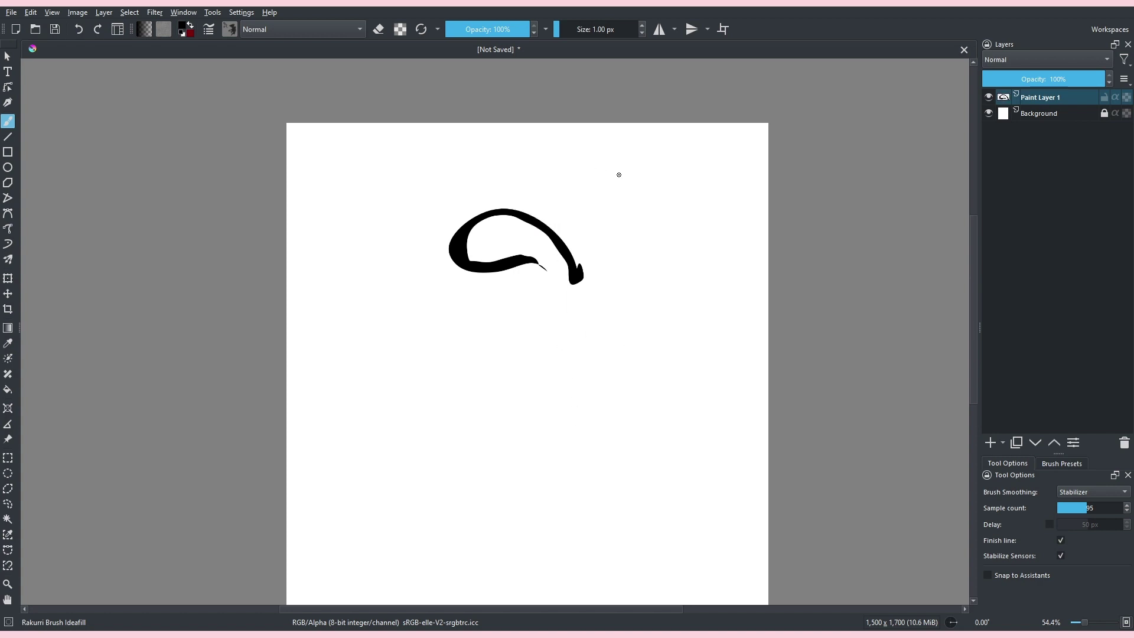
pyautogui.hotkey('ctrl', 'z')
# - Add a paint layer below Paint Layer 1 and sketch a left-facing profile head in blue with the Basic-4 Flow Opacity brush
pyautogui.press('pagedown')
pyautogui.click(989, 442)
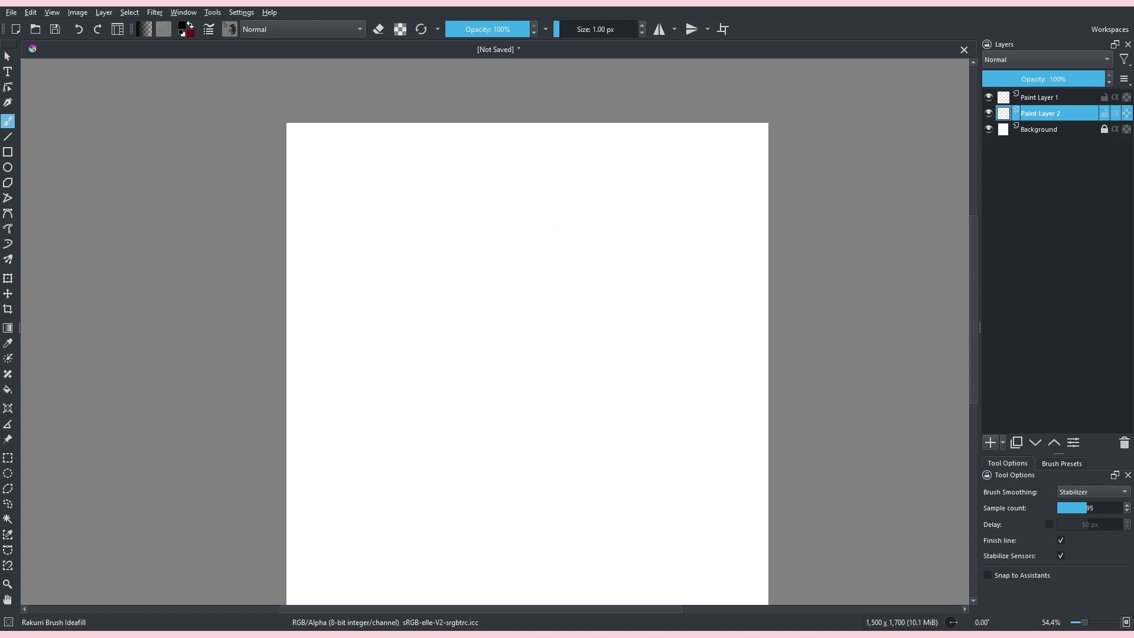
pyautogui.rightClick(470, 186)
pyautogui.click(399, 229)
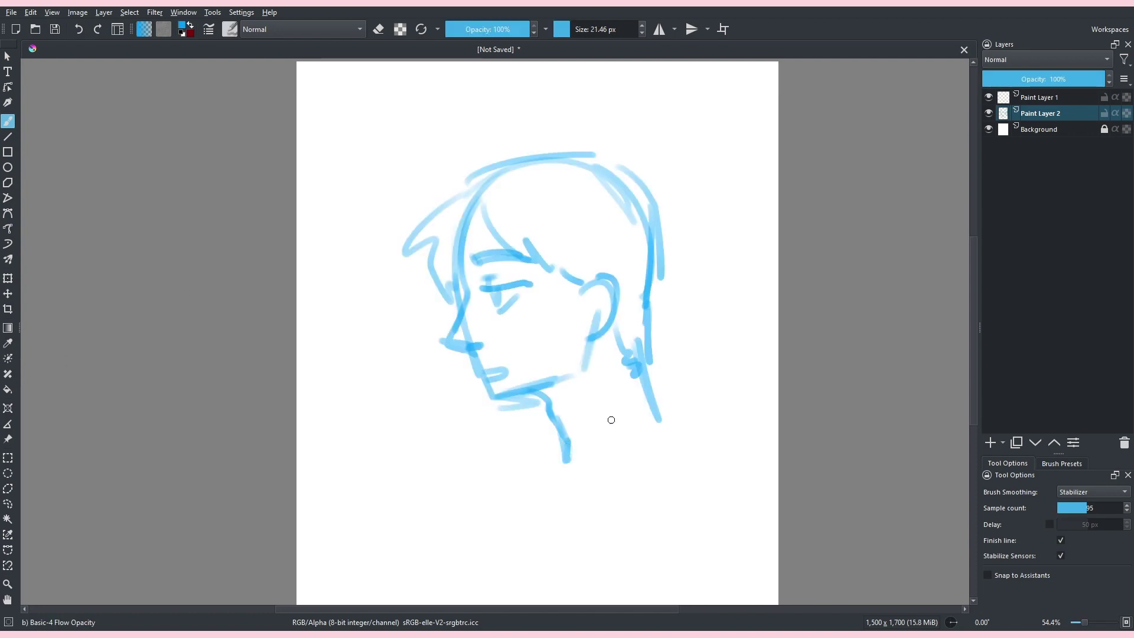
pyautogui.hotkey('ctrl', 'z')
pyautogui.moveTo(632, 365); pyautogui.dragTo(658, 417)
pyautogui.moveTo(643, 374); pyautogui.dragTo(652, 291)
pyautogui.moveTo(550, 221); pyautogui.dragTo(566, 209)
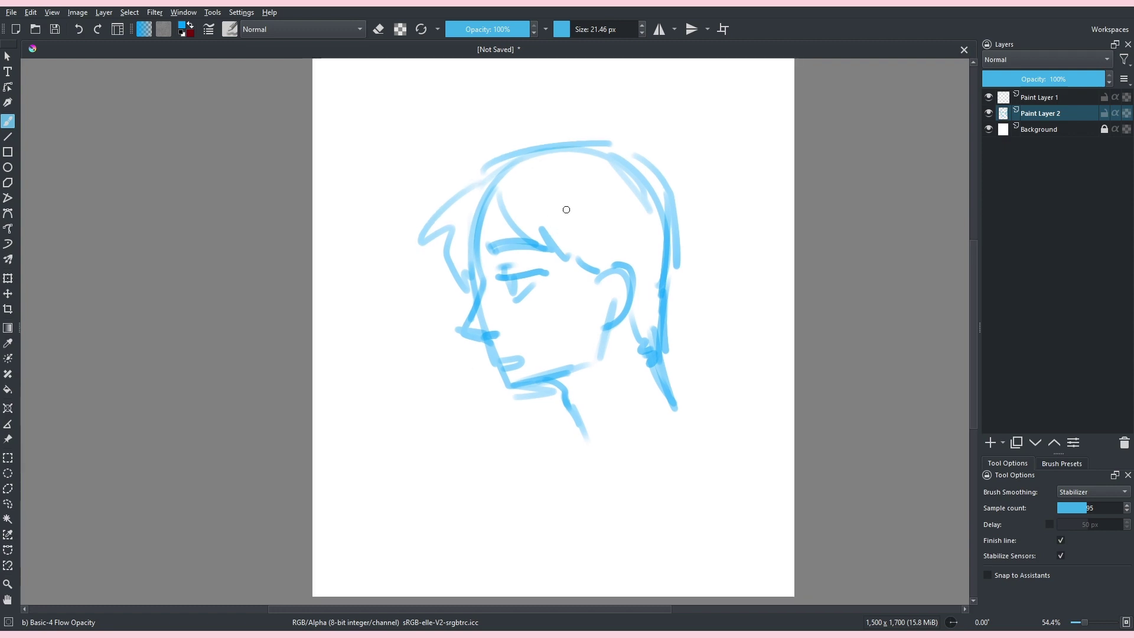
# - Lower the opacity of the sketch layer, Paint Layer 2, to 47%
pyautogui.click(1050, 113)
pyautogui.click(1039, 79)
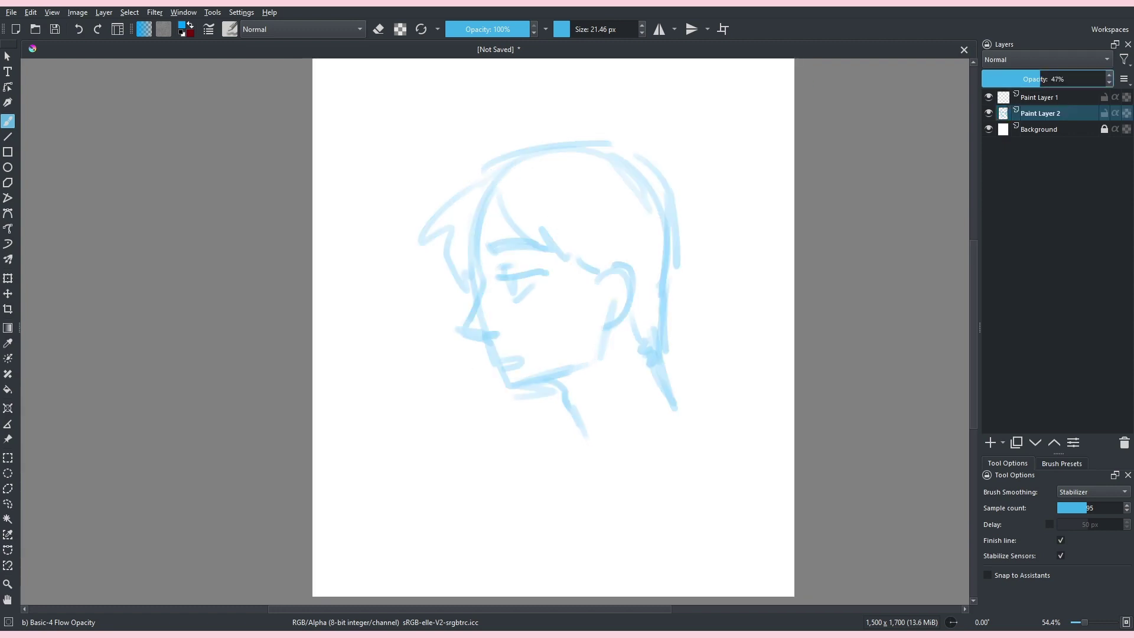
# - Ink the first two tapered fringe strands above the eye in black on Paint Layer 1 with the Rakurri Brush Ideafill
pyautogui.click(1039, 97)
pyautogui.rightClick(380, 262)
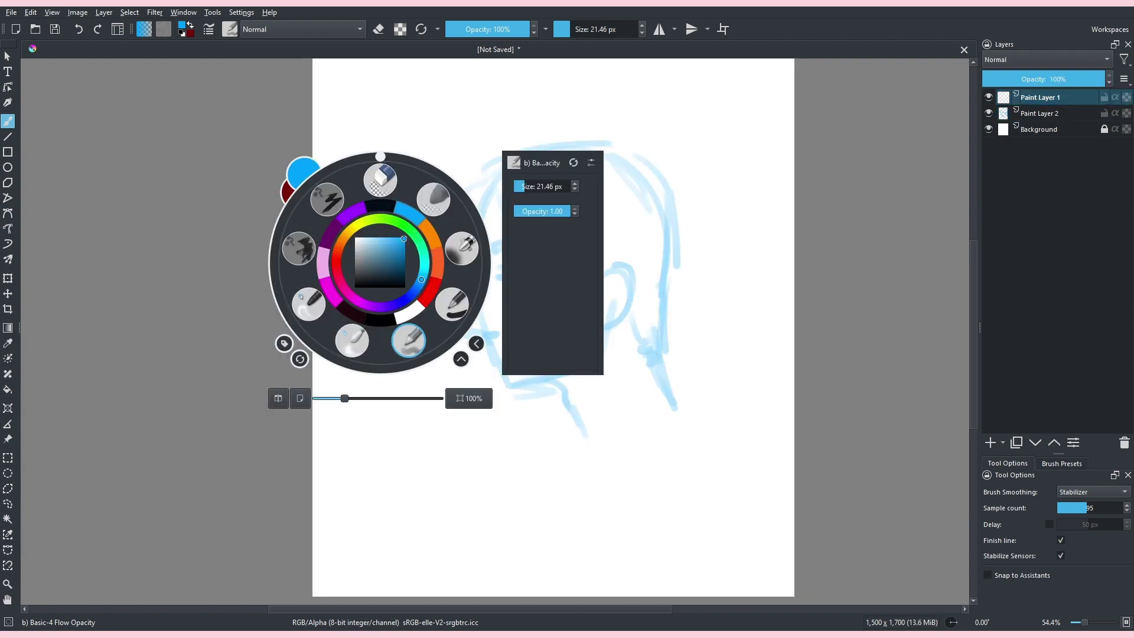
pyautogui.click(308, 245)
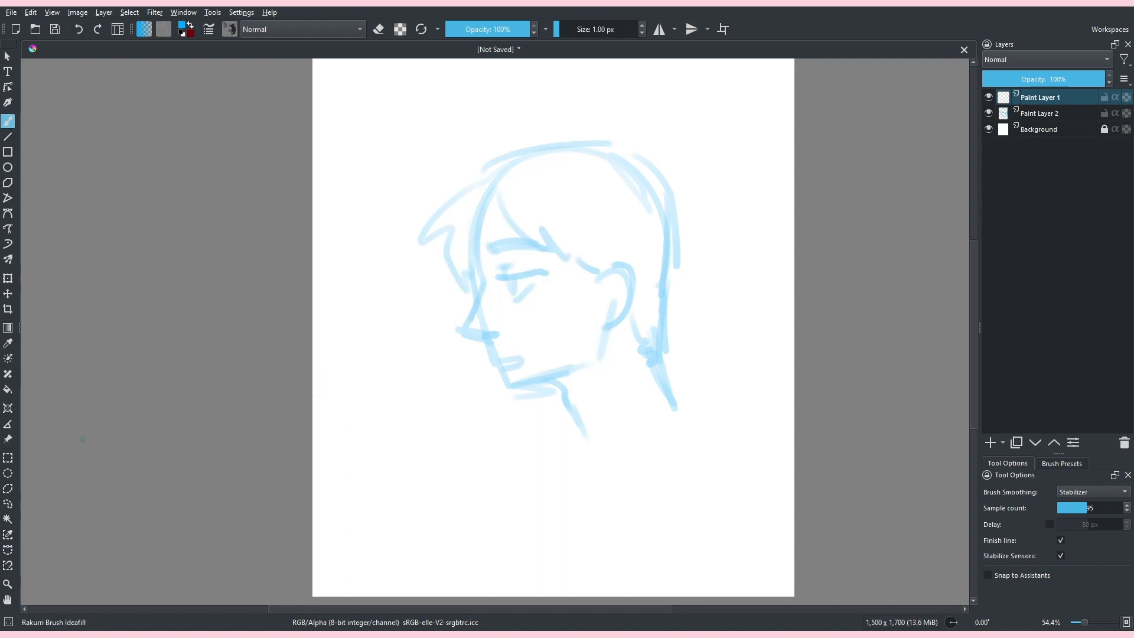
pyautogui.press('d')
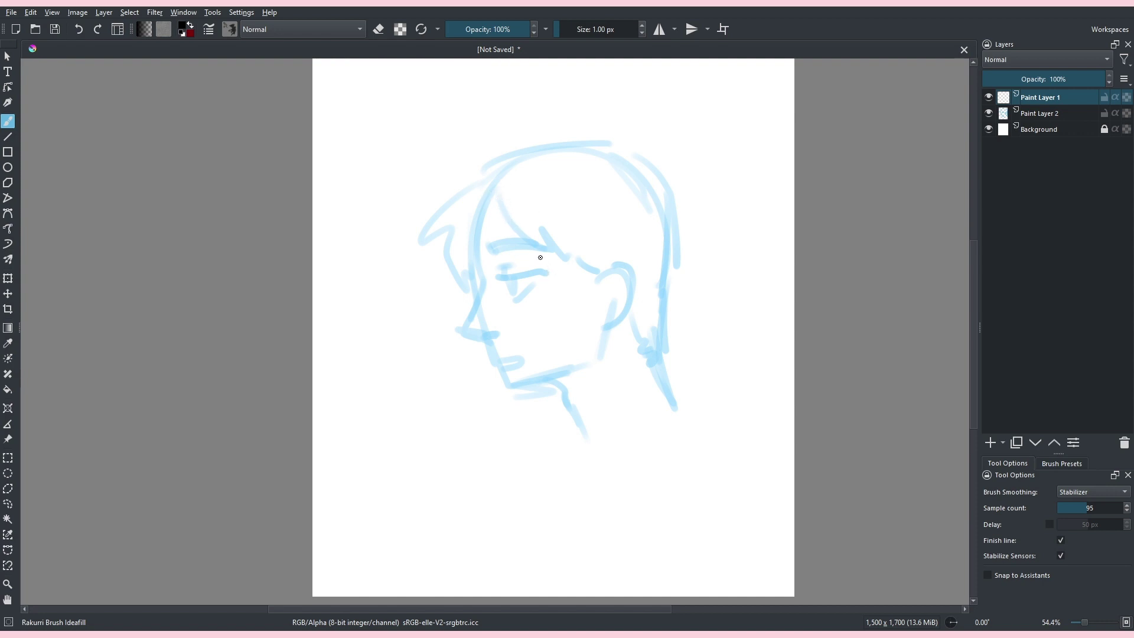
pyautogui.moveTo(499, 195)
pyautogui.mouseDown()
pyautogui.moveTo(509, 218)
pyautogui.moveTo(554, 251)
pyautogui.moveTo(504, 204)
pyautogui.moveTo(534, 246)
pyautogui.moveTo(555, 252)
pyautogui.moveTo(521, 231)
pyautogui.moveTo(556, 252)
pyautogui.moveTo(503, 211)
pyautogui.mouseUp()
pyautogui.hotkey('ctrl', 'z')
pyautogui.hotkey('ctrl', 'z')
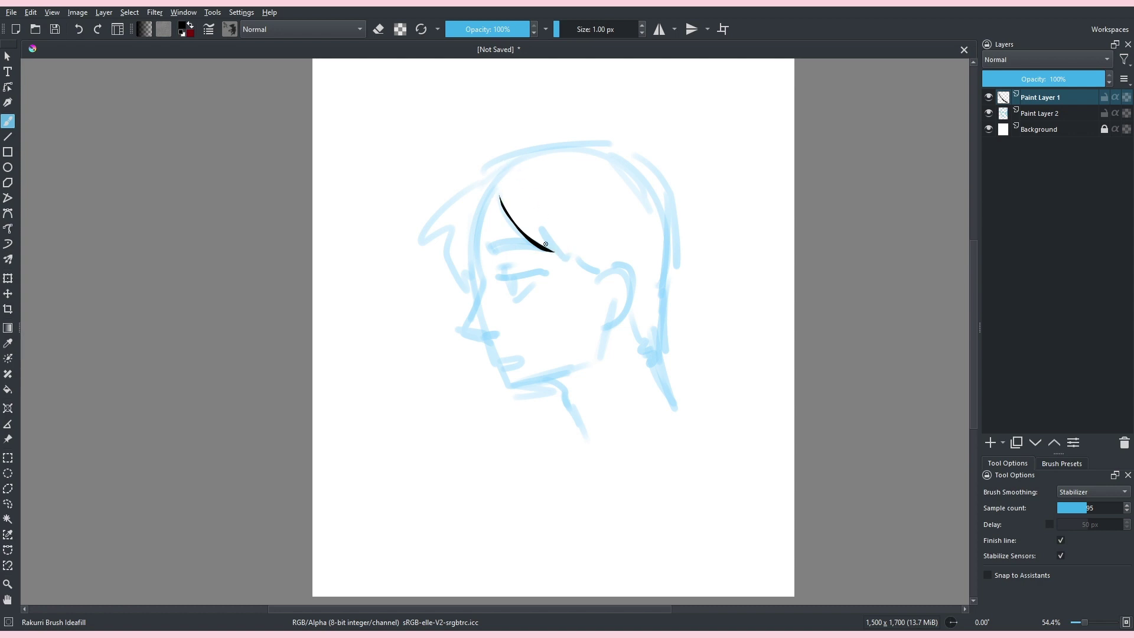
pyautogui.moveTo(539, 226); pyautogui.dragTo(565, 260)
# - Try several zigzag and curved test strokes on the blank area beside the face, and undo them
pyautogui.moveTo(349, 361)
pyautogui.mouseDown()
pyautogui.moveTo(359, 414)
pyautogui.moveTo(365, 361)
pyautogui.moveTo(391, 386)
pyautogui.moveTo(396, 413)
pyautogui.moveTo(388, 376)
pyautogui.moveTo(373, 369)
pyautogui.moveTo(393, 409)
pyautogui.mouseUp()
pyautogui.hotkey('ctrl', 'z')
pyautogui.hotkey('ctrl', 'z')
pyautogui.hotkey('ctrl', 'z')
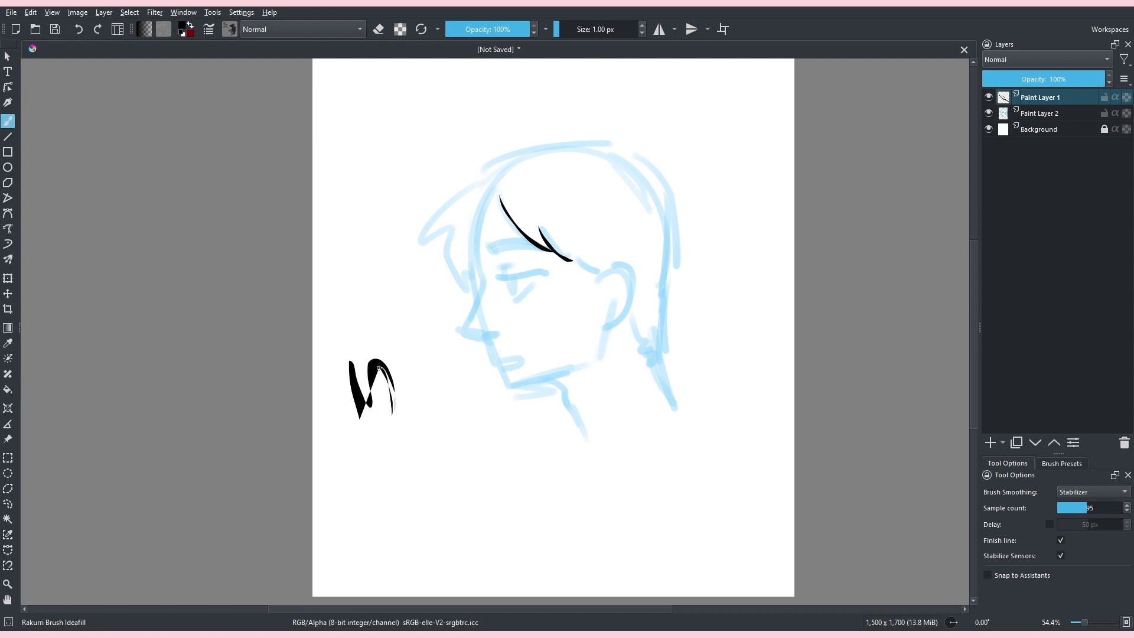
pyautogui.moveTo(371, 368)
pyautogui.mouseDown()
pyautogui.moveTo(384, 417)
pyautogui.moveTo(375, 367)
pyautogui.moveTo(384, 414)
pyautogui.moveTo(402, 419)
pyautogui.moveTo(411, 403)
pyautogui.moveTo(391, 358)
pyautogui.moveTo(363, 366)
pyautogui.moveTo(373, 351)
pyautogui.moveTo(396, 351)
pyautogui.moveTo(417, 380)
pyautogui.moveTo(415, 410)
pyautogui.moveTo(380, 426)
pyautogui.moveTo(404, 432)
pyautogui.moveTo(425, 403)
pyautogui.moveTo(400, 341)
pyautogui.moveTo(350, 359)
pyautogui.moveTo(340, 385)
pyautogui.moveTo(350, 403)
pyautogui.moveTo(332, 359)
pyautogui.moveTo(372, 332)
pyautogui.moveTo(415, 346)
pyautogui.moveTo(441, 423)
pyautogui.moveTo(426, 451)
pyautogui.moveTo(366, 437)
pyautogui.moveTo(379, 450)
pyautogui.moveTo(431, 449)
pyautogui.mouseUp()
pyautogui.moveTo(413, 325)
pyautogui.mouseDown()
pyautogui.moveTo(336, 326)
pyautogui.moveTo(324, 392)
pyautogui.moveTo(385, 317)
pyautogui.moveTo(448, 443)
pyautogui.moveTo(377, 414)
pyautogui.moveTo(389, 389)
pyautogui.moveTo(420, 407)
pyautogui.moveTo(387, 372)
pyautogui.moveTo(407, 360)
pyautogui.moveTo(378, 407)
pyautogui.moveTo(429, 394)
pyautogui.moveTo(378, 434)
pyautogui.moveTo(351, 372)
pyautogui.moveTo(413, 354)
pyautogui.moveTo(357, 432)
pyautogui.moveTo(392, 328)
pyautogui.moveTo(408, 480)
pyautogui.moveTo(343, 340)
pyautogui.moveTo(439, 472)
pyautogui.moveTo(337, 366)
pyautogui.moveTo(448, 377)
pyautogui.mouseUp()
pyautogui.moveTo(347, 441)
pyautogui.mouseDown()
pyautogui.moveTo(387, 296)
pyautogui.moveTo(449, 411)
pyautogui.moveTo(354, 318)
pyautogui.moveTo(448, 380)
pyautogui.moveTo(385, 260)
pyautogui.moveTo(321, 479)
pyautogui.moveTo(436, 490)
pyautogui.moveTo(392, 307)
pyautogui.moveTo(342, 455)
pyautogui.moveTo(370, 346)
pyautogui.moveTo(404, 367)
pyautogui.moveTo(381, 331)
pyautogui.moveTo(397, 422)
pyautogui.moveTo(361, 340)
pyautogui.moveTo(336, 413)
pyautogui.moveTo(407, 433)
pyautogui.moveTo(361, 348)
pyautogui.moveTo(424, 454)
pyautogui.moveTo(407, 355)
pyautogui.moveTo(375, 348)
pyautogui.moveTo(348, 402)
pyautogui.moveTo(372, 349)
pyautogui.mouseUp()
pyautogui.hotkey('ctrl', 'z')
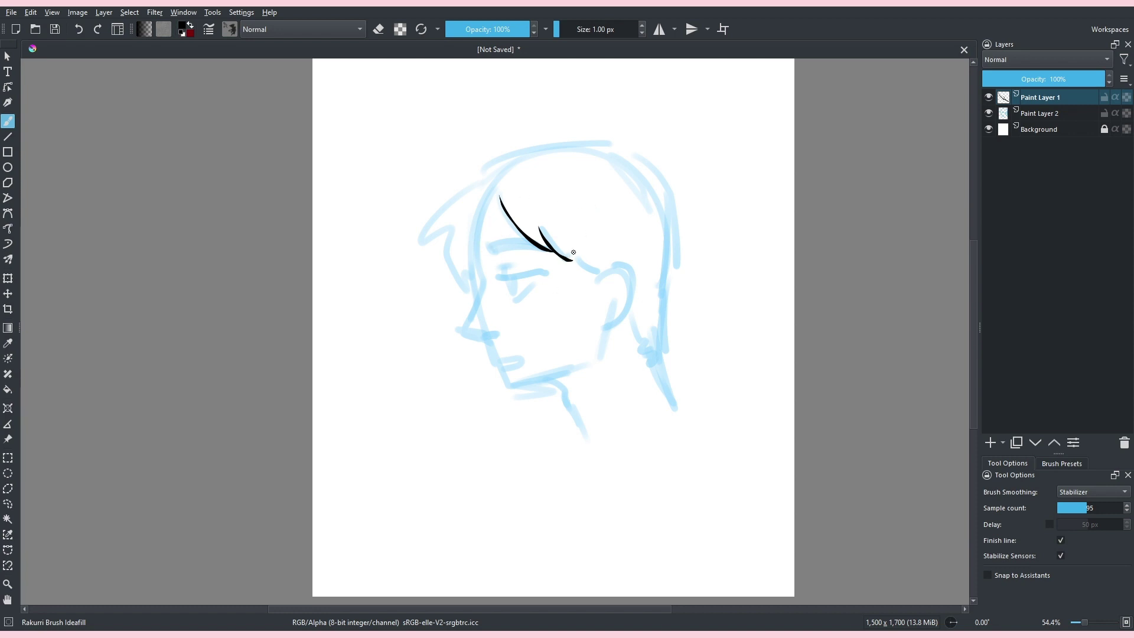
# - Ink the third fringe strand that runs down to the ear, redrawing it after undoing the first attempt
pyautogui.moveTo(582, 264); pyautogui.dragTo(594, 275)
pyautogui.hotkey('ctrl', 'z')
pyautogui.moveTo(571, 252); pyautogui.dragTo(589, 267)
# - Draw the pointed front hair tuft as a filled black shape, and erase its interior to leave a thin outline
pyautogui.moveTo(471, 187); pyautogui.dragTo(407, 243)
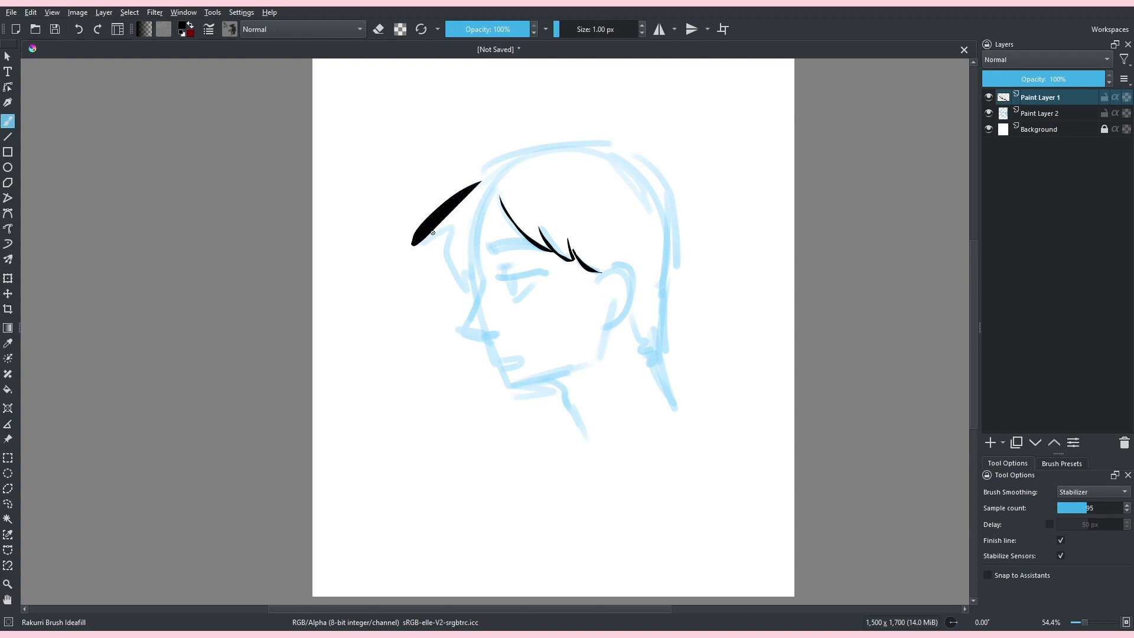
pyautogui.hotkey('ctrl', 'z')
pyautogui.moveTo(462, 193)
pyautogui.mouseDown()
pyautogui.moveTo(414, 249)
pyautogui.moveTo(464, 229)
pyautogui.mouseUp()
pyautogui.press('e')
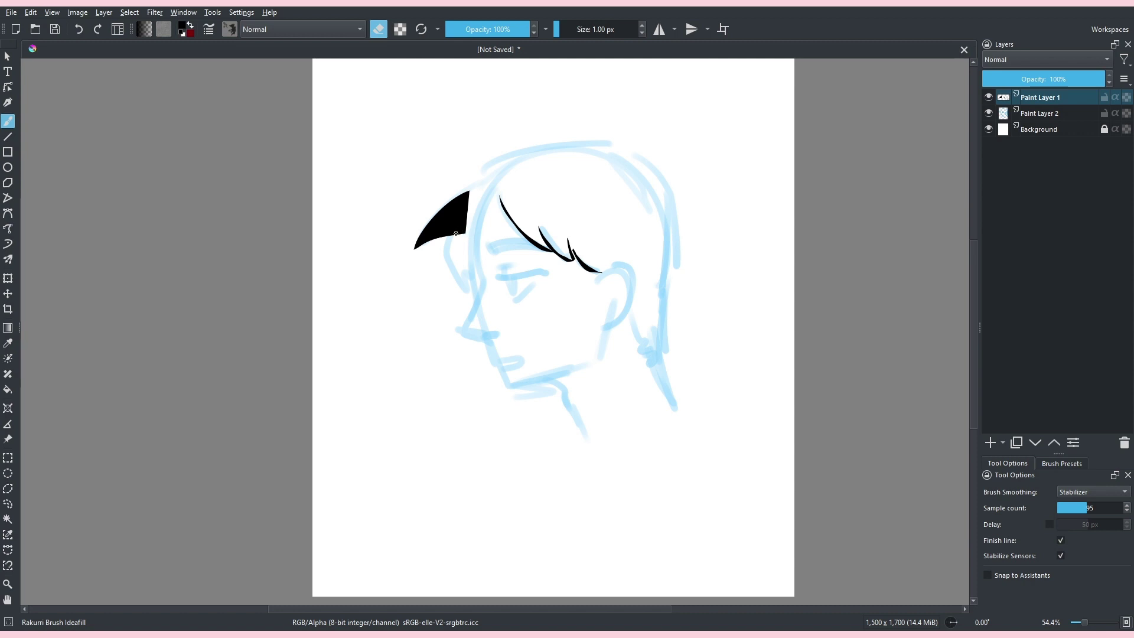
pyautogui.press('e')
pyautogui.press('e')
pyautogui.press('e')
pyautogui.press('e')
pyautogui.press('e')
pyautogui.press('e')
pyautogui.press('e')
pyautogui.press('e')
pyautogui.press('e')
pyautogui.press('e')
pyautogui.press('e')
pyautogui.press('e')
pyautogui.press('e')
pyautogui.press('e')
pyautogui.moveTo(468, 232)
pyautogui.mouseDown()
pyautogui.moveTo(421, 245)
pyautogui.moveTo(478, 182)
pyautogui.mouseUp()
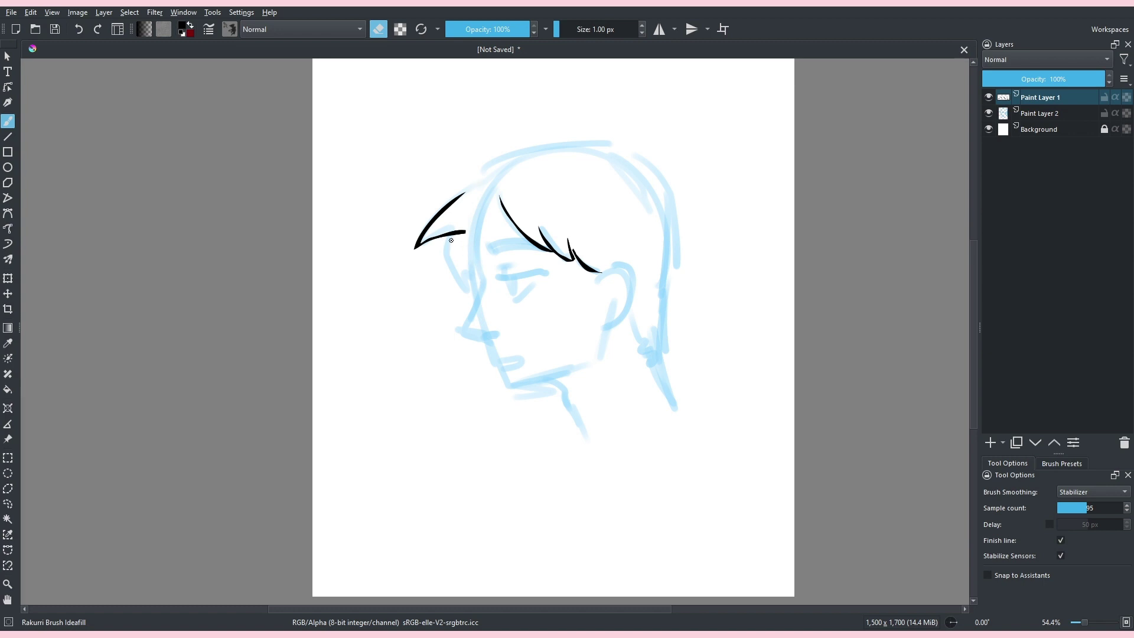
# - Turn off erasing and ink the hair strands below the front tuft down to the brow line
pyautogui.press('e')
pyautogui.moveTo(452, 235); pyautogui.dragTo(468, 288)
pyautogui.moveTo(466, 267); pyautogui.dragTo(485, 281)
# - Try drawing the top contour of the hair with one filled stroke, and undo it
pyautogui.moveTo(486, 179)
pyautogui.mouseDown()
pyautogui.moveTo(441, 208)
pyautogui.moveTo(488, 179)
pyautogui.moveTo(493, 159)
pyautogui.moveTo(574, 154)
pyautogui.mouseUp()
pyautogui.hotkey('ctrl', 'z')
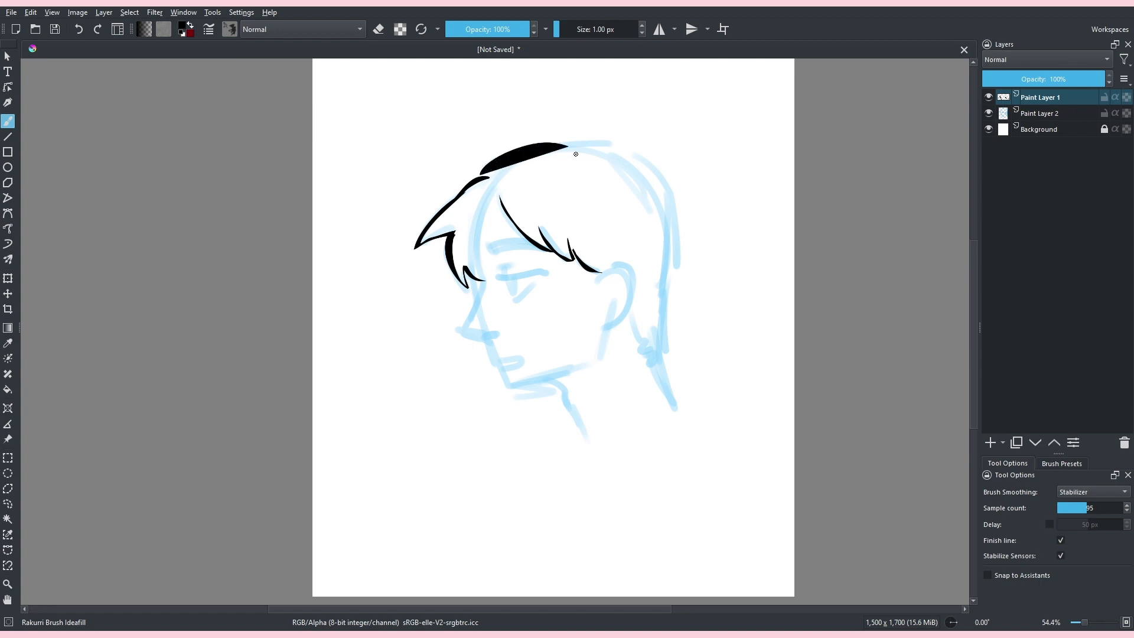
pyautogui.hotkey('ctrl', 'z')
# - Ink the back contour of the hair and the nape strands with the vb1BB - Ink brush at 34.63 px
pyautogui.rightClick(458, 236)
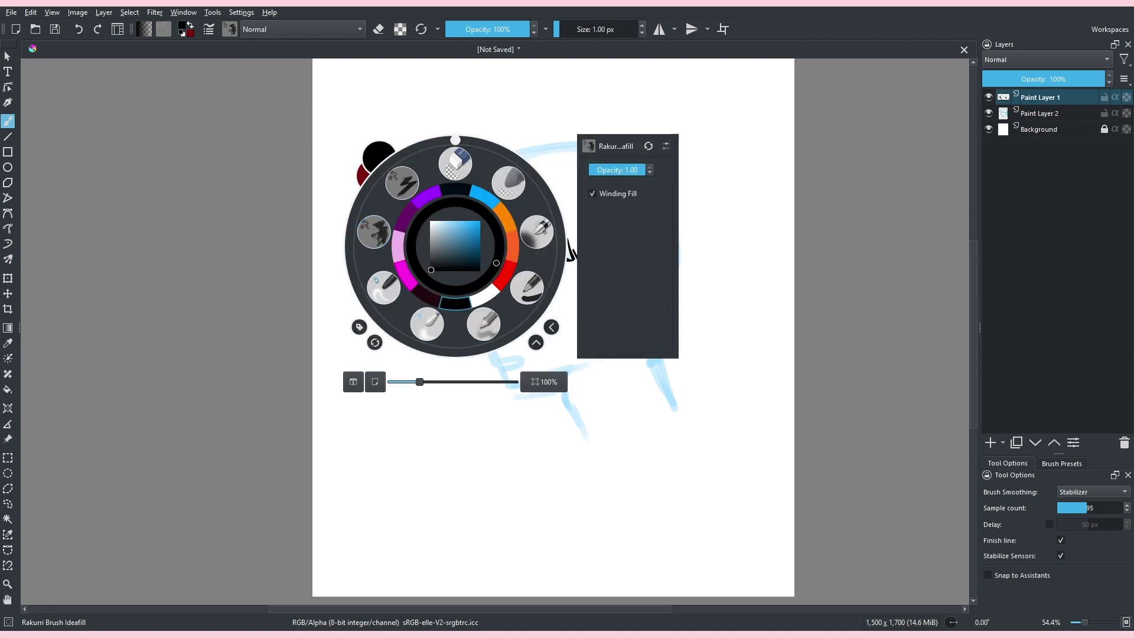
pyautogui.click(373, 95)
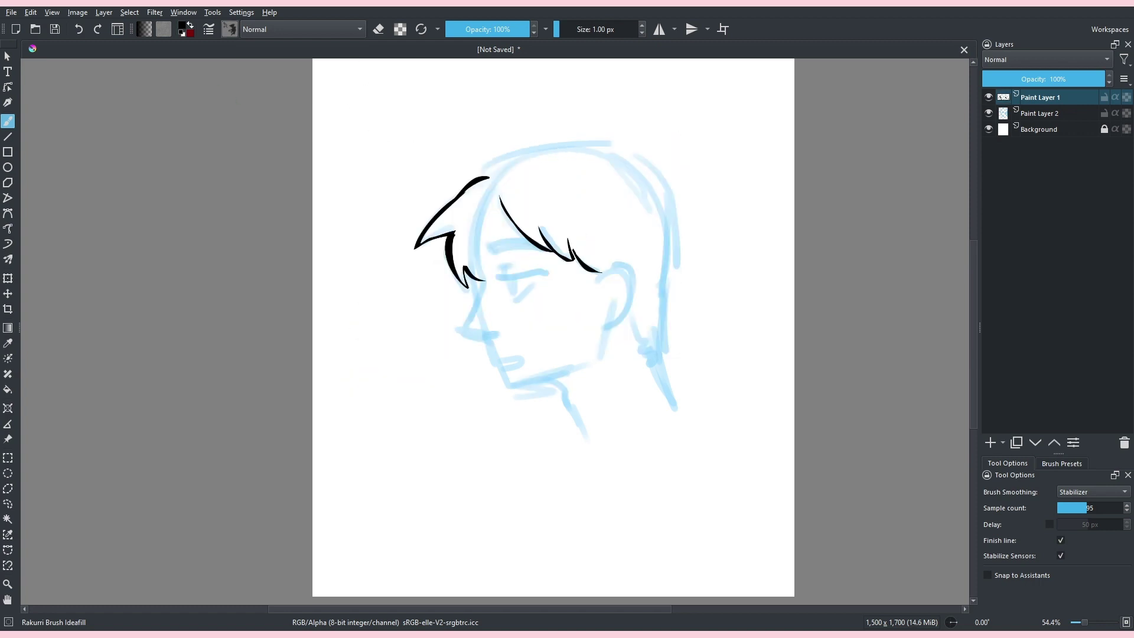
pyautogui.press('/')
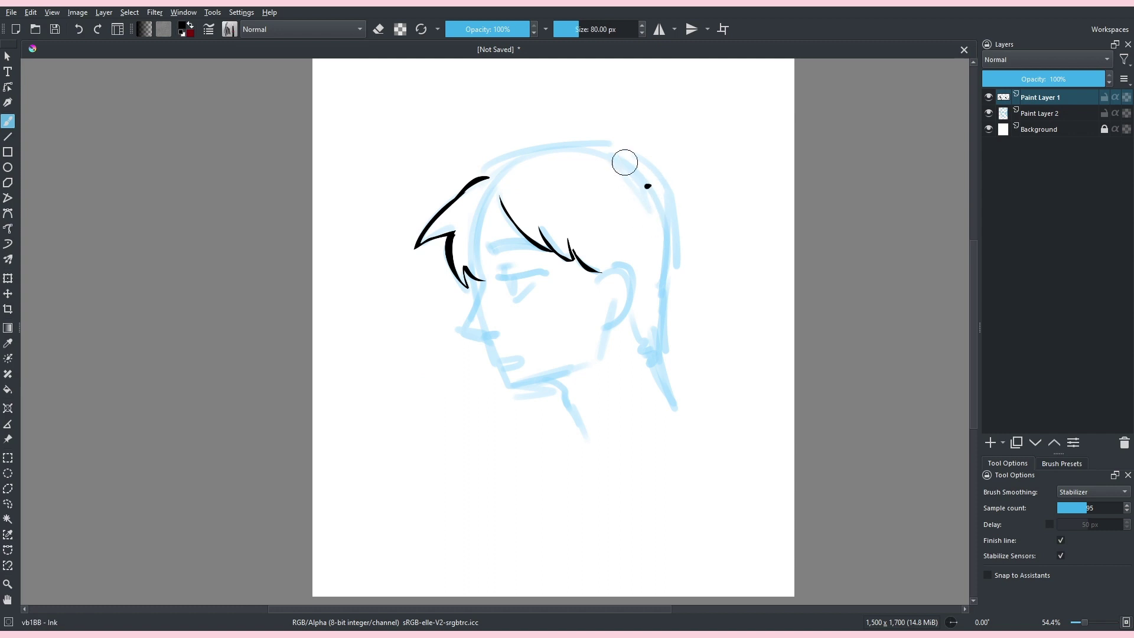
pyautogui.moveTo(620, 164)
pyautogui.mouseDown()
pyautogui.moveTo(660, 194)
pyautogui.moveTo(673, 276)
pyautogui.moveTo(666, 352)
pyautogui.mouseUp()
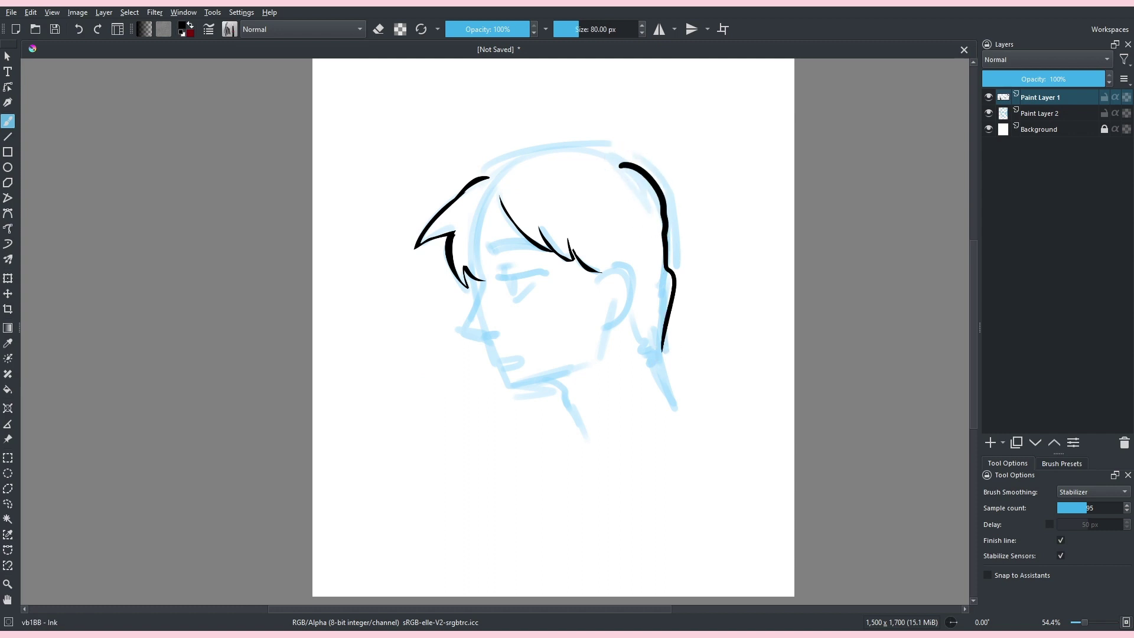
pyautogui.hotkey('ctrl', 'z')
pyautogui.moveTo(629, 161)
pyautogui.mouseDown()
pyautogui.moveTo(673, 243)
pyautogui.moveTo(664, 337)
pyautogui.moveTo(656, 295)
pyautogui.moveTo(665, 359)
pyautogui.moveTo(649, 341)
pyautogui.mouseUp()
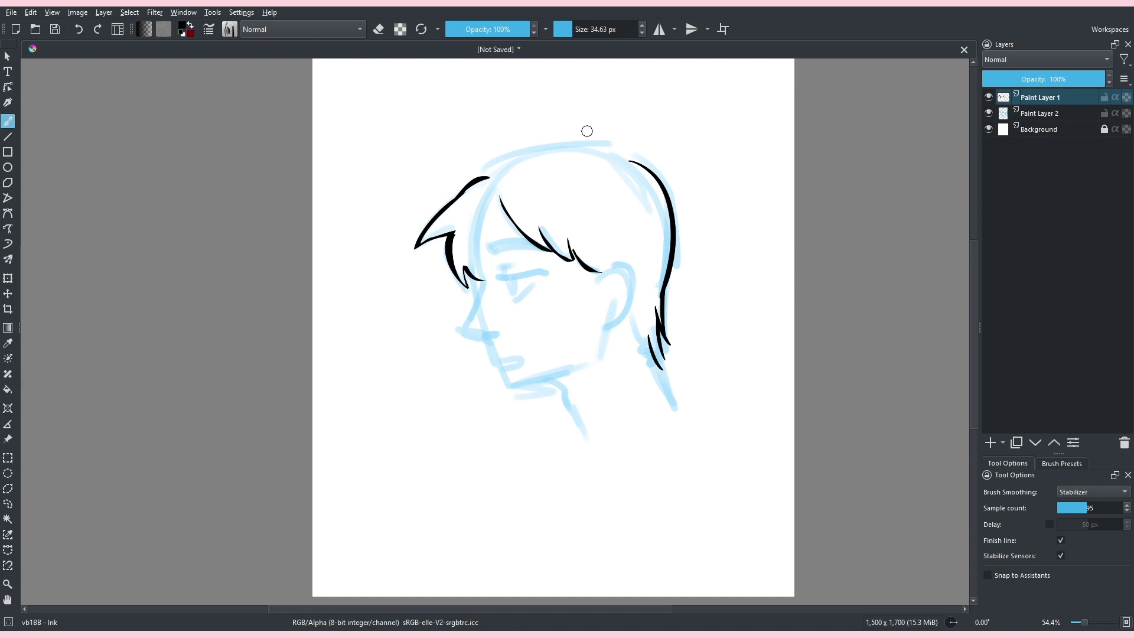
# - Try drawing the top contour of the hair with the b) Basic-1 brush at about 15 px, and undo the strokes
pyautogui.rightClick(587, 131)
pyautogui.click(640, 221)
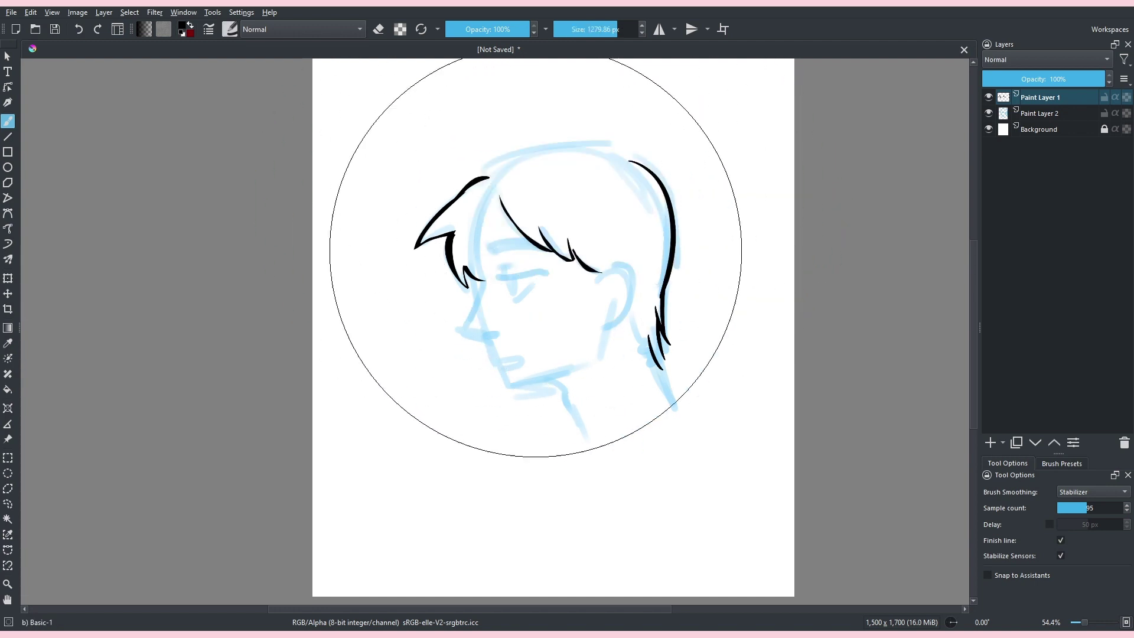
pyautogui.keyDown('shift'); pyautogui.moveTo(679, 298); pyautogui.dragTo(398, 174); pyautogui.keyUp('shift')
pyautogui.moveTo(640, 199)
pyautogui.keyDown('shift'); pyautogui.mouseDown()
pyautogui.moveTo(526, 147)
pyautogui.moveTo(508, 162)
pyautogui.moveTo(595, 156)
pyautogui.mouseUp(); pyautogui.keyUp('shift')
pyautogui.hotkey('ctrl', 'z')
pyautogui.keyDown('shift'); pyautogui.moveTo(527, 152); pyautogui.dragTo(603, 156); pyautogui.keyUp('shift')
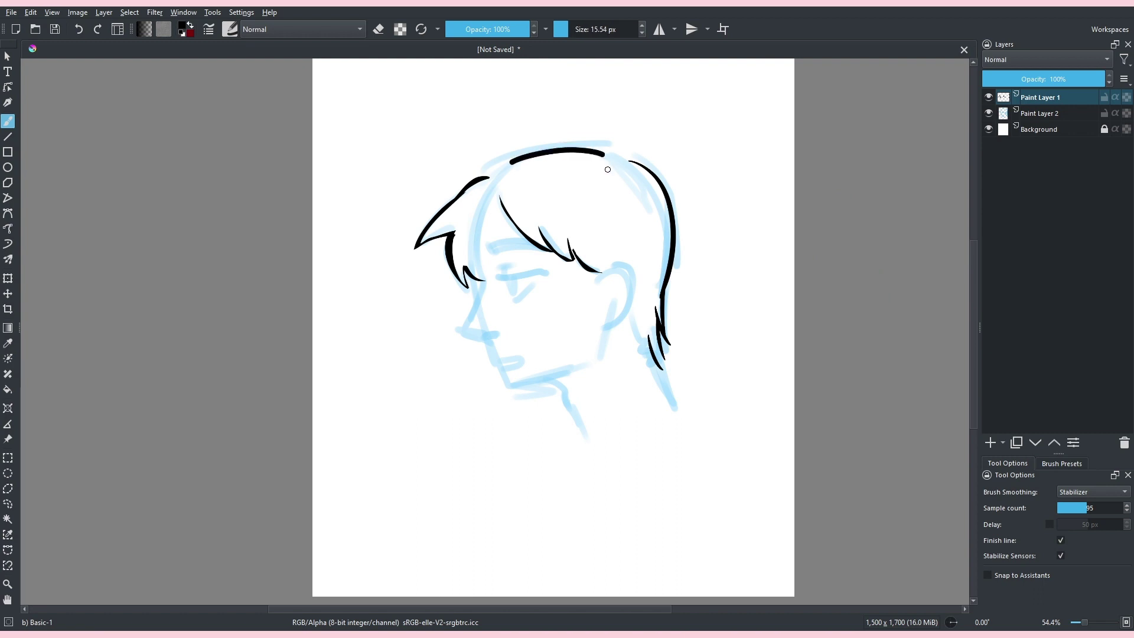
pyautogui.hotkey('ctrl', 'z')
pyautogui.moveTo(511, 160); pyautogui.dragTo(603, 152)
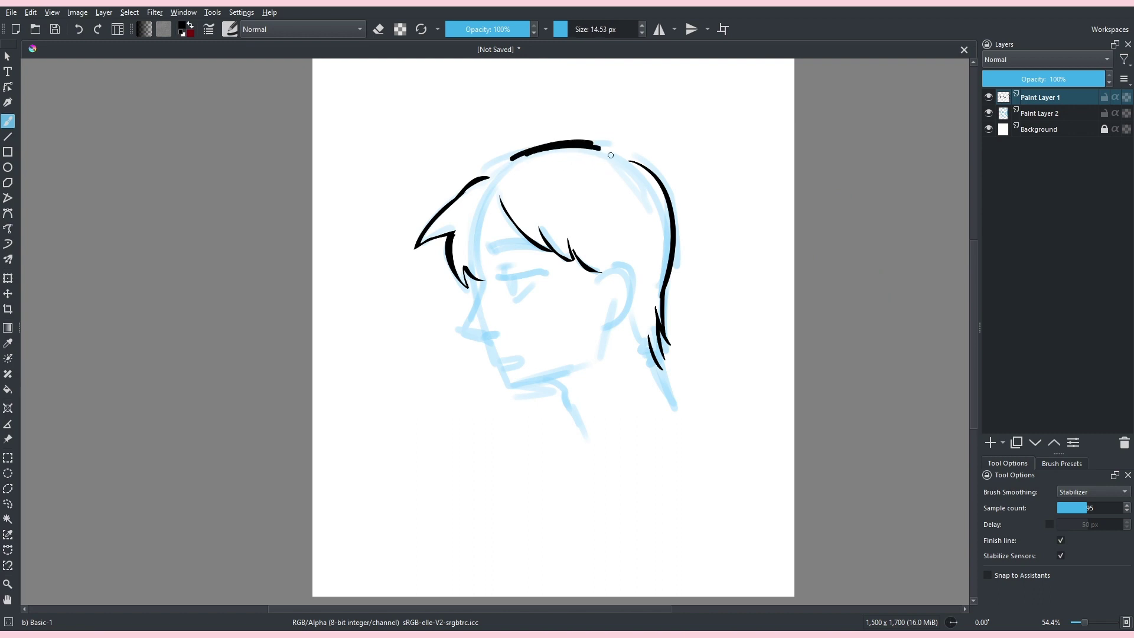
pyautogui.hotkey('ctrl', 'z')
pyautogui.hotkey('ctrl', 'z')
# - Try the top hair contour with the b) Basic-4 Flow Opacity brush at 16.20 px, and undo the strokes
pyautogui.rightClick(522, 167)
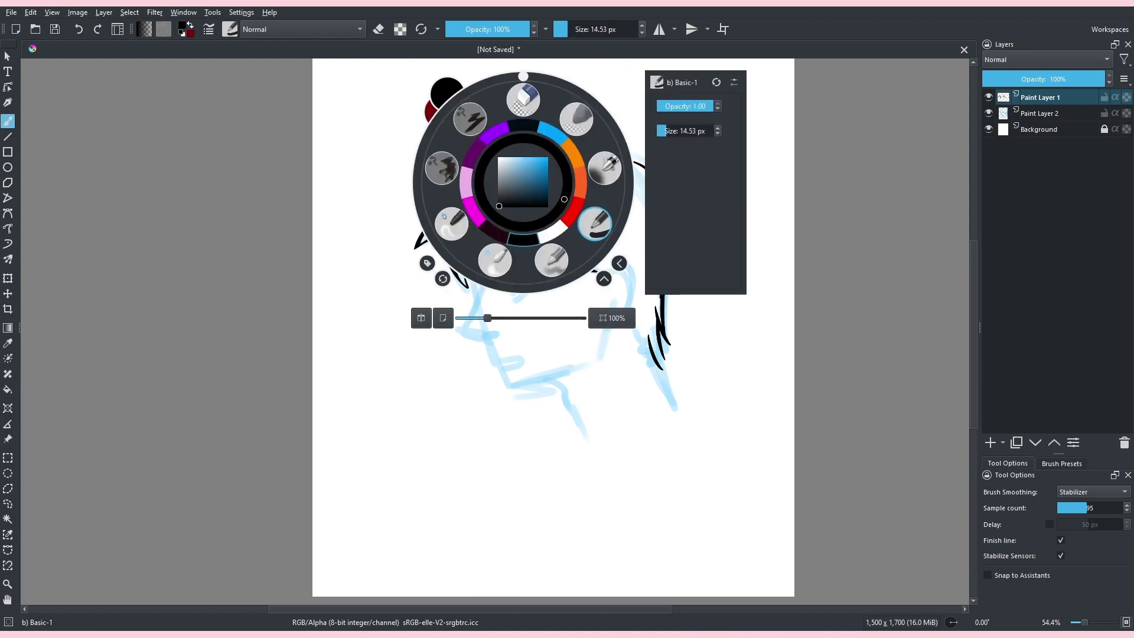
pyautogui.click(555, 259)
pyautogui.moveTo(531, 155); pyautogui.dragTo(592, 147)
pyautogui.moveTo(505, 158); pyautogui.dragTo(601, 148)
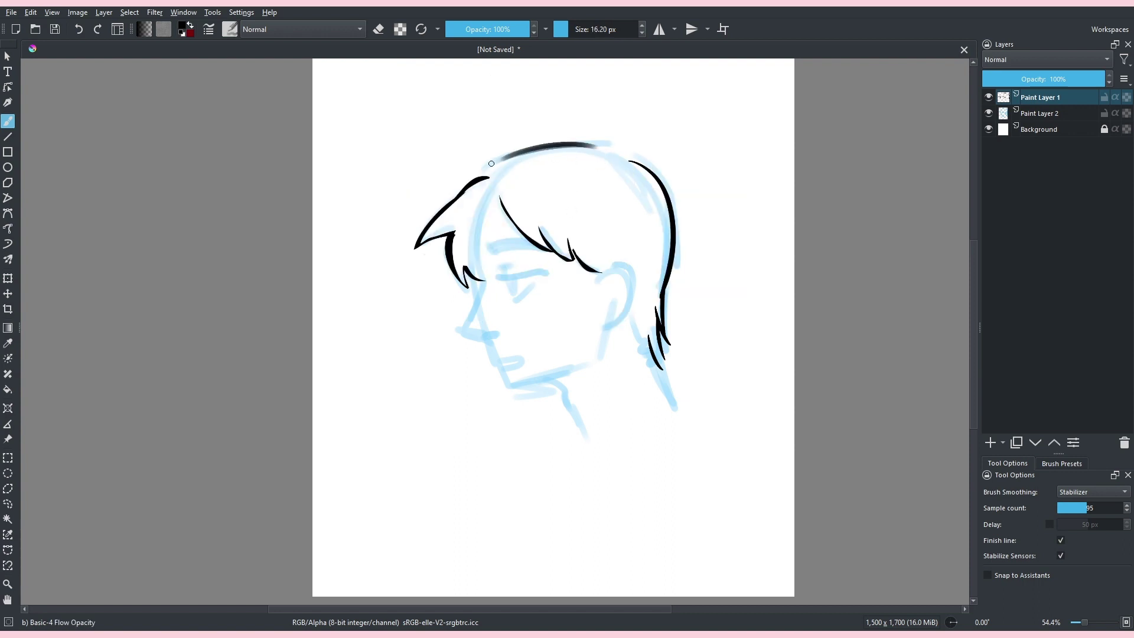
pyautogui.moveTo(482, 173)
pyautogui.mouseDown()
pyautogui.moveTo(570, 145)
pyautogui.moveTo(627, 161)
pyautogui.mouseUp()
pyautogui.hotkey('ctrl', 'z')
pyautogui.hotkey('ctrl', 'z')
pyautogui.hotkey('ctrl', 'z')
pyautogui.hotkey('ctrl', 'z')
pyautogui.hotkey('ctrl', 'z')
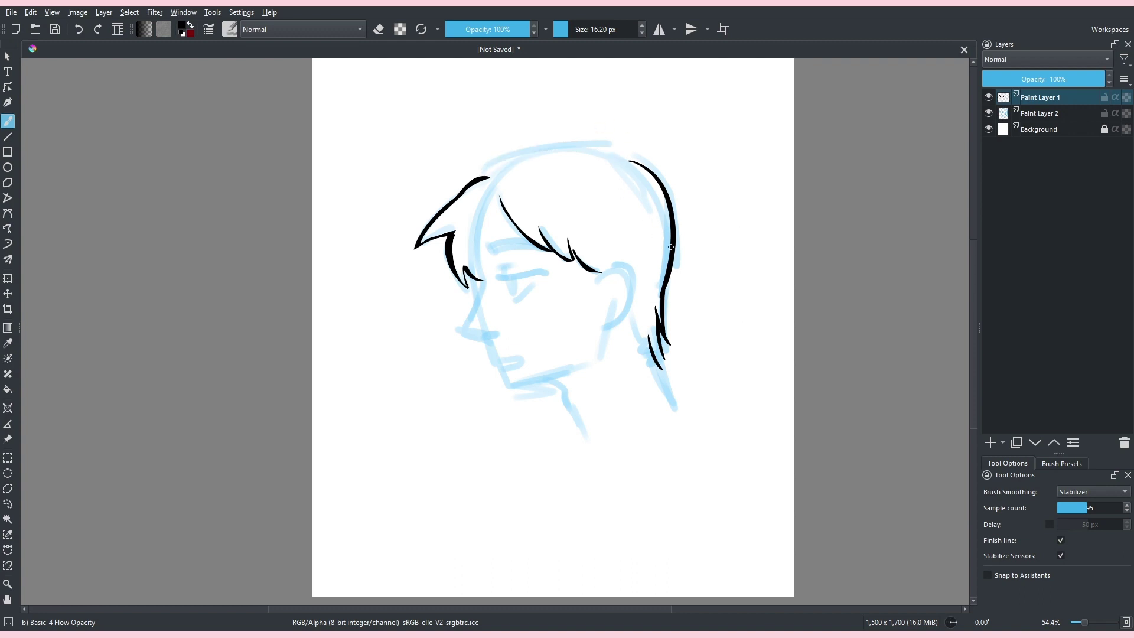
# - Draw a curved hair strand from the crown down toward the ear with the b) Basic-4 Flow Opacity brush
pyautogui.moveTo(558, 154); pyautogui.dragTo(601, 206)
pyautogui.moveTo(575, 165); pyautogui.dragTo(606, 242)
pyautogui.moveTo(599, 202); pyautogui.dragTo(615, 245)
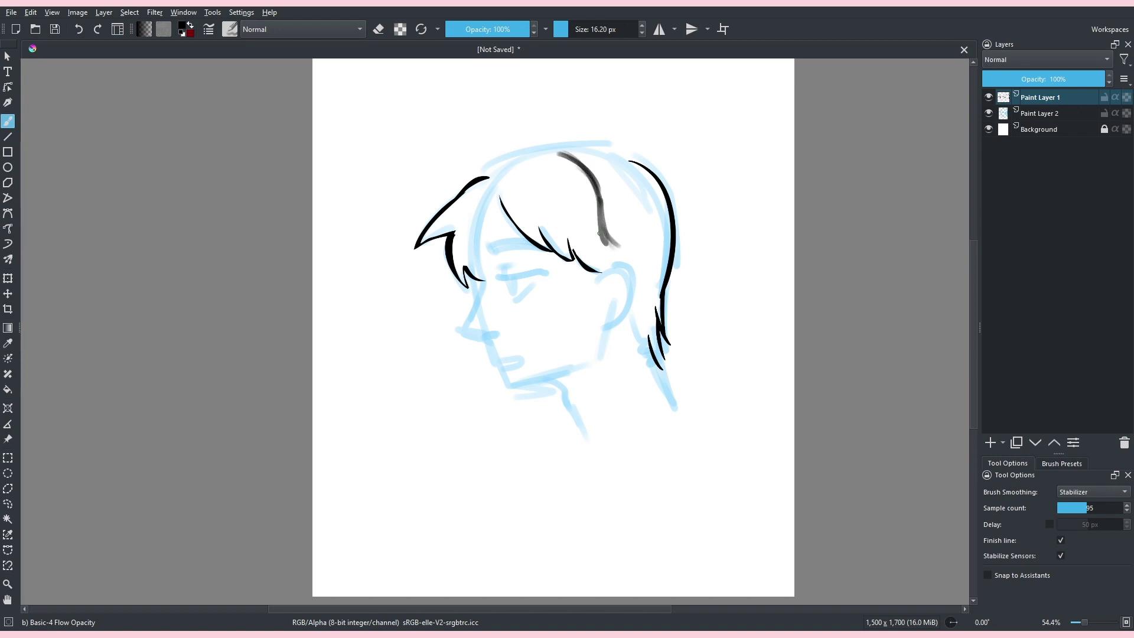
pyautogui.press('e')
pyautogui.moveTo(594, 208); pyautogui.dragTo(597, 215)
# - Erase the inner hair strand, the back hair contour and the nape strands with the a) Eraser Circle brush at 158.07 px
pyautogui.rightClick(579, 182)
pyautogui.click(579, 94)
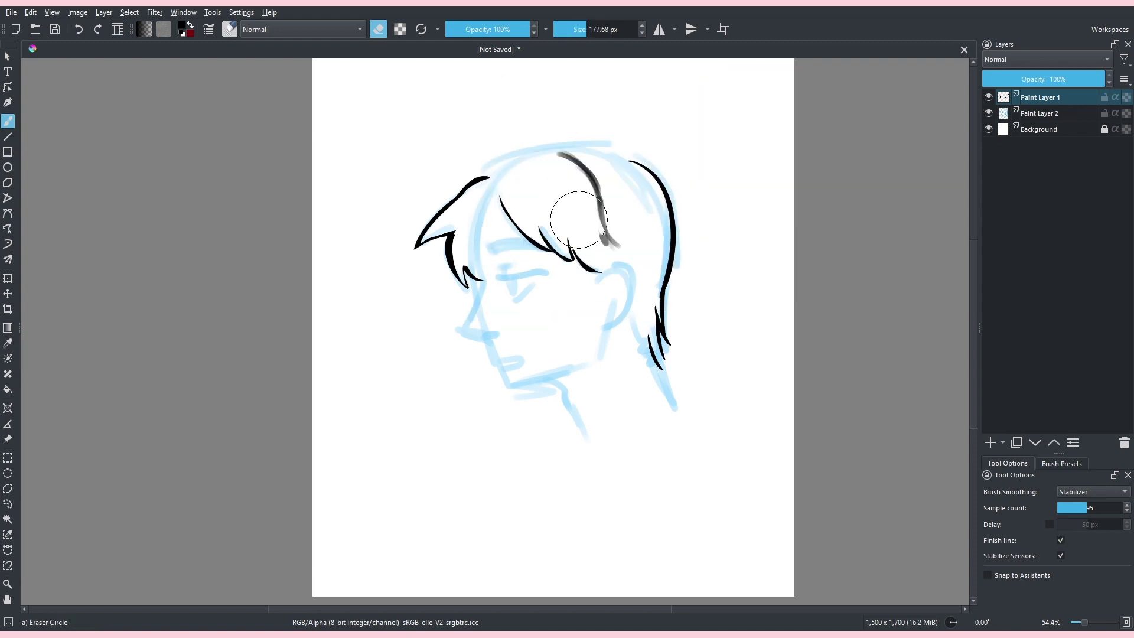
pyautogui.press('[')
pyautogui.moveTo(572, 163); pyautogui.dragTo(617, 245)
pyautogui.moveTo(640, 182)
pyautogui.mouseDown()
pyautogui.moveTo(677, 338)
pyautogui.moveTo(670, 401)
pyautogui.moveTo(649, 346)
pyautogui.mouseUp()
# - Switch to the Rakurri Brush Ideafill, try short strokes at the brow and nose, and undo them
pyautogui.rightClick(542, 328)
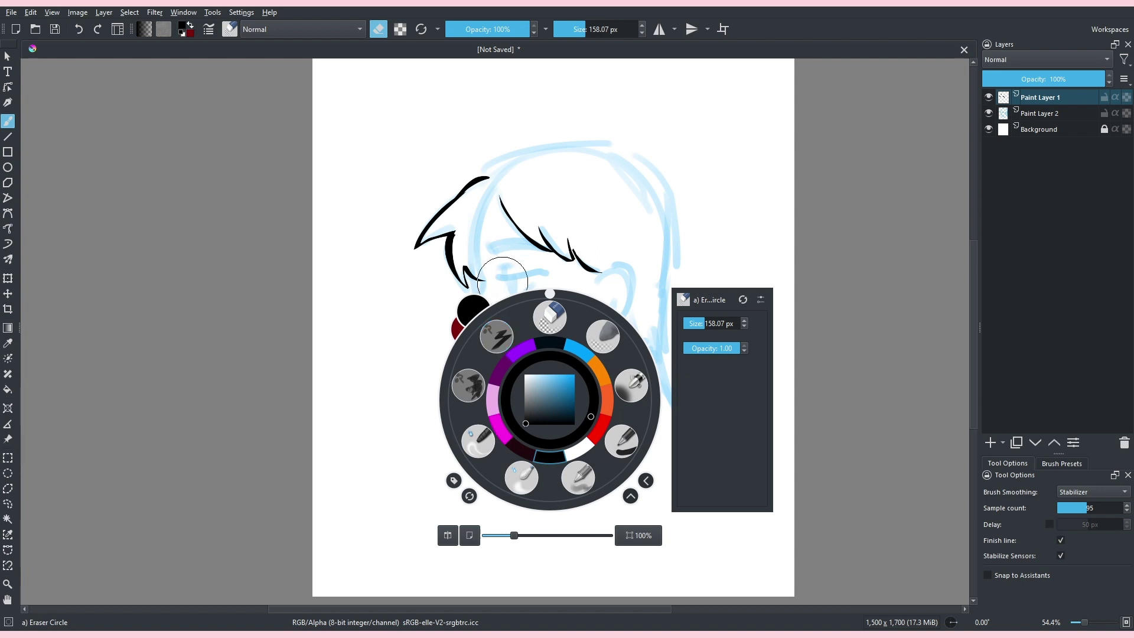
pyautogui.click(469, 386)
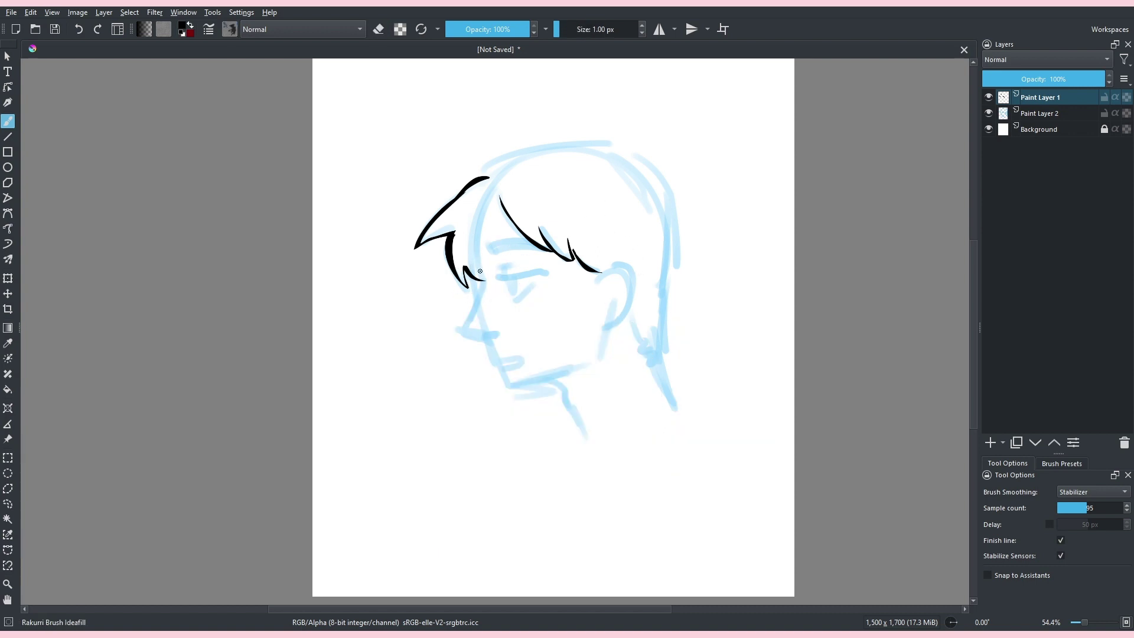
pyautogui.moveTo(480, 291)
pyautogui.mouseDown()
pyautogui.moveTo(458, 332)
pyautogui.moveTo(488, 345)
pyautogui.moveTo(458, 330)
pyautogui.moveTo(484, 288)
pyautogui.mouseUp()
pyautogui.moveTo(460, 322); pyautogui.dragTo(466, 335)
pyautogui.hotkey('ctrl', 'z')
pyautogui.hotkey('ctrl', 'z')
# - Test short tapered strokes and a long crescent stroke in the blank area in front of the chin, and undo them
pyautogui.moveTo(373, 405); pyautogui.dragTo(404, 464)
pyautogui.moveTo(451, 450); pyautogui.dragTo(421, 377)
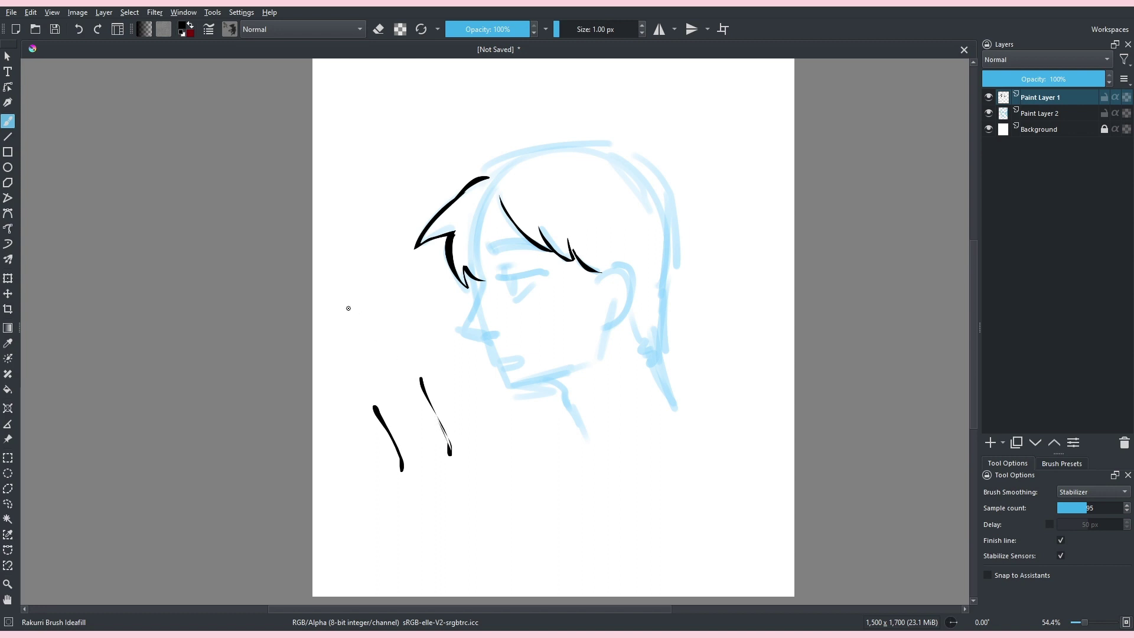
pyautogui.hotkey('ctrl', 'z')
pyautogui.hotkey('ctrl', 'z')
pyautogui.moveTo(383, 505)
pyautogui.mouseDown()
pyautogui.moveTo(363, 416)
pyautogui.moveTo(371, 373)
pyautogui.mouseUp()
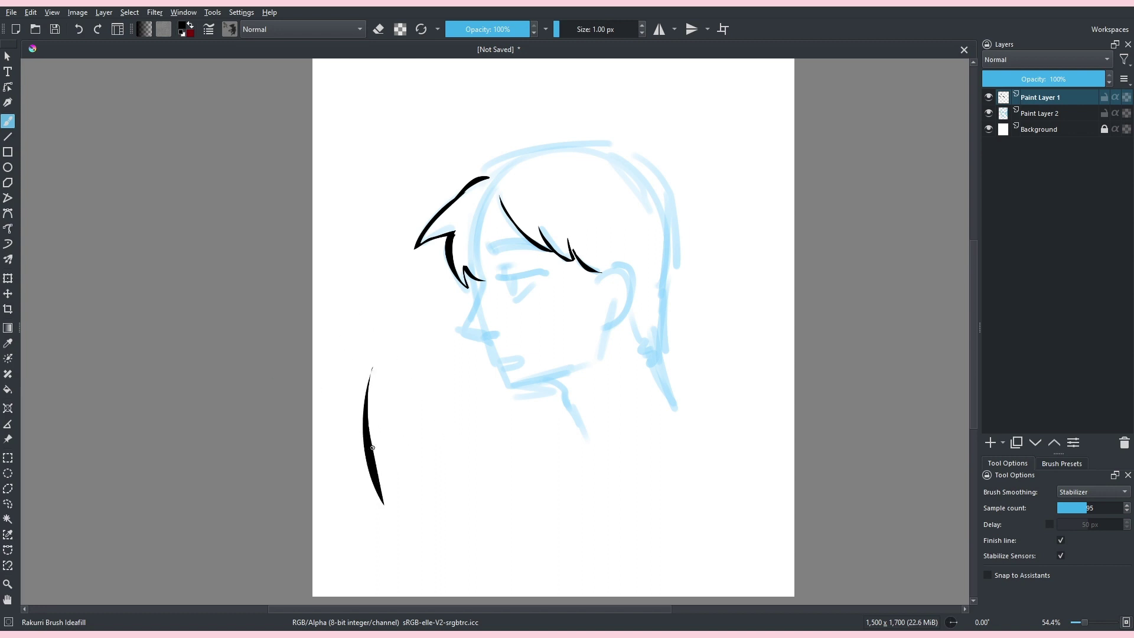
pyautogui.moveTo(370, 452); pyautogui.dragTo(416, 532)
pyautogui.hotkey('ctrl', 'z')
pyautogui.hotkey('ctrl', 'z')
# - Test a spiky filled hair contour in the blank area in front of the face, and undo it
pyautogui.moveTo(408, 305)
pyautogui.mouseDown()
pyautogui.moveTo(362, 381)
pyautogui.moveTo(378, 360)
pyautogui.moveTo(392, 452)
pyautogui.moveTo(393, 428)
pyautogui.moveTo(455, 474)
pyautogui.moveTo(417, 409)
pyautogui.moveTo(444, 461)
pyautogui.moveTo(404, 407)
pyautogui.moveTo(400, 428)
pyautogui.moveTo(399, 400)
pyautogui.moveTo(391, 449)
pyautogui.moveTo(379, 406)
pyautogui.moveTo(388, 354)
pyautogui.moveTo(367, 365)
pyautogui.mouseUp()
pyautogui.hscroll(1, 592, 183)
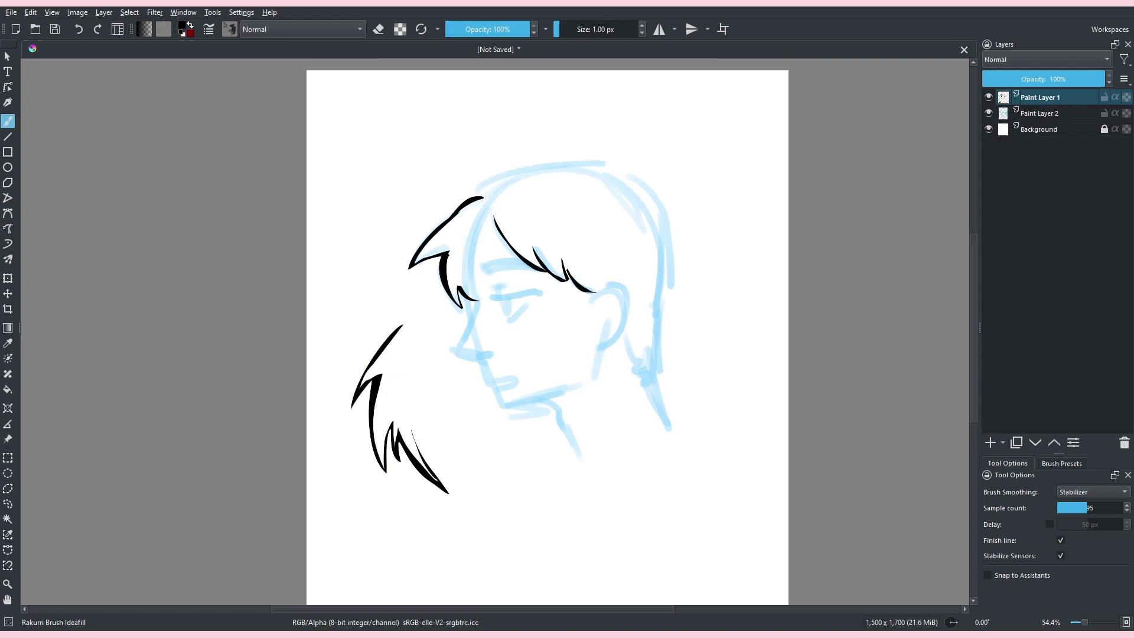
pyautogui.scroll(-1, 569, 284)
pyautogui.scroll(1, 628, 189)
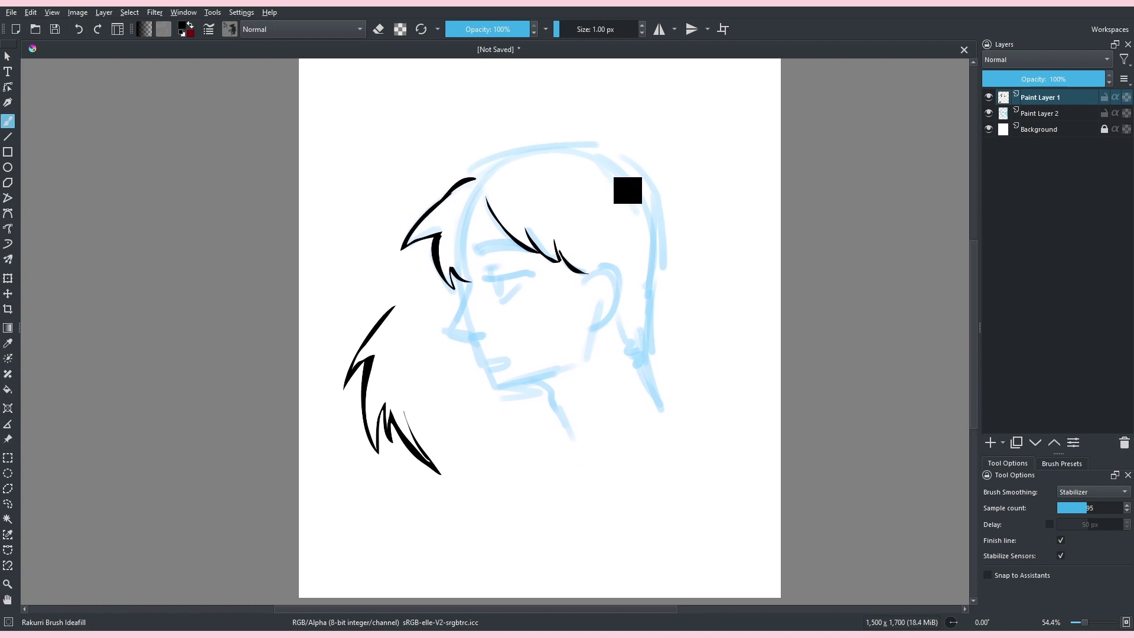
pyautogui.hotkey('ctrl', 'z')
# - Try filled Ideafill strokes along the top of the head from the front tuft, and undo each one
pyautogui.moveTo(473, 175)
pyautogui.mouseDown()
pyautogui.moveTo(511, 150)
pyautogui.moveTo(594, 141)
pyautogui.mouseUp()
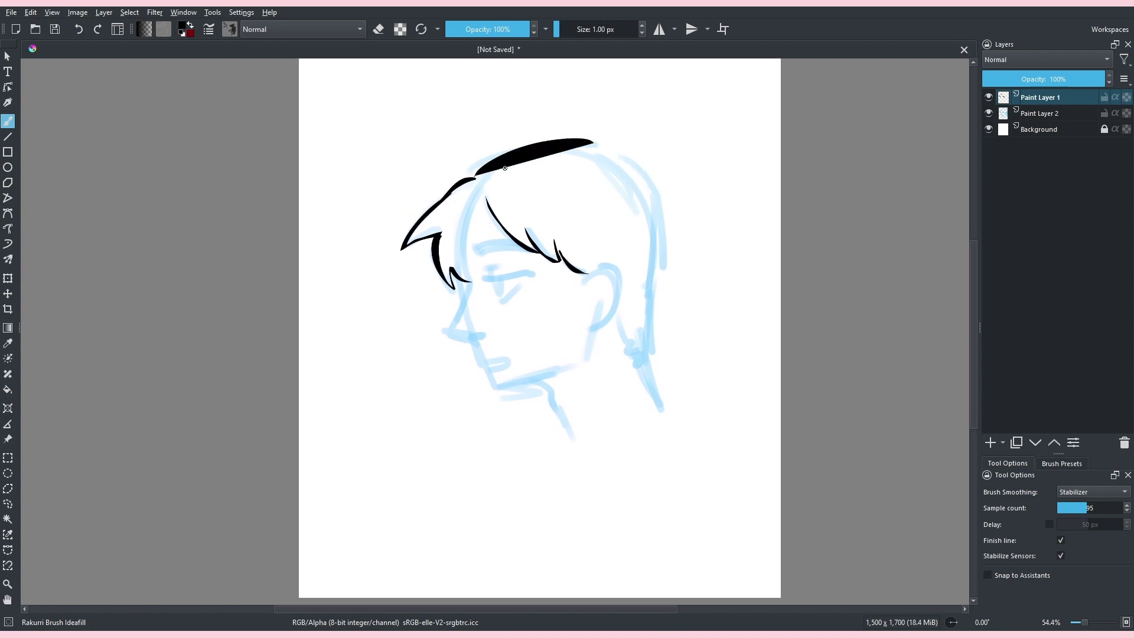
pyautogui.hotkey('ctrl', 'z')
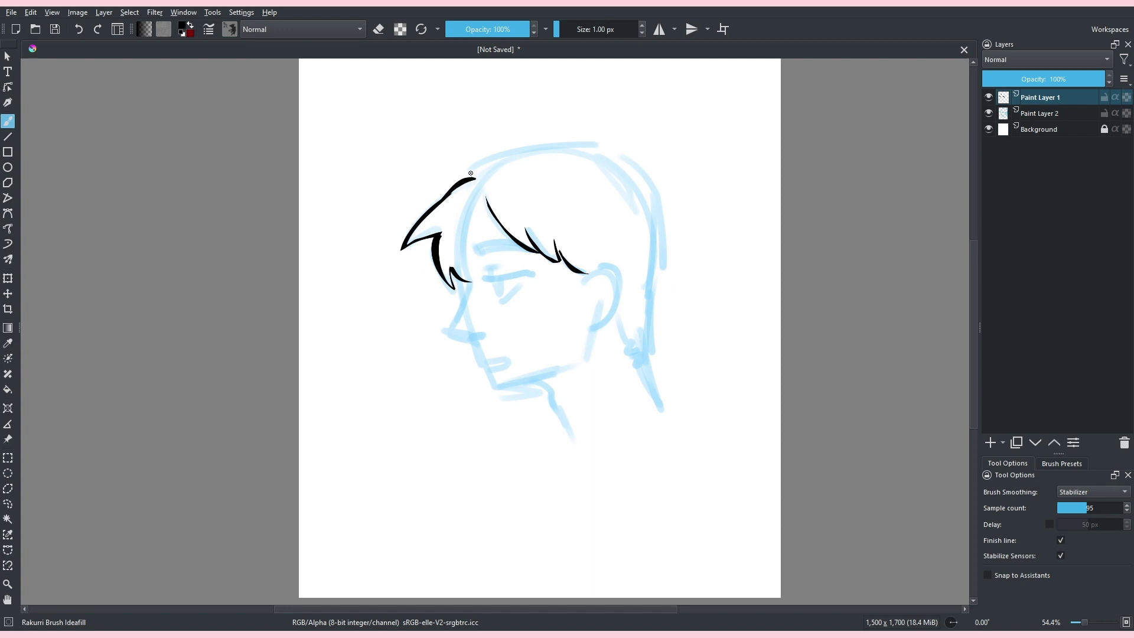
pyautogui.moveTo(471, 173)
pyautogui.mouseDown()
pyautogui.moveTo(496, 153)
pyautogui.moveTo(568, 143)
pyautogui.moveTo(643, 162)
pyautogui.mouseUp()
pyautogui.hotkey('ctrl', 'z')
pyautogui.moveTo(475, 181)
pyautogui.mouseDown()
pyautogui.moveTo(491, 158)
pyautogui.moveTo(636, 148)
pyautogui.mouseUp()
pyautogui.hotkey('ctrl', 'z')
# - Draw the top hair contour as a filled shape from the front tuft to the crown, and erase its underside to thin it
pyautogui.moveTo(471, 178)
pyautogui.mouseDown()
pyautogui.moveTo(564, 140)
pyautogui.moveTo(620, 163)
pyautogui.mouseUp()
pyautogui.press('e')
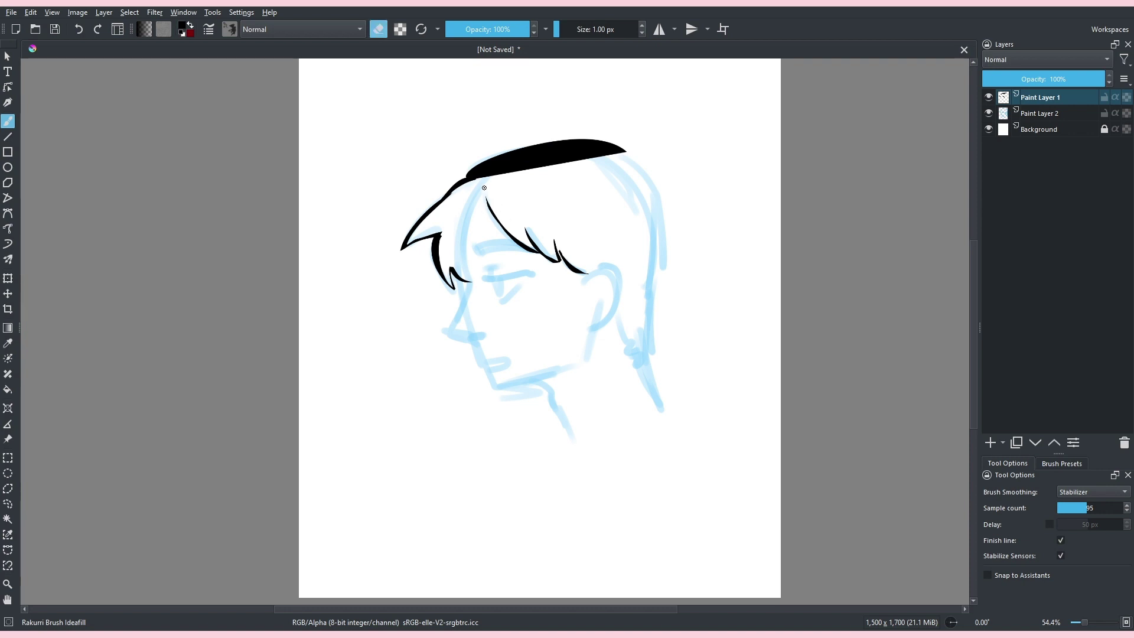
pyautogui.moveTo(472, 173); pyautogui.dragTo(636, 174)
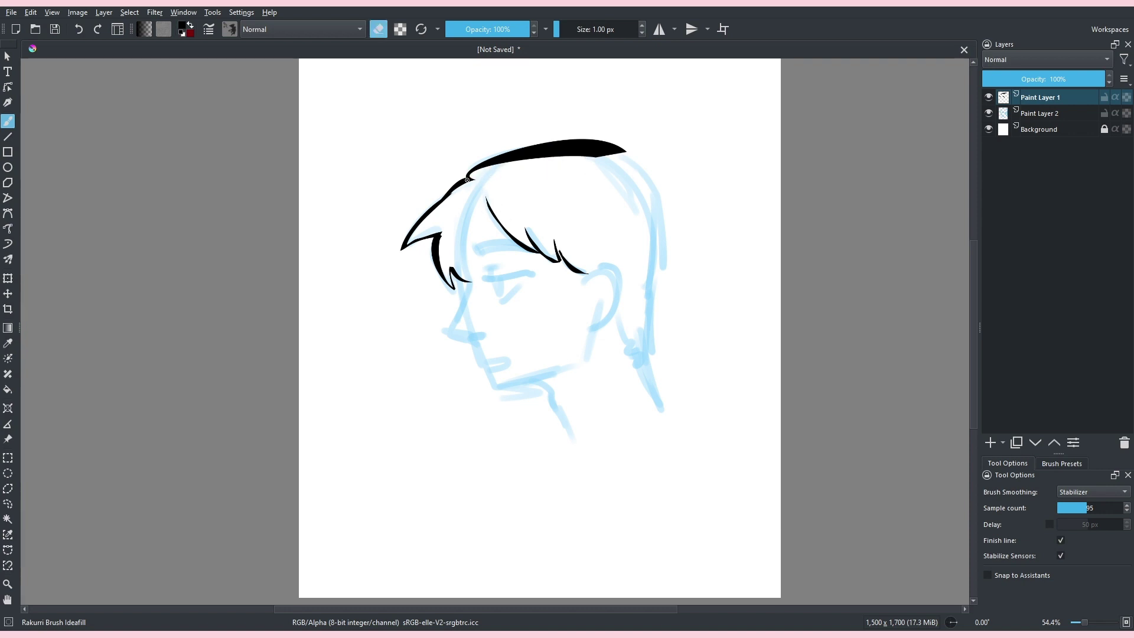
pyautogui.moveTo(476, 176); pyautogui.dragTo(641, 177)
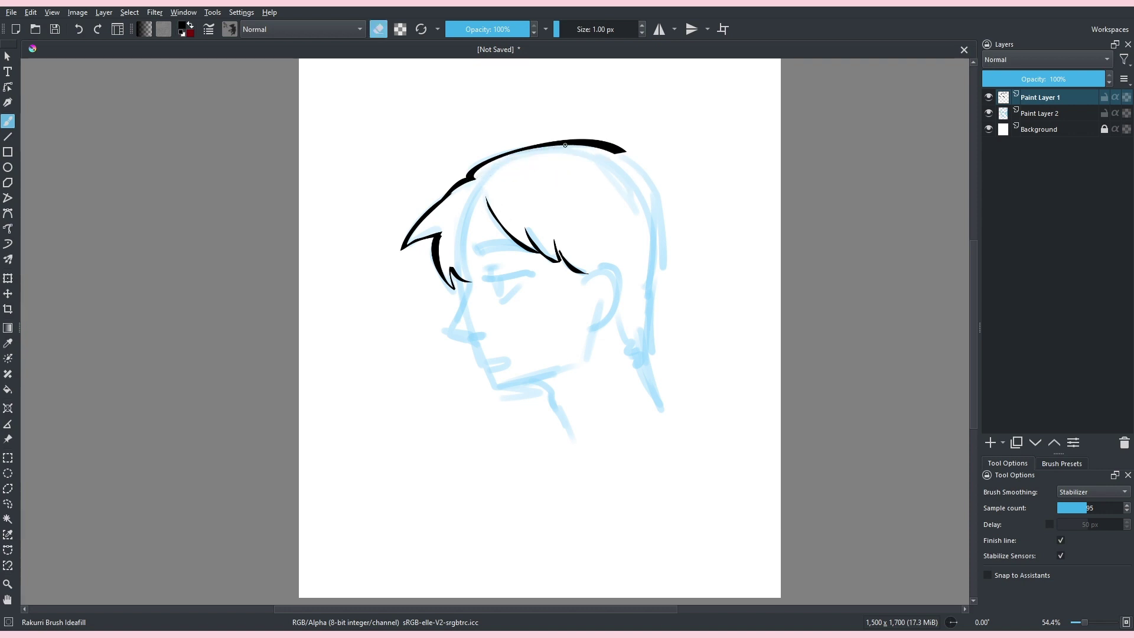
# - Ink the back contour of the hair from the crown down to the nape strands, thinning the filled shapes by erasing
pyautogui.moveTo(565, 145)
pyautogui.mouseDown()
pyautogui.moveTo(622, 154)
pyautogui.moveTo(667, 267)
pyautogui.mouseUp()
pyautogui.press('e')
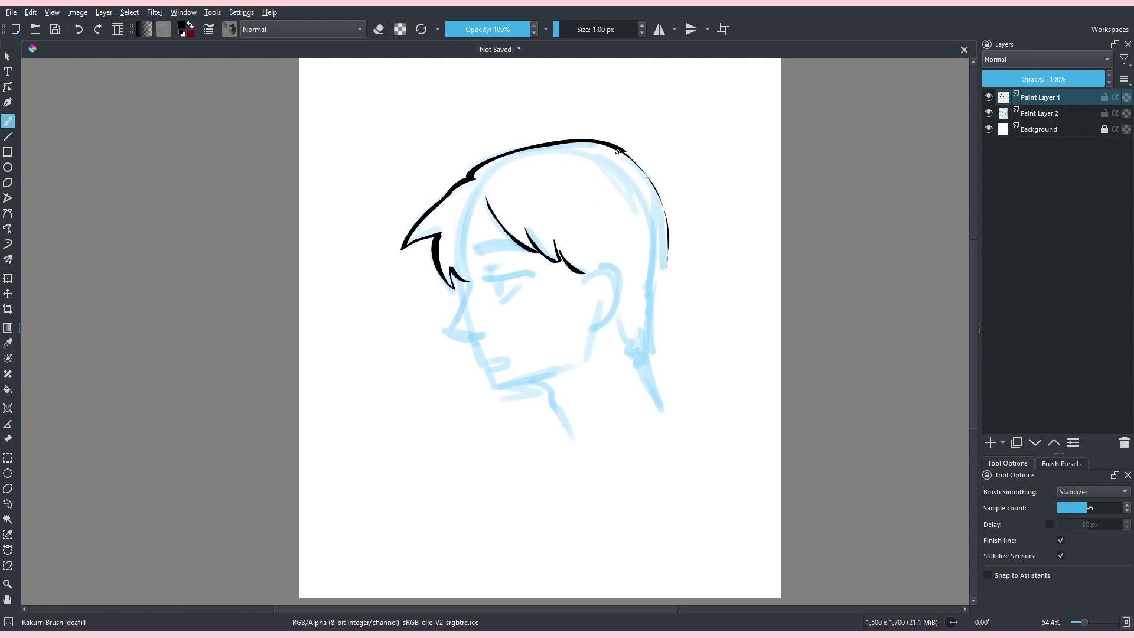
pyautogui.hotkey('ctrl', 'z')
pyautogui.moveTo(623, 151); pyautogui.dragTo(661, 267)
pyautogui.press('e')
pyautogui.moveTo(613, 153); pyautogui.dragTo(653, 253)
pyautogui.moveTo(652, 225)
pyautogui.mouseDown()
pyautogui.moveTo(664, 268)
pyautogui.moveTo(645, 354)
pyautogui.mouseUp()
pyautogui.moveTo(618, 310); pyautogui.dragTo(637, 367)
# - Ink the face profile from the hairline down the forehead and nose to the lips
pyautogui.moveTo(485, 194); pyautogui.dragTo(464, 289)
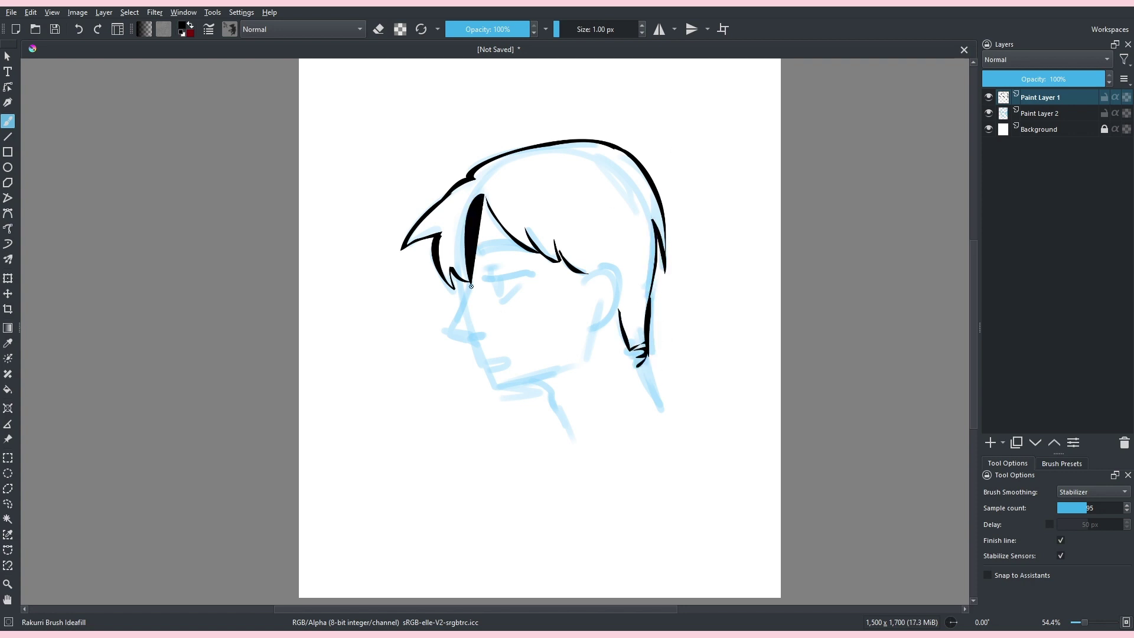
pyautogui.moveTo(484, 195)
pyautogui.mouseDown()
pyautogui.moveTo(465, 287)
pyautogui.moveTo(475, 345)
pyautogui.moveTo(491, 337)
pyautogui.moveTo(475, 344)
pyautogui.moveTo(483, 362)
pyautogui.moveTo(506, 365)
pyautogui.mouseUp()
pyautogui.hotkey('ctrl', 'z')
pyautogui.hotkey('ctrl', 'z')
pyautogui.hotkey('ctrl', 'z')
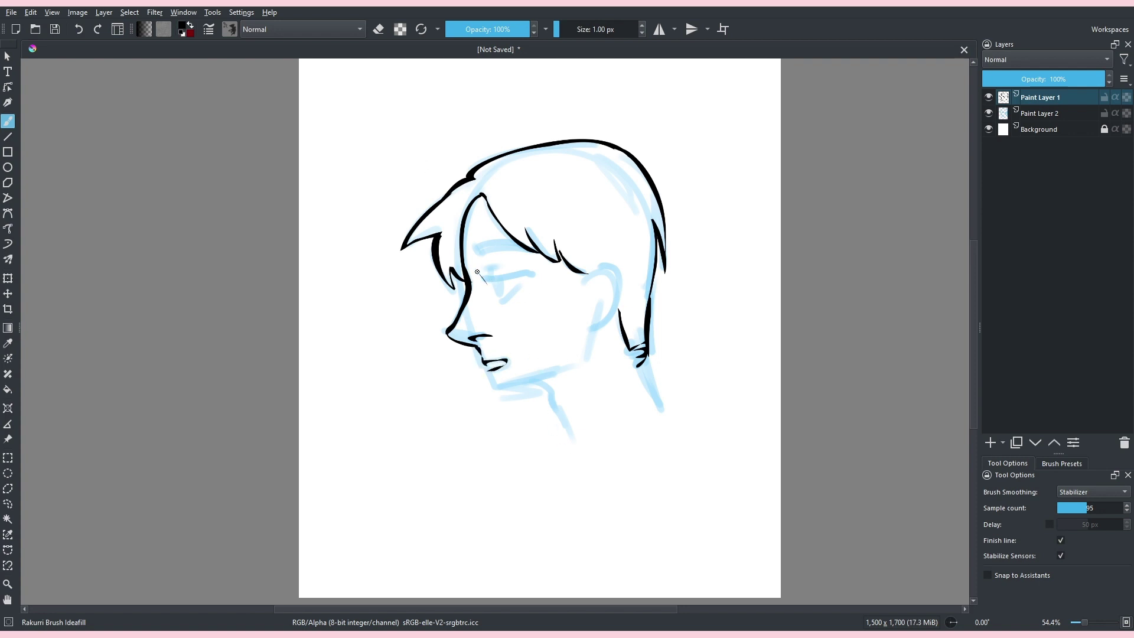
# - Ink the upper eyelid as one thick line over the sketched eye, redoing the first stroke
pyautogui.moveTo(477, 272)
pyautogui.mouseDown()
pyautogui.moveTo(488, 284)
pyautogui.moveTo(532, 272)
pyautogui.mouseUp()
pyautogui.hotkey('ctrl', 'z')
pyautogui.moveTo(497, 281); pyautogui.dragTo(529, 272)
# - Scribble a large filled spiral in the blank area below the face, and undo it
pyautogui.moveTo(416, 337)
pyautogui.mouseDown()
pyautogui.moveTo(496, 175)
pyautogui.moveTo(480, 295)
pyautogui.moveTo(476, 246)
pyautogui.moveTo(487, 289)
pyautogui.mouseUp()
pyautogui.moveTo(398, 419); pyautogui.dragTo(399, 426)
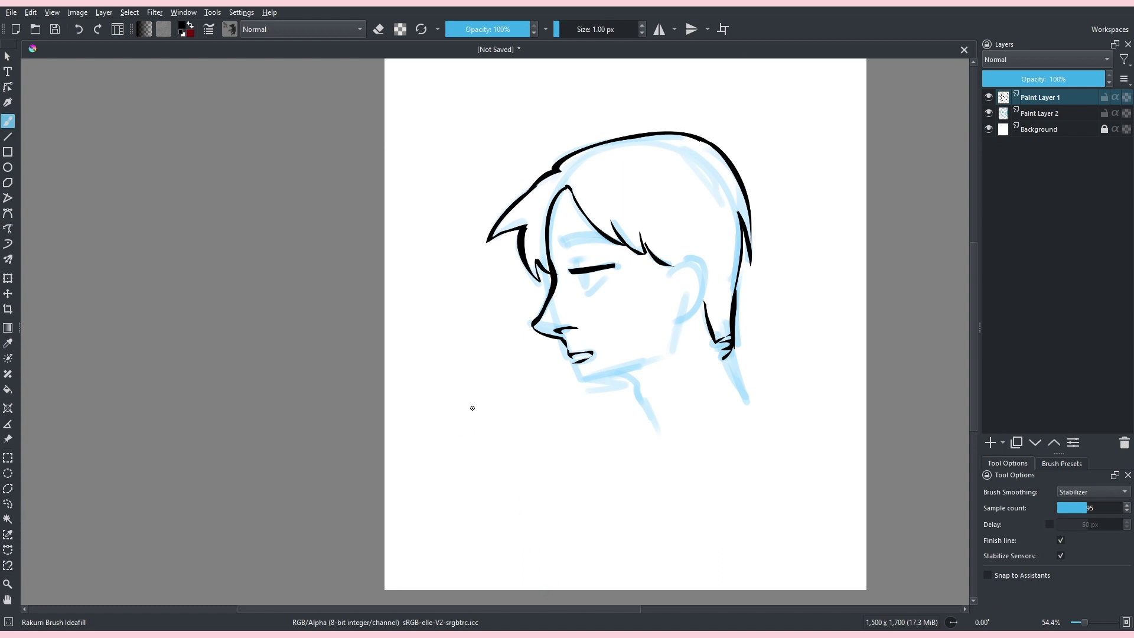
pyautogui.scroll(2, 473, 408)
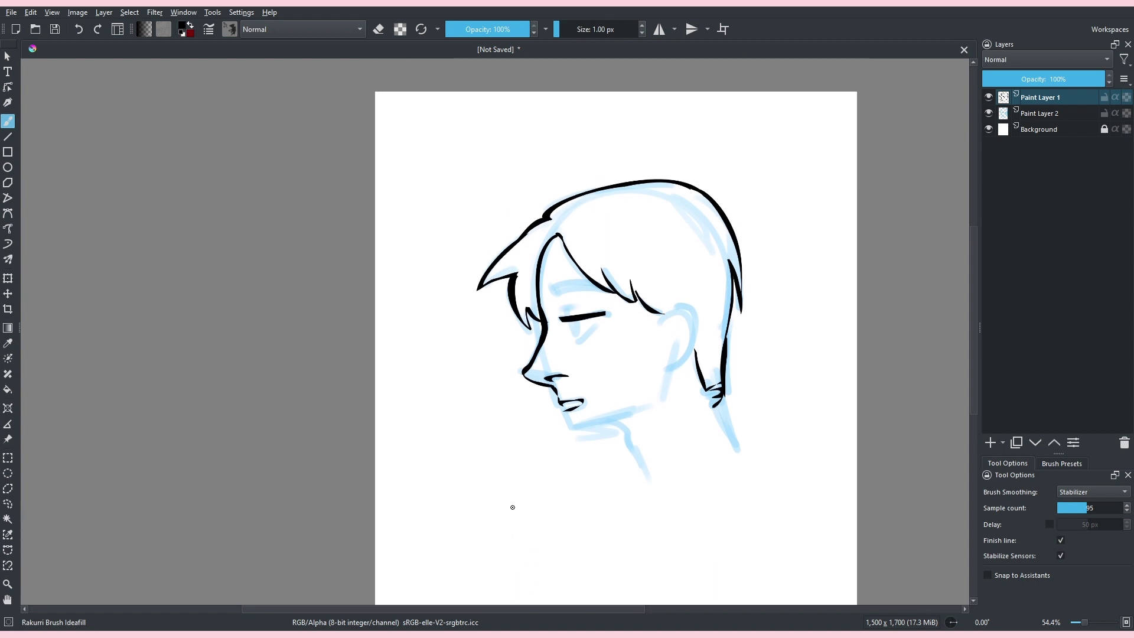
pyautogui.scroll(-1, 464, 291)
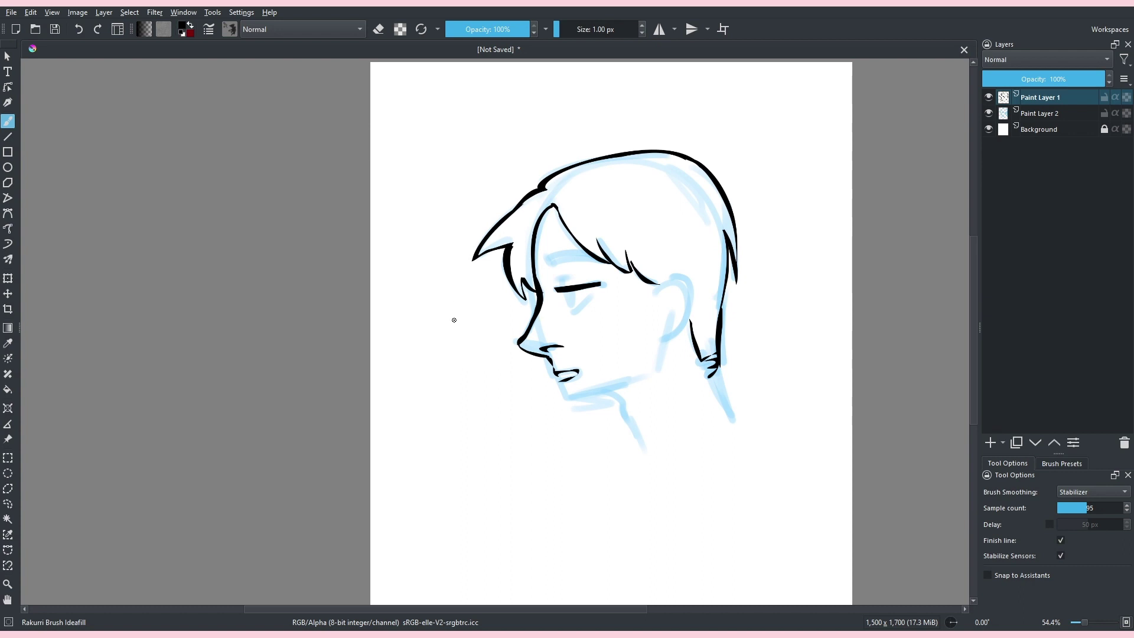
pyautogui.scroll(-1, 508, 330)
pyautogui.moveTo(482, 508)
pyautogui.mouseDown()
pyautogui.moveTo(423, 469)
pyautogui.moveTo(530, 485)
pyautogui.moveTo(440, 506)
pyautogui.moveTo(528, 481)
pyautogui.moveTo(452, 519)
pyautogui.moveTo(534, 504)
pyautogui.moveTo(439, 501)
pyautogui.moveTo(515, 555)
pyautogui.moveTo(408, 434)
pyautogui.moveTo(525, 568)
pyautogui.moveTo(458, 444)
pyautogui.moveTo(556, 545)
pyautogui.moveTo(532, 440)
pyautogui.moveTo(406, 564)
pyautogui.moveTo(565, 582)
pyautogui.moveTo(532, 461)
pyautogui.moveTo(406, 481)
pyautogui.moveTo(511, 504)
pyautogui.moveTo(475, 547)
pyautogui.moveTo(461, 516)
pyautogui.moveTo(482, 454)
pyautogui.moveTo(526, 564)
pyautogui.moveTo(403, 461)
pyautogui.moveTo(549, 531)
pyautogui.moveTo(394, 514)
pyautogui.moveTo(549, 496)
pyautogui.moveTo(443, 559)
pyautogui.moveTo(517, 450)
pyautogui.moveTo(503, 552)
pyautogui.moveTo(485, 435)
pyautogui.moveTo(472, 565)
pyautogui.moveTo(439, 555)
pyautogui.moveTo(539, 478)
pyautogui.moveTo(534, 508)
pyautogui.moveTo(394, 552)
pyautogui.moveTo(558, 573)
pyautogui.moveTo(422, 461)
pyautogui.moveTo(433, 571)
pyautogui.moveTo(560, 562)
pyautogui.moveTo(447, 461)
pyautogui.moveTo(559, 519)
pyautogui.moveTo(428, 543)
pyautogui.moveTo(519, 580)
pyautogui.moveTo(424, 441)
pyautogui.moveTo(471, 567)
pyautogui.moveTo(473, 433)
pyautogui.moveTo(532, 519)
pyautogui.moveTo(514, 551)
pyautogui.moveTo(529, 557)
pyautogui.moveTo(520, 434)
pyautogui.moveTo(418, 565)
pyautogui.moveTo(567, 540)
pyautogui.moveTo(421, 458)
pyautogui.moveTo(500, 586)
pyautogui.moveTo(473, 467)
pyautogui.moveTo(509, 555)
pyautogui.moveTo(473, 548)
pyautogui.moveTo(519, 537)
pyautogui.moveTo(481, 471)
pyautogui.moveTo(458, 458)
pyautogui.moveTo(400, 504)
pyautogui.moveTo(441, 592)
pyautogui.moveTo(549, 518)
pyautogui.moveTo(483, 431)
pyautogui.moveTo(405, 442)
pyautogui.moveTo(401, 578)
pyautogui.moveTo(570, 547)
pyautogui.moveTo(516, 429)
pyautogui.moveTo(413, 591)
pyautogui.moveTo(526, 502)
pyautogui.moveTo(395, 508)
pyautogui.moveTo(543, 533)
pyautogui.moveTo(407, 519)
pyautogui.moveTo(457, 481)
pyautogui.moveTo(525, 537)
pyautogui.moveTo(529, 565)
pyautogui.moveTo(449, 484)
pyautogui.moveTo(549, 455)
pyautogui.moveTo(549, 590)
pyautogui.moveTo(501, 416)
pyautogui.moveTo(597, 532)
pyautogui.moveTo(414, 578)
pyautogui.moveTo(531, 567)
pyautogui.moveTo(449, 502)
pyautogui.moveTo(413, 555)
pyautogui.moveTo(502, 567)
pyautogui.moveTo(520, 508)
pyautogui.moveTo(473, 520)
pyautogui.moveTo(413, 561)
pyautogui.moveTo(532, 484)
pyautogui.moveTo(496, 517)
pyautogui.mouseUp()
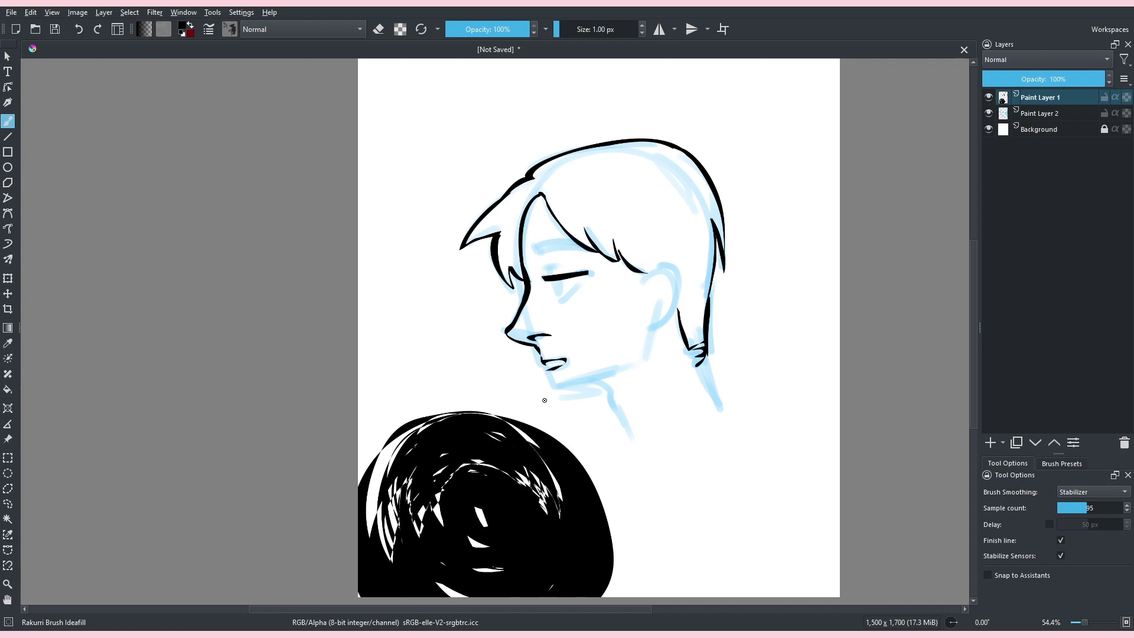
pyautogui.hotkey('ctrl', 'z')
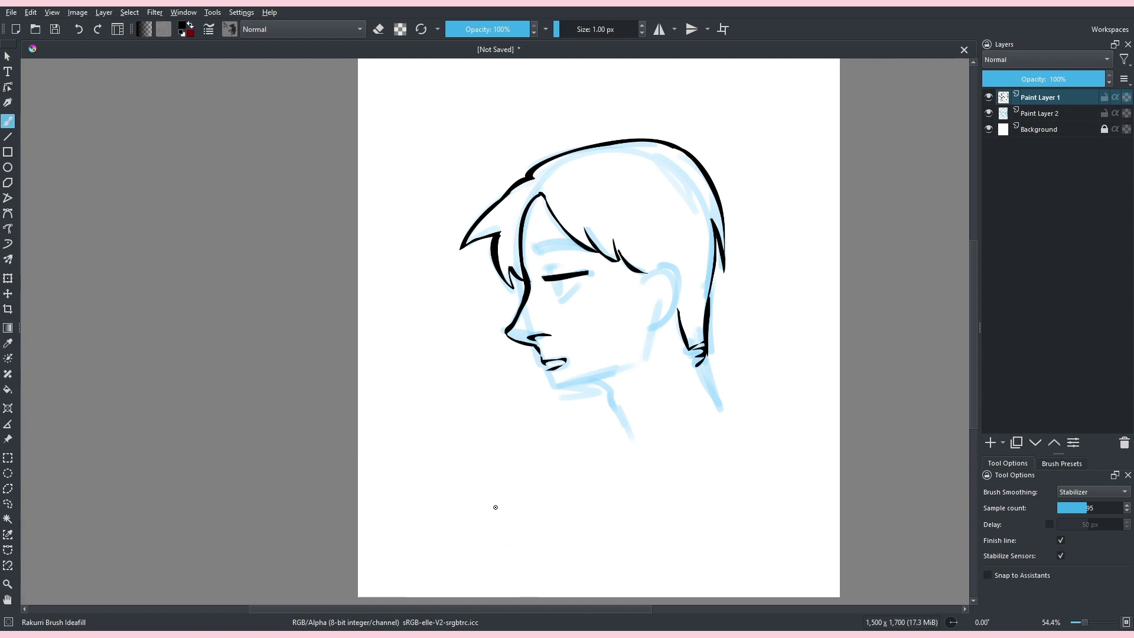
# - Test a few quick filled strokes in the blank area below the chin, and undo them
pyautogui.moveTo(462, 270); pyautogui.dragTo(480, 311)
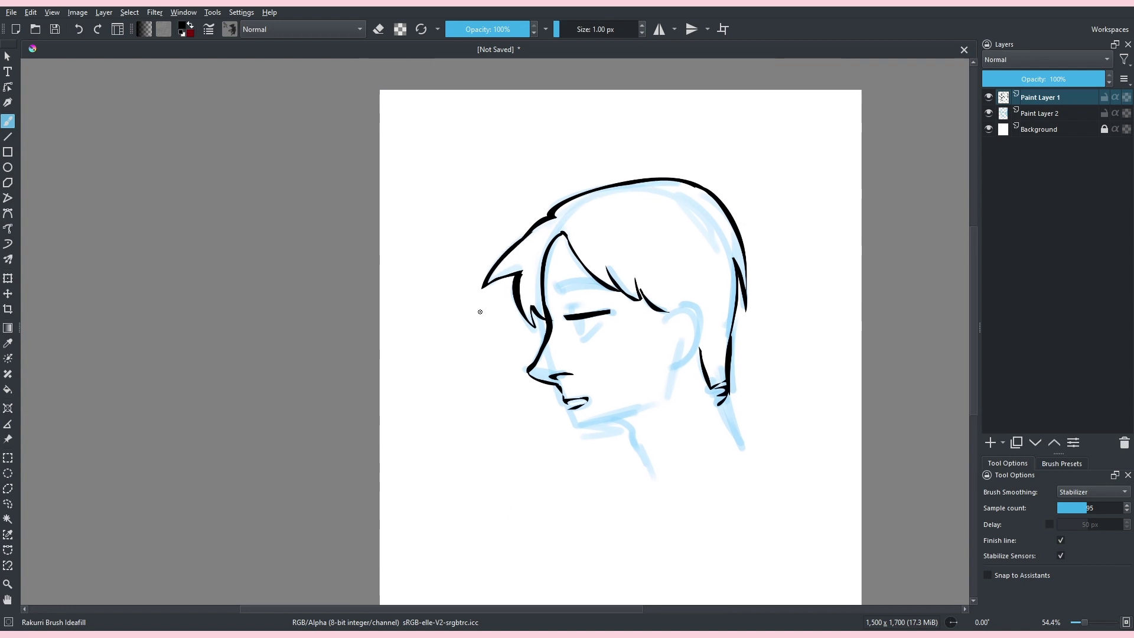
pyautogui.scroll(-3, 602, 378)
pyautogui.hscroll(-1, 602, 379)
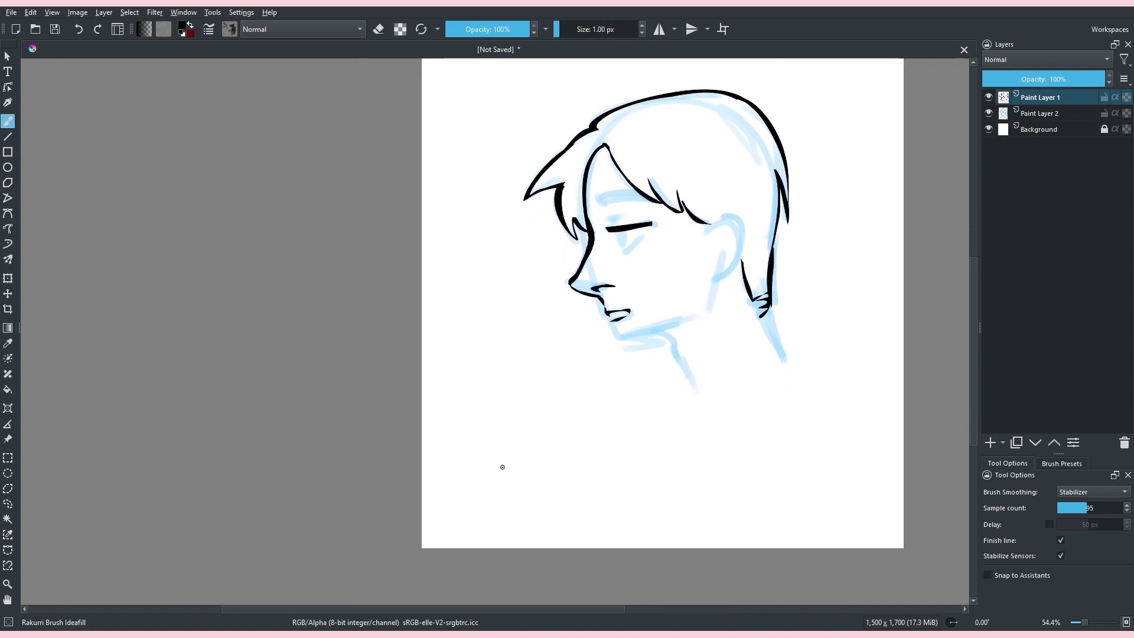
pyautogui.moveTo(504, 478)
pyautogui.mouseDown()
pyautogui.moveTo(500, 457)
pyautogui.moveTo(663, 437)
pyautogui.moveTo(669, 448)
pyautogui.moveTo(668, 459)
pyautogui.moveTo(521, 476)
pyautogui.moveTo(674, 466)
pyautogui.moveTo(539, 483)
pyautogui.mouseUp()
pyautogui.hotkey('ctrl', 'z')
pyautogui.hotkey('ctrl', 'z')
pyautogui.moveTo(549, 387)
pyautogui.mouseDown()
pyautogui.moveTo(590, 378)
pyautogui.moveTo(567, 431)
pyautogui.mouseUp()
pyautogui.hotkey('ctrl', 'z')
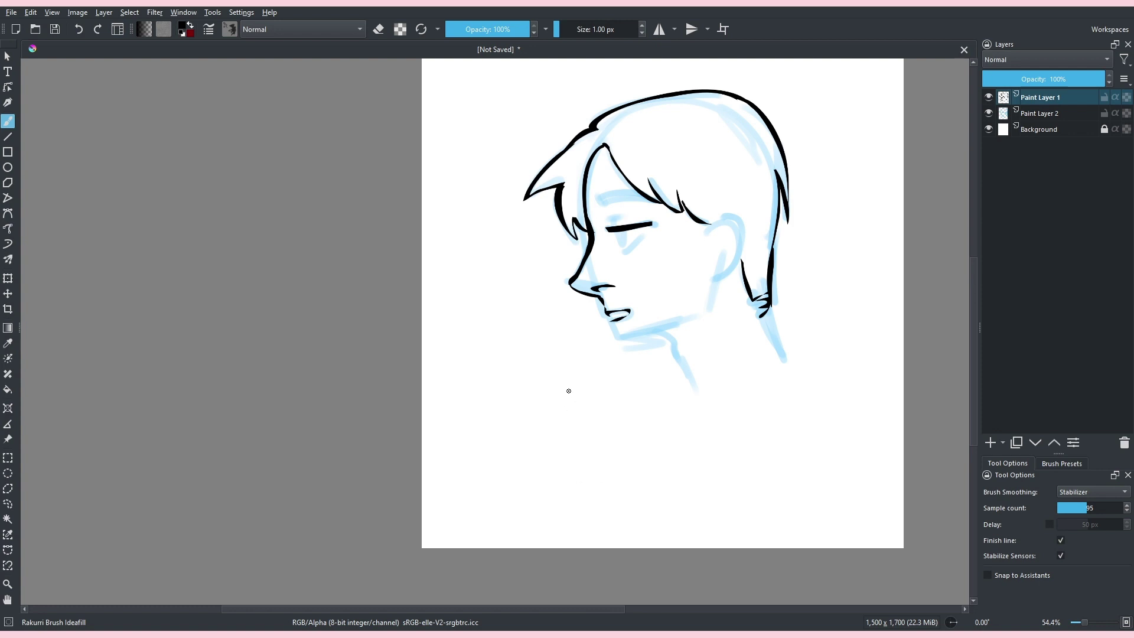
# - Draw small filled circles in the blank area below the chin, and undo them
pyautogui.moveTo(565, 387)
pyautogui.mouseDown()
pyautogui.moveTo(623, 390)
pyautogui.moveTo(559, 382)
pyautogui.moveTo(516, 419)
pyautogui.moveTo(622, 411)
pyautogui.moveTo(569, 383)
pyautogui.mouseUp()
pyautogui.hotkey('ctrl', 'z')
pyautogui.hotkey('ctrl', 'z')
pyautogui.hotkey('ctrl', 'z')
pyautogui.moveTo(556, 378)
pyautogui.mouseDown()
pyautogui.moveTo(573, 427)
pyautogui.moveTo(560, 381)
pyautogui.mouseUp()
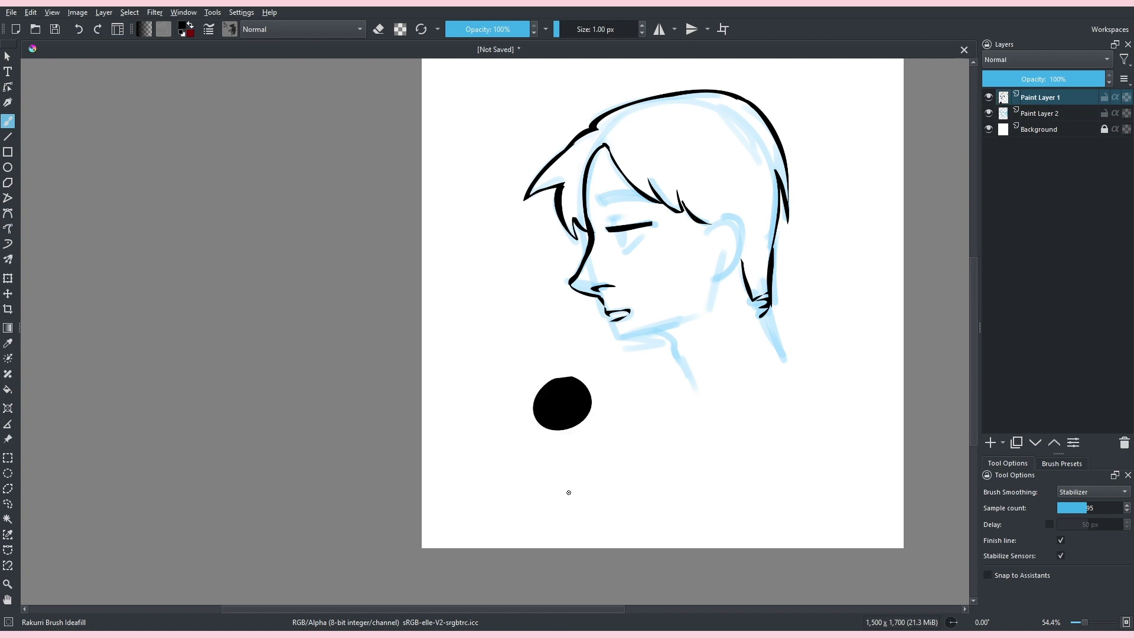
pyautogui.hotkey('ctrl', 'z')
# - Draw a large filled circle and a smaller filled oval below the face, undoing each
pyautogui.moveTo(516, 336); pyautogui.dragTo(544, 410)
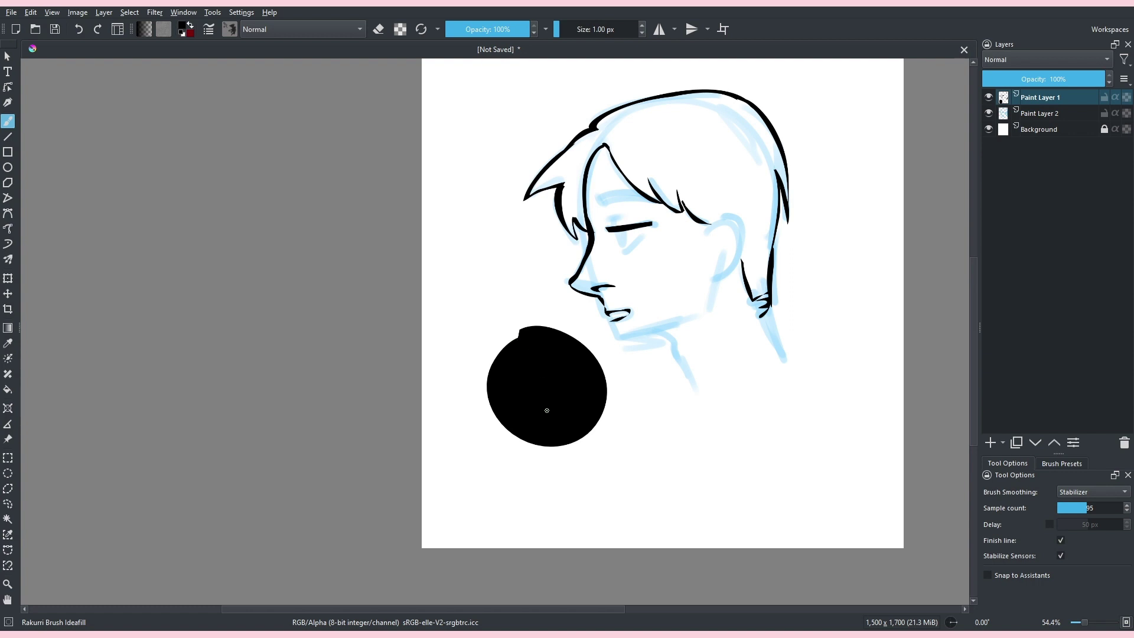
pyautogui.hotkey('ctrl', 'z')
pyautogui.moveTo(527, 347)
pyautogui.mouseDown()
pyautogui.moveTo(537, 455)
pyautogui.moveTo(516, 370)
pyautogui.moveTo(558, 405)
pyautogui.moveTo(541, 366)
pyautogui.moveTo(519, 390)
pyautogui.moveTo(585, 351)
pyautogui.moveTo(550, 362)
pyautogui.moveTo(527, 406)
pyautogui.moveTo(579, 377)
pyautogui.moveTo(561, 361)
pyautogui.mouseUp()
pyautogui.hotkey('ctrl', 'z')
pyautogui.hotkey('ctrl', 'z')
pyautogui.hotkey('ctrl', 'z')
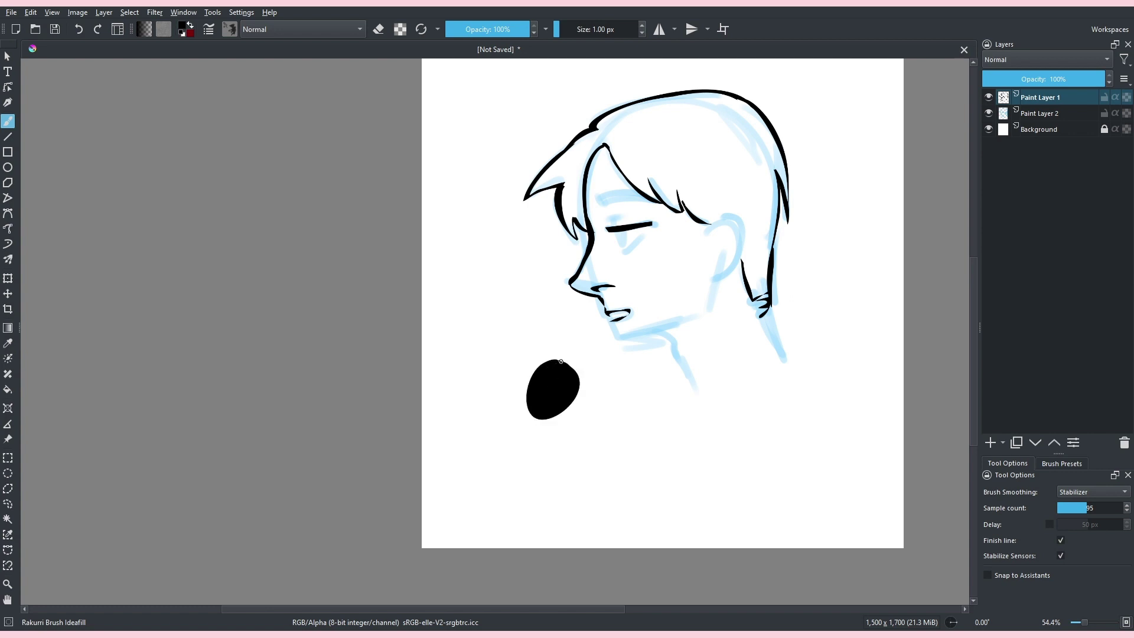
pyautogui.hotkey('ctrl', 'z')
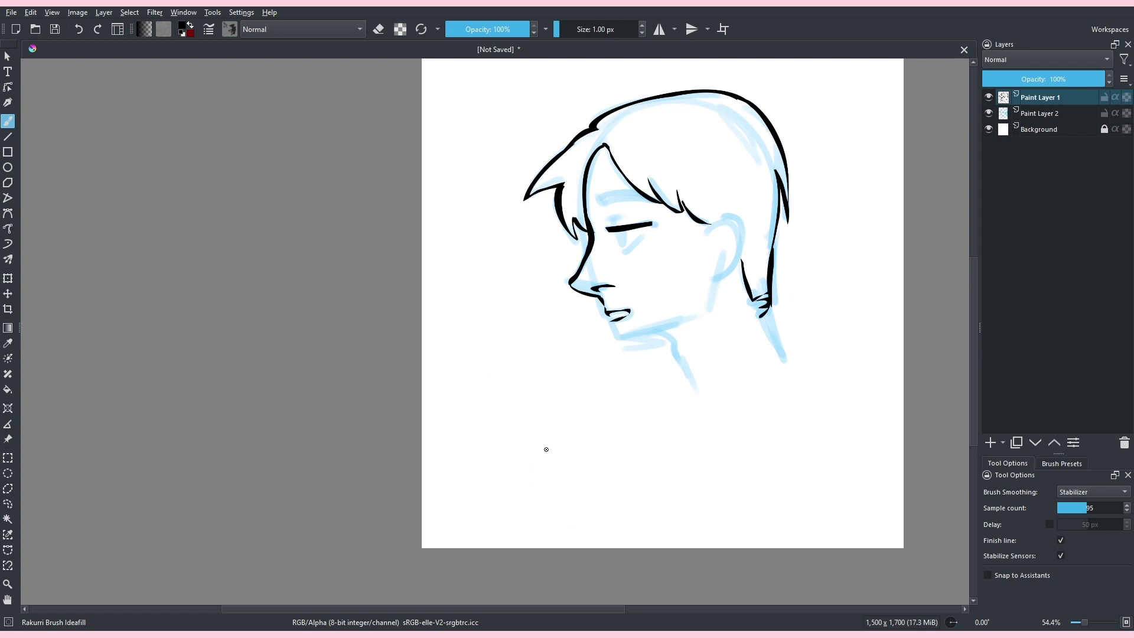
# - Draw a long curved filled shape in the blank area below the face, and erase its interior to leave an outline
pyautogui.moveTo(501, 476)
pyautogui.mouseDown()
pyautogui.moveTo(579, 392)
pyautogui.moveTo(595, 388)
pyautogui.moveTo(597, 436)
pyautogui.mouseUp()
pyautogui.hotkey('ctrl', 'z')
pyautogui.moveTo(543, 488)
pyautogui.mouseDown()
pyautogui.moveTo(479, 322)
pyautogui.moveTo(505, 311)
pyautogui.moveTo(551, 430)
pyautogui.moveTo(584, 471)
pyautogui.moveTo(512, 428)
pyautogui.moveTo(491, 331)
pyautogui.moveTo(587, 486)
pyautogui.mouseUp()
pyautogui.press('e')
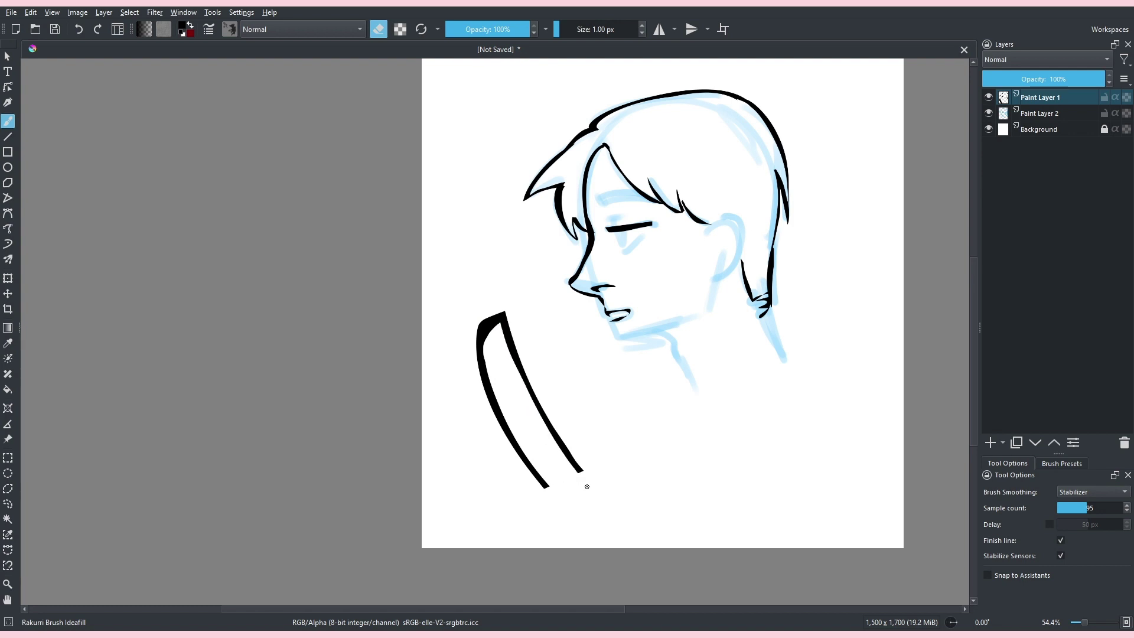
# - Add short filled strokes to the upper tip of the long curved test shape, and remove the shape
pyautogui.moveTo(611, 233); pyautogui.dragTo(612, 248)
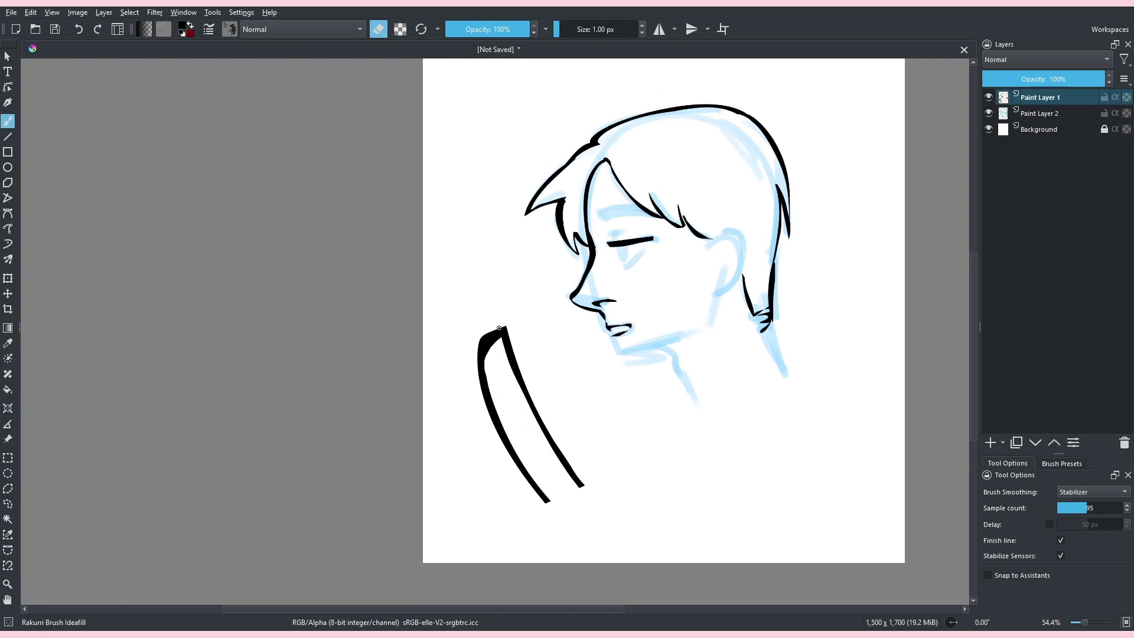
pyautogui.moveTo(500, 330)
pyautogui.mouseDown()
pyautogui.moveTo(480, 357)
pyautogui.moveTo(499, 312)
pyautogui.mouseUp()
pyautogui.press('e')
pyautogui.moveTo(506, 353)
pyautogui.mouseDown()
pyautogui.moveTo(516, 368)
pyautogui.moveTo(502, 329)
pyautogui.moveTo(510, 335)
pyautogui.mouseUp()
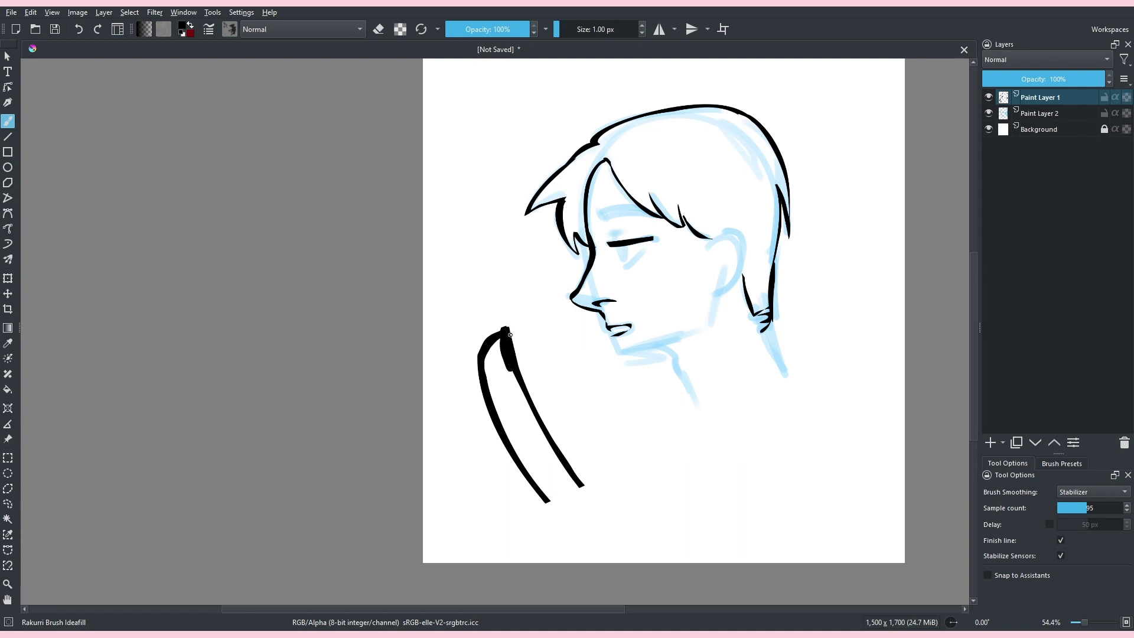
pyautogui.moveTo(505, 291)
pyautogui.mouseDown()
pyautogui.moveTo(478, 222)
pyautogui.moveTo(464, 250)
pyautogui.moveTo(580, 372)
pyautogui.moveTo(554, 454)
pyautogui.mouseUp()
pyautogui.press('e')
pyautogui.press('e')
# - Ink the jawline back from the chin, with a pointed black shadow where it meets the neck
pyautogui.moveTo(546, 378)
pyautogui.mouseDown()
pyautogui.moveTo(578, 397)
pyautogui.moveTo(595, 385)
pyautogui.moveTo(612, 414)
pyautogui.moveTo(620, 376)
pyautogui.mouseUp()
pyautogui.hotkey('ctrl', 'z')
pyautogui.hotkey('ctrl', 'z')
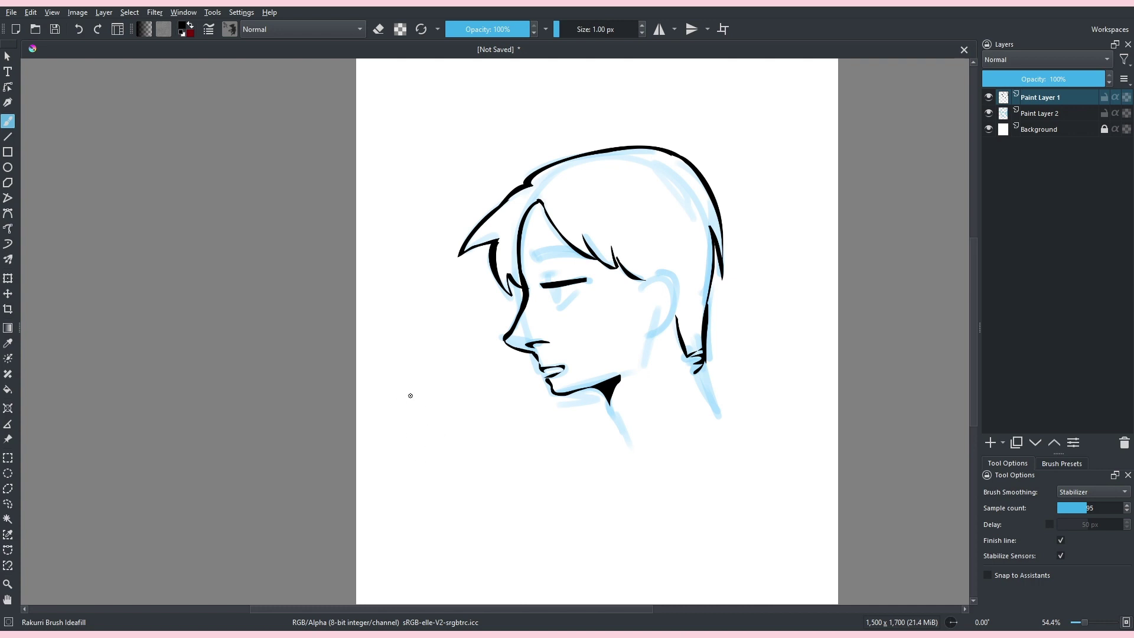
# - Draw the letters "ThE" as thick black filled shapes in the blank area below the face
pyautogui.moveTo(397, 393)
pyautogui.mouseDown()
pyautogui.moveTo(415, 454)
pyautogui.moveTo(383, 519)
pyautogui.moveTo(546, 453)
pyautogui.moveTo(553, 388)
pyautogui.moveTo(535, 495)
pyautogui.mouseUp()
pyautogui.hotkey('ctrl', 'z')
pyautogui.moveTo(426, 461)
pyautogui.mouseDown()
pyautogui.moveTo(462, 457)
pyautogui.moveTo(483, 541)
pyautogui.moveTo(507, 533)
pyautogui.moveTo(502, 459)
pyautogui.moveTo(539, 458)
pyautogui.moveTo(536, 418)
pyautogui.moveTo(566, 503)
pyautogui.moveTo(572, 492)
pyautogui.moveTo(604, 520)
pyautogui.moveTo(603, 547)
pyautogui.moveTo(589, 548)
pyautogui.moveTo(581, 505)
pyautogui.moveTo(576, 551)
pyautogui.moveTo(553, 554)
pyautogui.mouseUp()
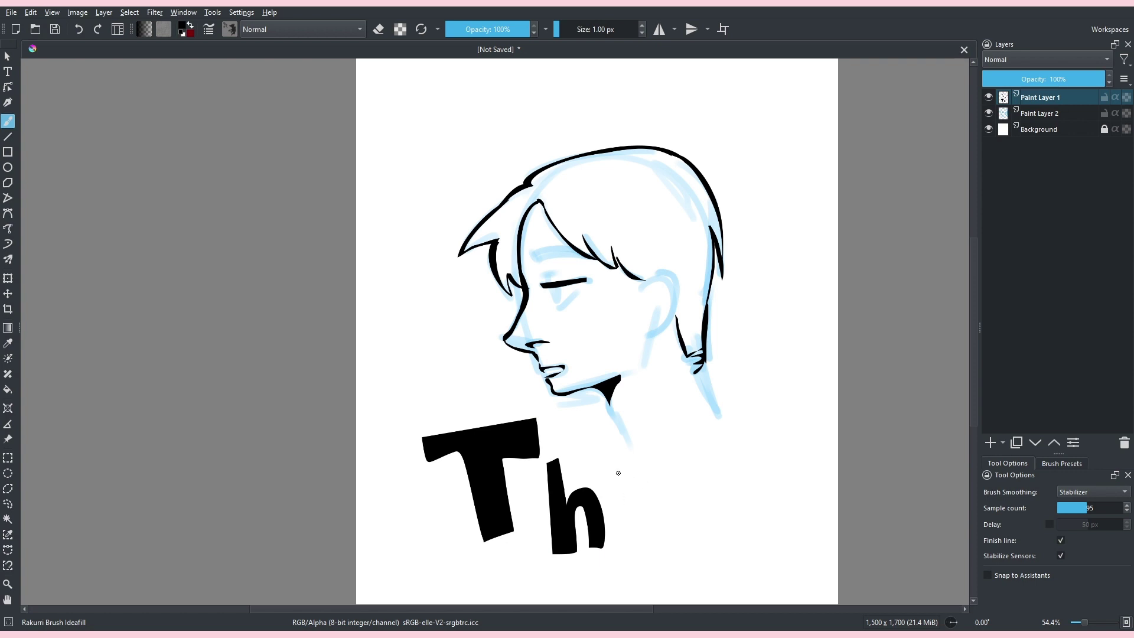
pyautogui.moveTo(618, 473)
pyautogui.mouseDown()
pyautogui.moveTo(652, 466)
pyautogui.moveTo(659, 500)
pyautogui.moveTo(638, 495)
pyautogui.moveTo(633, 512)
pyautogui.moveTo(646, 507)
pyautogui.moveTo(639, 519)
pyautogui.moveTo(674, 554)
pyautogui.moveTo(619, 474)
pyautogui.mouseUp()
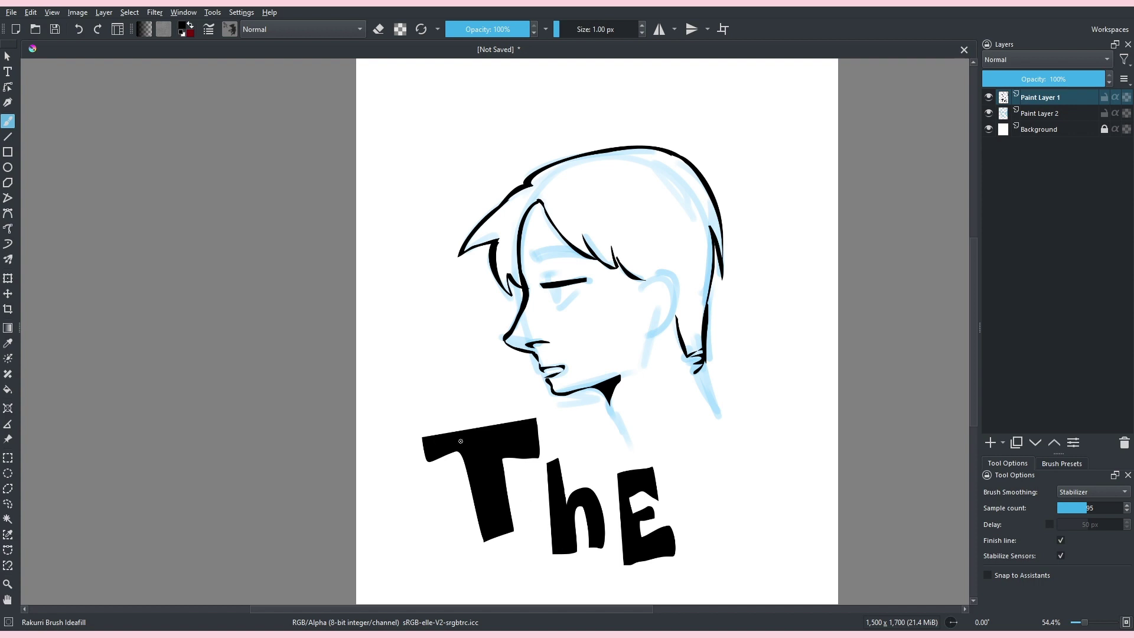
# - Erase along the uneven edges of the letter T to straighten its crossbar and stem
pyautogui.press('e')
pyautogui.moveTo(502, 460); pyautogui.dragTo(574, 445)
pyautogui.hotkey('ctrl', 'z')
pyautogui.moveTo(544, 455); pyautogui.dragTo(544, 448)
pyautogui.moveTo(456, 461)
pyautogui.mouseDown()
pyautogui.moveTo(428, 458)
pyautogui.moveTo(458, 451)
pyautogui.mouseUp()
# - Erase the "ThE" lettering below the face, and return the brush to painting
pyautogui.scroll(-4, 576, 402)
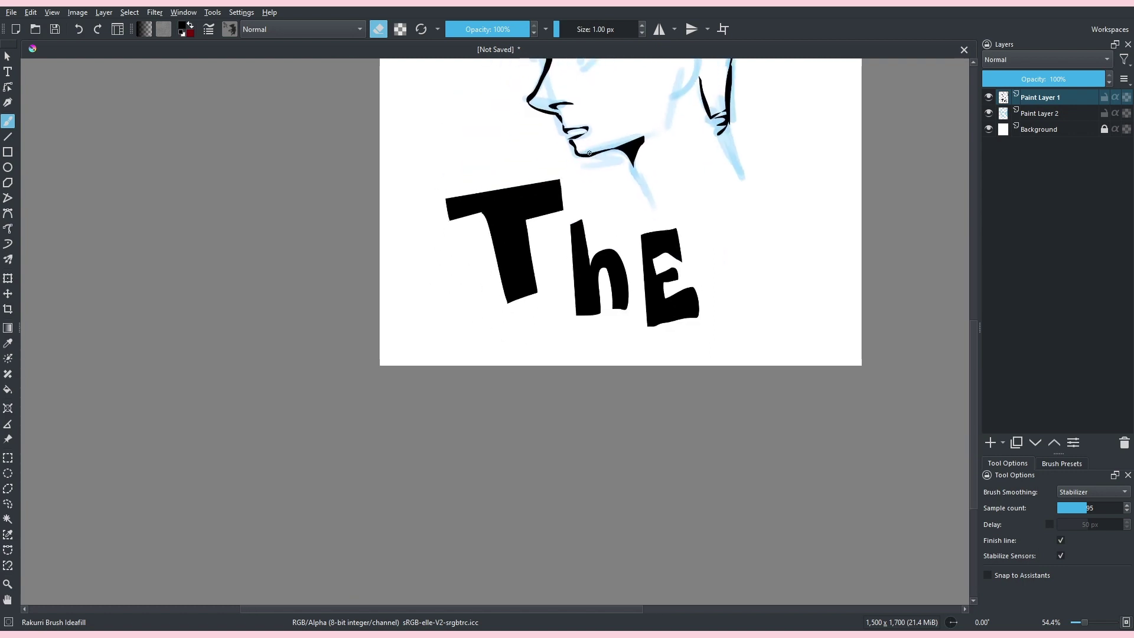
pyautogui.scroll(3, 486, 359)
pyautogui.moveTo(481, 332)
pyautogui.mouseDown()
pyautogui.moveTo(517, 560)
pyautogui.moveTo(654, 574)
pyautogui.moveTo(725, 482)
pyautogui.moveTo(608, 398)
pyautogui.mouseUp()
pyautogui.press('e')
# - Ink the front and back lines of the neck, the outer ear and the inner ear curves over the blue sketch
pyautogui.moveTo(608, 331)
pyautogui.mouseDown()
pyautogui.moveTo(591, 364)
pyautogui.moveTo(617, 413)
pyautogui.mouseUp()
pyautogui.moveTo(688, 326); pyautogui.dragTo(712, 383)
pyautogui.moveTo(641, 330)
pyautogui.mouseDown()
pyautogui.moveTo(682, 382)
pyautogui.moveTo(664, 389)
pyautogui.mouseUp()
pyautogui.moveTo(680, 359); pyautogui.dragTo(671, 373)
pyautogui.moveTo(664, 325); pyautogui.dragTo(687, 318)
pyautogui.moveTo(666, 325); pyautogui.dragTo(678, 344)
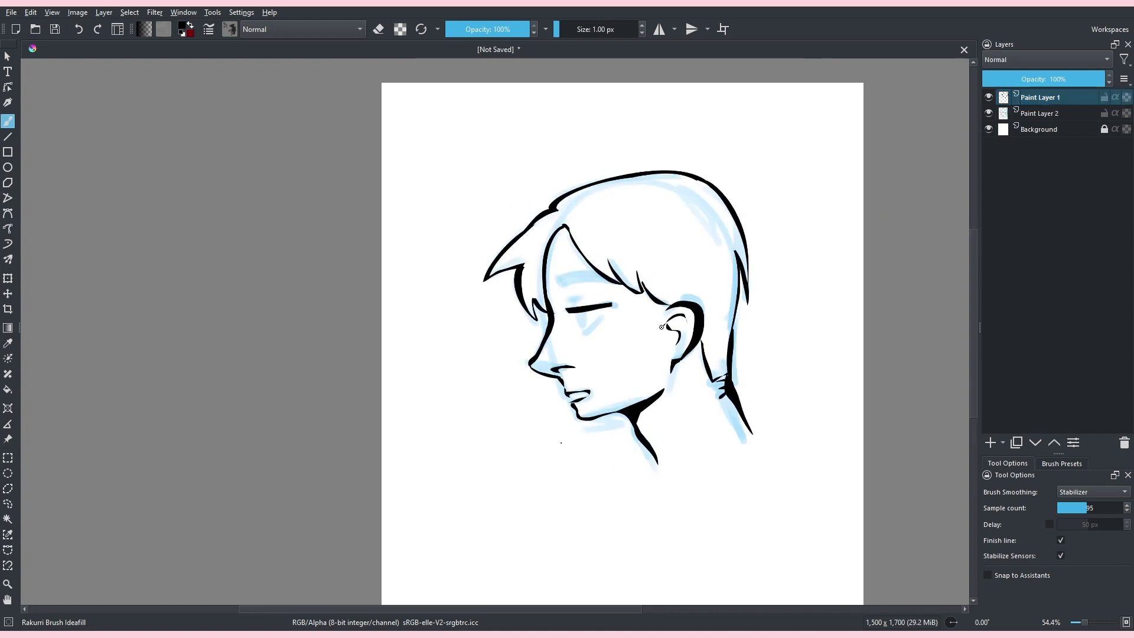
# - Ink the iris and lower lid of the eye, and draw a short crease beneath it, redoing the crease once
pyautogui.moveTo(590, 307); pyautogui.dragTo(693, 418)
pyautogui.moveTo(677, 422)
pyautogui.mouseDown()
pyautogui.moveTo(686, 438)
pyautogui.moveTo(653, 325)
pyautogui.moveTo(657, 359)
pyautogui.moveTo(679, 344)
pyautogui.moveTo(656, 365)
pyautogui.mouseUp()
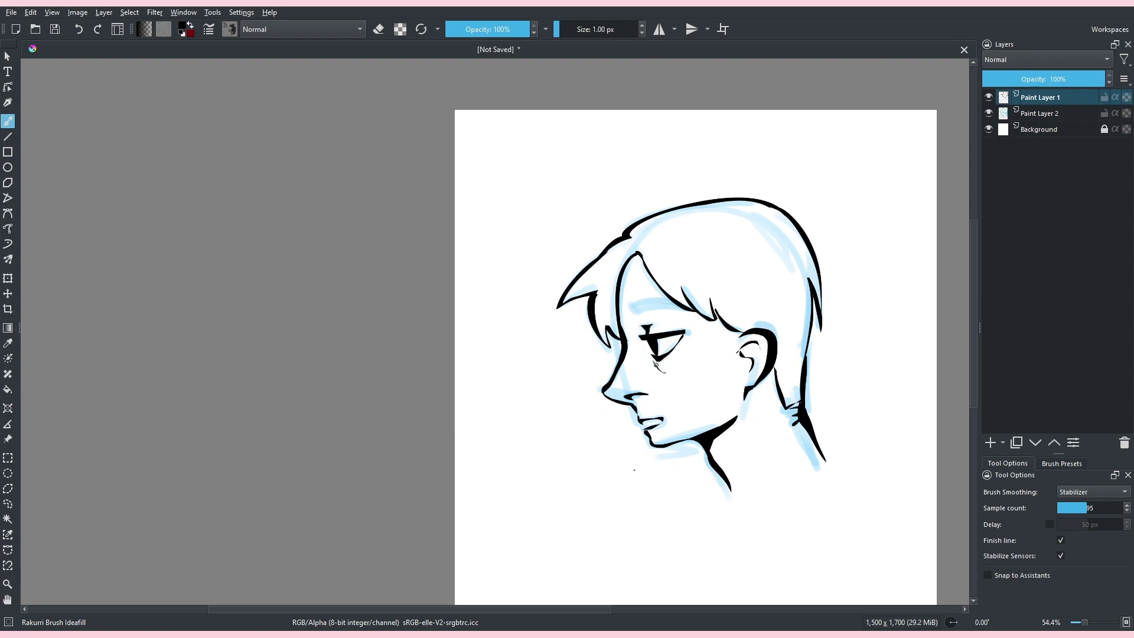
pyautogui.hotkey('ctrl', 'z')
pyautogui.moveTo(657, 365); pyautogui.dragTo(669, 371)
# - Draw a filled crescent, long freehand outlines and a black square around the head as tests, and undo them all
pyautogui.moveTo(546, 447)
pyautogui.mouseDown()
pyautogui.moveTo(527, 371)
pyautogui.moveTo(536, 328)
pyautogui.mouseUp()
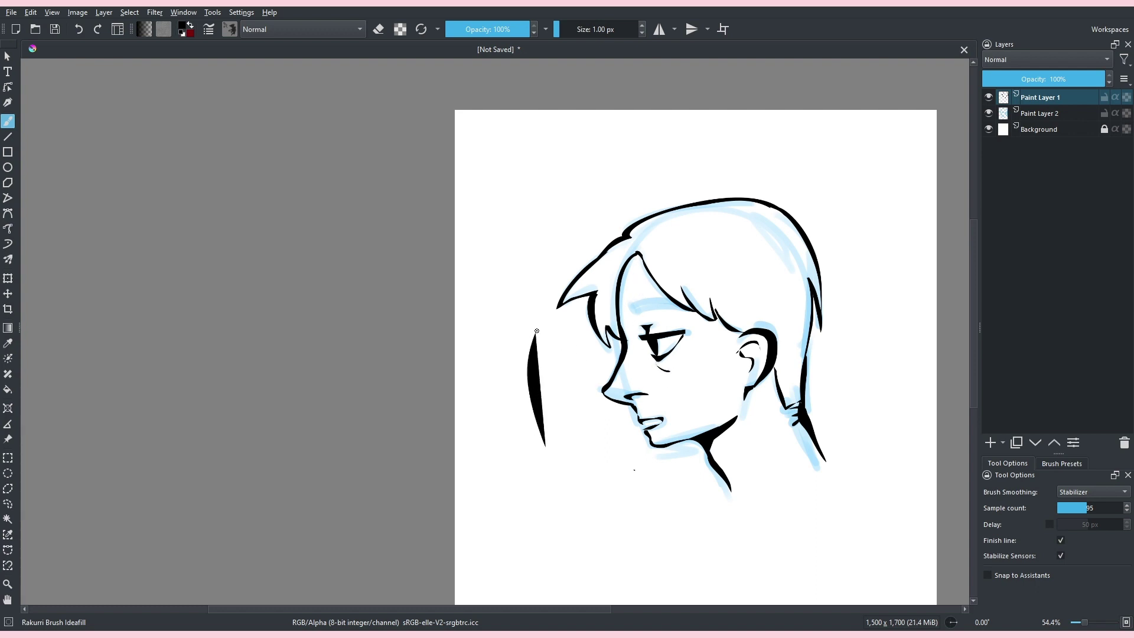
pyautogui.hotkey('ctrl', 'z')
pyautogui.moveTo(534, 408); pyautogui.dragTo(584, 525)
pyautogui.moveTo(535, 346); pyautogui.dragTo(584, 383)
pyautogui.moveTo(601, 343)
pyautogui.mouseDown()
pyautogui.moveTo(584, 389)
pyautogui.moveTo(621, 524)
pyautogui.moveTo(592, 580)
pyautogui.moveTo(617, 502)
pyautogui.moveTo(590, 395)
pyautogui.moveTo(603, 347)
pyautogui.moveTo(613, 360)
pyautogui.mouseUp()
pyautogui.moveTo(629, 405)
pyautogui.mouseDown()
pyautogui.moveTo(639, 469)
pyautogui.moveTo(614, 547)
pyautogui.moveTo(633, 425)
pyautogui.mouseUp()
pyautogui.hotkey('ctrl', 'z')
pyautogui.moveTo(591, 508)
pyautogui.mouseDown()
pyautogui.moveTo(606, 402)
pyautogui.moveTo(578, 499)
pyautogui.mouseUp()
pyautogui.moveTo(643, 349); pyautogui.dragTo(679, 446)
pyautogui.moveTo(591, 323)
pyautogui.mouseDown()
pyautogui.moveTo(577, 223)
pyautogui.moveTo(591, 322)
pyautogui.mouseUp()
pyautogui.moveTo(687, 311); pyautogui.dragTo(607, 230)
pyautogui.hotkey('ctrl', 'z')
pyautogui.hotkey('ctrl', 'z')
pyautogui.hotkey('ctrl', 'z')
pyautogui.hotkey('ctrl', 'z')
pyautogui.hotkey('ctrl', 'z')
pyautogui.hotkey('ctrl', 'z')
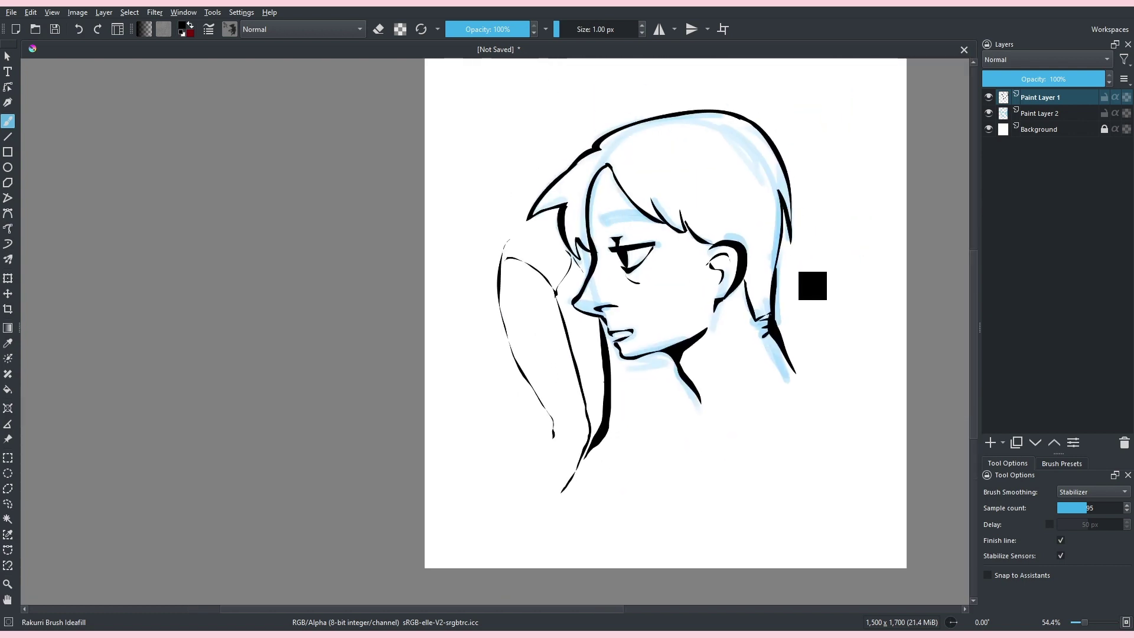
pyautogui.hotkey('ctrl', 'z')
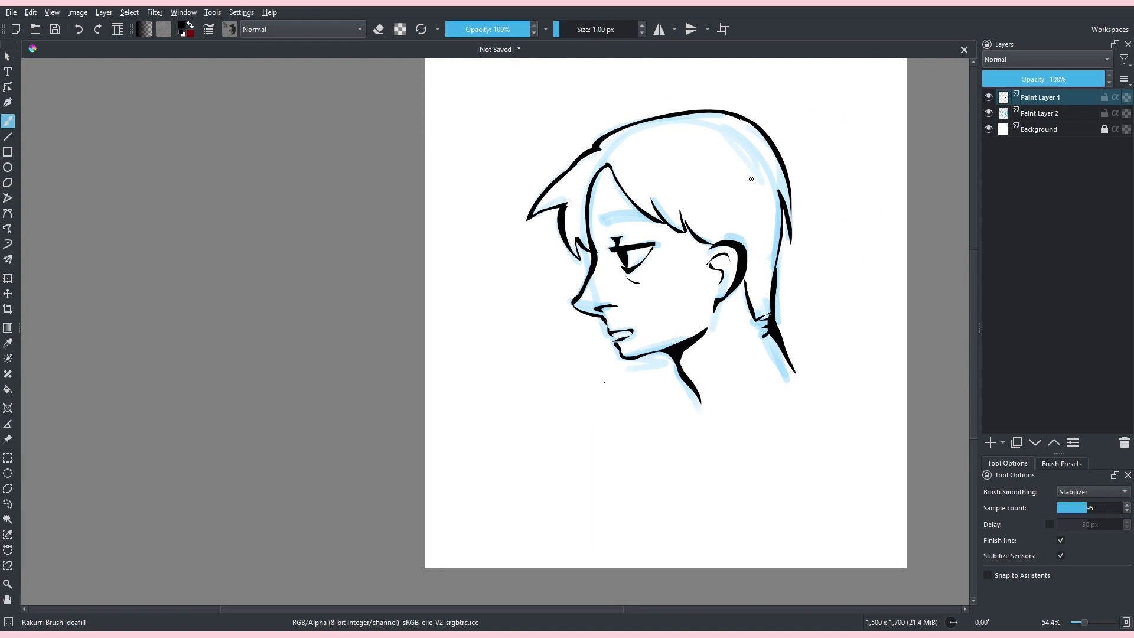
# - Ink a thick black eyebrow above the eye, and extend the front neck line downward
pyautogui.moveTo(751, 179); pyautogui.dragTo(768, 318)
pyautogui.moveTo(620, 366); pyautogui.dragTo(621, 354)
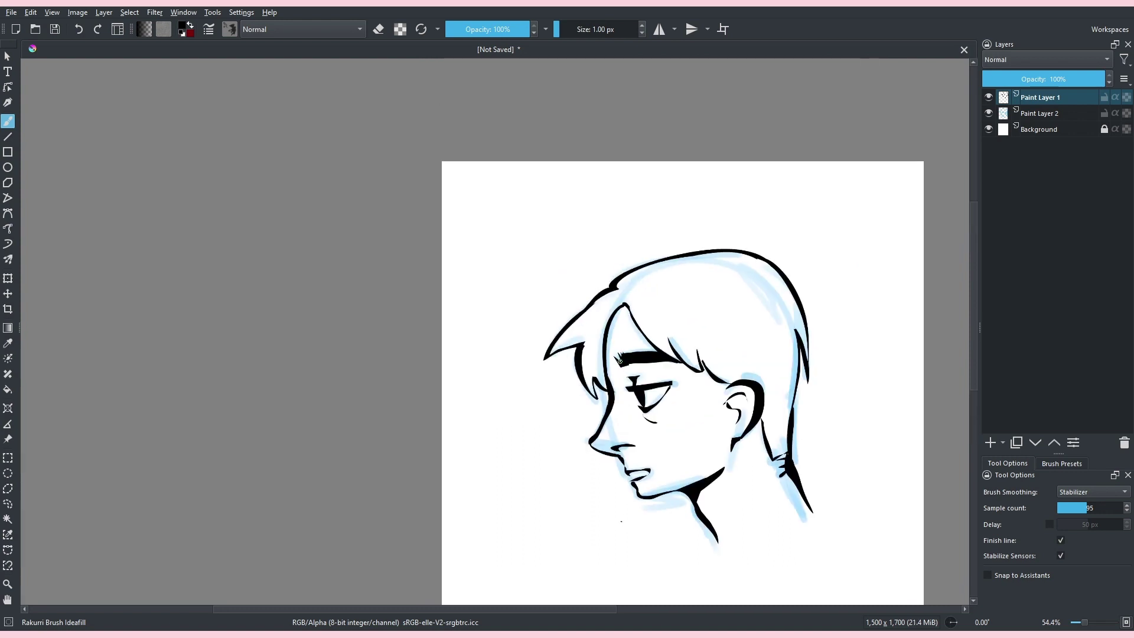
pyautogui.moveTo(714, 573); pyautogui.dragTo(707, 444)
pyautogui.moveTo(708, 354)
pyautogui.mouseDown()
pyautogui.moveTo(703, 445)
pyautogui.moveTo(648, 353)
pyautogui.mouseUp()
# - Hide the blue sketch on Paint Layer 2, and add a new paint layer between it and the line art
pyautogui.click(989, 114)
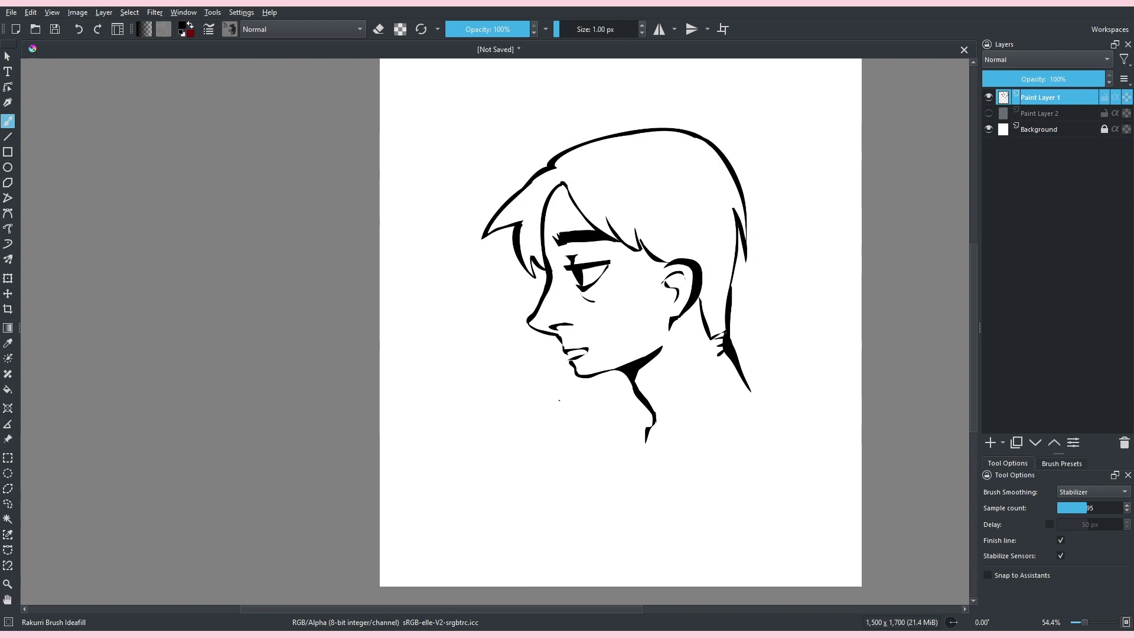
pyautogui.click(1040, 113)
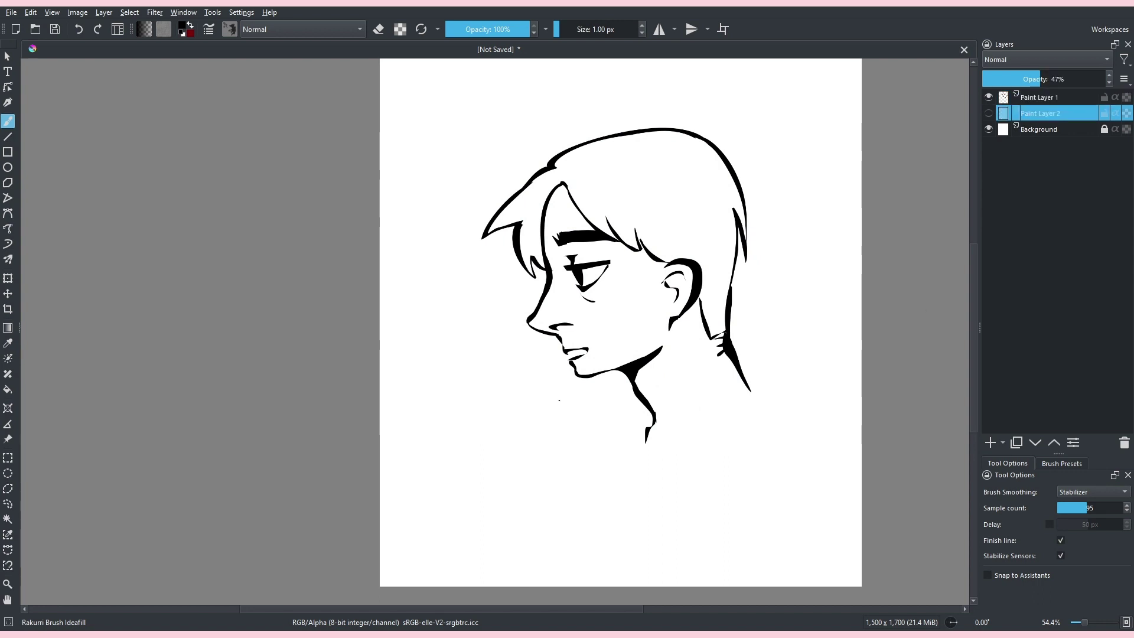
pyautogui.click(990, 442)
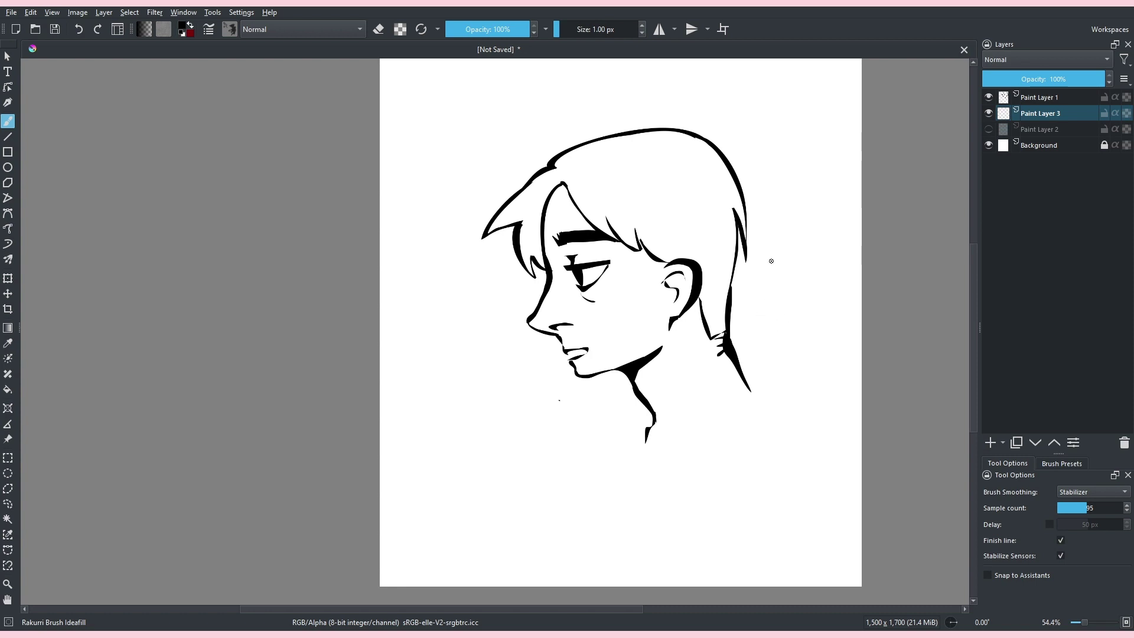
# - Try magenta and blue as the foreground colour, and settle on a bright turquoise green
pyautogui.moveTo(771, 261); pyautogui.dragTo(753, 302)
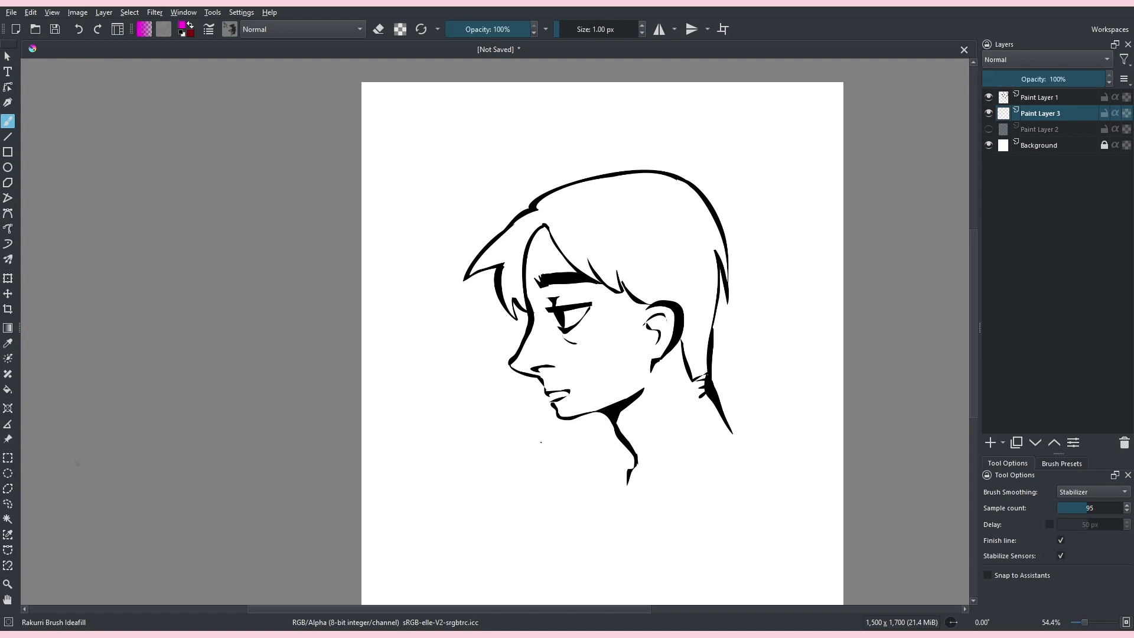
pyautogui.rightClick(410, 236)
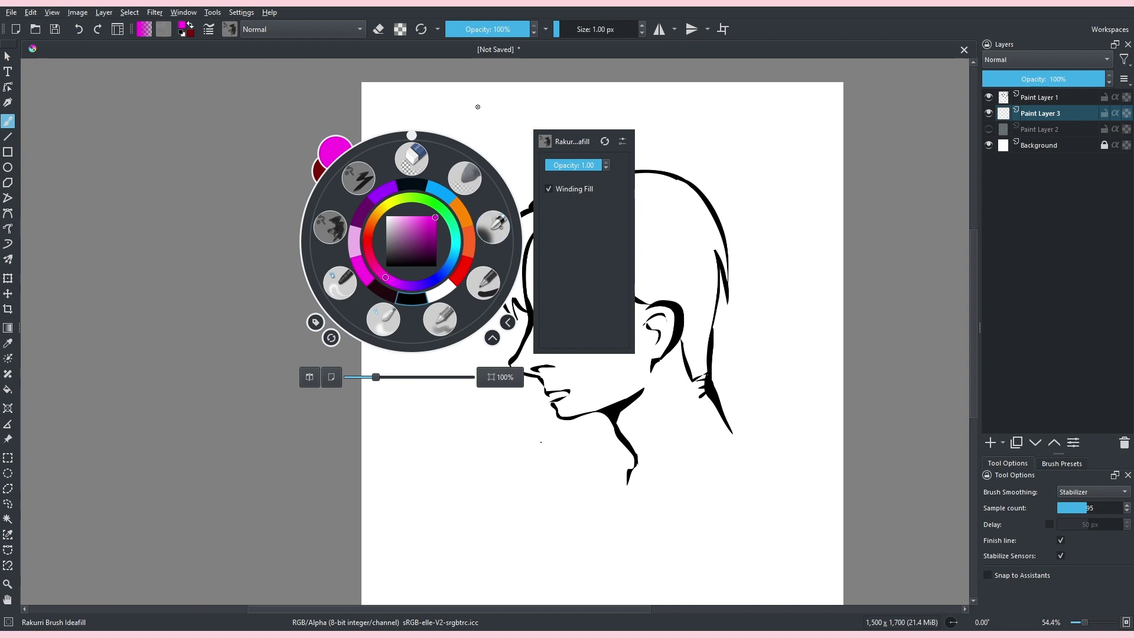
pyautogui.click(493, 226)
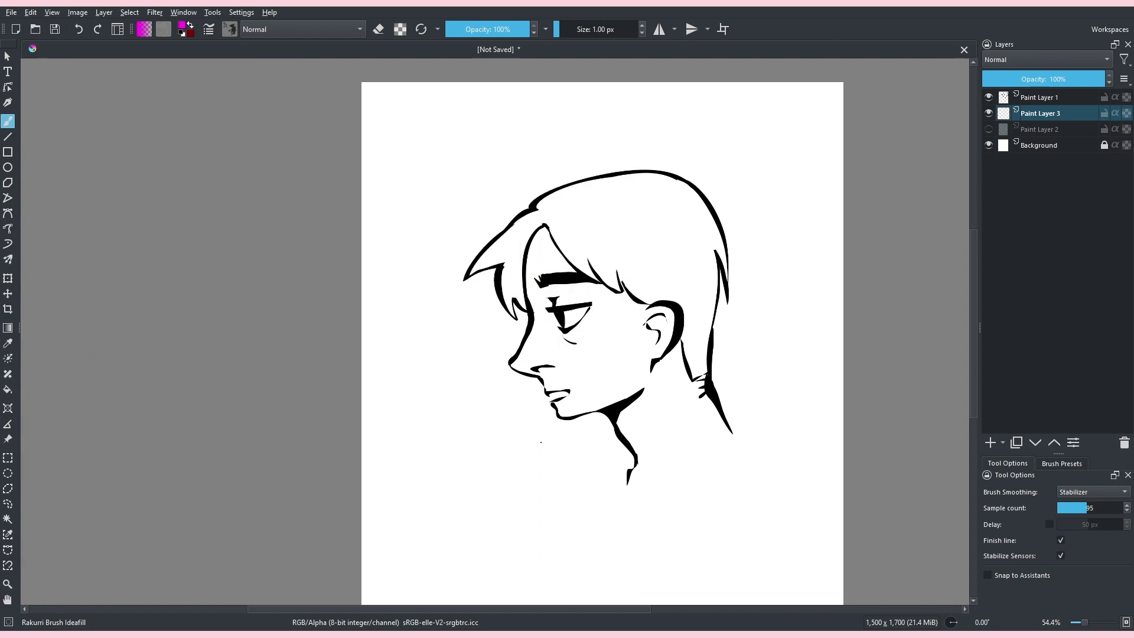
pyautogui.click(182, 25)
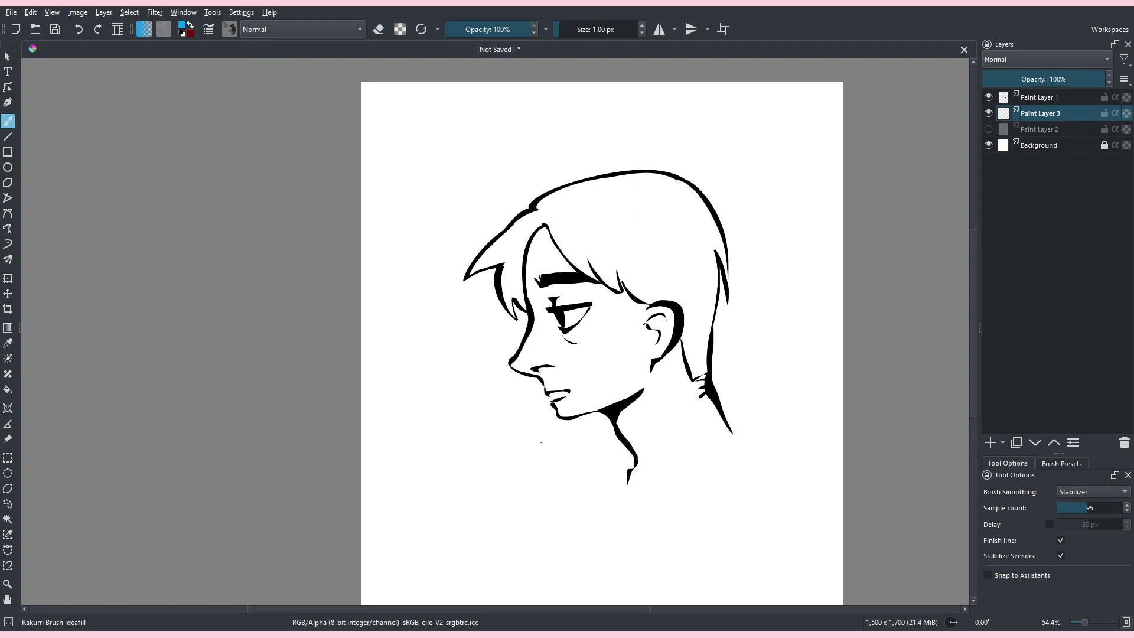
pyautogui.click(78, 376)
pyautogui.click(1126, 113)
pyautogui.click(61, 407)
pyautogui.click(1126, 113)
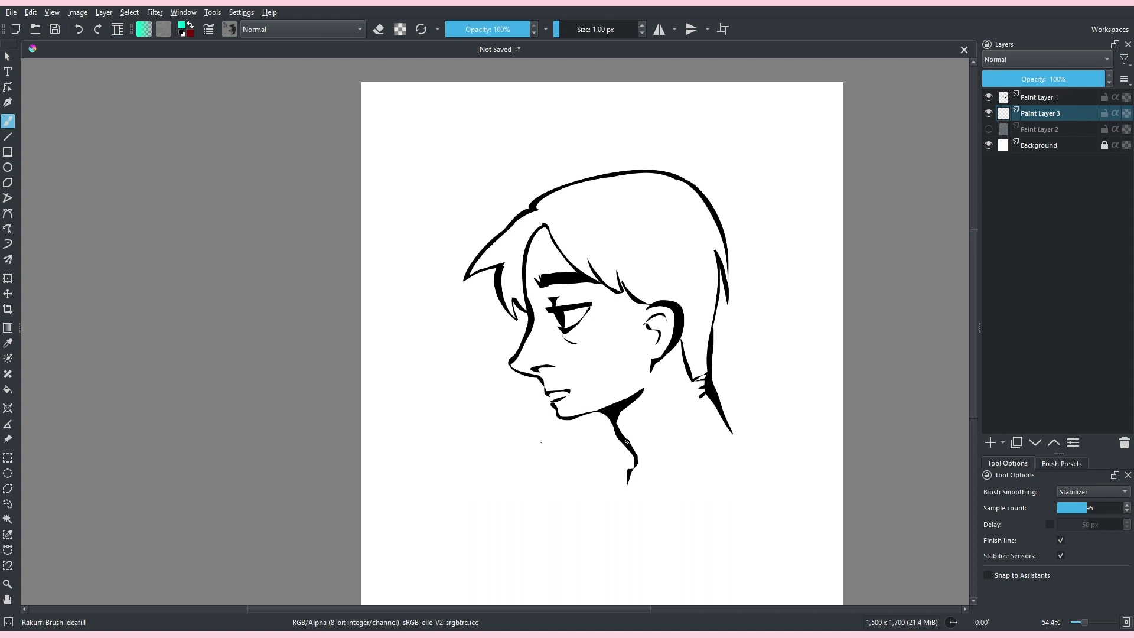
# - Fill the neck, the lower face and the back of the head with turquoise shapes under the line art
pyautogui.moveTo(627, 478)
pyautogui.mouseDown()
pyautogui.moveTo(729, 425)
pyautogui.moveTo(640, 484)
pyautogui.mouseUp()
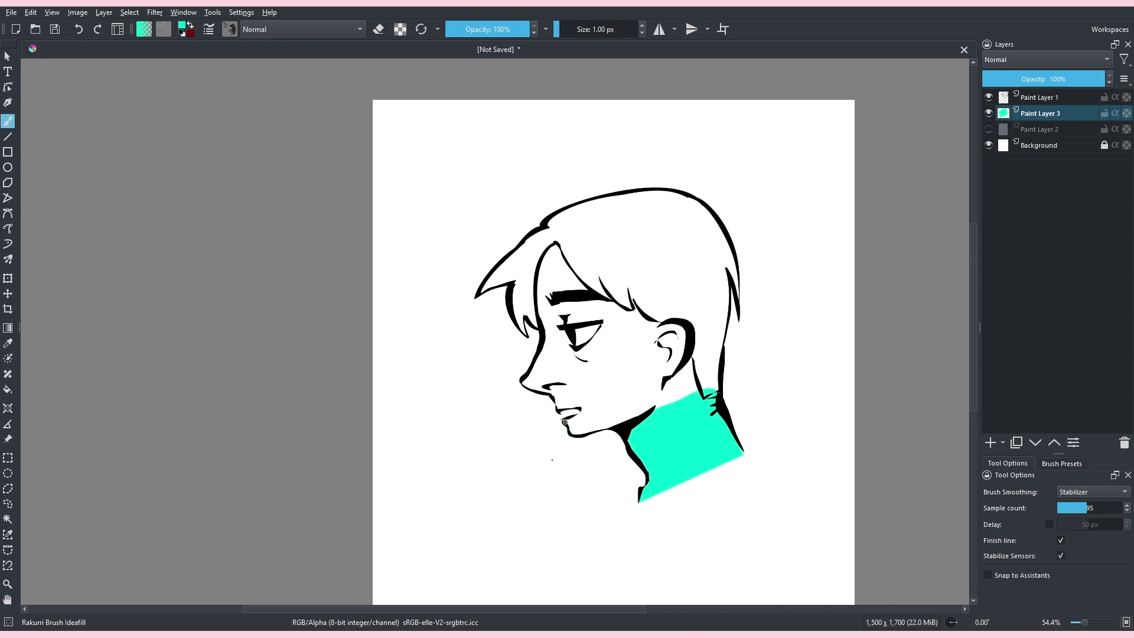
pyautogui.moveTo(564, 422); pyautogui.dragTo(703, 391)
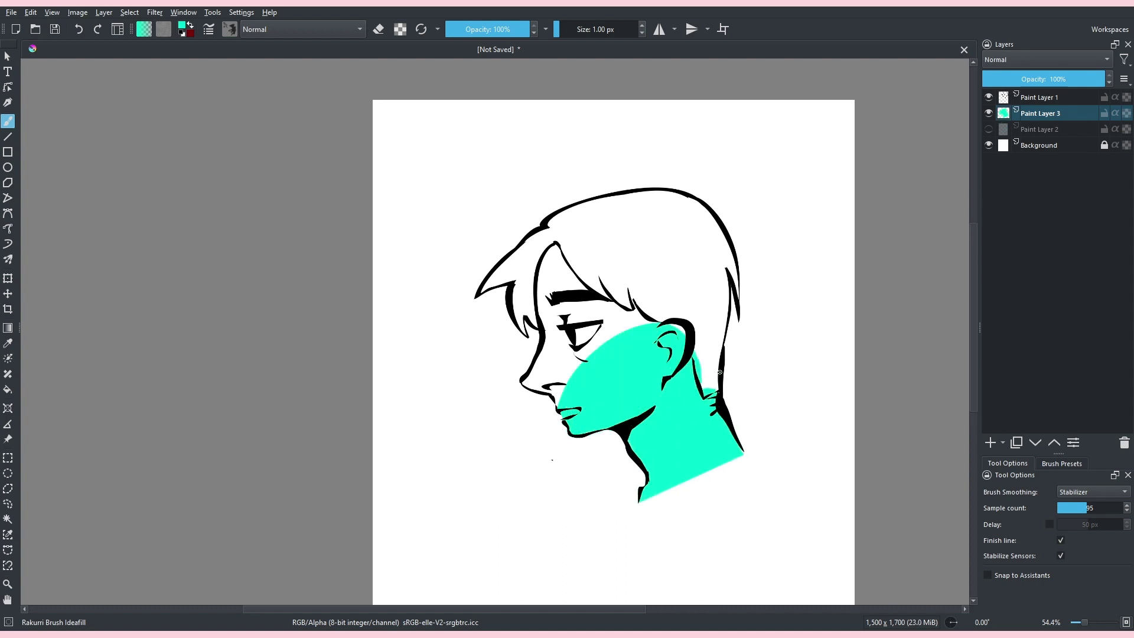
pyautogui.moveTo(723, 338)
pyautogui.mouseDown()
pyautogui.moveTo(611, 224)
pyautogui.moveTo(628, 401)
pyautogui.mouseUp()
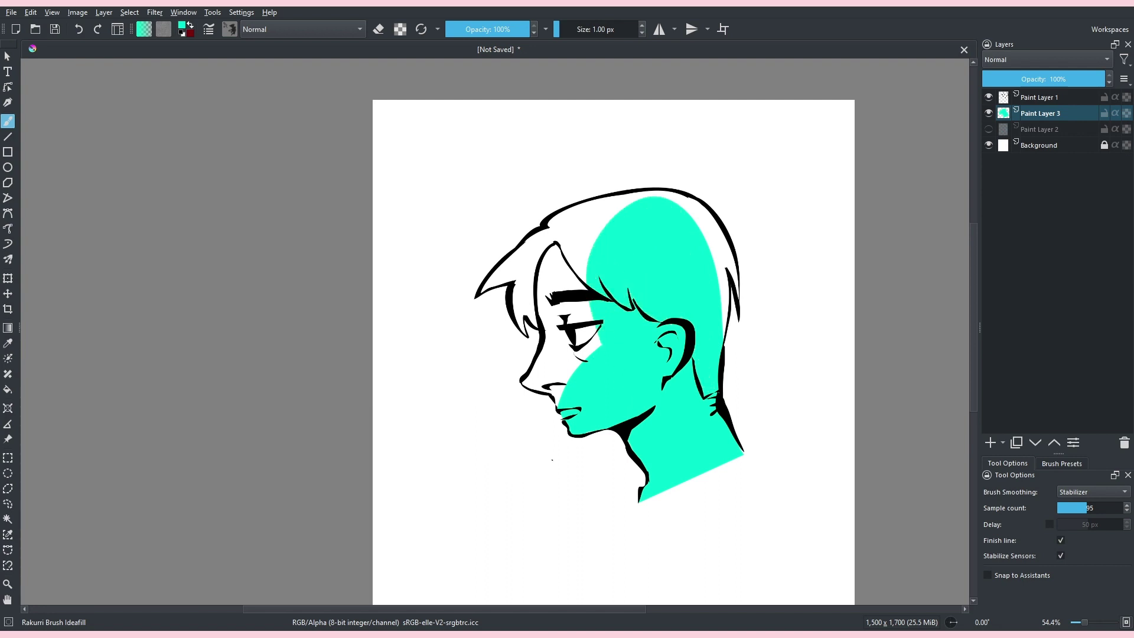
# - Fill the nose, cheek, eye area and forehead with turquoise up to the profile line
pyautogui.moveTo(504, 362); pyautogui.dragTo(535, 422)
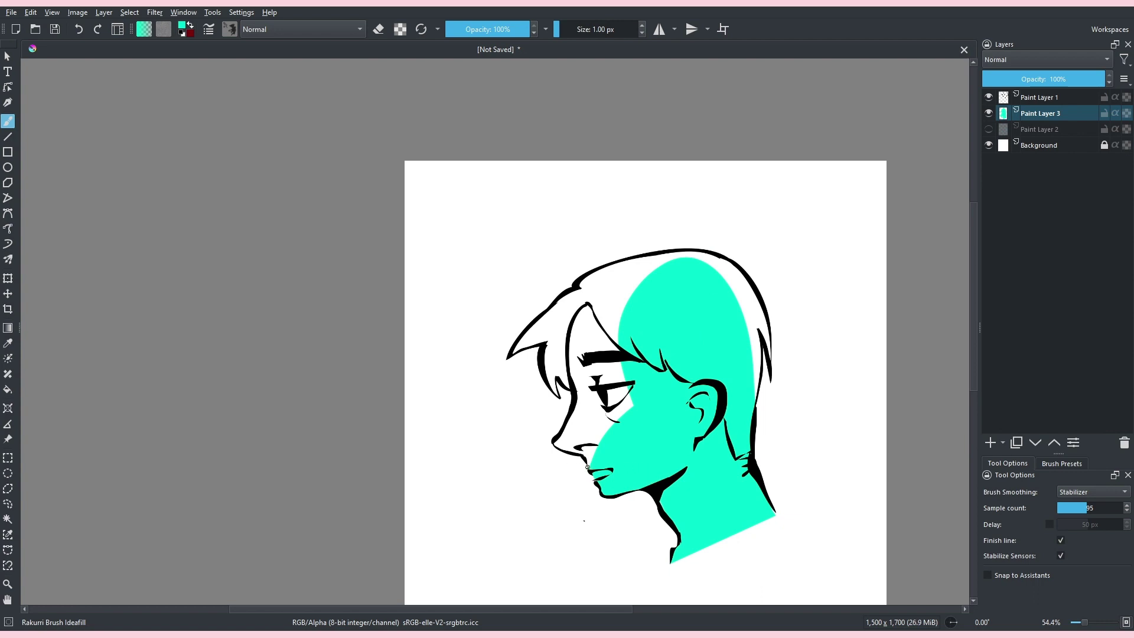
pyautogui.moveTo(585, 459); pyautogui.dragTo(635, 382)
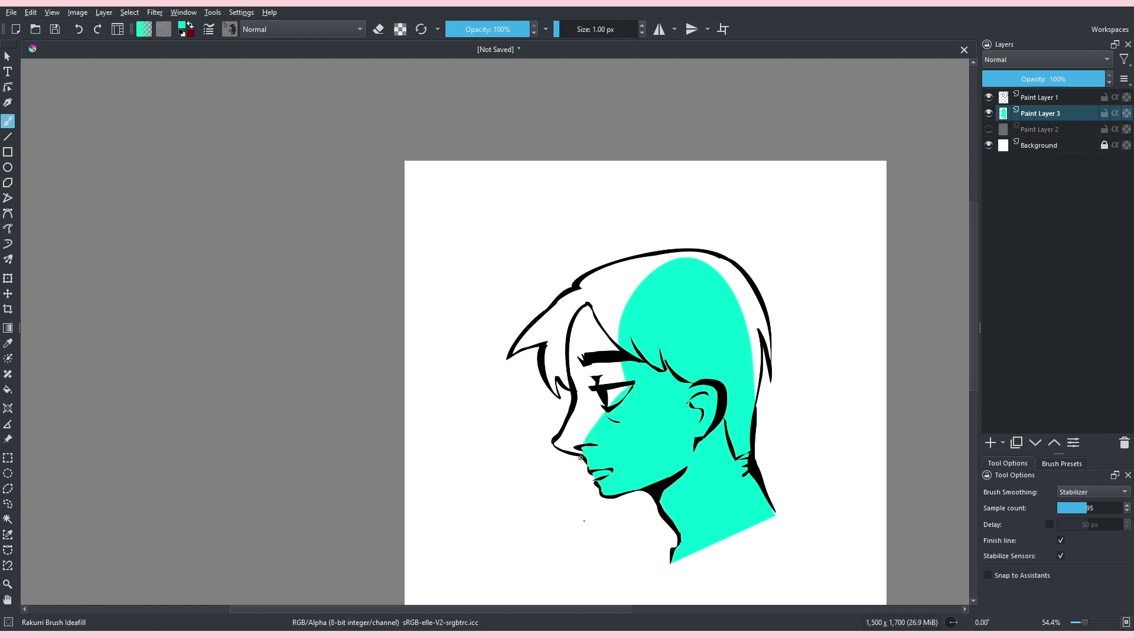
pyautogui.moveTo(555, 448)
pyautogui.mouseDown()
pyautogui.moveTo(609, 433)
pyautogui.moveTo(556, 437)
pyautogui.moveTo(579, 366)
pyautogui.moveTo(646, 306)
pyautogui.moveTo(662, 443)
pyautogui.mouseUp()
pyautogui.moveTo(560, 294); pyautogui.dragTo(580, 287)
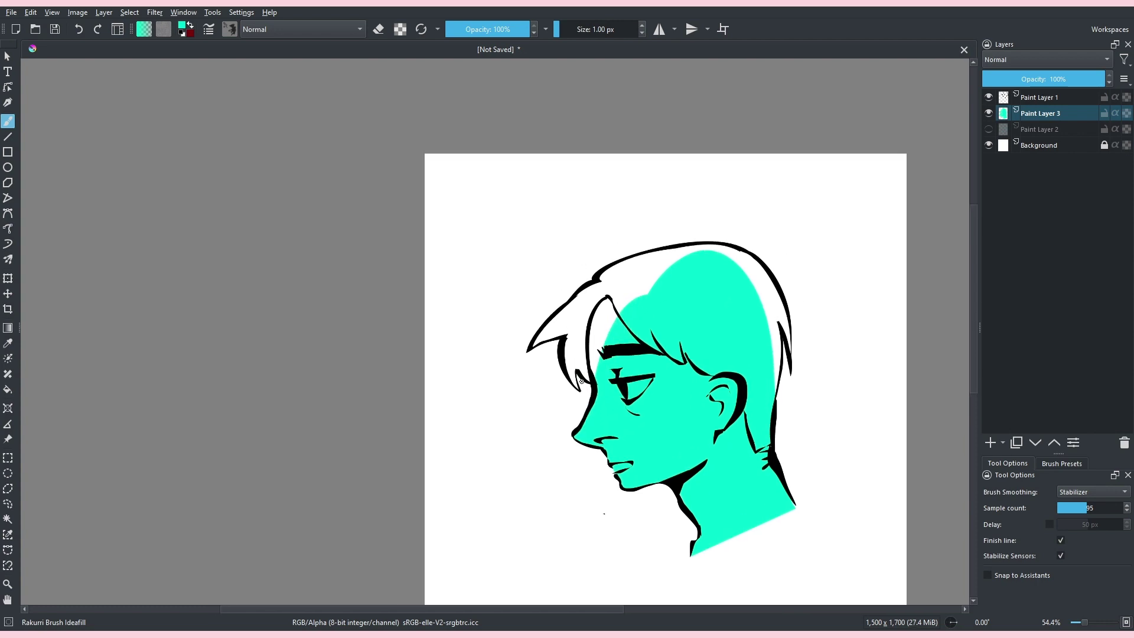
# - Fill the pointed front locks and the front of the hair with turquoise, redoing one misplaced fill
pyautogui.moveTo(588, 380)
pyautogui.mouseDown()
pyautogui.moveTo(649, 283)
pyautogui.moveTo(586, 300)
pyautogui.moveTo(569, 362)
pyautogui.mouseUp()
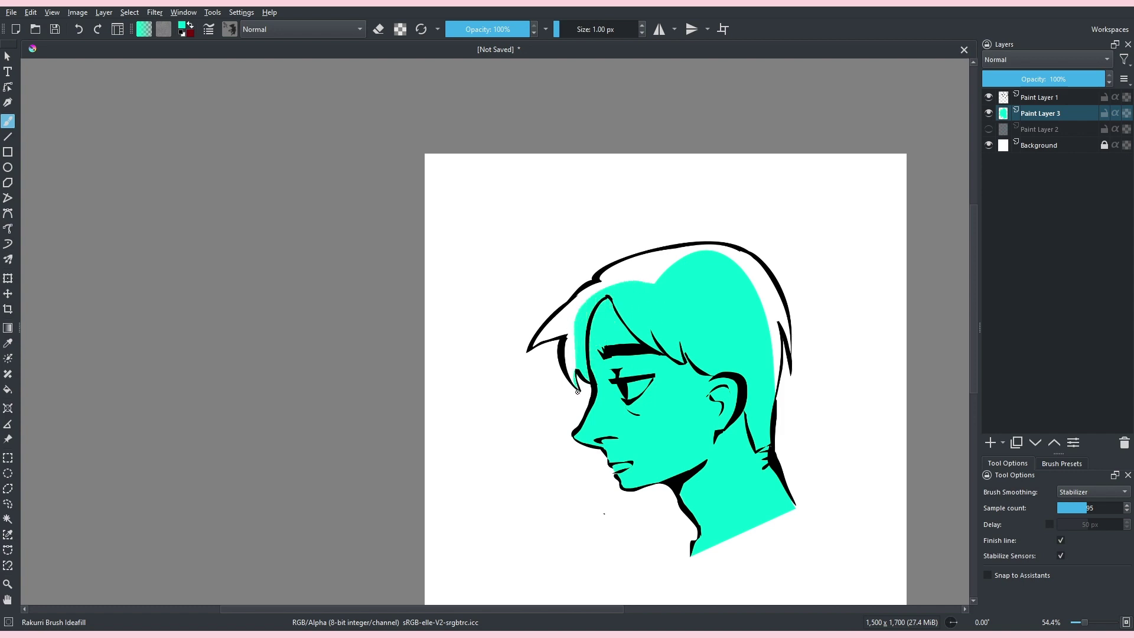
pyautogui.moveTo(576, 369)
pyautogui.mouseDown()
pyautogui.moveTo(578, 389)
pyautogui.moveTo(565, 351)
pyautogui.moveTo(575, 323)
pyautogui.mouseUp()
pyautogui.moveTo(569, 376); pyautogui.dragTo(567, 347)
pyautogui.moveTo(552, 337)
pyautogui.mouseDown()
pyautogui.moveTo(531, 344)
pyautogui.moveTo(633, 280)
pyautogui.mouseUp()
pyautogui.hotkey('ctrl', 'z')
pyautogui.moveTo(567, 335)
pyautogui.mouseDown()
pyautogui.moveTo(530, 349)
pyautogui.moveTo(650, 287)
pyautogui.moveTo(598, 282)
pyautogui.moveTo(661, 260)
pyautogui.moveTo(684, 285)
pyautogui.mouseUp()
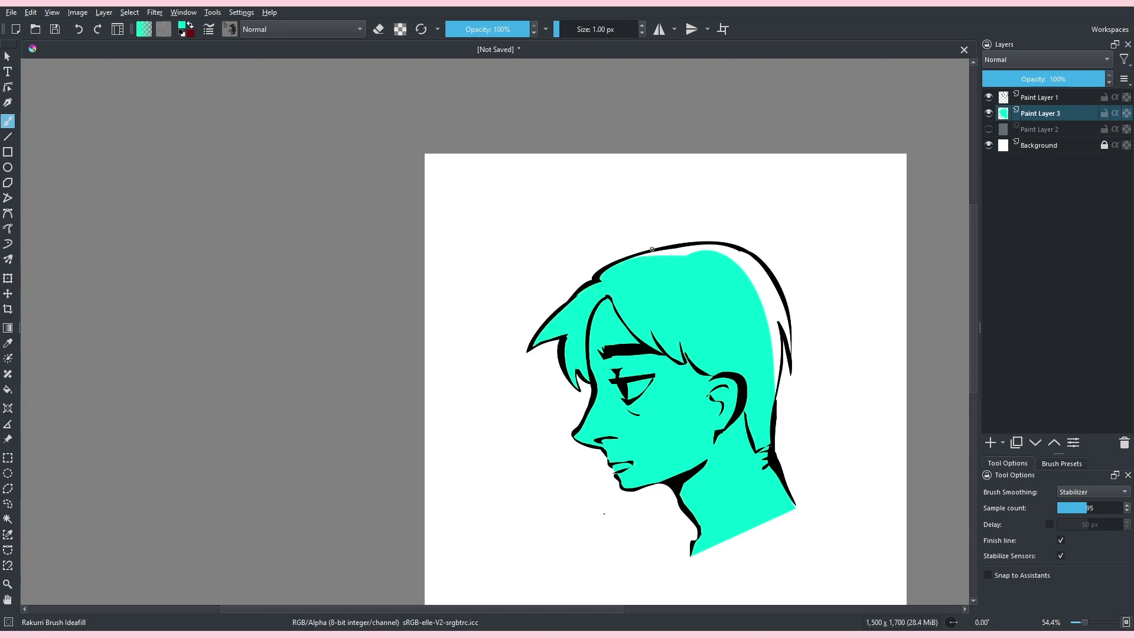
# - Fill the remaining gaps along the crown and the back of the hair with turquoise, redoing the crown fill twice
pyautogui.moveTo(652, 249); pyautogui.dragTo(729, 252)
pyautogui.hotkey('ctrl', 'z')
pyautogui.moveTo(624, 260)
pyautogui.mouseDown()
pyautogui.moveTo(653, 248)
pyautogui.moveTo(738, 264)
pyautogui.mouseUp()
pyautogui.hotkey('ctrl', 'z')
pyautogui.moveTo(638, 253)
pyautogui.mouseDown()
pyautogui.moveTo(713, 254)
pyautogui.moveTo(716, 318)
pyautogui.moveTo(693, 244)
pyautogui.moveTo(750, 263)
pyautogui.moveTo(751, 354)
pyautogui.moveTo(722, 370)
pyautogui.moveTo(755, 270)
pyautogui.moveTo(741, 249)
pyautogui.moveTo(701, 243)
pyautogui.moveTo(760, 268)
pyautogui.mouseUp()
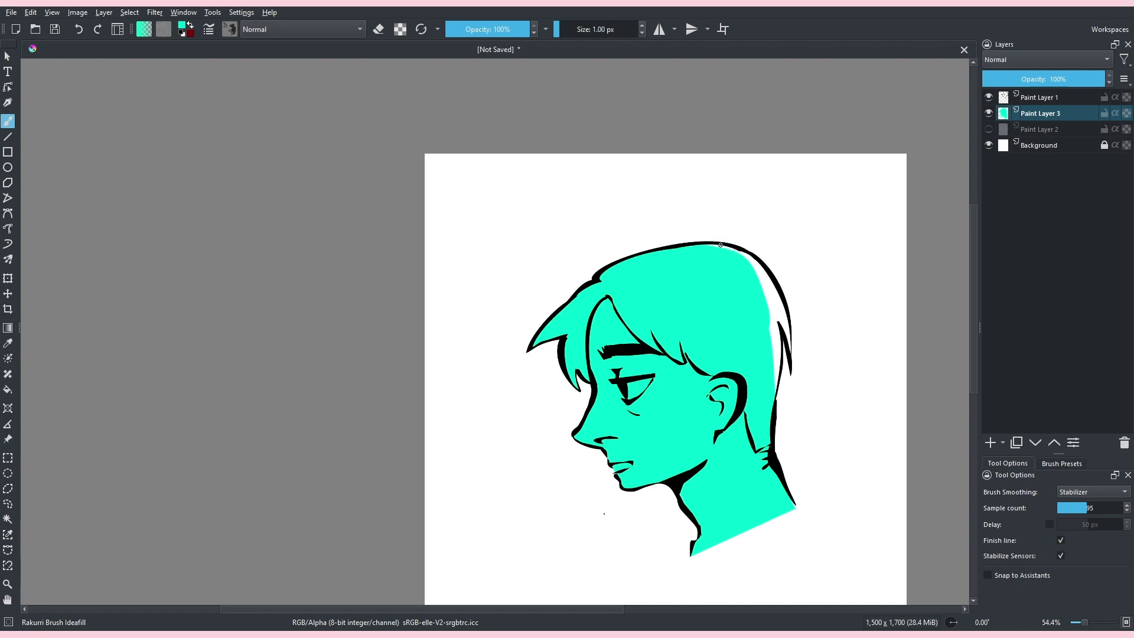
pyautogui.moveTo(705, 244)
pyautogui.mouseDown()
pyautogui.moveTo(754, 259)
pyautogui.moveTo(770, 287)
pyautogui.moveTo(754, 348)
pyautogui.moveTo(771, 311)
pyautogui.moveTo(791, 364)
pyautogui.moveTo(768, 277)
pyautogui.mouseUp()
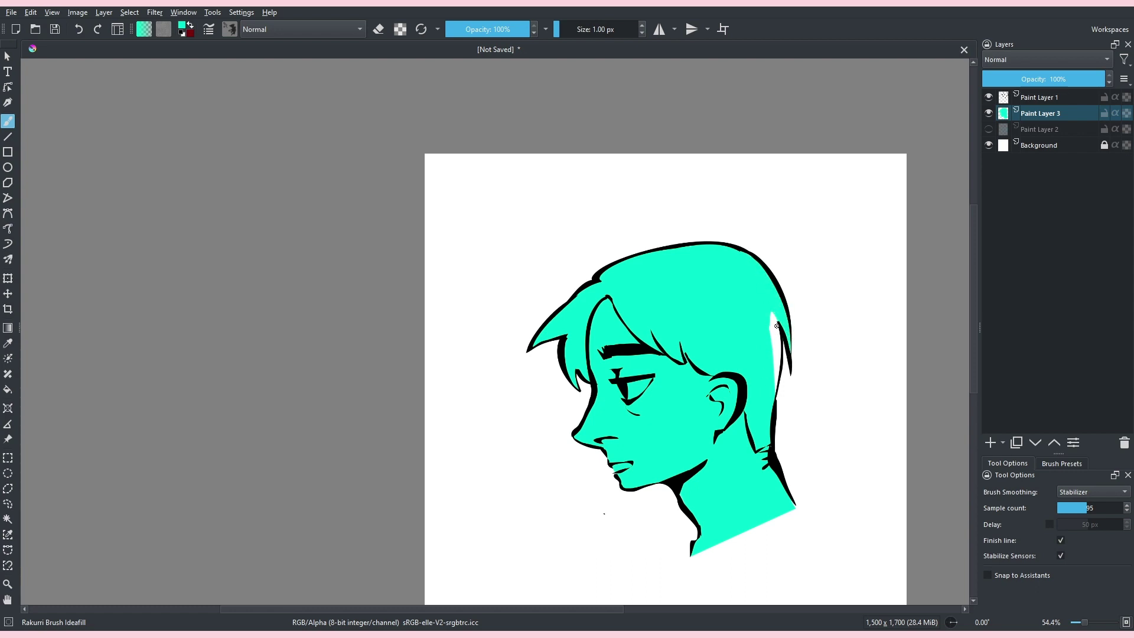
pyautogui.moveTo(777, 324)
pyautogui.mouseDown()
pyautogui.moveTo(766, 411)
pyautogui.moveTo(765, 305)
pyautogui.mouseUp()
pyautogui.moveTo(807, 233); pyautogui.dragTo(699, 136)
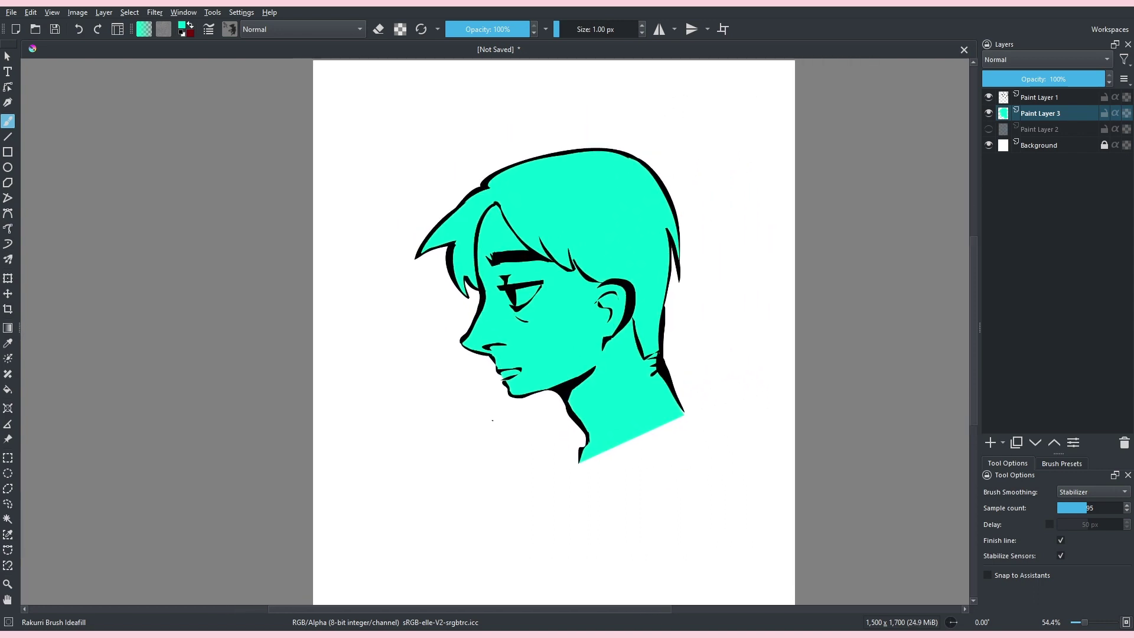
# - Lock the alpha of the turquoise Paint Layer 3, and set the brush opacity to 42%
pyautogui.click(1126, 113)
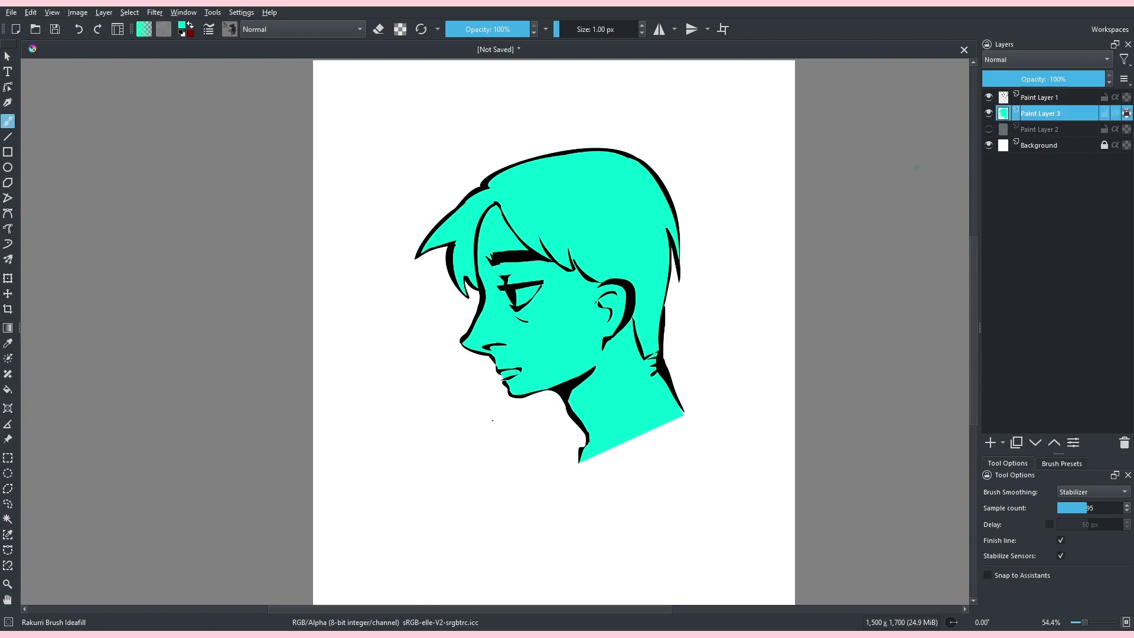
pyautogui.moveTo(697, 178); pyautogui.dragTo(712, 230)
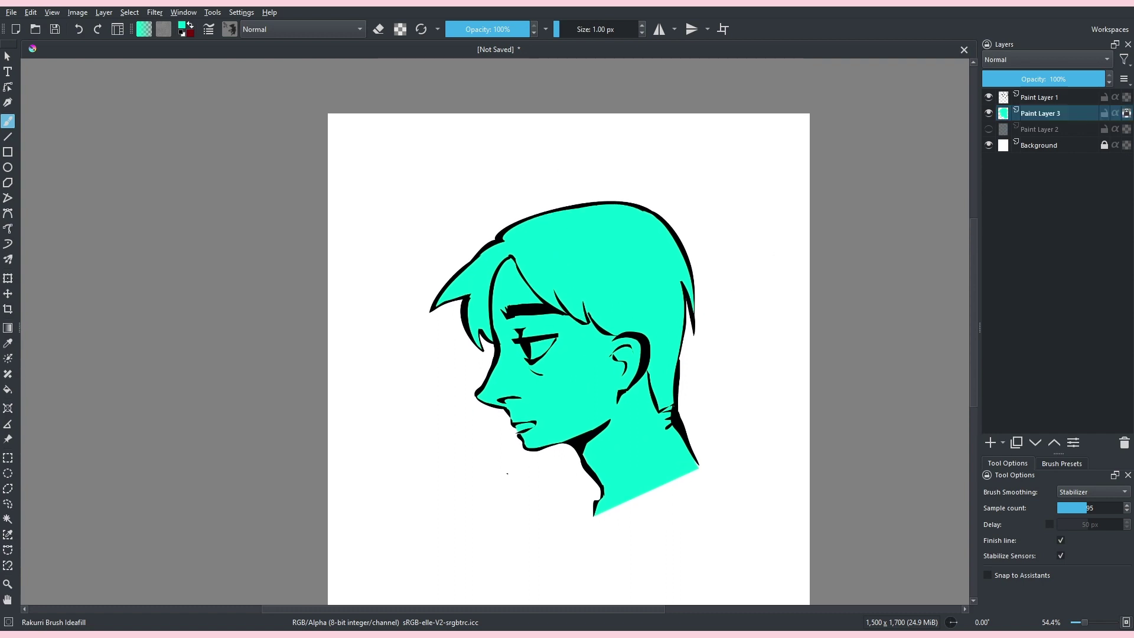
pyautogui.click(483, 29)
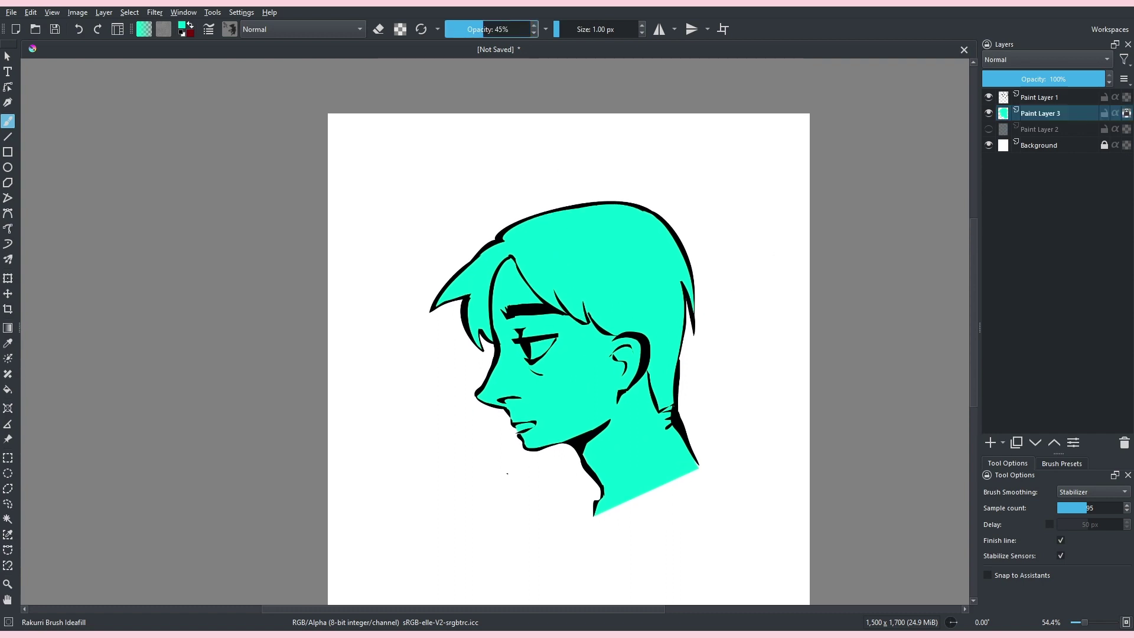
pyautogui.moveTo(483, 29); pyautogui.dragTo(481, 29)
pyautogui.scroll(-3, 477, 171)
# - Shade the area under the eyebrow, the cheek below the eye and the underside of the nose with translucent blue
pyautogui.click(182, 25)
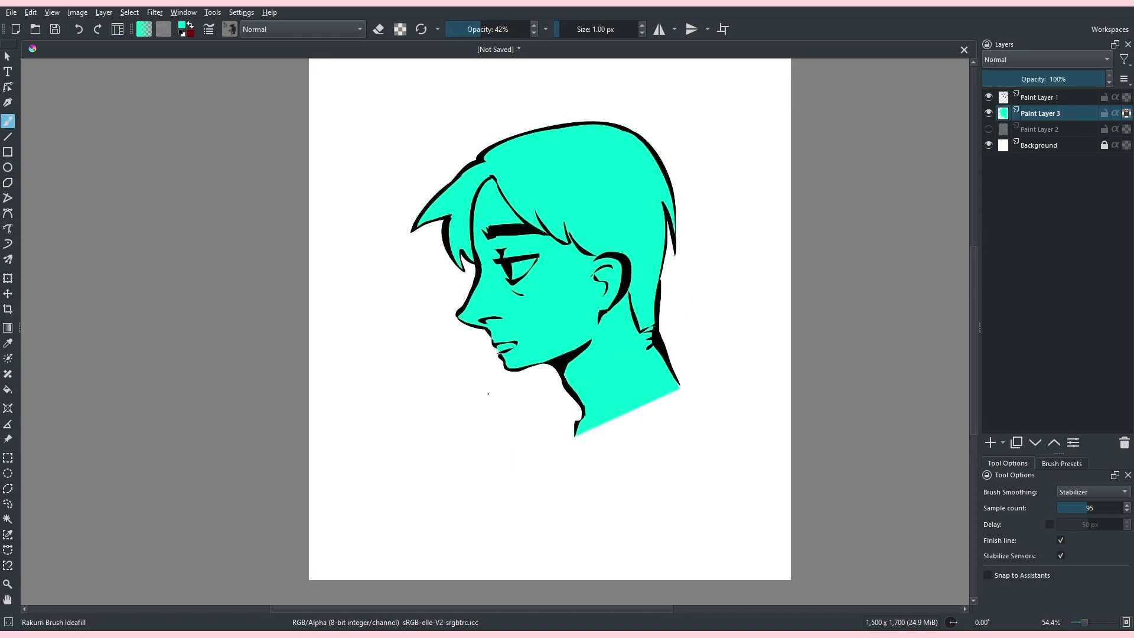
pyautogui.scroll(2, 496, 195)
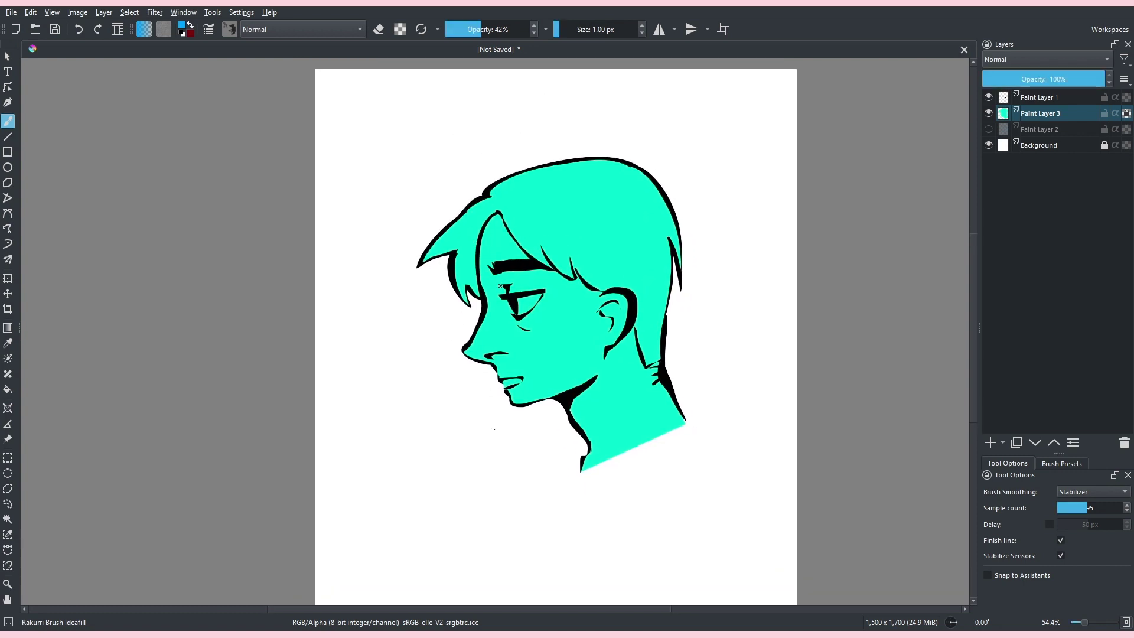
pyautogui.moveTo(497, 279); pyautogui.dragTo(538, 271)
pyautogui.hotkey('ctrl', 'z')
pyautogui.moveTo(520, 327)
pyautogui.mouseDown()
pyautogui.moveTo(555, 336)
pyautogui.moveTo(536, 336)
pyautogui.mouseUp()
pyautogui.hotkey('ctrl', 'z')
pyautogui.moveTo(473, 359)
pyautogui.mouseDown()
pyautogui.moveTo(522, 348)
pyautogui.moveTo(496, 361)
pyautogui.mouseUp()
# - Shade the ear and neck with translucent blue, and cut the neck shadow back with a turquoise shape
pyautogui.moveTo(603, 314); pyautogui.dragTo(624, 305)
pyautogui.moveTo(623, 343)
pyautogui.mouseDown()
pyautogui.moveTo(577, 400)
pyautogui.moveTo(580, 422)
pyautogui.mouseUp()
pyautogui.hotkey('ctrl', 'z')
pyautogui.moveTo(623, 334)
pyautogui.mouseDown()
pyautogui.moveTo(591, 383)
pyautogui.moveTo(631, 407)
pyautogui.moveTo(578, 488)
pyautogui.mouseUp()
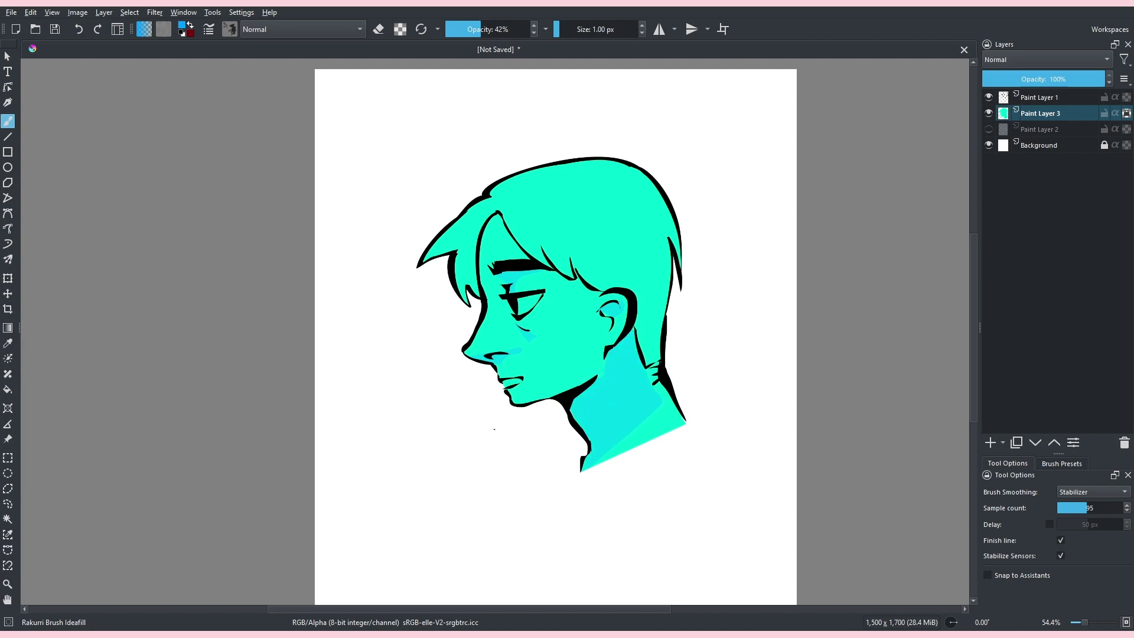
pyautogui.click(109, 345)
pyautogui.moveTo(613, 452); pyautogui.dragTo(649, 378)
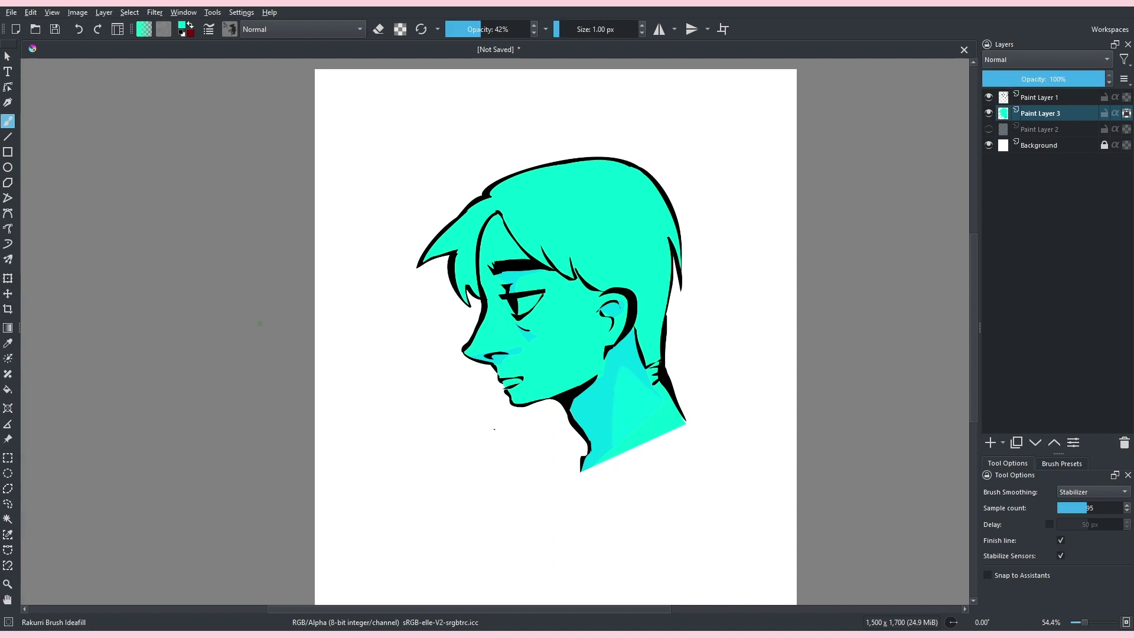
# - Add translucent magenta shadows beneath the nose and between the eyebrow and the eye
pyautogui.click(81, 355)
pyautogui.click(82, 355)
pyautogui.moveTo(481, 356); pyautogui.dragTo(495, 372)
pyautogui.hotkey('ctrl', 'z')
pyautogui.moveTo(511, 295)
pyautogui.mouseDown()
pyautogui.moveTo(520, 273)
pyautogui.moveTo(547, 275)
pyautogui.moveTo(517, 292)
pyautogui.moveTo(512, 284)
pyautogui.moveTo(547, 281)
pyautogui.moveTo(518, 289)
pyautogui.moveTo(500, 275)
pyautogui.moveTo(560, 281)
pyautogui.moveTo(550, 269)
pyautogui.moveTo(590, 293)
pyautogui.moveTo(598, 285)
pyautogui.mouseUp()
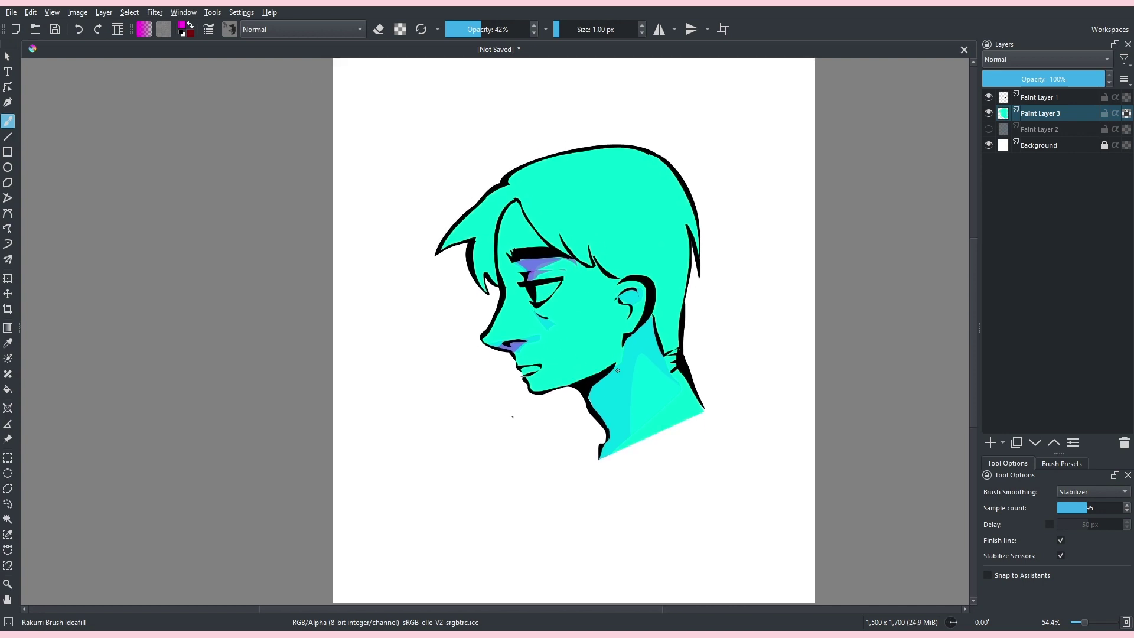
# - Add magenta shadows on the neck beneath the jaw, inside the ear and along the hairline on the forehead
pyautogui.moveTo(586, 392)
pyautogui.mouseDown()
pyautogui.moveTo(591, 402)
pyautogui.moveTo(633, 330)
pyautogui.moveTo(611, 436)
pyautogui.mouseUp()
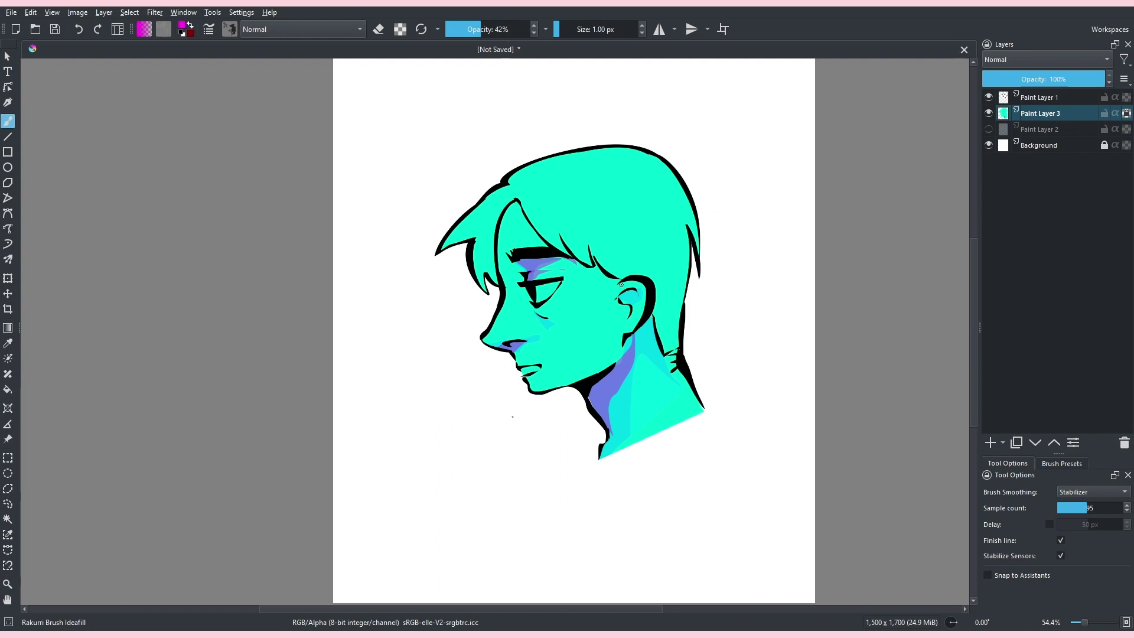
pyautogui.moveTo(603, 253); pyautogui.dragTo(646, 292)
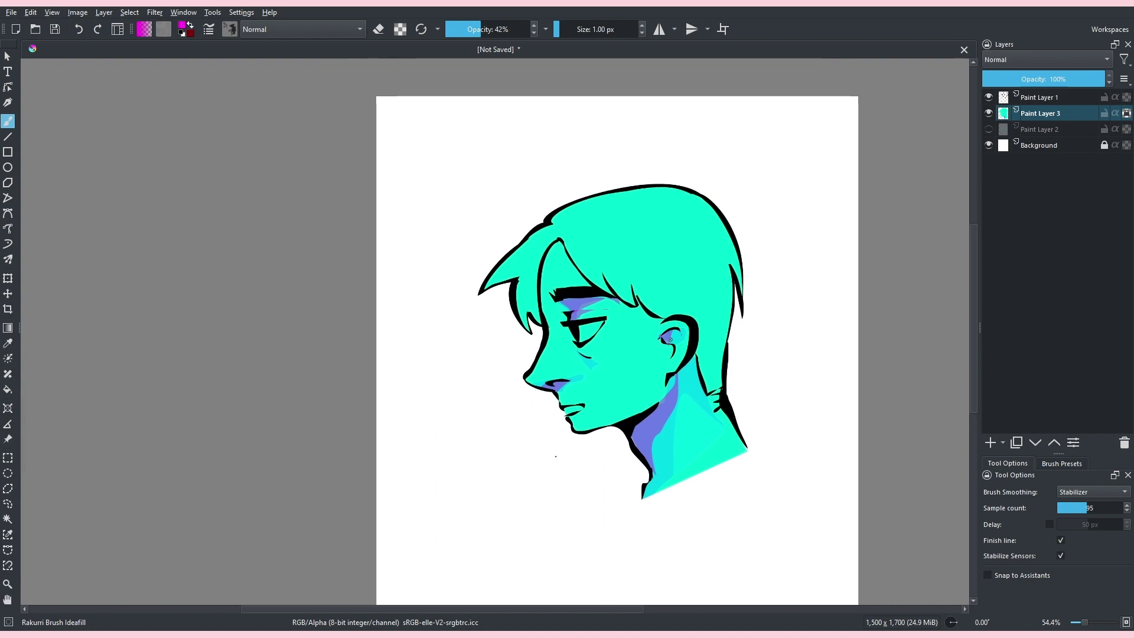
pyautogui.moveTo(530, 209); pyautogui.dragTo(503, 205)
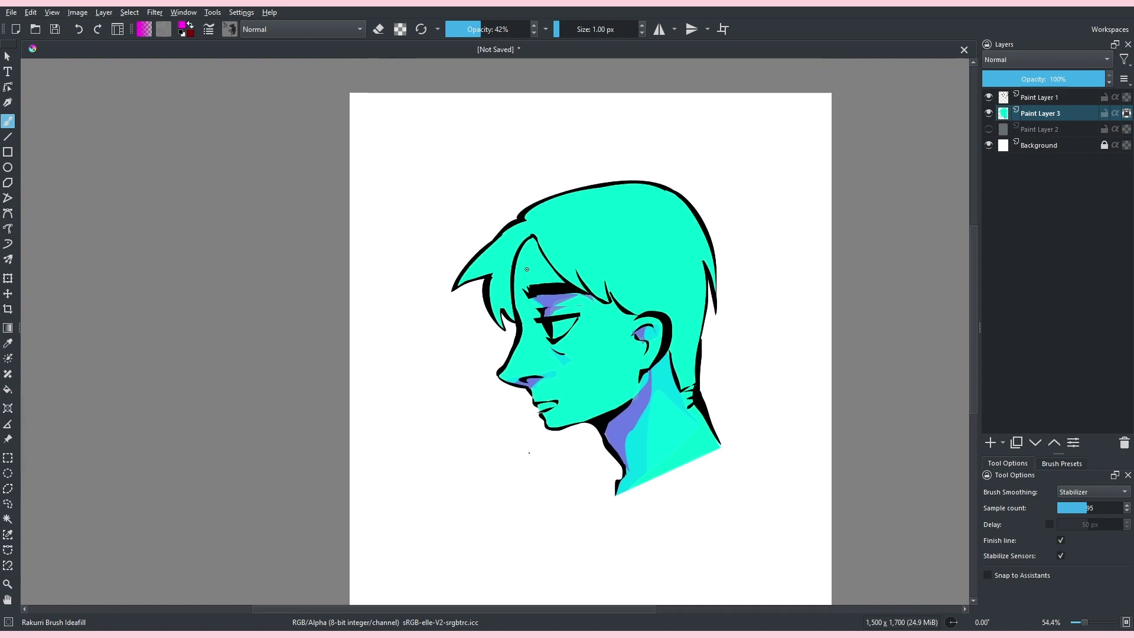
pyautogui.moveTo(533, 241)
pyautogui.mouseDown()
pyautogui.moveTo(552, 283)
pyautogui.moveTo(599, 302)
pyautogui.moveTo(585, 288)
pyautogui.moveTo(602, 314)
pyautogui.moveTo(640, 327)
pyautogui.moveTo(611, 299)
pyautogui.mouseUp()
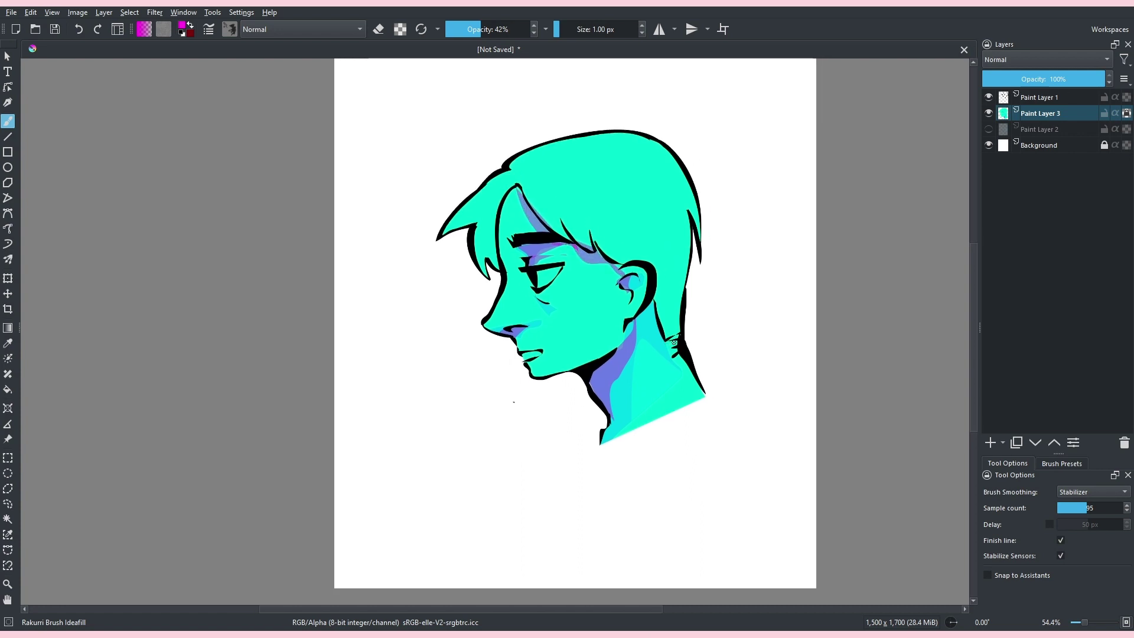
# - Deepen the shadows at the nostril and above the eye with translucent violet
pyautogui.moveTo(676, 325)
pyautogui.mouseDown()
pyautogui.moveTo(509, 230)
pyautogui.moveTo(525, 360)
pyautogui.mouseUp()
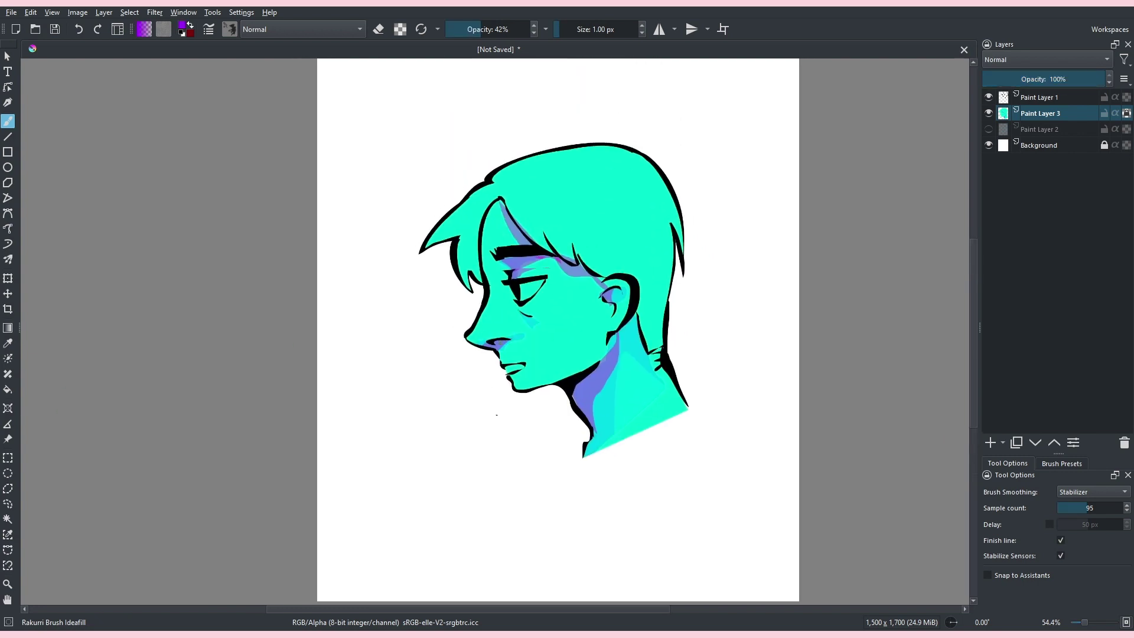
pyautogui.moveTo(520, 333); pyautogui.dragTo(497, 344)
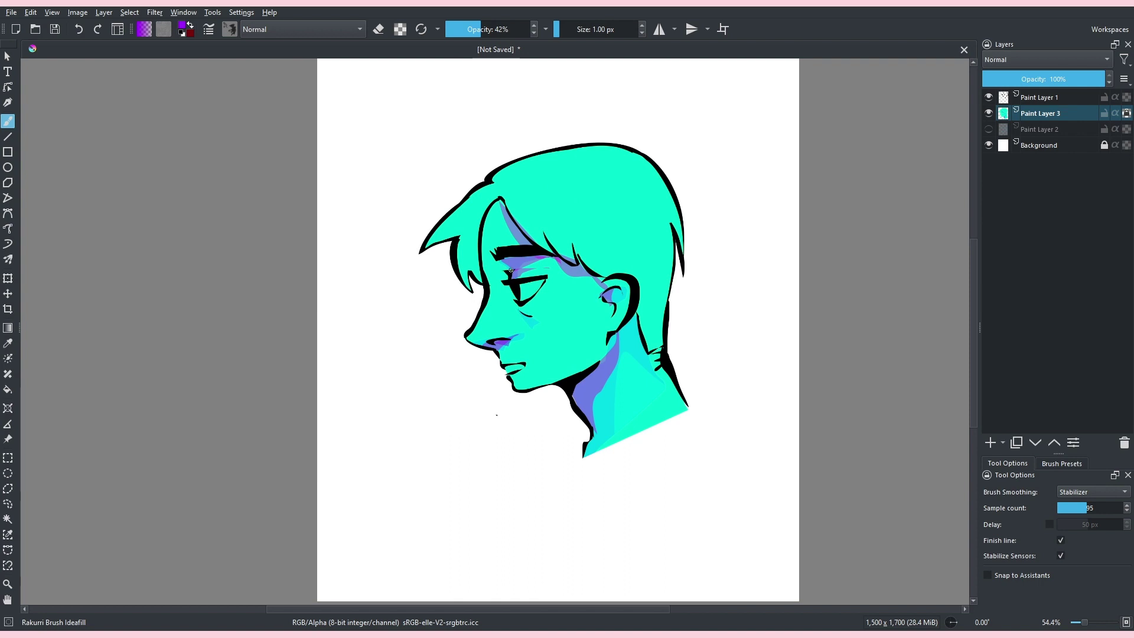
pyautogui.moveTo(506, 272); pyautogui.dragTo(534, 267)
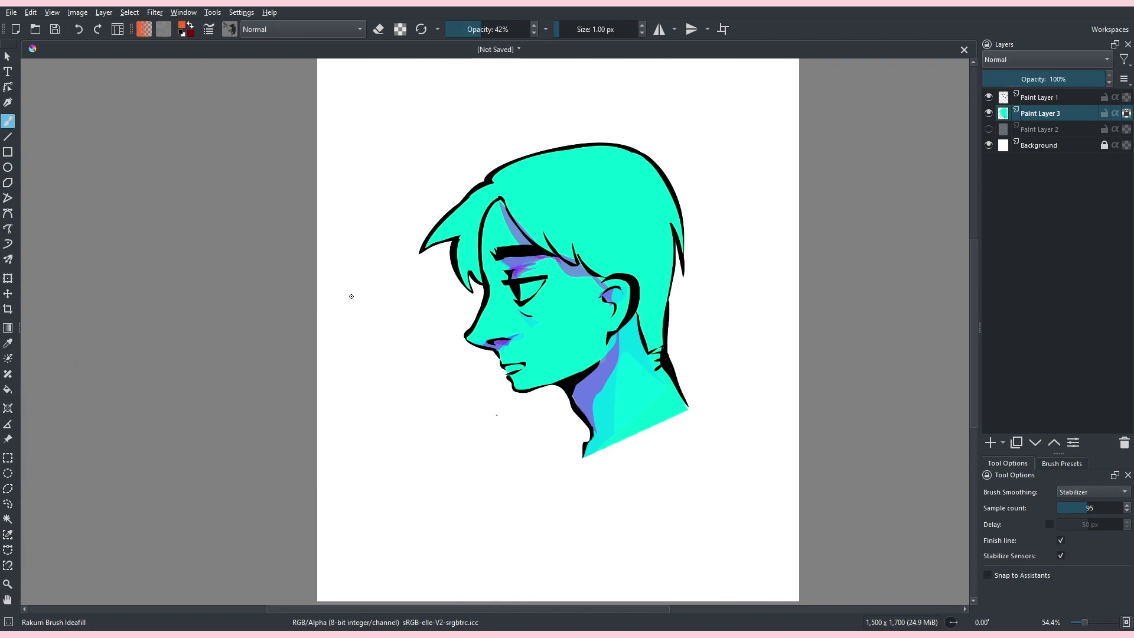
# - Layer translucent orange over the area between the eyebrow and eye, and try the same colour on the nose
pyautogui.moveTo(525, 274); pyautogui.dragTo(555, 271)
pyautogui.hotkey('ctrl', 'z')
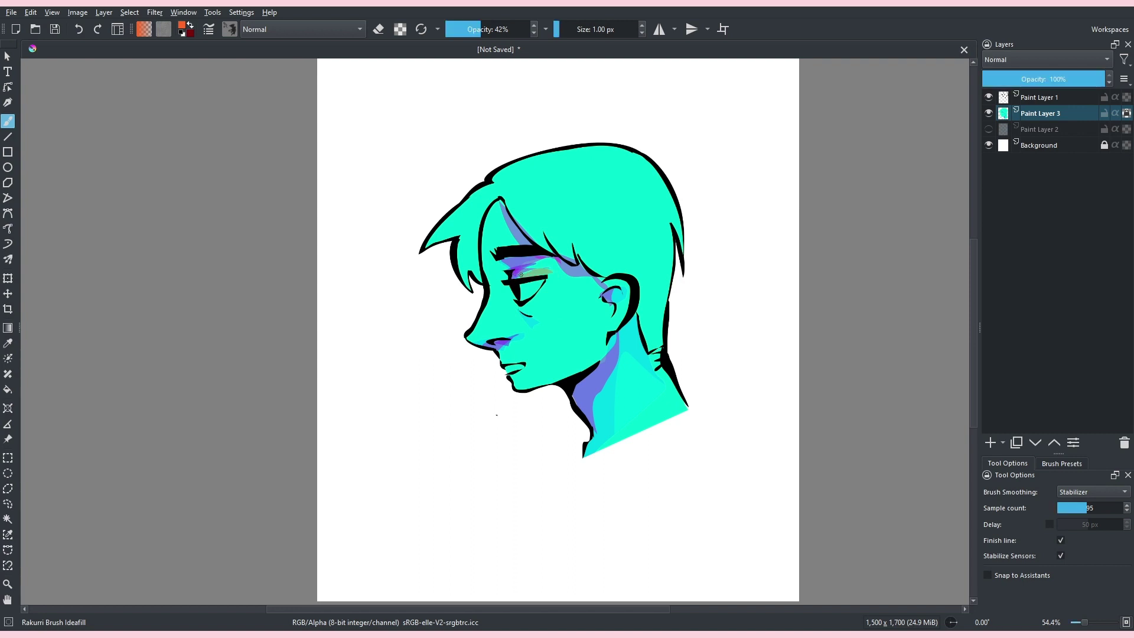
pyautogui.moveTo(553, 255)
pyautogui.mouseDown()
pyautogui.moveTo(485, 276)
pyautogui.moveTo(509, 269)
pyautogui.mouseUp()
pyautogui.moveTo(475, 342); pyautogui.dragTo(524, 333)
pyautogui.hotkey('ctrl', 'z')
# - Add translucent green and salmon patches to the nose, the cheek, below the ear and the side of the neck
pyautogui.moveTo(549, 313)
pyautogui.mouseDown()
pyautogui.moveTo(564, 345)
pyautogui.moveTo(550, 386)
pyautogui.mouseUp()
pyautogui.click(565, 339)
pyautogui.moveTo(545, 392); pyautogui.dragTo(598, 366)
pyautogui.moveTo(517, 355); pyautogui.dragTo(501, 332)
pyautogui.moveTo(653, 491)
pyautogui.mouseDown()
pyautogui.moveTo(677, 476)
pyautogui.moveTo(674, 446)
pyautogui.mouseUp()
pyautogui.click(505, 383)
pyautogui.moveTo(505, 383); pyautogui.dragTo(493, 405)
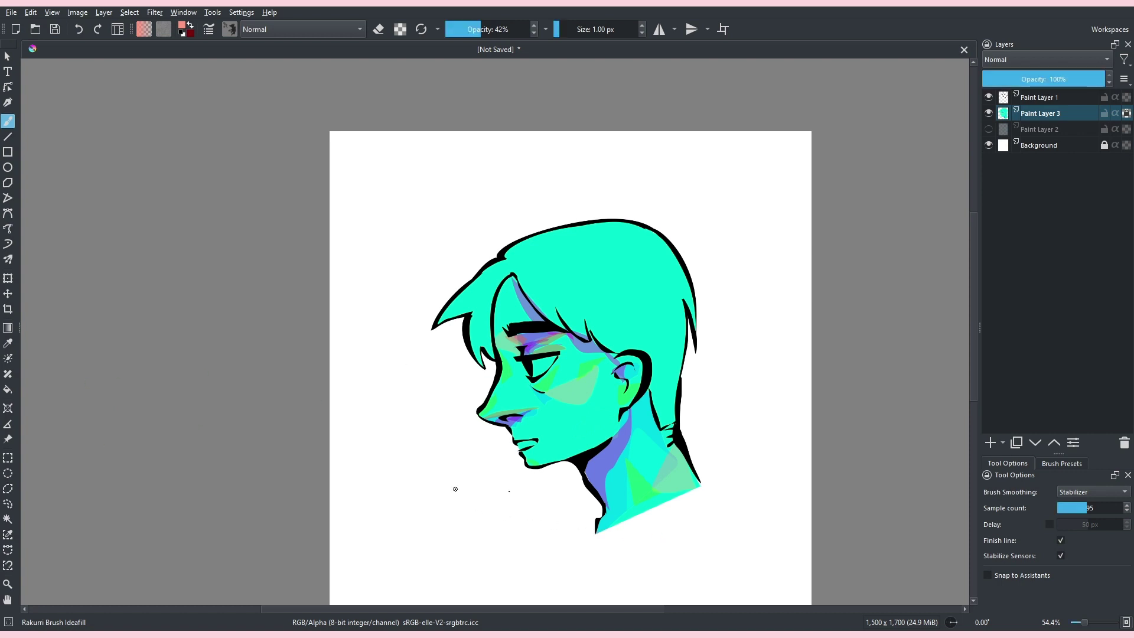
pyautogui.moveTo(460, 392)
pyautogui.mouseDown()
pyautogui.moveTo(531, 466)
pyautogui.moveTo(599, 508)
pyautogui.moveTo(591, 366)
pyautogui.moveTo(494, 303)
pyautogui.moveTo(513, 277)
pyautogui.mouseUp()
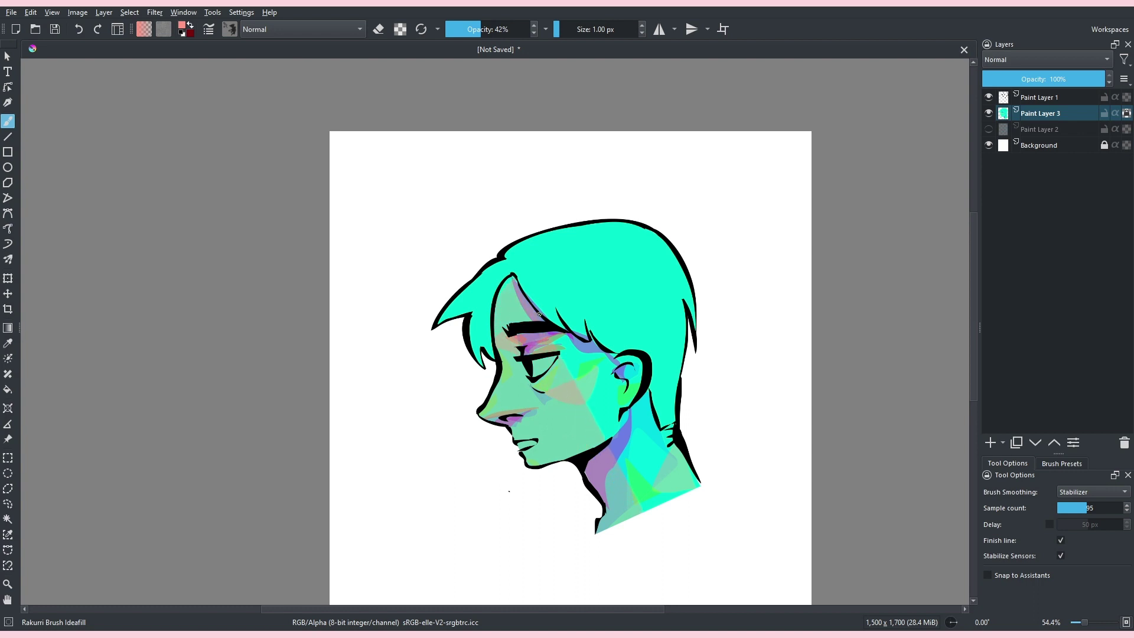
pyautogui.moveTo(539, 314)
pyautogui.mouseDown()
pyautogui.moveTo(572, 338)
pyautogui.moveTo(637, 356)
pyautogui.mouseUp()
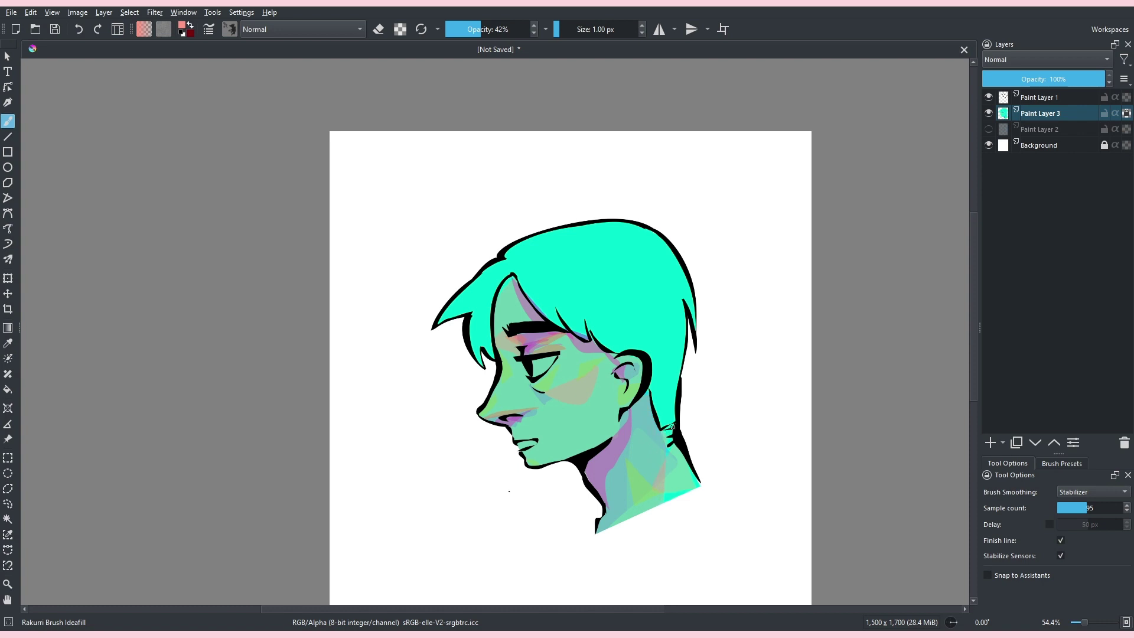
pyautogui.moveTo(671, 426); pyautogui.dragTo(723, 513)
pyautogui.hotkey('ctrl', 'z')
pyautogui.moveTo(654, 448); pyautogui.dragTo(644, 439)
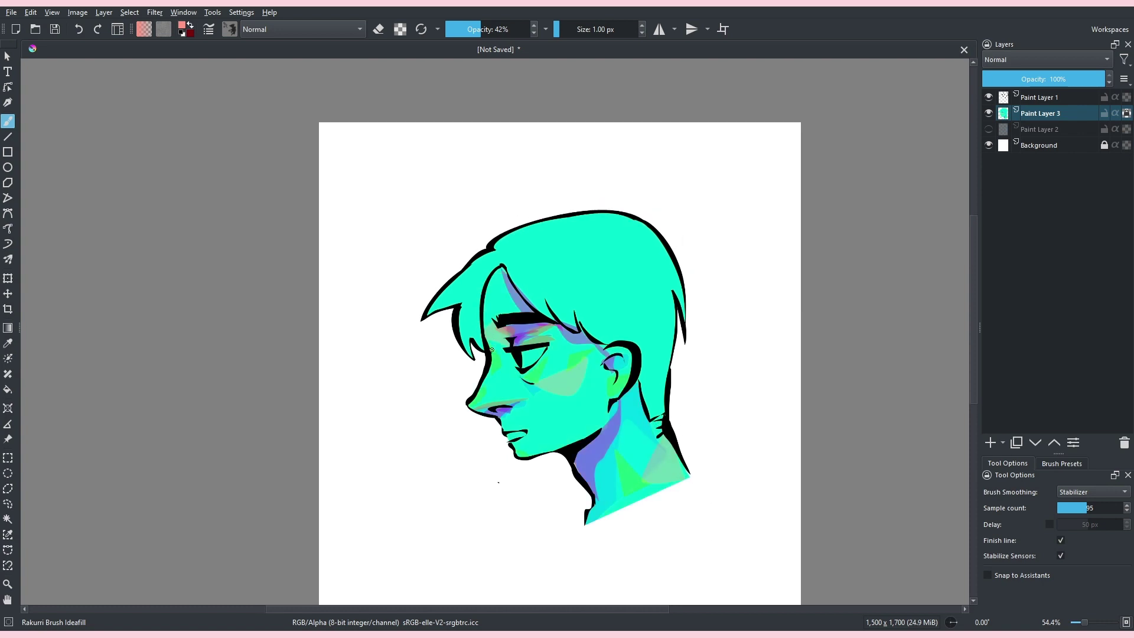
pyautogui.moveTo(491, 350)
pyautogui.mouseDown()
pyautogui.moveTo(500, 280)
pyautogui.moveTo(529, 329)
pyautogui.mouseUp()
pyautogui.hotkey('ctrl', 'z')
pyautogui.moveTo(495, 336)
pyautogui.mouseDown()
pyautogui.moveTo(497, 272)
pyautogui.moveTo(554, 339)
pyautogui.moveTo(592, 360)
pyautogui.moveTo(596, 404)
pyautogui.moveTo(569, 438)
pyautogui.moveTo(498, 473)
pyautogui.mouseUp()
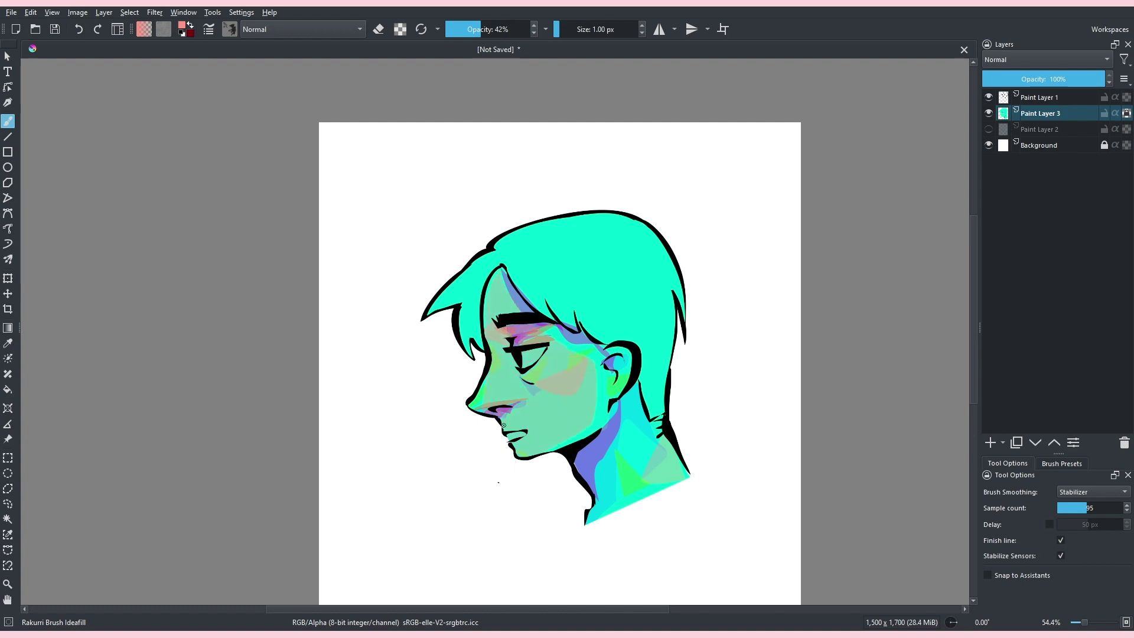
pyautogui.hotkey('ctrl', 'z')
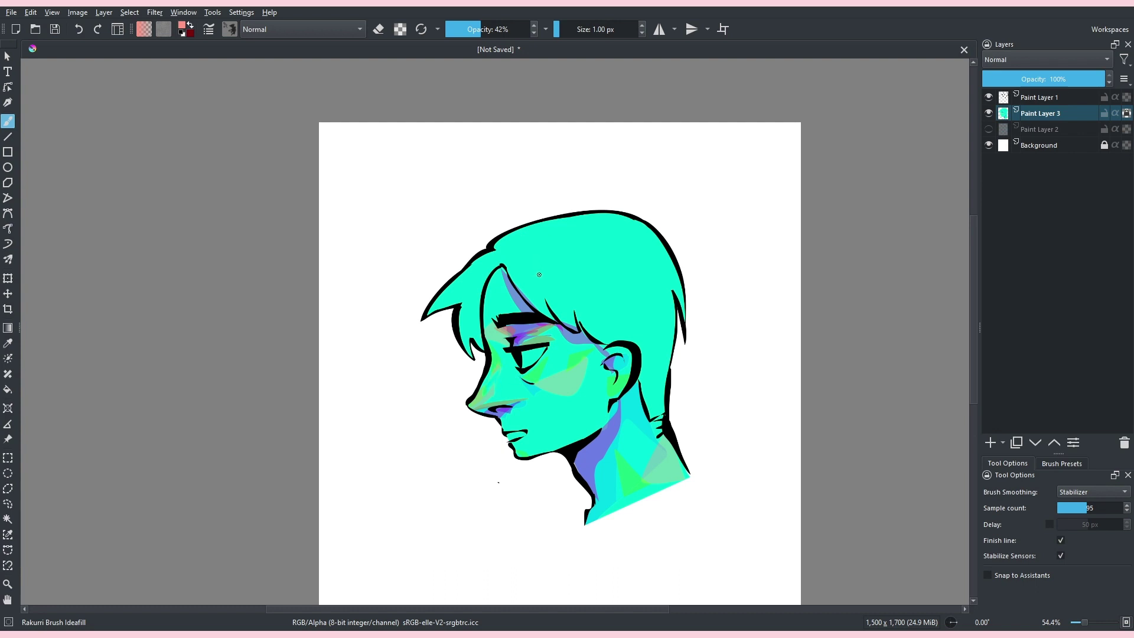
# - Glaze the nose, cheek, jaw, ear and forehead with separate translucent salmon shapes
pyautogui.moveTo(528, 261); pyautogui.dragTo(504, 228)
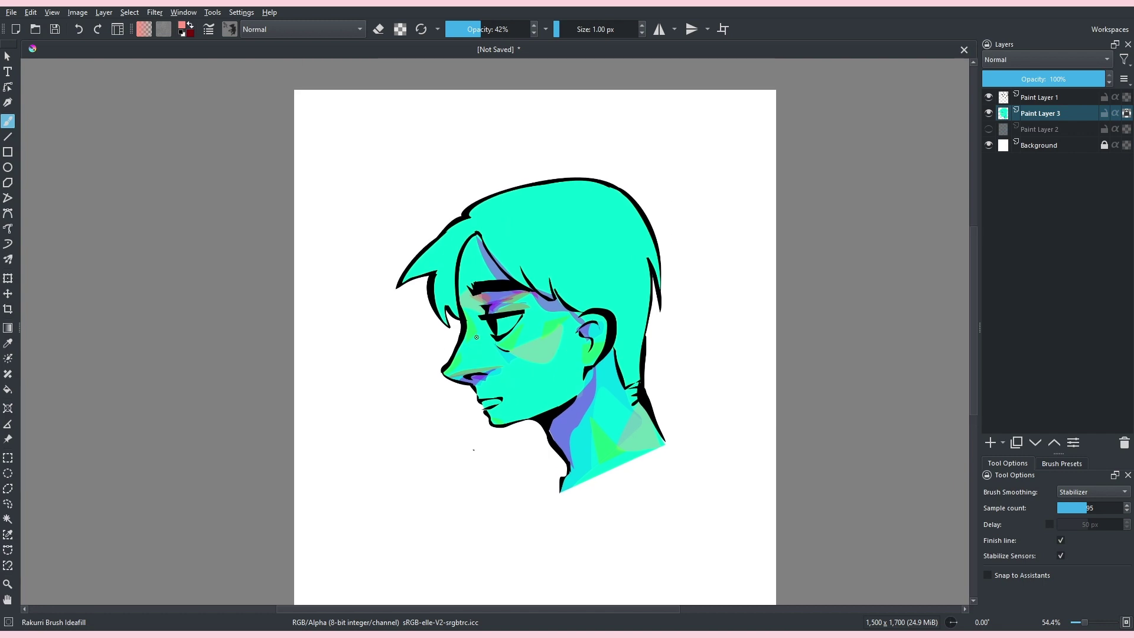
pyautogui.moveTo(475, 309)
pyautogui.mouseDown()
pyautogui.moveTo(483, 349)
pyautogui.moveTo(465, 378)
pyautogui.mouseUp()
pyautogui.moveTo(447, 374)
pyautogui.mouseDown()
pyautogui.moveTo(474, 388)
pyautogui.moveTo(503, 367)
pyautogui.mouseUp()
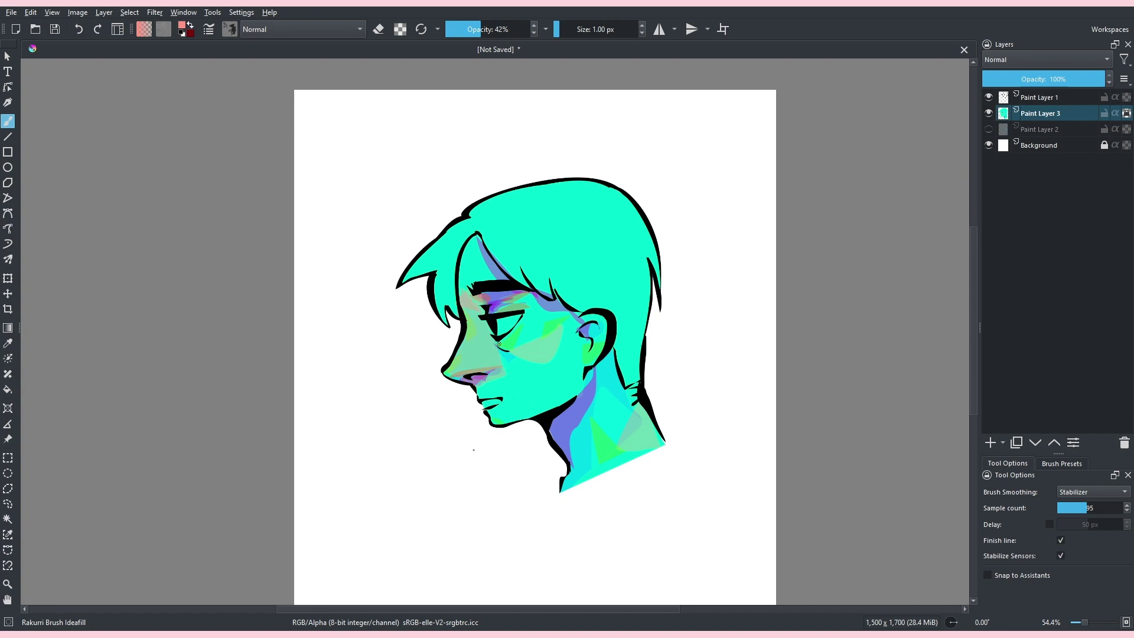
pyautogui.moveTo(496, 338)
pyautogui.mouseDown()
pyautogui.moveTo(535, 358)
pyautogui.moveTo(514, 334)
pyautogui.mouseUp()
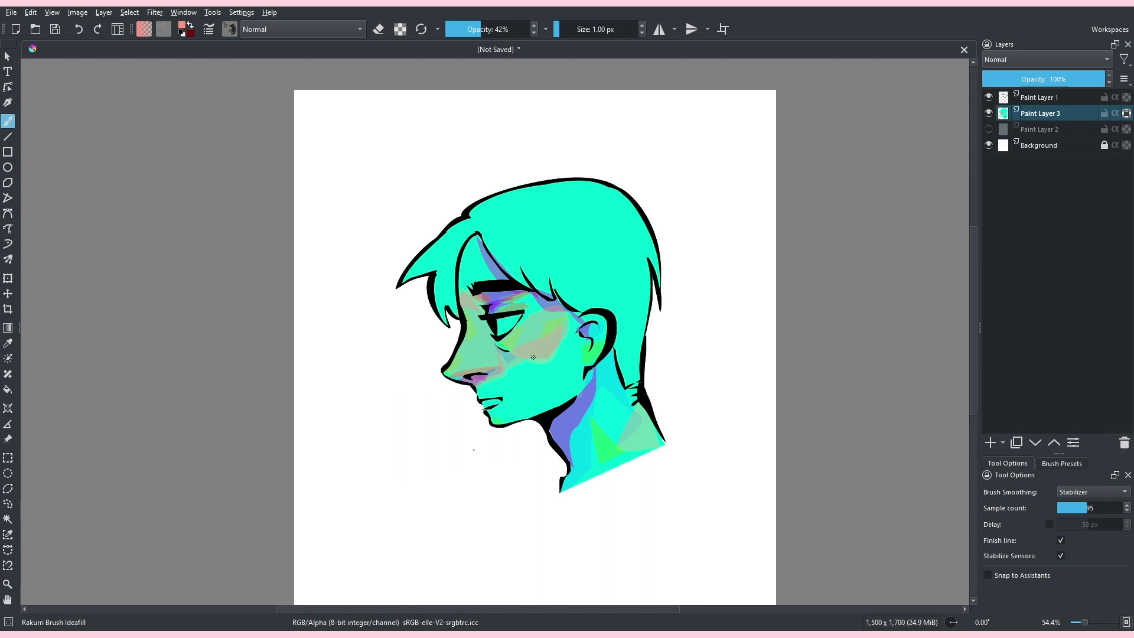
pyautogui.moveTo(581, 312)
pyautogui.mouseDown()
pyautogui.moveTo(602, 319)
pyautogui.moveTo(597, 358)
pyautogui.mouseUp()
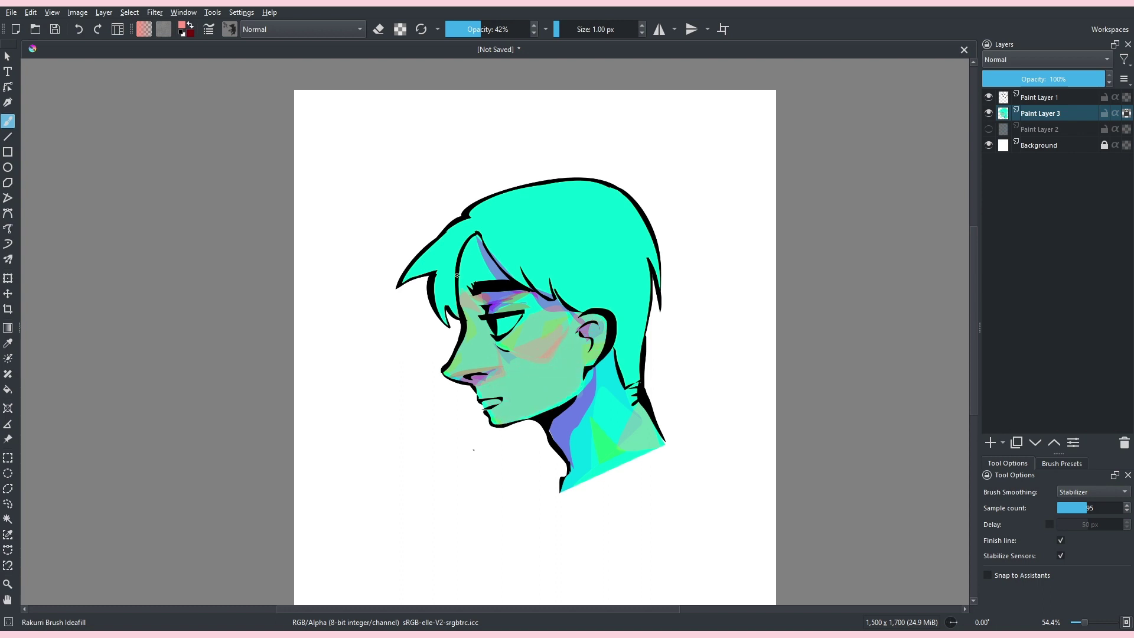
pyautogui.moveTo(463, 283)
pyautogui.mouseDown()
pyautogui.moveTo(479, 234)
pyautogui.moveTo(493, 271)
pyautogui.mouseUp()
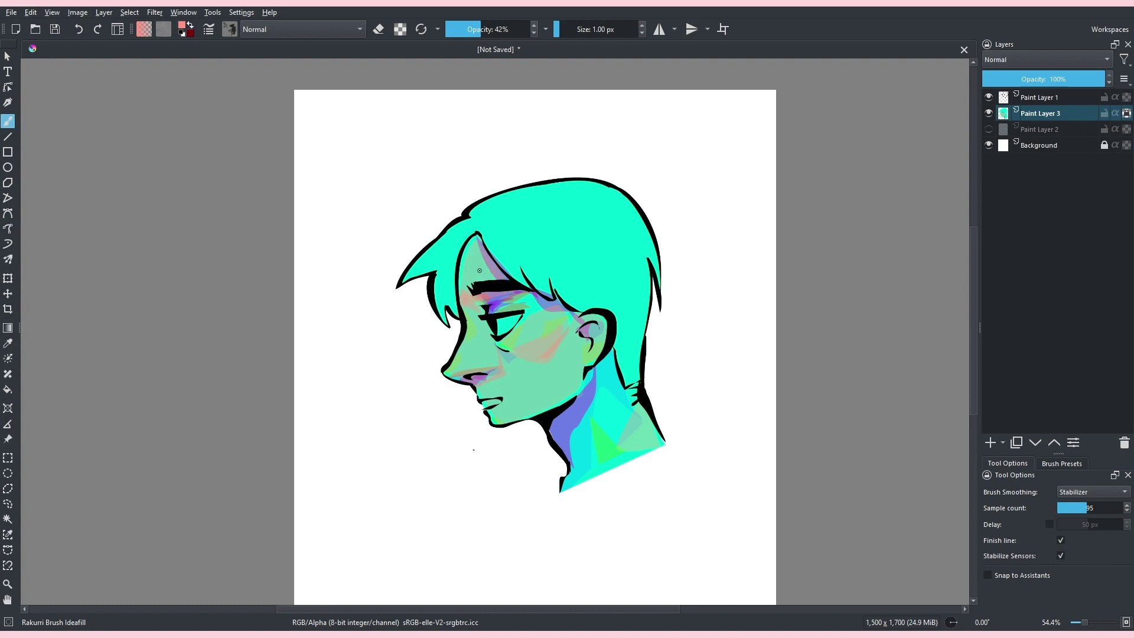
# - Glaze the front, middle and back of the neck with translucent salmon
pyautogui.moveTo(480, 271); pyautogui.dragTo(474, 271)
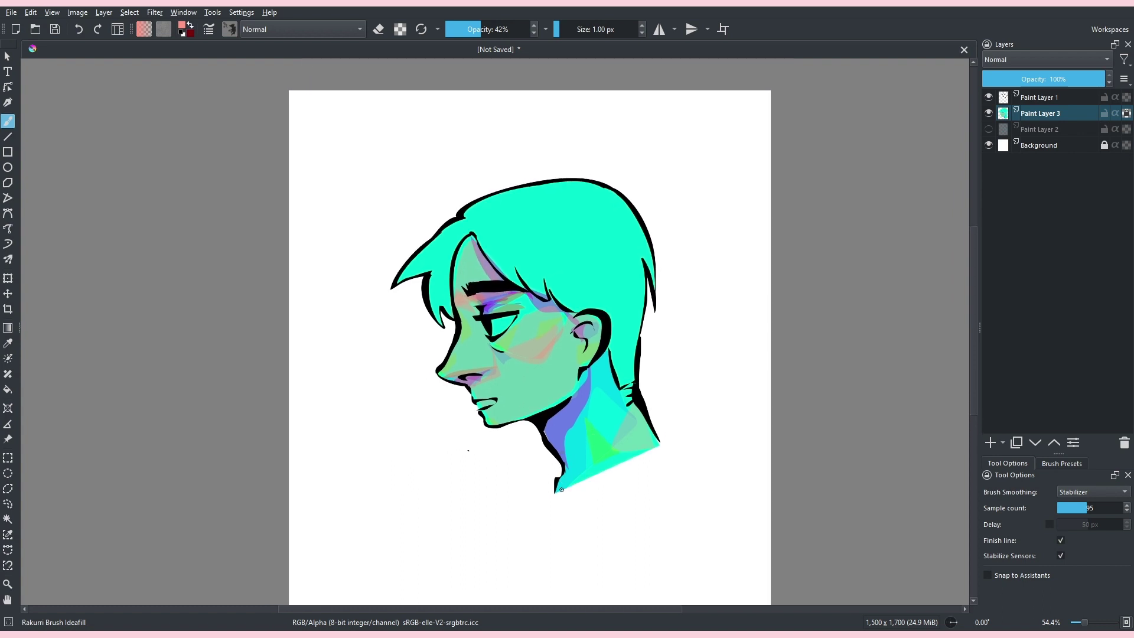
pyautogui.moveTo(558, 454); pyautogui.dragTo(604, 352)
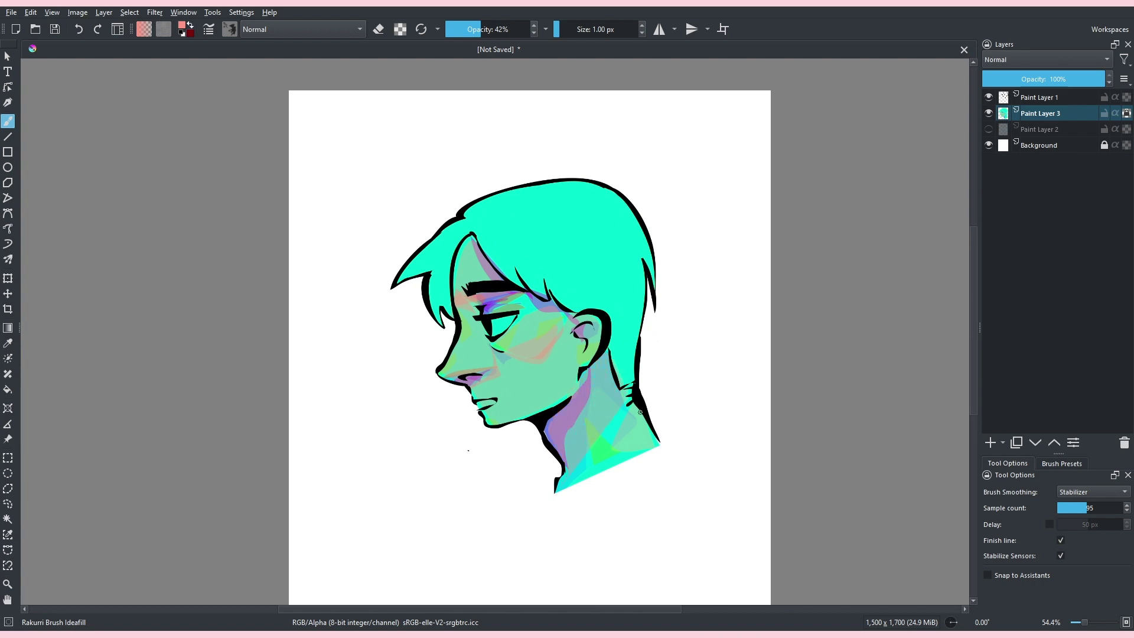
pyautogui.moveTo(640, 413); pyautogui.dragTo(660, 442)
pyautogui.moveTo(232, 330); pyautogui.dragTo(221, 313)
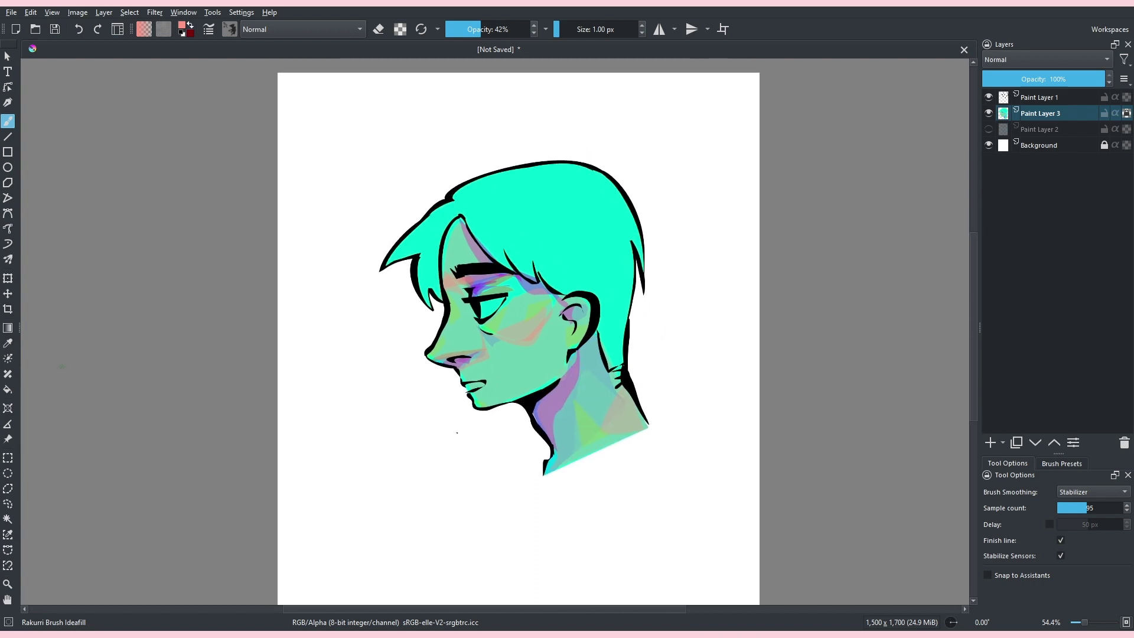
# - Add translucent light yellow highlights to the bridge of the nose, forehead, cheek and neck
pyautogui.click(182, 26)
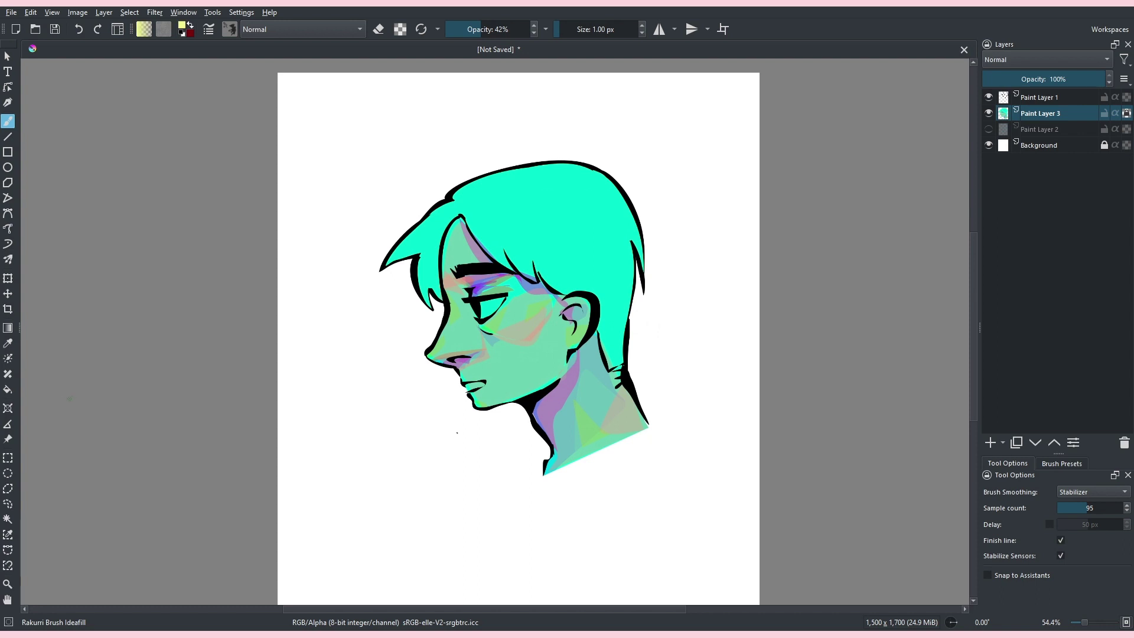
pyautogui.moveTo(438, 353)
pyautogui.mouseDown()
pyautogui.moveTo(448, 321)
pyautogui.moveTo(485, 340)
pyautogui.moveTo(434, 357)
pyautogui.moveTo(456, 299)
pyautogui.mouseUp()
pyautogui.hotkey('ctrl', 'z')
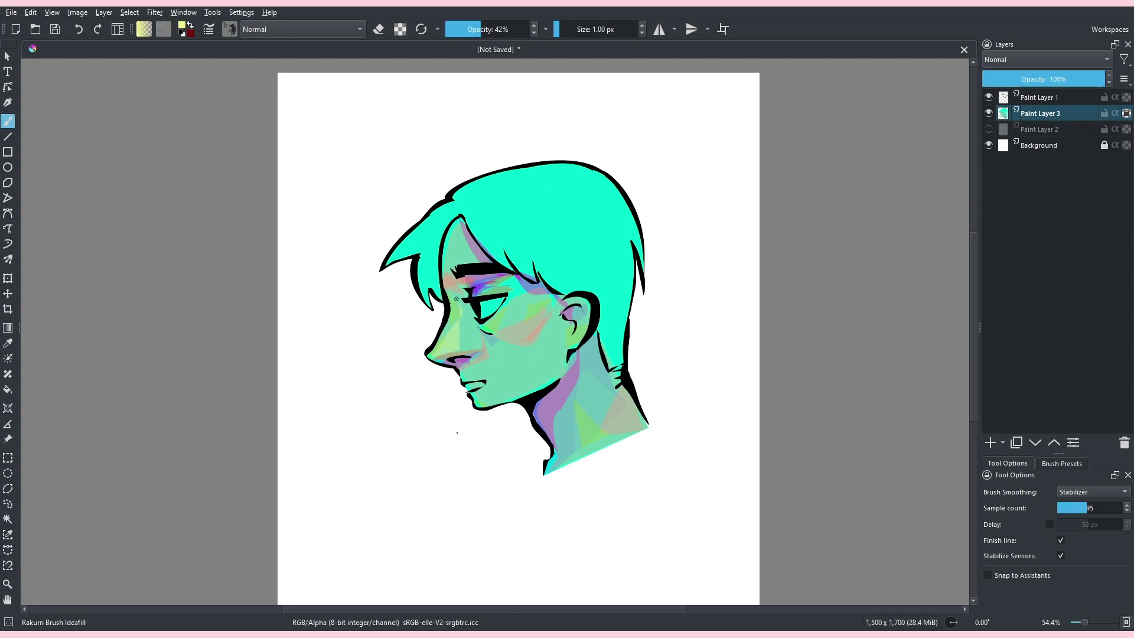
pyautogui.moveTo(500, 334)
pyautogui.mouseDown()
pyautogui.moveTo(489, 324)
pyautogui.moveTo(519, 297)
pyautogui.mouseUp()
pyautogui.moveTo(447, 277)
pyautogui.mouseDown()
pyautogui.moveTo(463, 239)
pyautogui.moveTo(458, 312)
pyautogui.mouseUp()
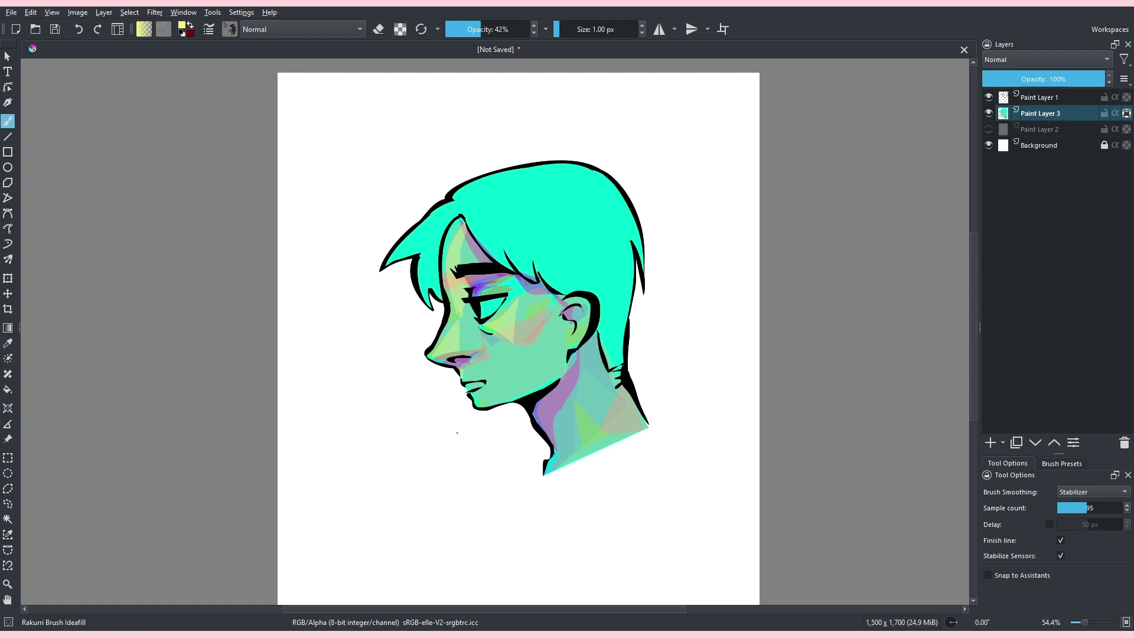
pyautogui.moveTo(596, 384)
pyautogui.mouseDown()
pyautogui.moveTo(600, 453)
pyautogui.moveTo(611, 447)
pyautogui.moveTo(609, 424)
pyautogui.moveTo(562, 465)
pyautogui.mouseUp()
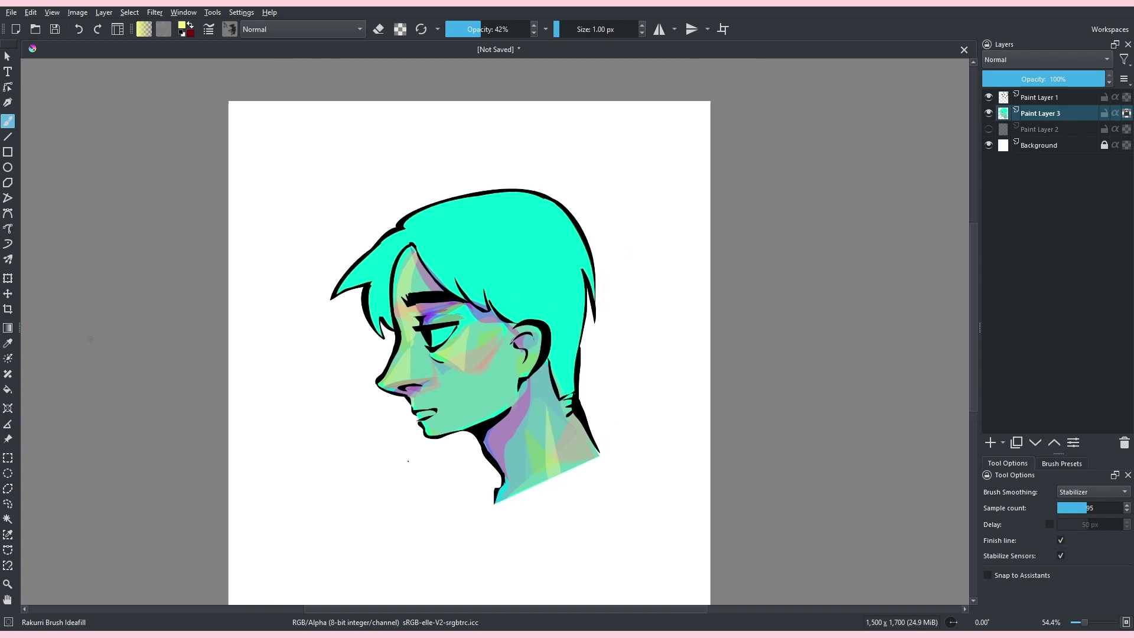
# - Choose a light peach colour and glaze the jaw, cheek, forehead and nose with it
pyautogui.rightClick(562, 466)
pyautogui.click(562, 437)
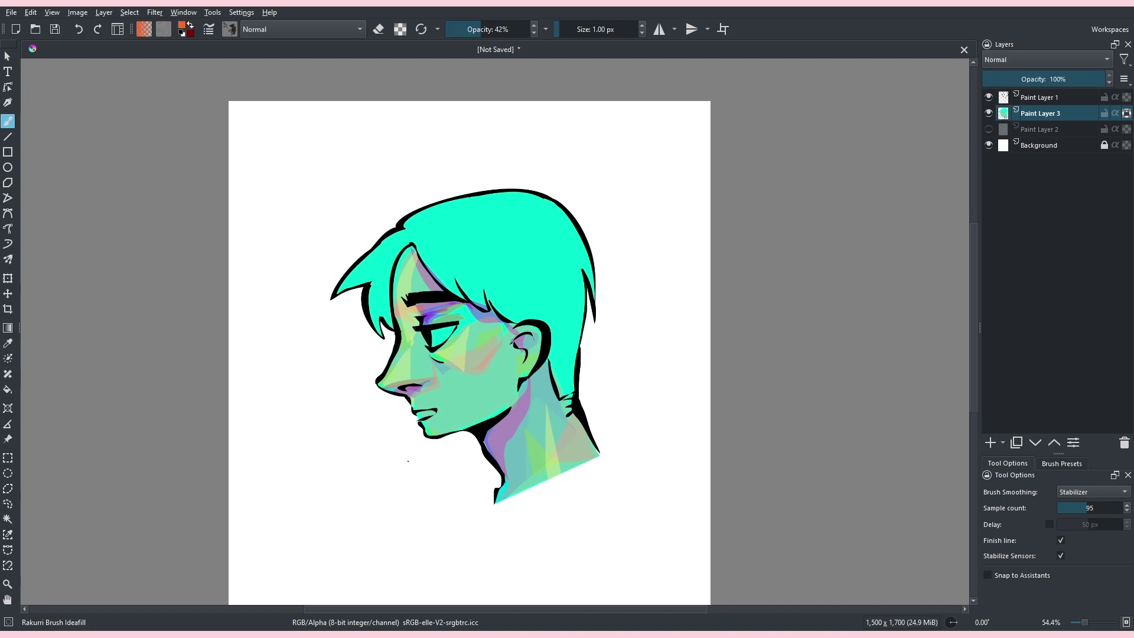
pyautogui.click(563, 437)
pyautogui.click(562, 437)
pyautogui.moveTo(429, 466); pyautogui.dragTo(372, 422)
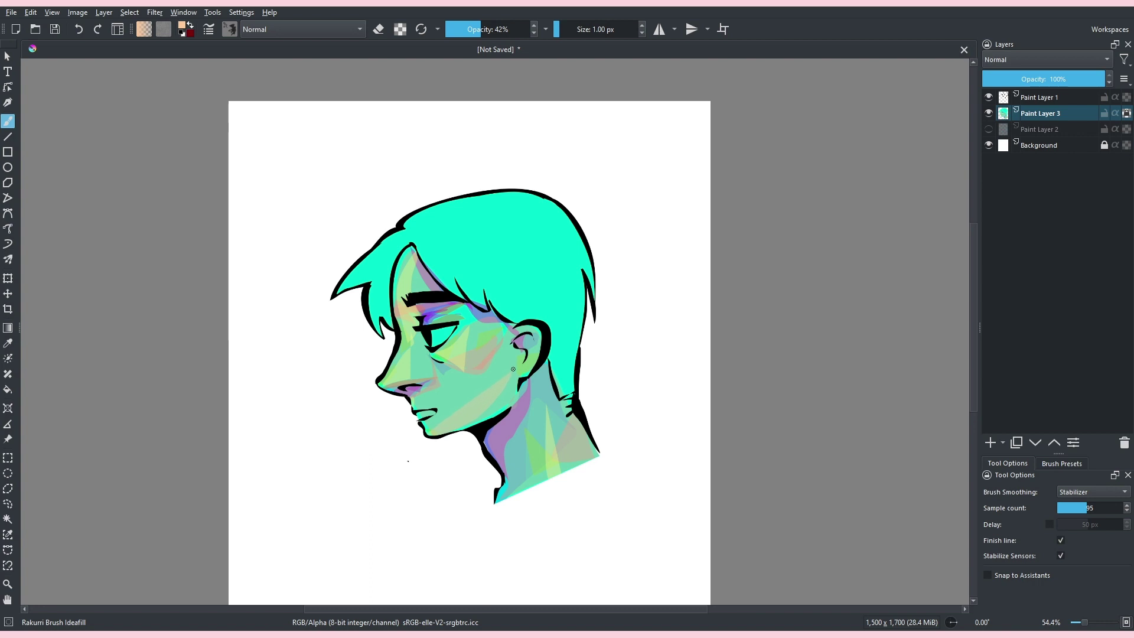
pyautogui.moveTo(512, 359)
pyautogui.mouseDown()
pyautogui.moveTo(495, 322)
pyautogui.moveTo(468, 309)
pyautogui.moveTo(437, 313)
pyautogui.moveTo(409, 261)
pyautogui.mouseUp()
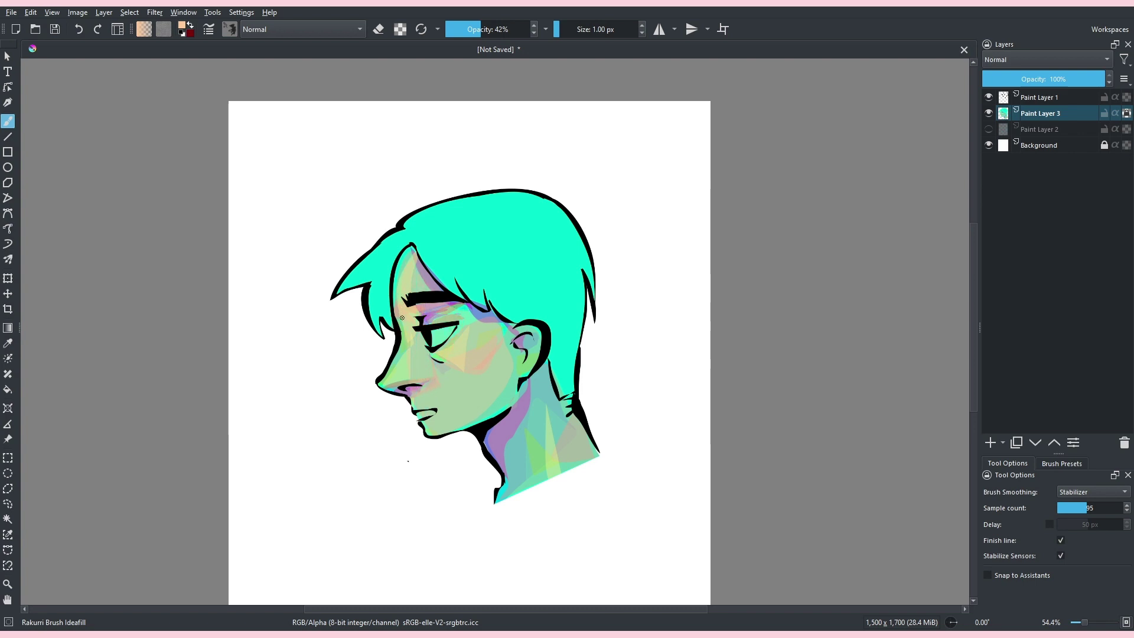
pyautogui.moveTo(402, 359); pyautogui.dragTo(375, 388)
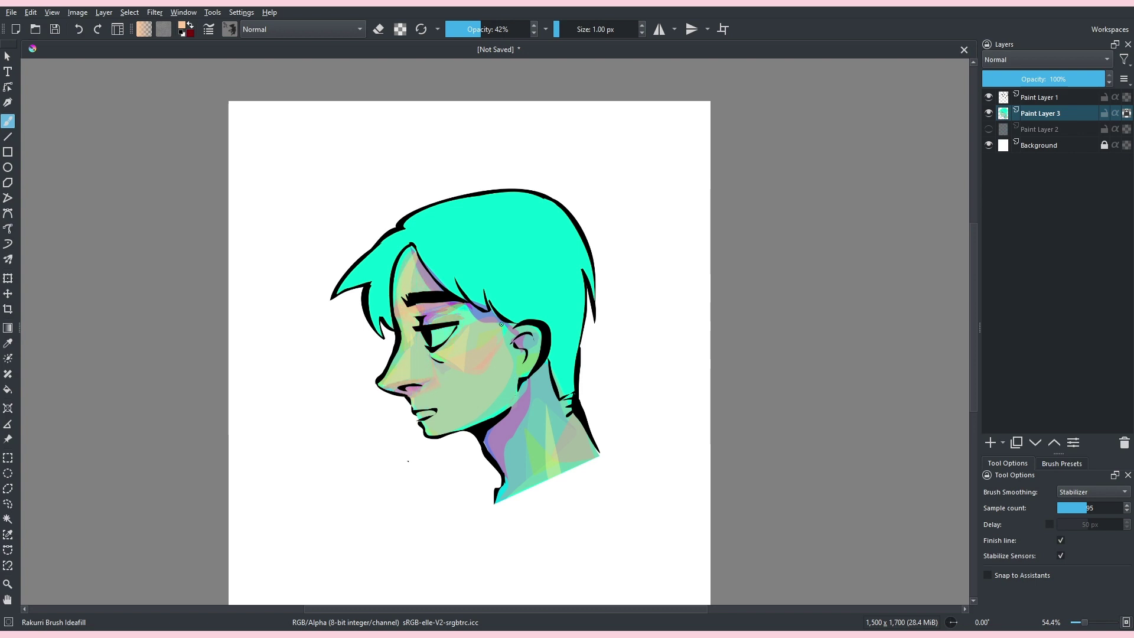
# - Glaze the neck with translucent light peach and the visible part of the eyeball with translucent white
pyautogui.moveTo(511, 479)
pyautogui.mouseDown()
pyautogui.moveTo(538, 374)
pyautogui.moveTo(558, 375)
pyautogui.moveTo(588, 458)
pyautogui.mouseUp()
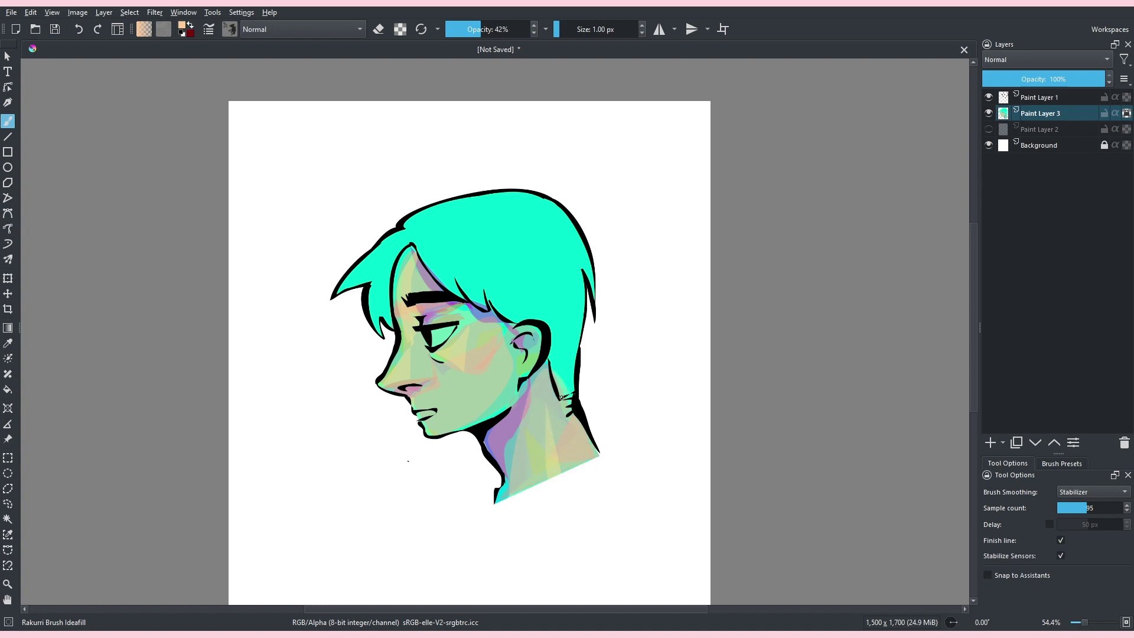
pyautogui.moveTo(539, 225); pyautogui.dragTo(516, 225)
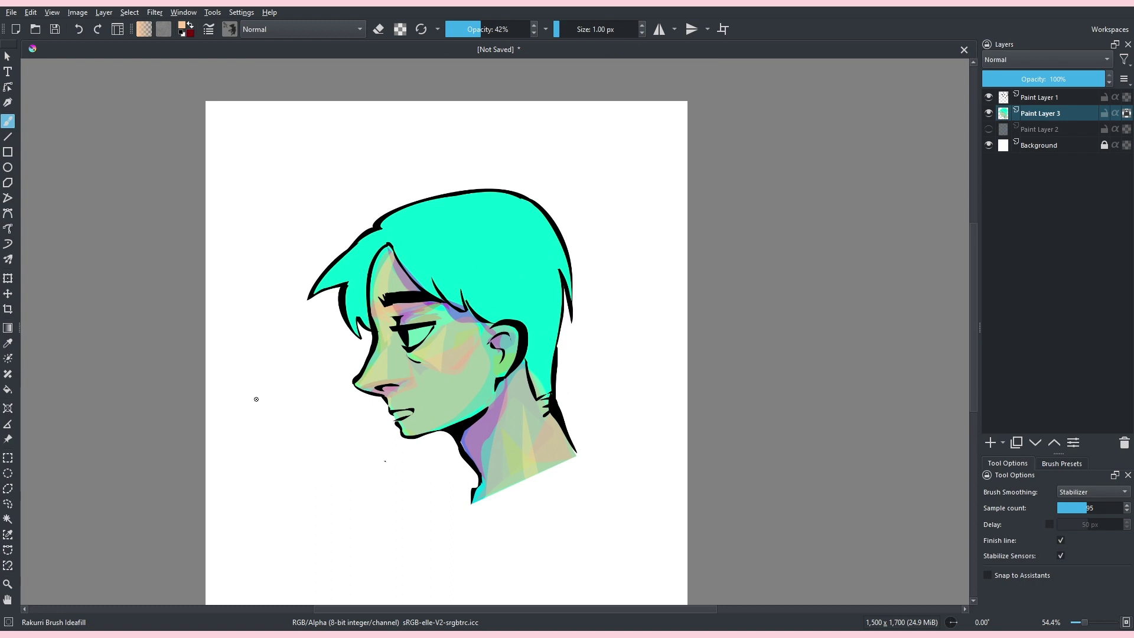
pyautogui.click(97, 371)
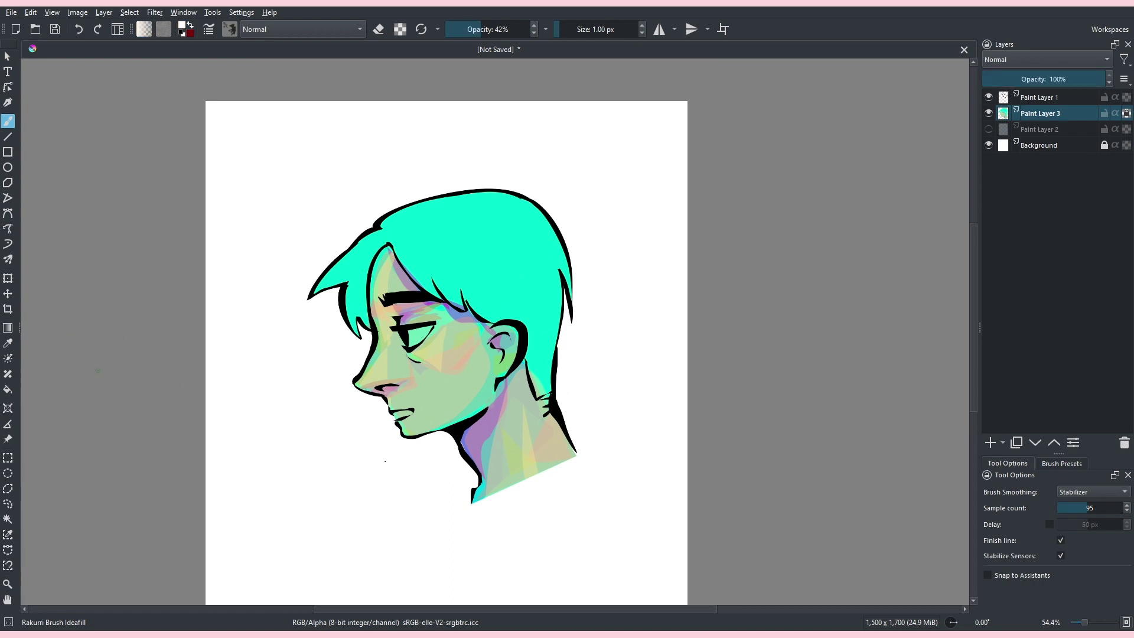
pyautogui.moveTo(434, 327); pyautogui.dragTo(406, 350)
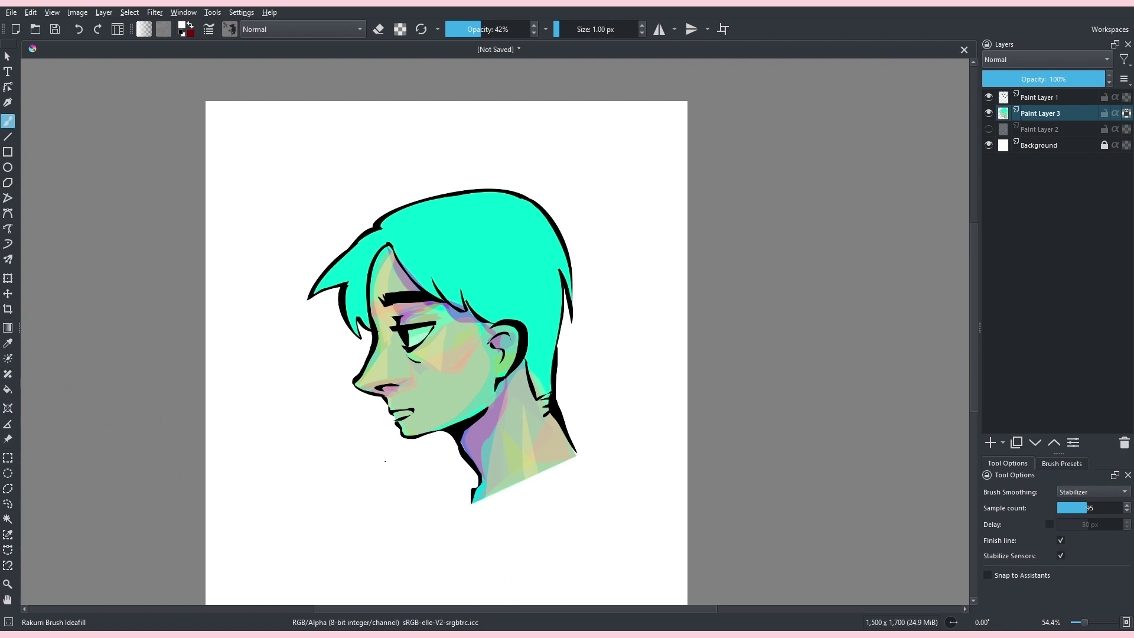
# - Choose magenta and tint the lips with a translucent shape
pyautogui.click(108, 408)
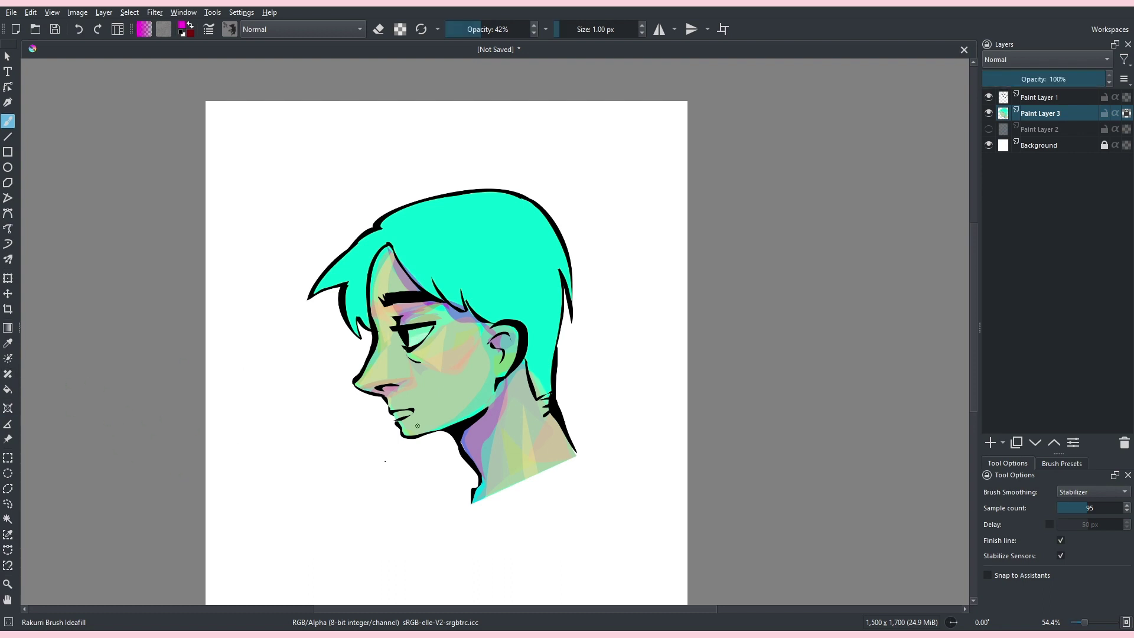
pyautogui.moveTo(399, 418); pyautogui.dragTo(417, 412)
pyautogui.hotkey('ctrl', 'z')
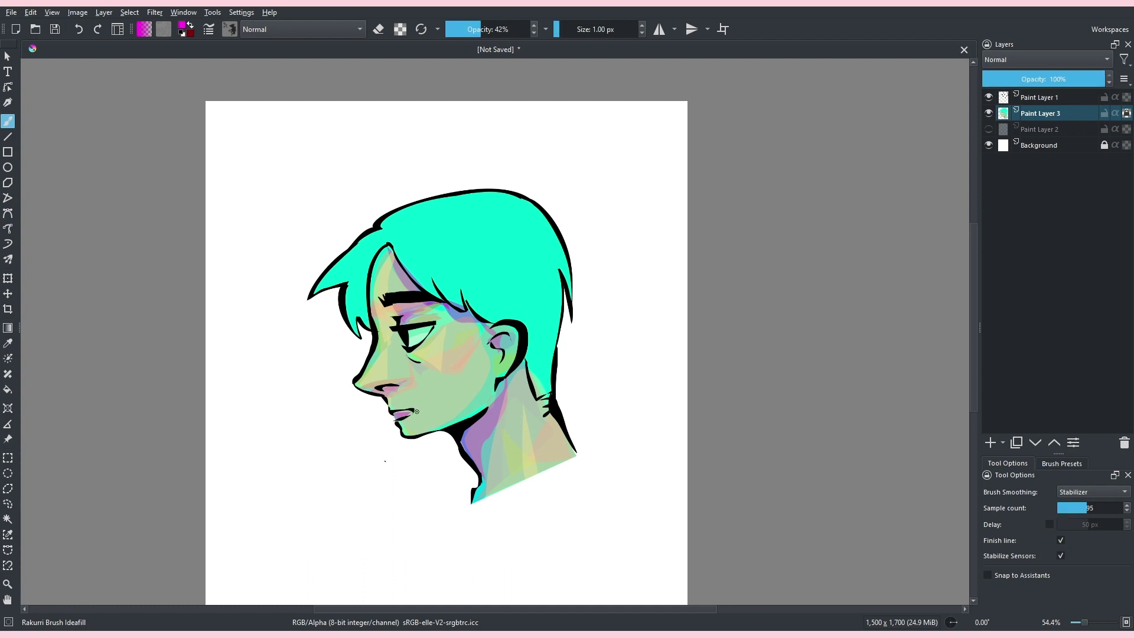
pyautogui.moveTo(398, 324); pyautogui.dragTo(407, 347)
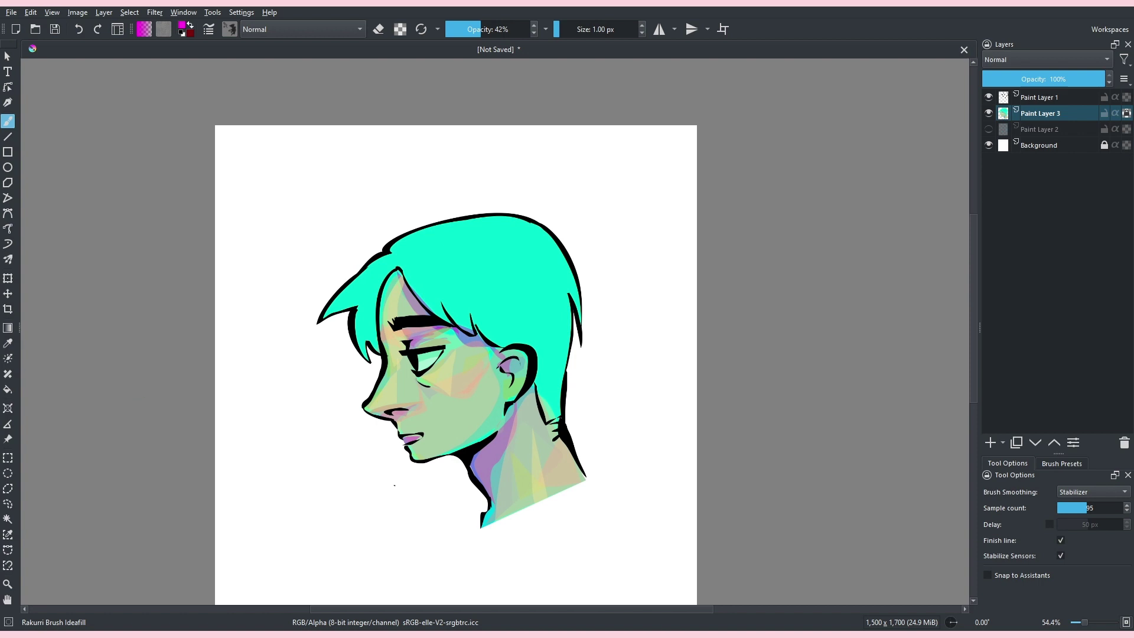
# - Choose bright green and add translucent accents to the eye, under-eye area, jawline and neck
pyautogui.click(73, 372)
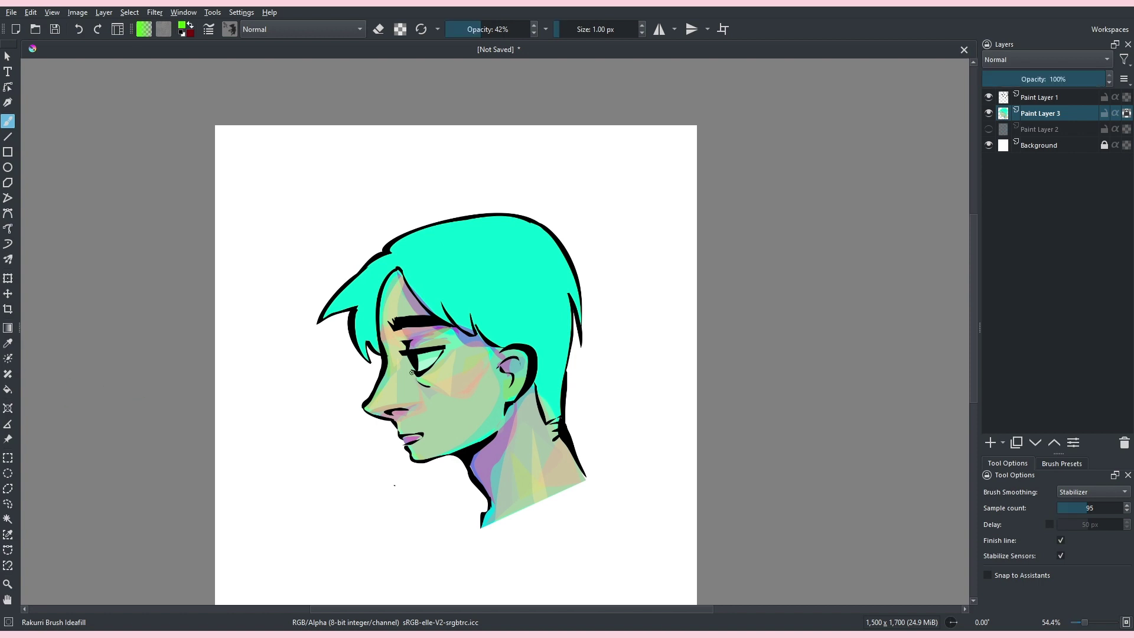
pyautogui.moveTo(415, 364); pyautogui.dragTo(436, 358)
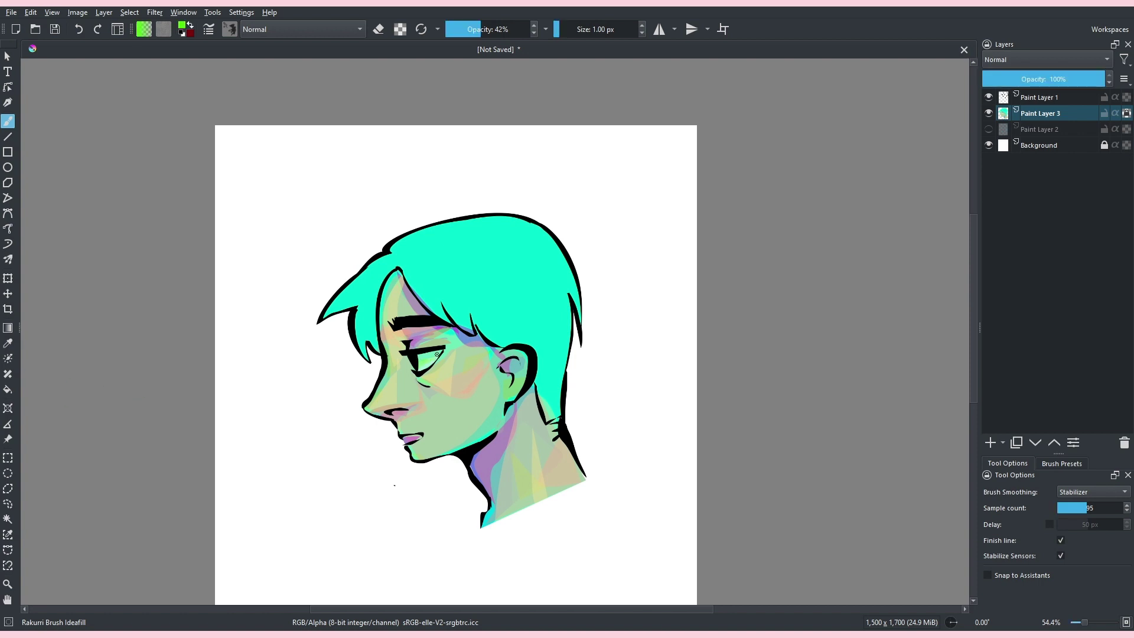
pyautogui.moveTo(390, 257); pyautogui.dragTo(382, 273)
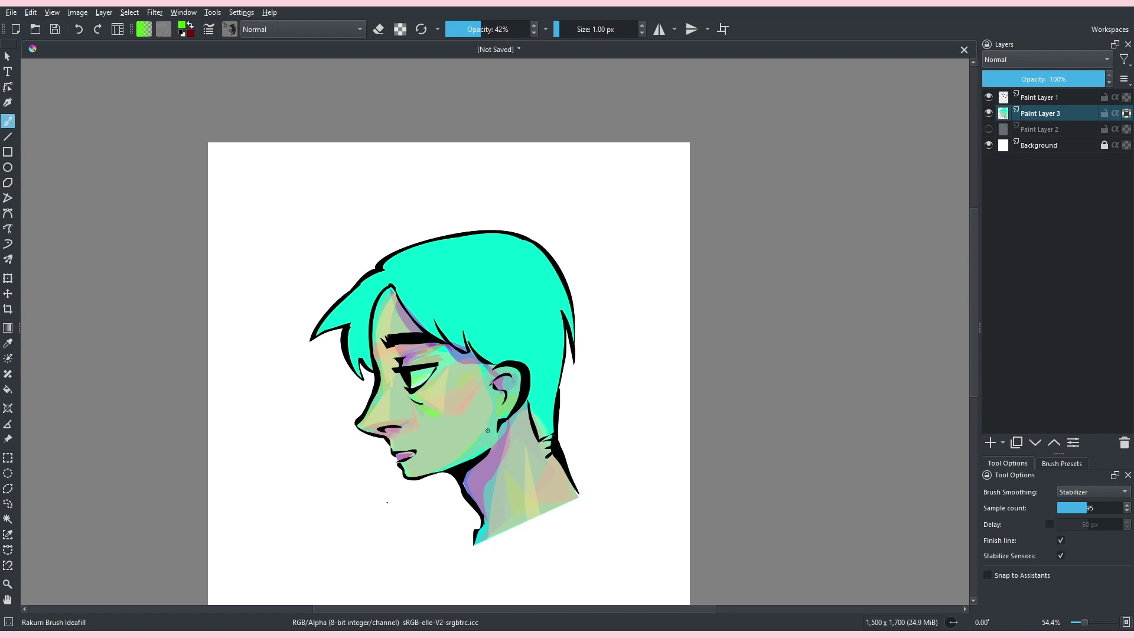
pyautogui.moveTo(510, 360)
pyautogui.mouseDown()
pyautogui.moveTo(487, 327)
pyautogui.moveTo(460, 329)
pyautogui.mouseUp()
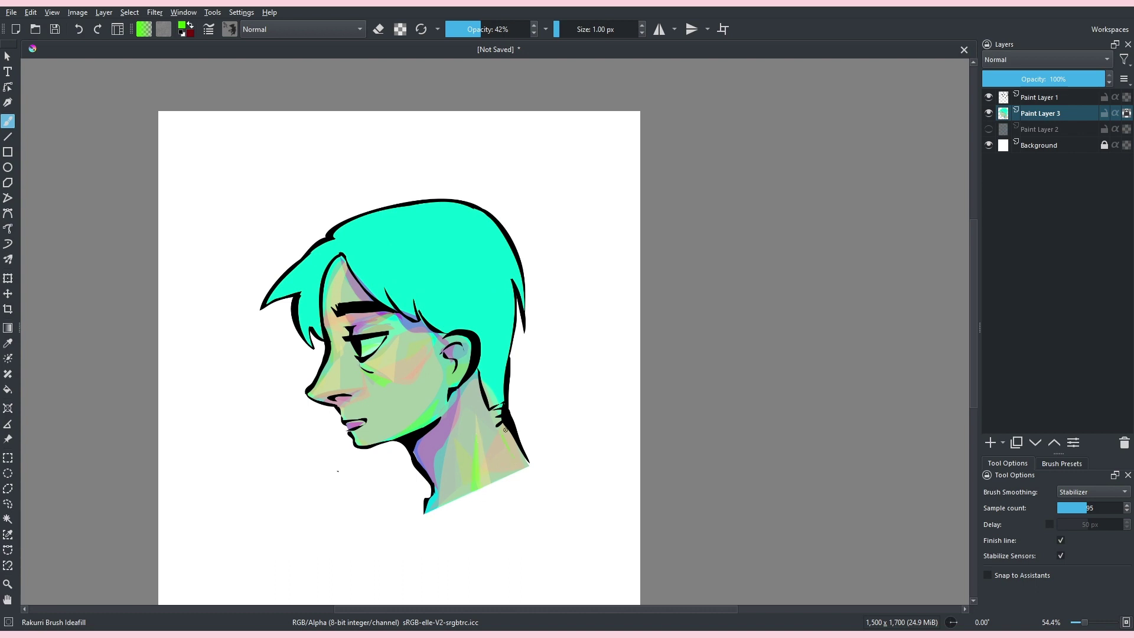
# - Glaze the bridge of the nose with translucent turquoise and add translucent light yellow around the eye and cheek
pyautogui.click(99, 384)
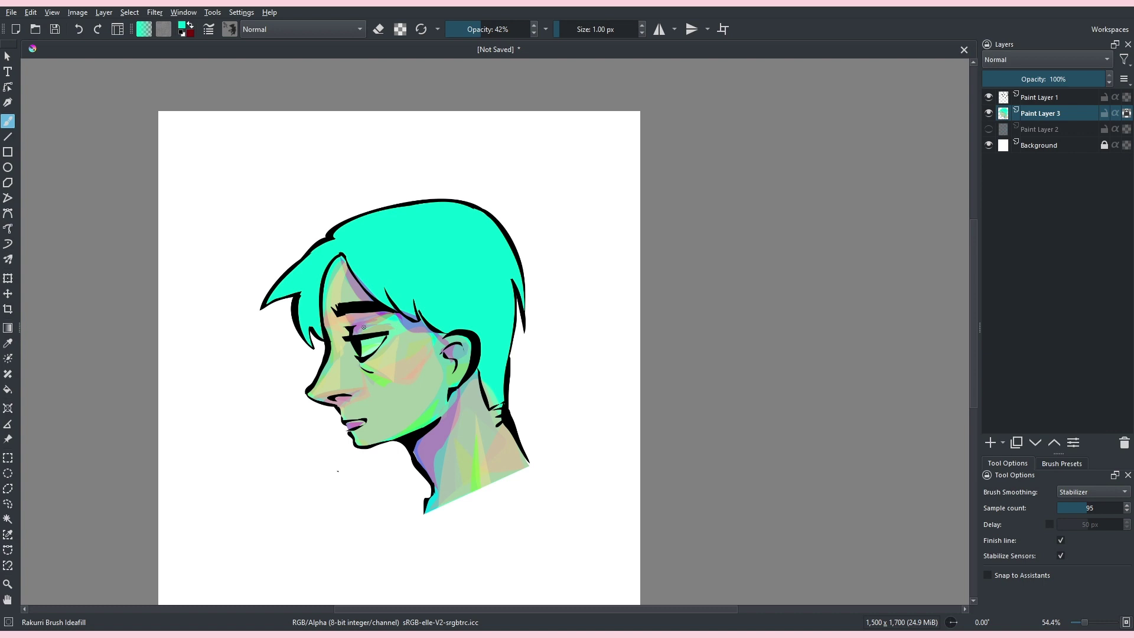
pyautogui.moveTo(331, 332); pyautogui.dragTo(334, 356)
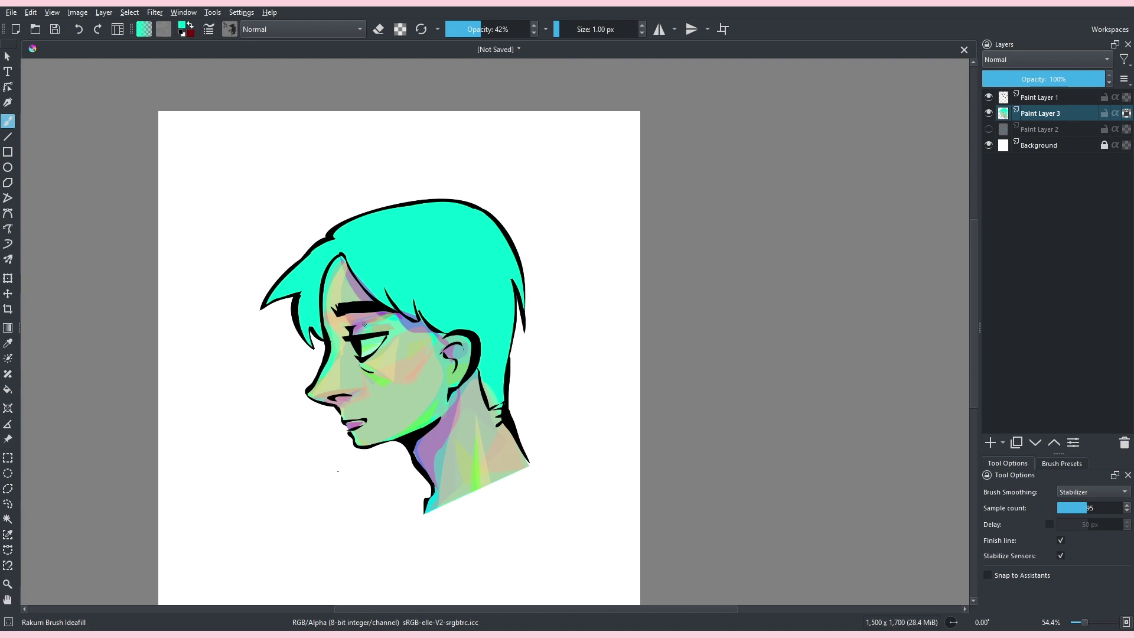
pyautogui.click(69, 356)
pyautogui.click(361, 332)
pyautogui.moveTo(401, 336); pyautogui.dragTo(422, 356)
pyautogui.moveTo(352, 343); pyautogui.dragTo(371, 362)
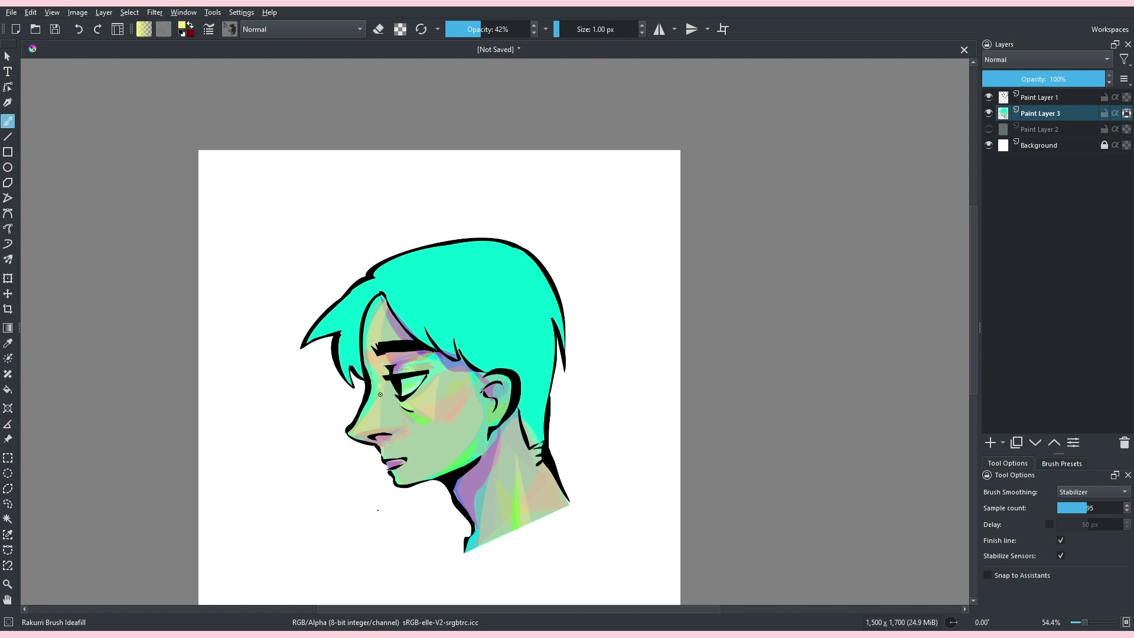
# - Choose orange and glaze the bridge of the nose and the area below the lower lip with it
pyautogui.moveTo(380, 395); pyautogui.dragTo(362, 423)
pyautogui.hotkey('ctrl', 'z')
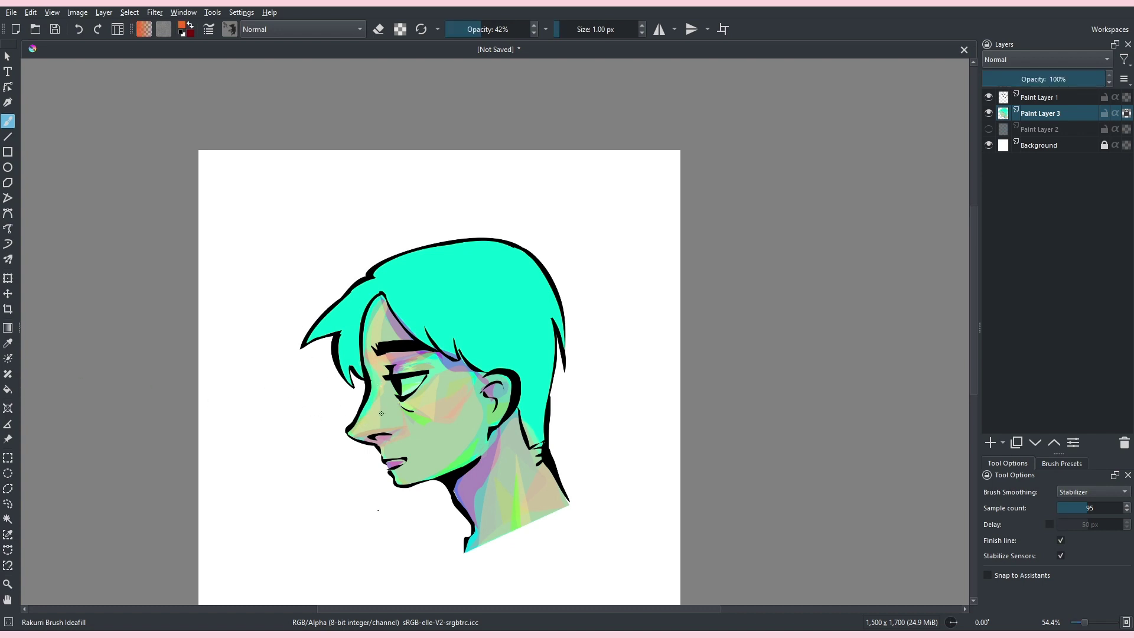
pyautogui.moveTo(380, 380); pyautogui.dragTo(356, 425)
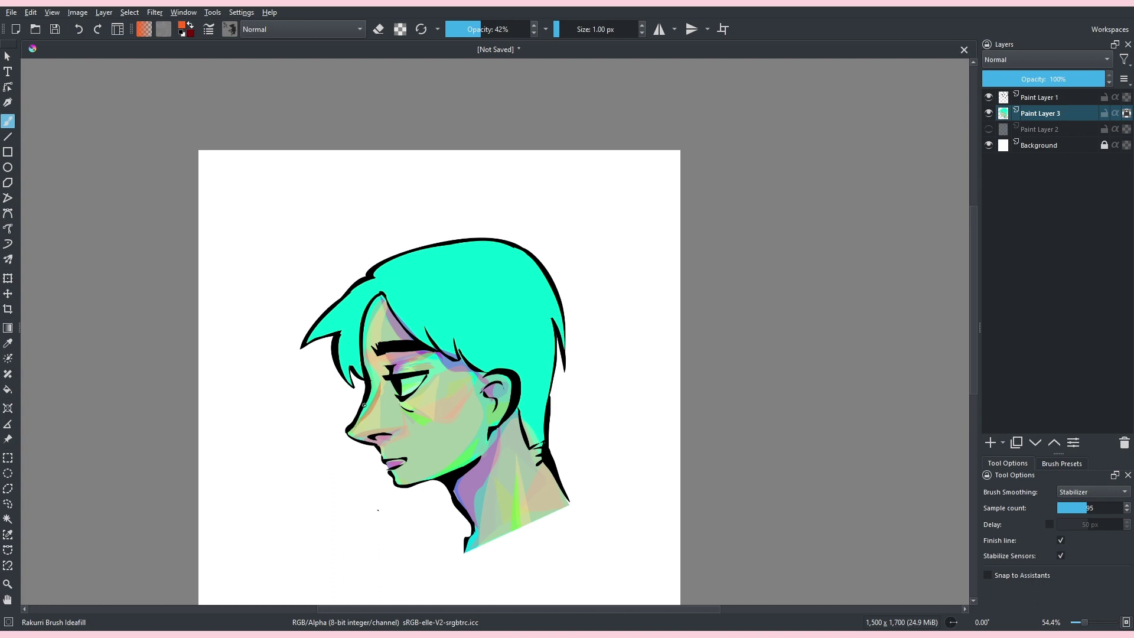
pyautogui.moveTo(295, 270)
pyautogui.mouseDown()
pyautogui.moveTo(397, 298)
pyautogui.moveTo(391, 185)
pyautogui.mouseUp()
pyautogui.moveTo(498, 134); pyautogui.dragTo(463, 114)
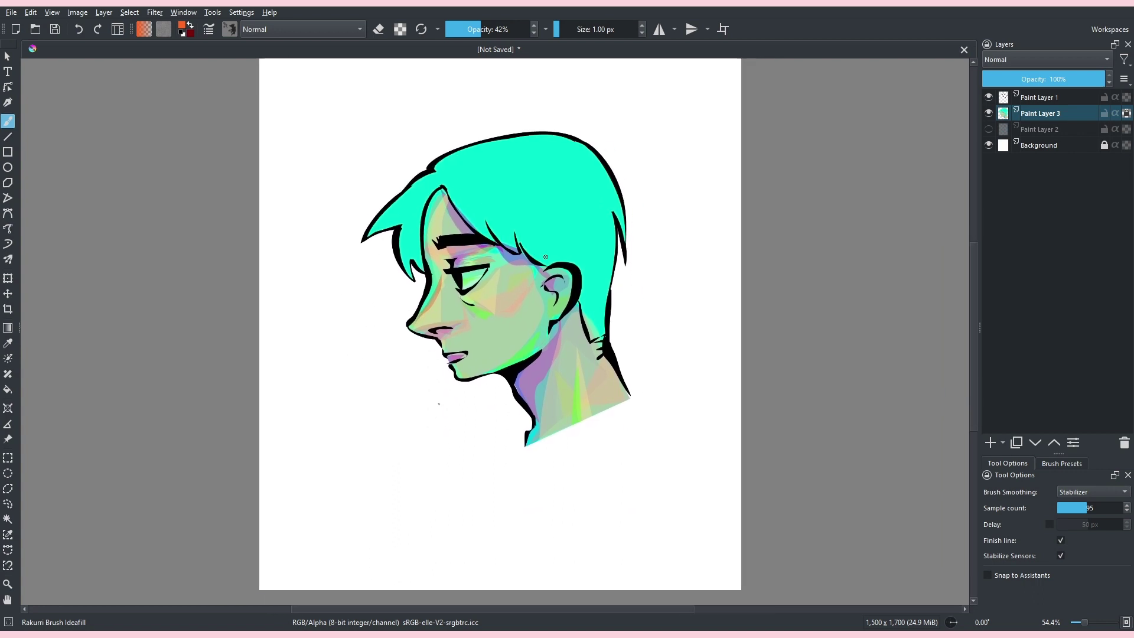
pyautogui.moveTo(455, 369); pyautogui.dragTo(474, 372)
pyautogui.moveTo(464, 245); pyautogui.dragTo(452, 339)
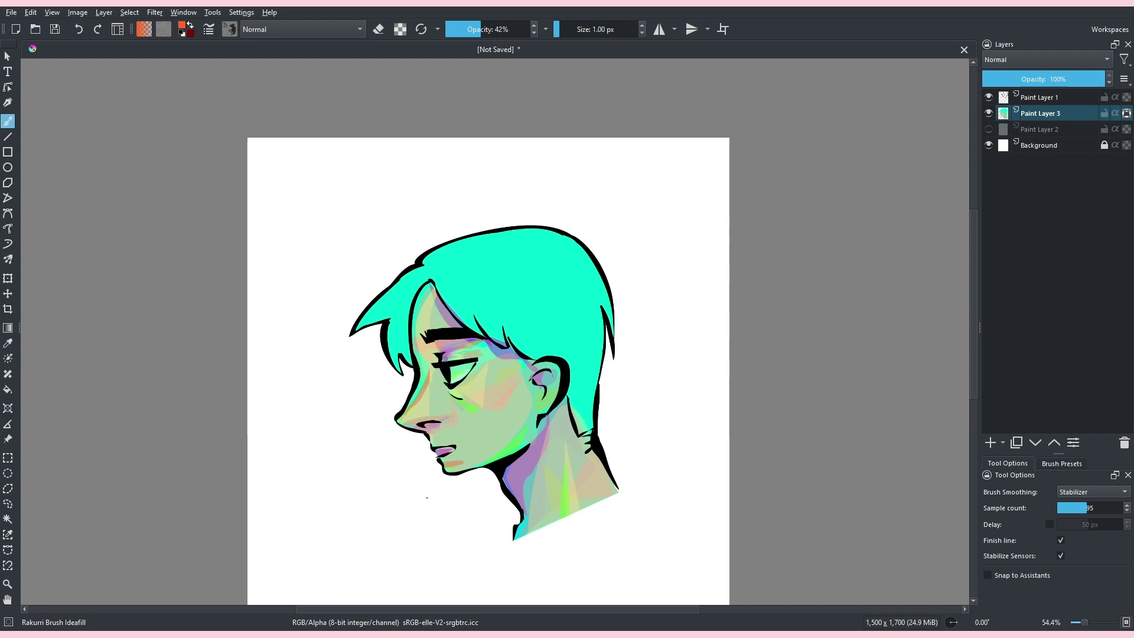
# - Glaze the inner ear and the shadowed front of the neck with translucent orange
pyautogui.scroll(-3, 445, 358)
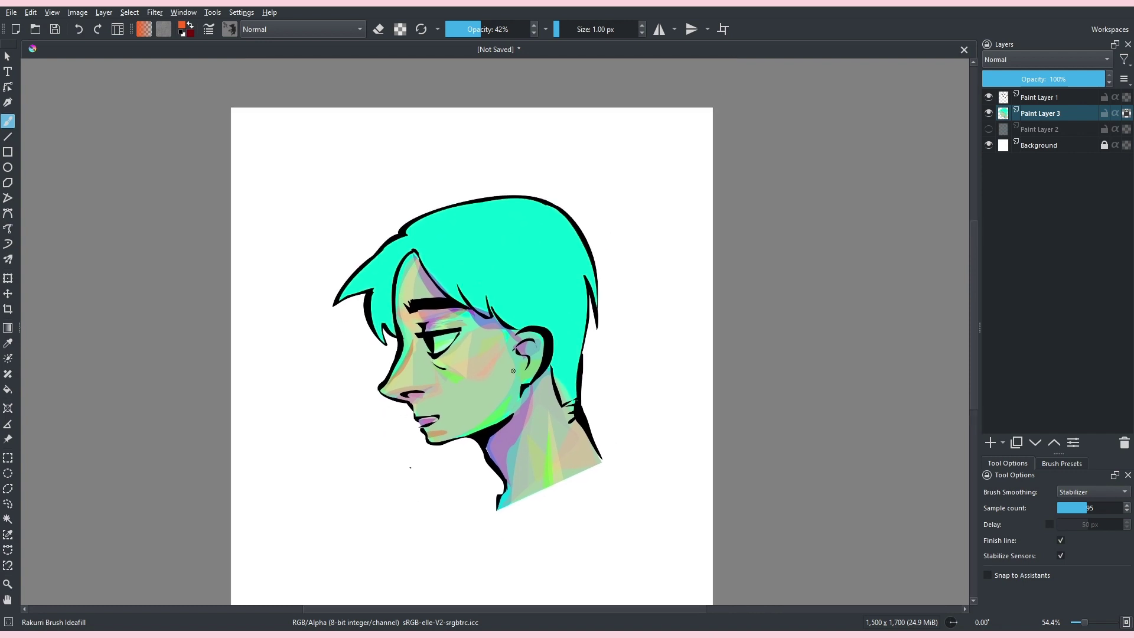
pyautogui.moveTo(523, 354)
pyautogui.mouseDown()
pyautogui.moveTo(539, 380)
pyautogui.moveTo(509, 391)
pyautogui.moveTo(521, 356)
pyautogui.moveTo(523, 379)
pyautogui.moveTo(542, 357)
pyautogui.moveTo(517, 344)
pyautogui.mouseUp()
pyautogui.scroll(-1, 397, 265)
pyautogui.moveTo(505, 473)
pyautogui.mouseDown()
pyautogui.moveTo(547, 357)
pyautogui.moveTo(545, 345)
pyautogui.moveTo(520, 341)
pyautogui.mouseUp()
pyautogui.scroll(3, 451, 372)
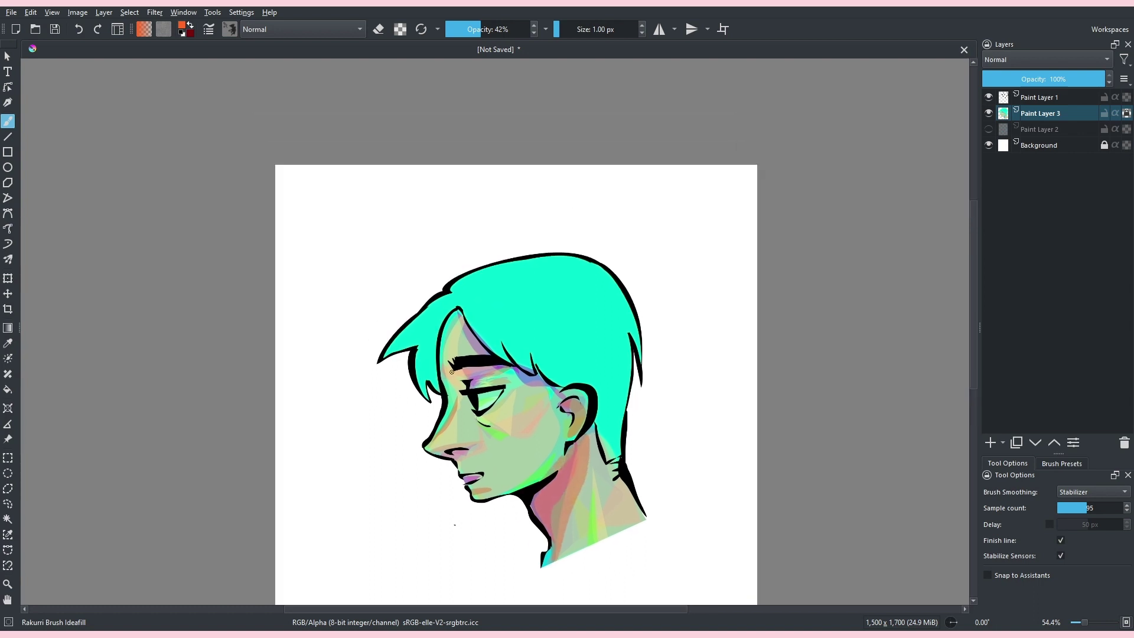
# - Glaze the upper eyelid, cheek and nose with translucent orange and salmon shapes
pyautogui.moveTo(465, 389)
pyautogui.mouseDown()
pyautogui.moveTo(459, 373)
pyautogui.moveTo(515, 367)
pyautogui.moveTo(496, 378)
pyautogui.moveTo(515, 380)
pyautogui.mouseUp()
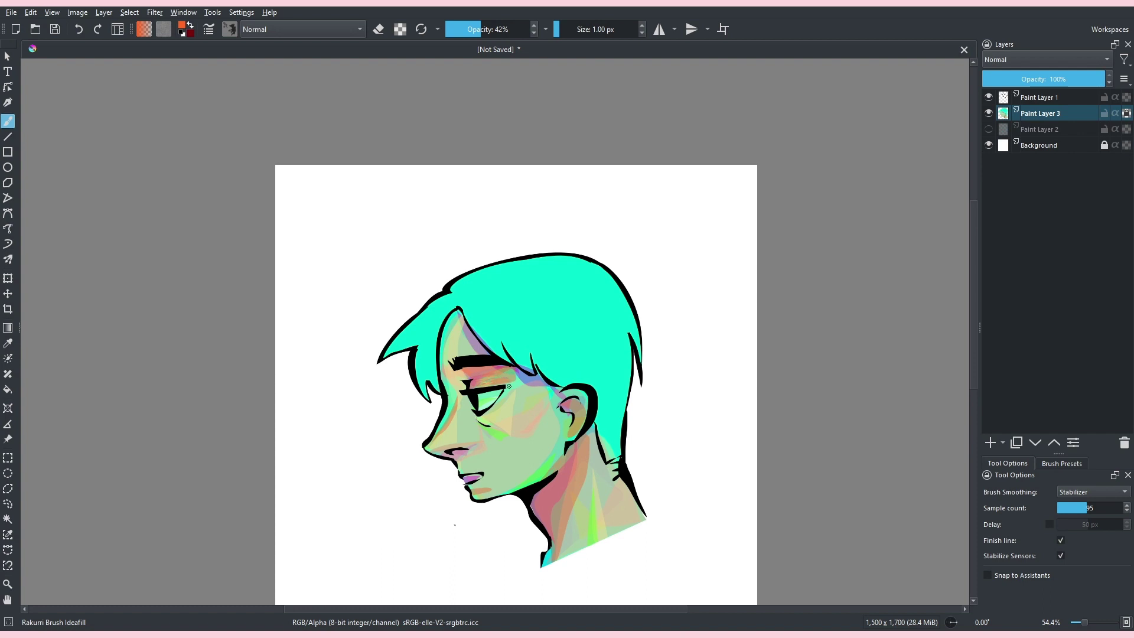
pyautogui.moveTo(477, 418)
pyautogui.mouseDown()
pyautogui.moveTo(512, 413)
pyautogui.moveTo(510, 397)
pyautogui.mouseUp()
pyautogui.moveTo(506, 309)
pyautogui.mouseDown()
pyautogui.moveTo(583, 142)
pyautogui.moveTo(489, 278)
pyautogui.mouseUp()
pyautogui.hotkey('ctrl', 'z')
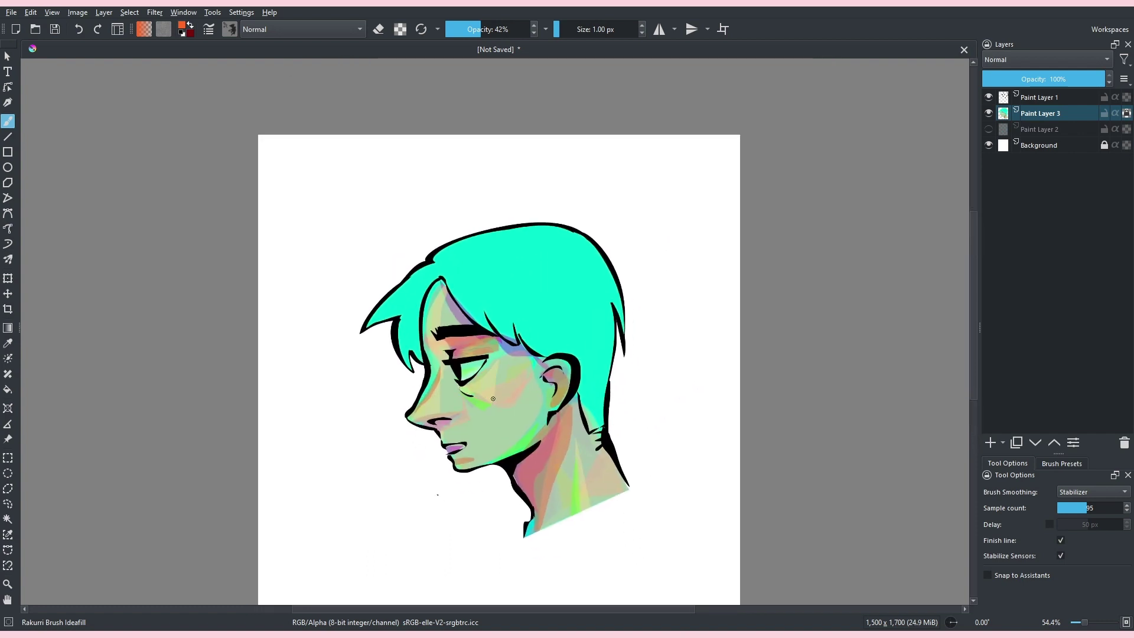
pyautogui.moveTo(473, 391)
pyautogui.mouseDown()
pyautogui.moveTo(512, 401)
pyautogui.moveTo(525, 361)
pyautogui.moveTo(525, 322)
pyautogui.moveTo(514, 314)
pyautogui.mouseUp()
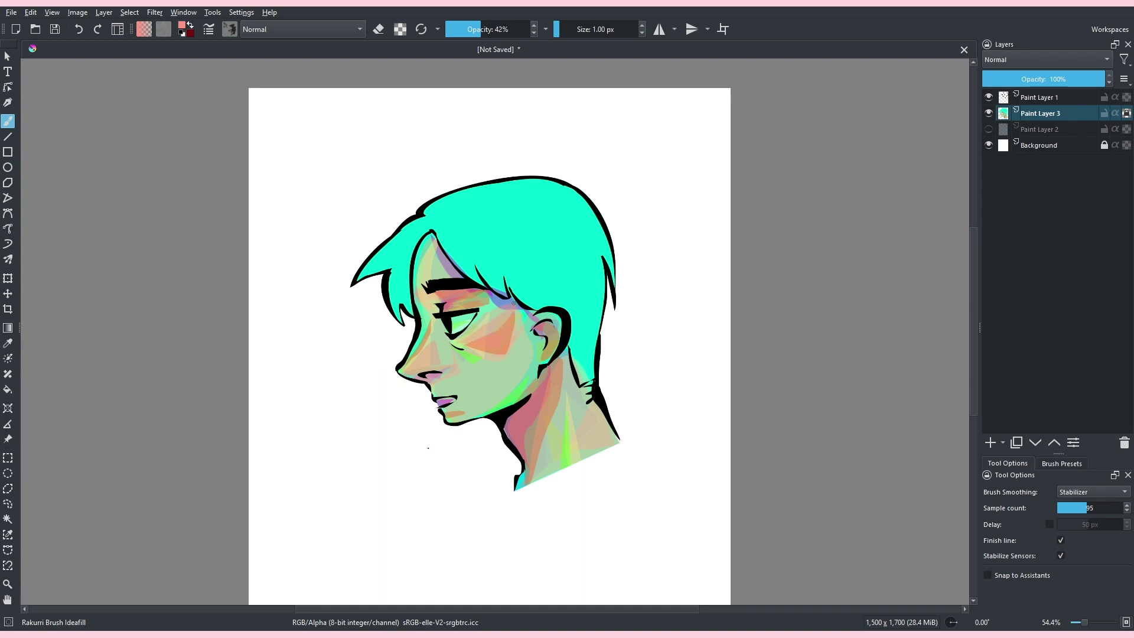
pyautogui.moveTo(386, 179); pyautogui.dragTo(499, 218)
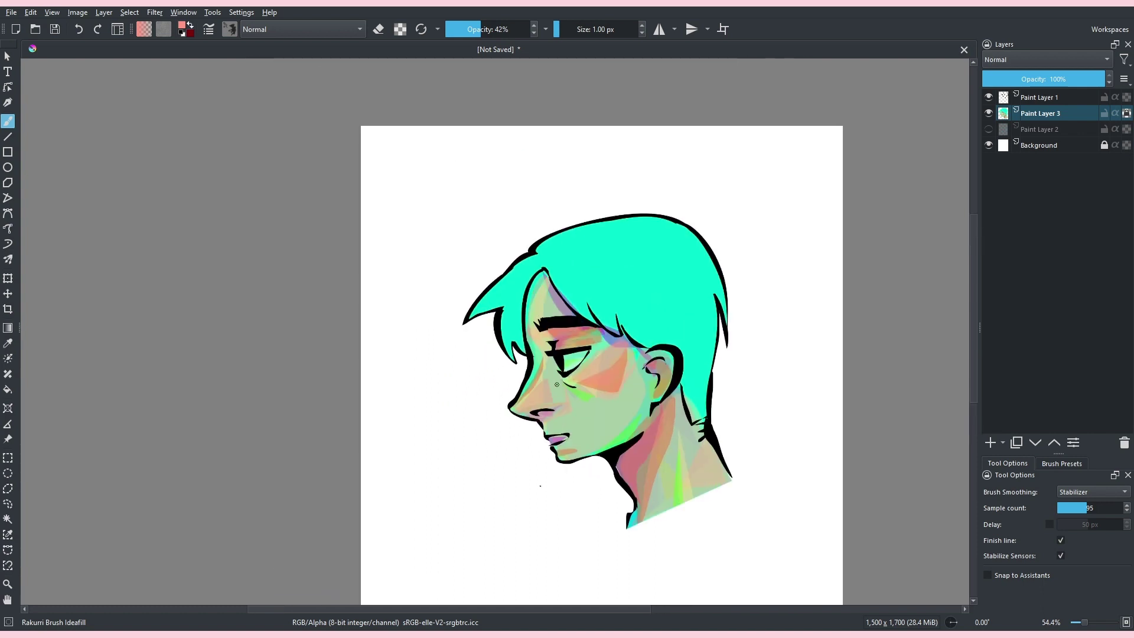
# - Choose a light peach colour and glaze the cheek, jaw and chin with translucent shapes
pyautogui.moveTo(123, 391); pyautogui.dragTo(100, 361)
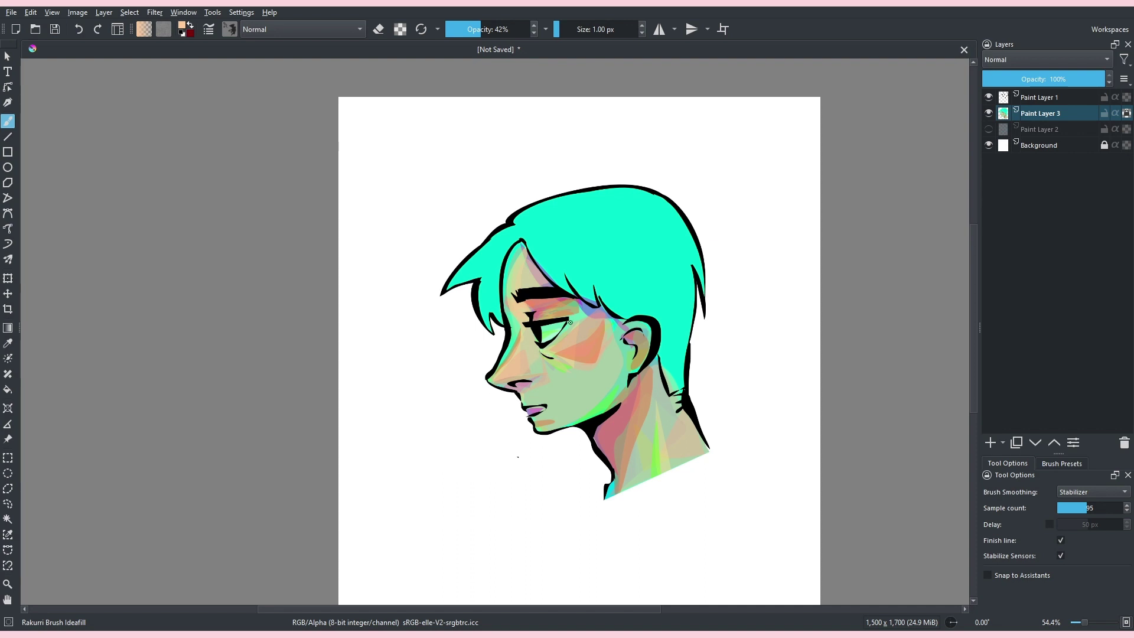
pyautogui.moveTo(570, 322)
pyautogui.mouseDown()
pyautogui.moveTo(590, 310)
pyautogui.moveTo(584, 345)
pyautogui.moveTo(623, 381)
pyautogui.moveTo(617, 396)
pyautogui.mouseUp()
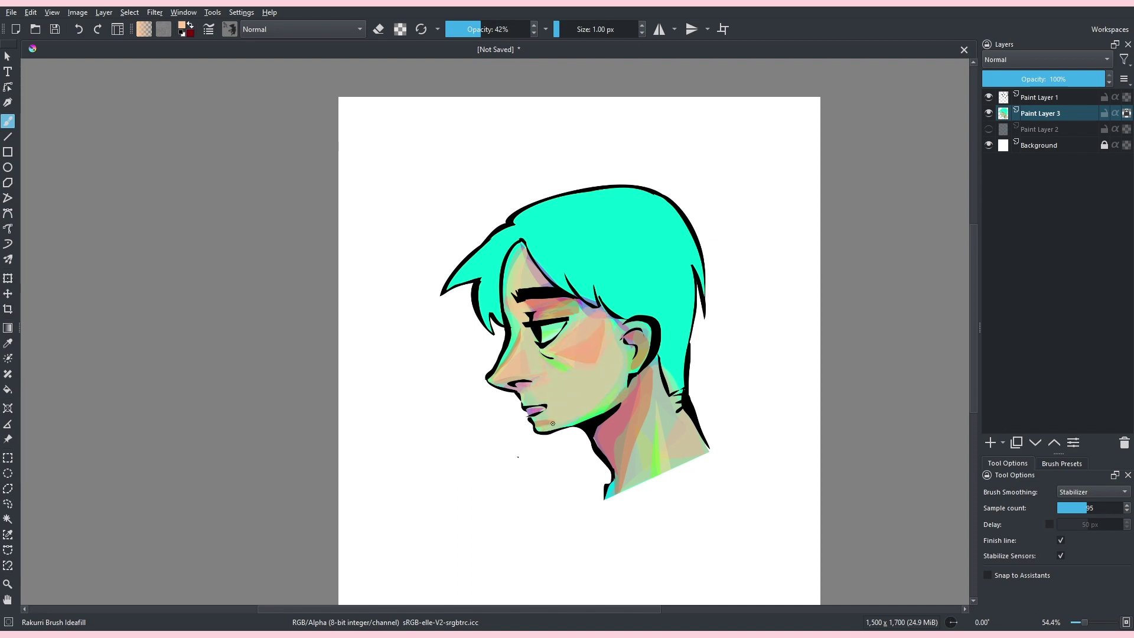
pyautogui.moveTo(552, 424); pyautogui.dragTo(534, 421)
pyautogui.moveTo(634, 241)
pyautogui.mouseDown()
pyautogui.moveTo(638, 121)
pyautogui.moveTo(613, 207)
pyautogui.moveTo(576, 272)
pyautogui.moveTo(570, 94)
pyautogui.moveTo(583, 234)
pyautogui.mouseUp()
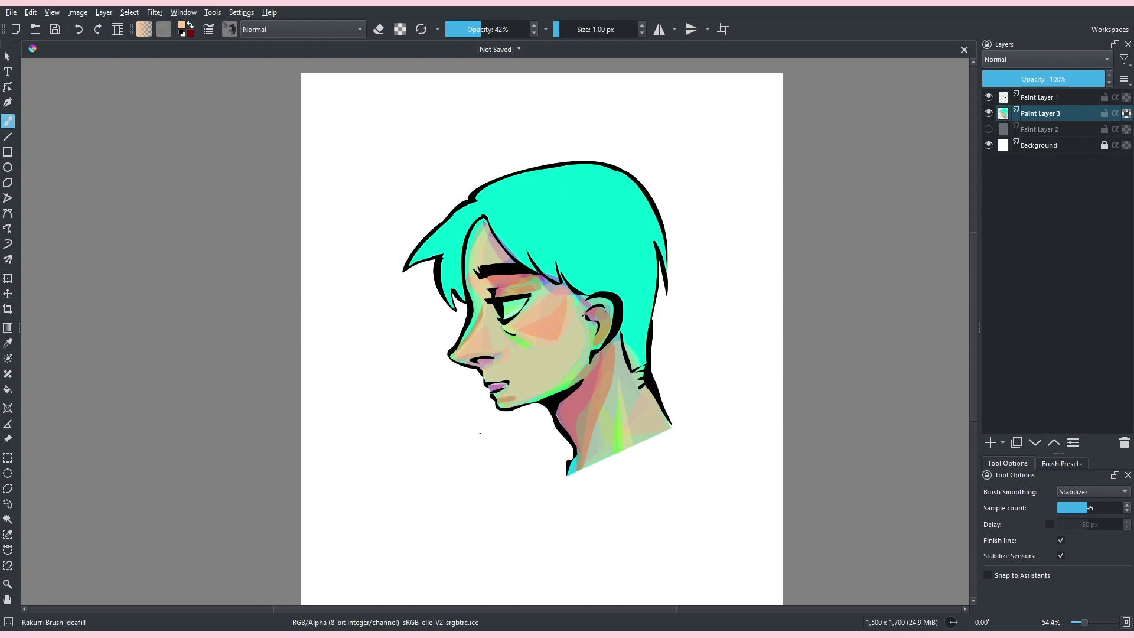
# - Choose turquoise and add translucent accents around the nostril and the side of the nose
pyautogui.click(80, 343)
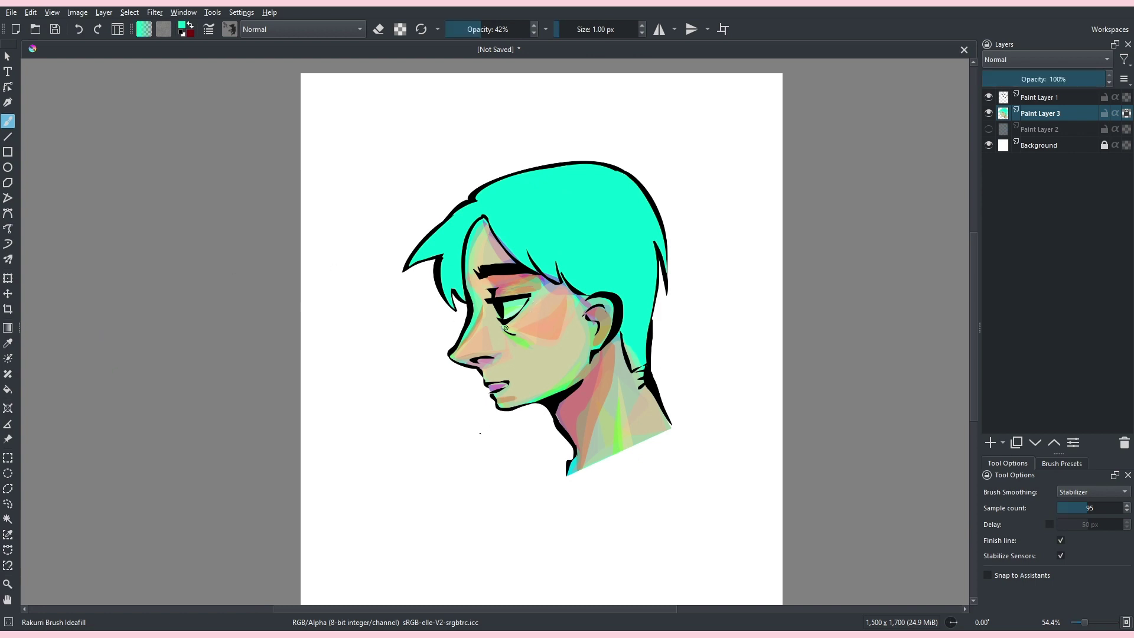
pyautogui.moveTo(499, 338); pyautogui.dragTo(510, 356)
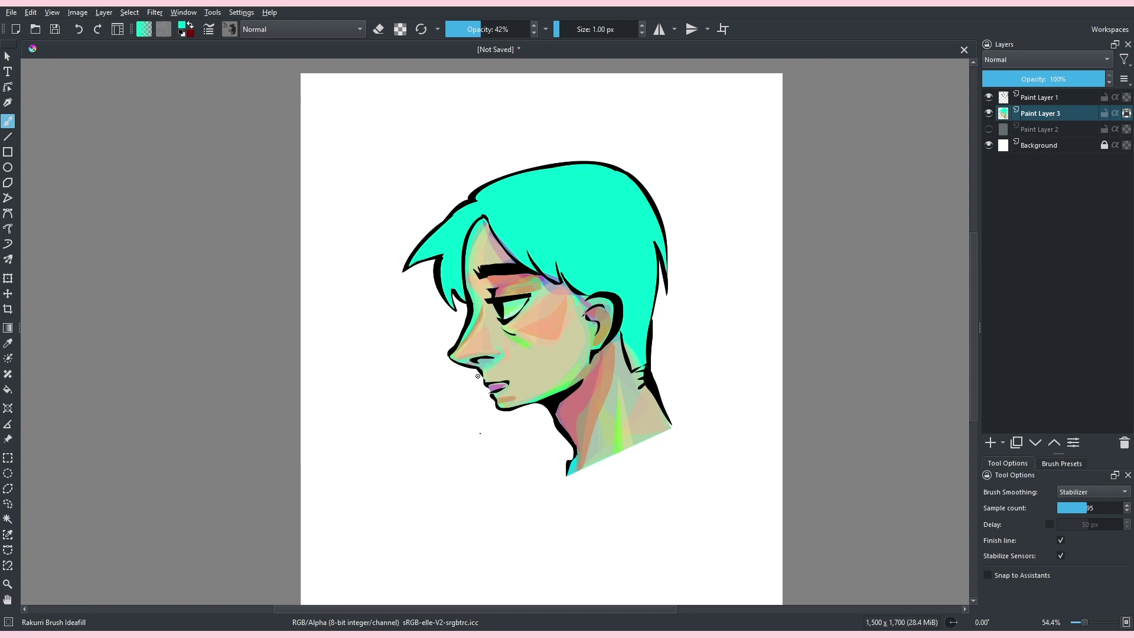
pyautogui.scroll(3, 421, 229)
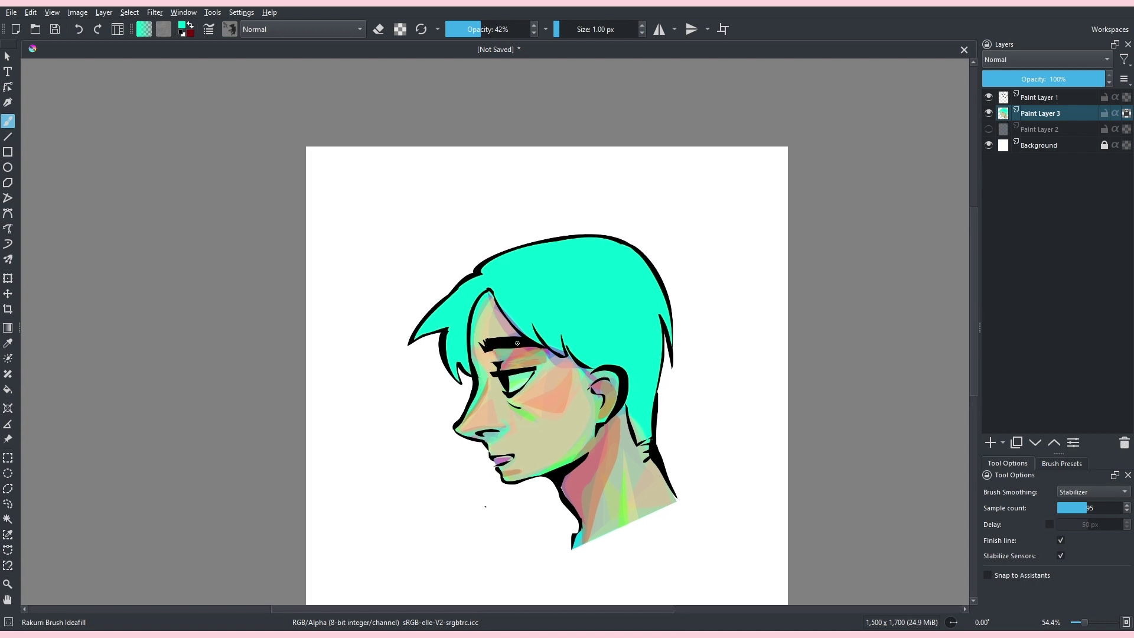
pyautogui.scroll(-3, 499, 342)
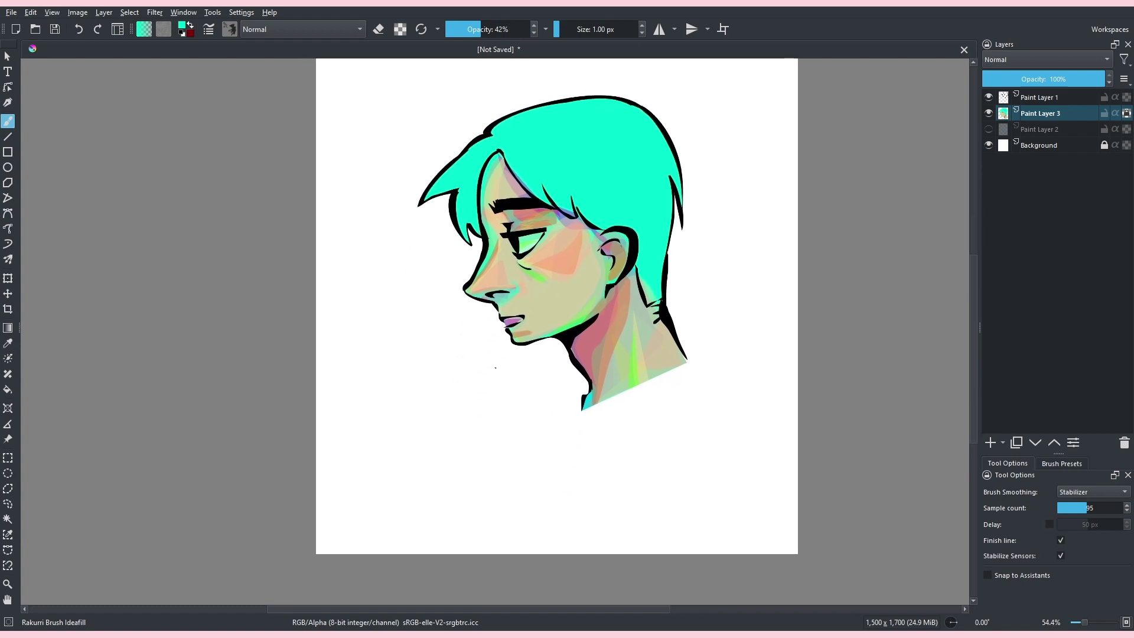
pyautogui.scroll(1, 536, 361)
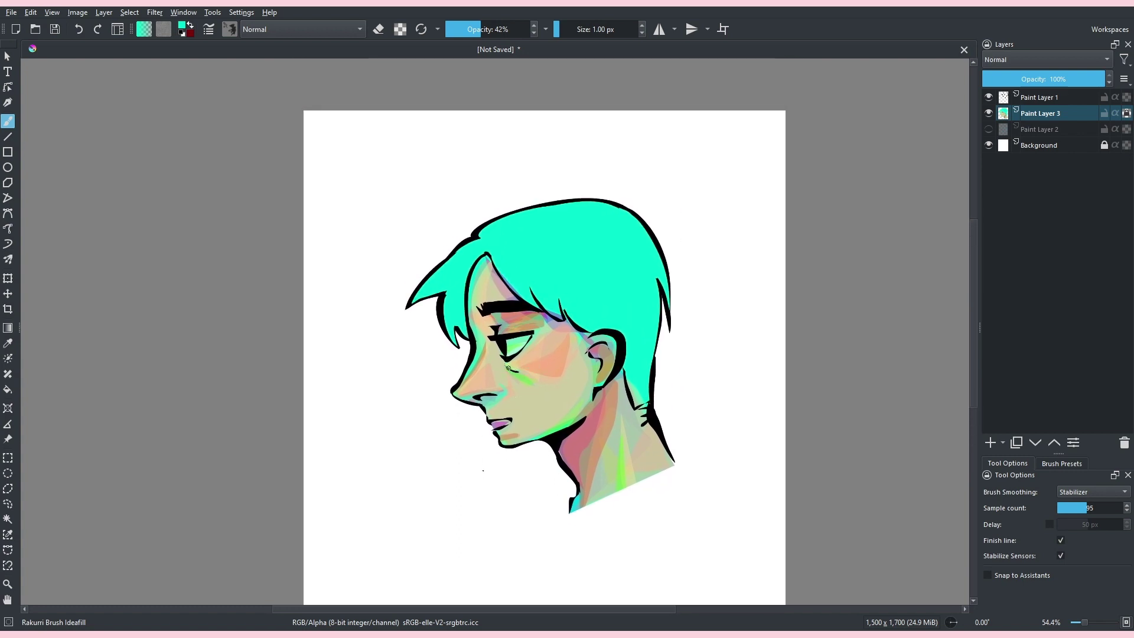
pyautogui.scroll(-2, 476, 278)
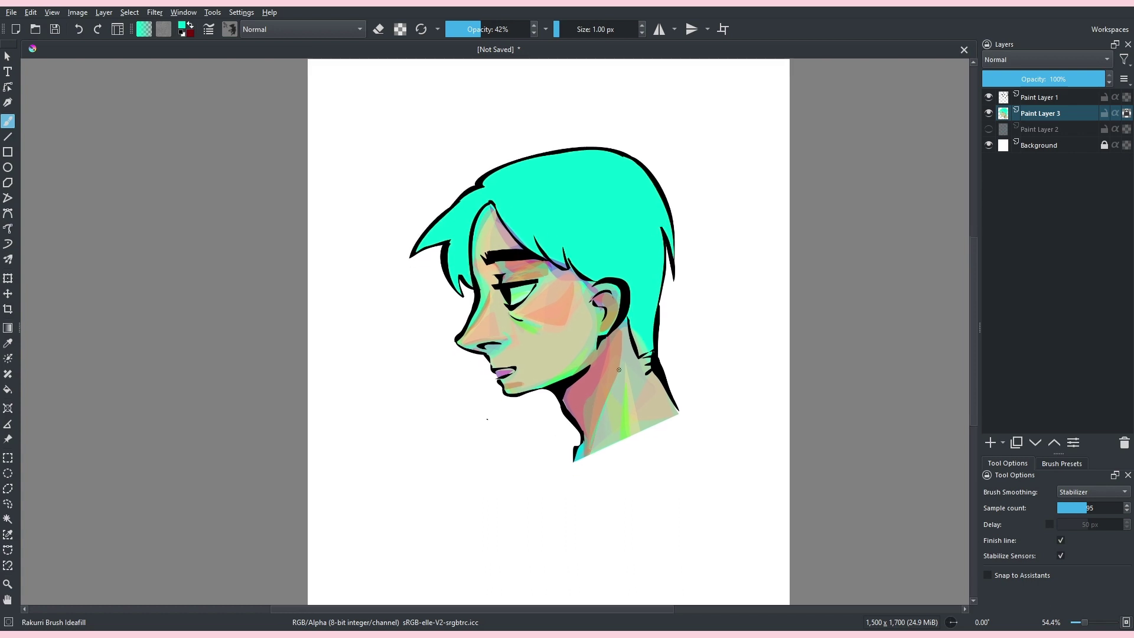
# - Add a translucent turquoise accent to the front of the neck just below the jaw
pyautogui.moveTo(604, 374)
pyautogui.mouseDown()
pyautogui.moveTo(593, 479)
pyautogui.moveTo(550, 383)
pyautogui.moveTo(542, 389)
pyautogui.mouseUp()
pyautogui.hotkey('ctrl', 'z')
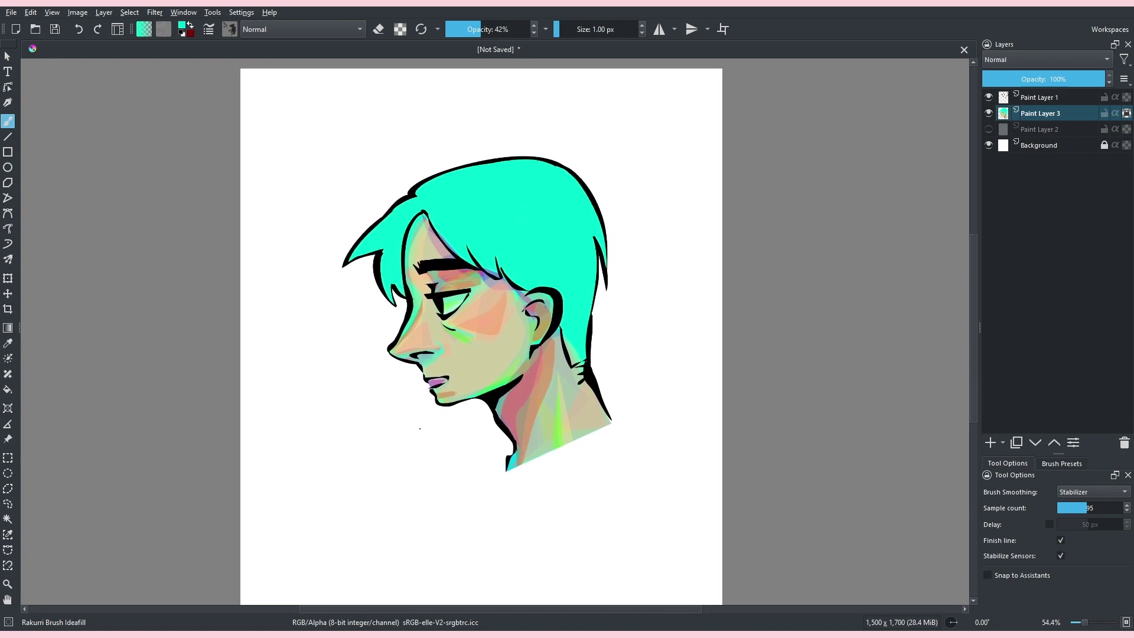
pyautogui.moveTo(515, 394); pyautogui.dragTo(504, 404)
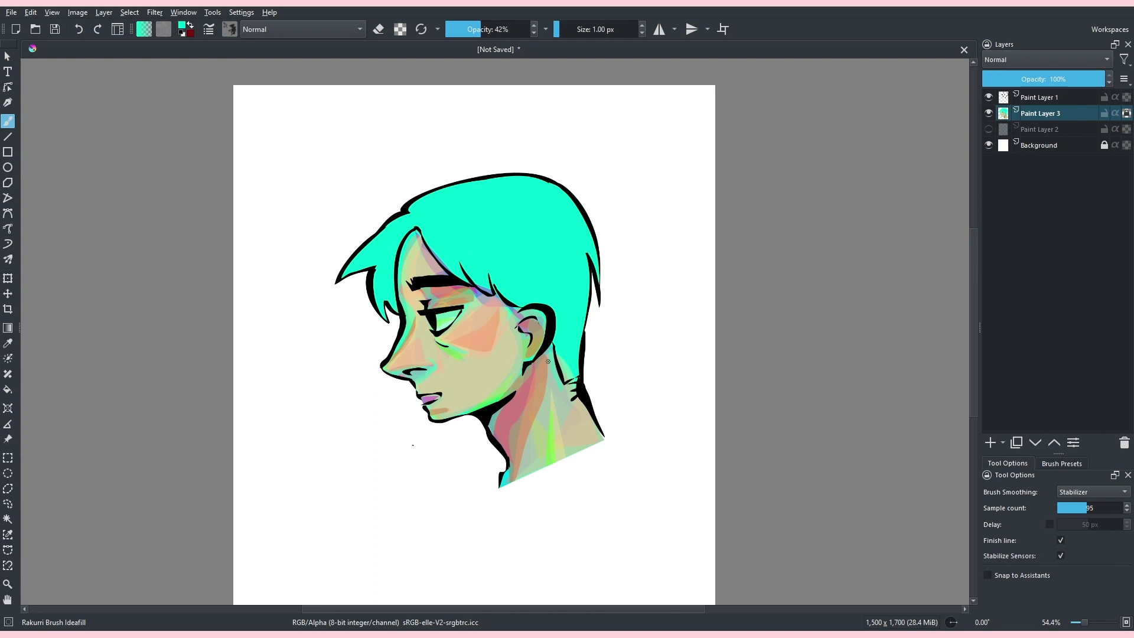
# - Choose coral red and glaze the front and side of the neck with translucent shapes
pyautogui.moveTo(548, 361); pyautogui.dragTo(546, 349)
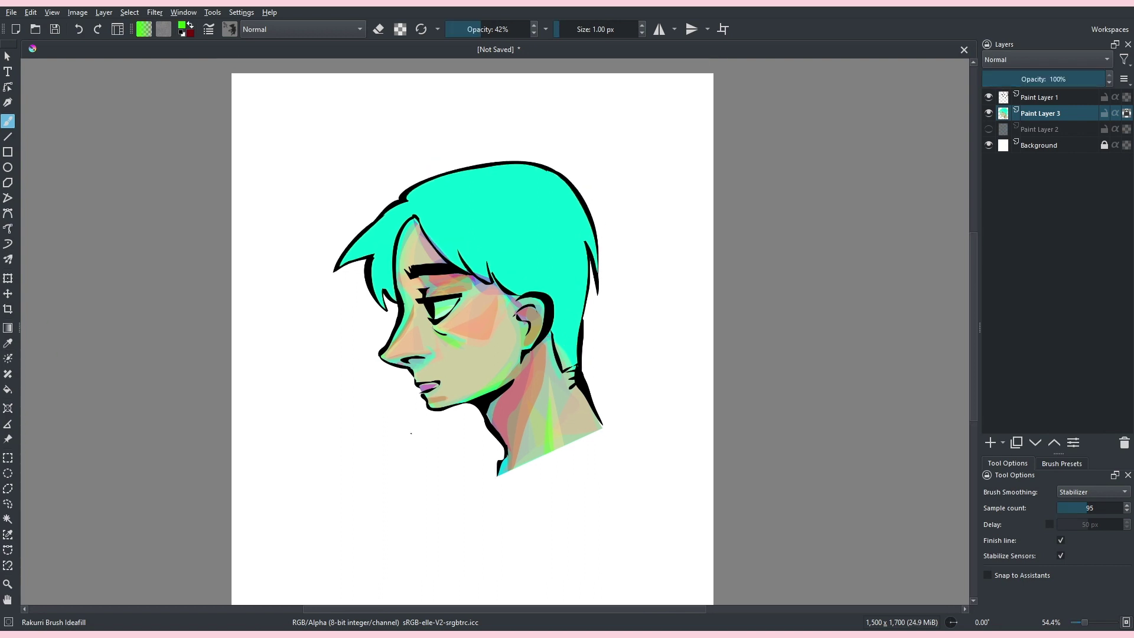
pyautogui.click(69, 387)
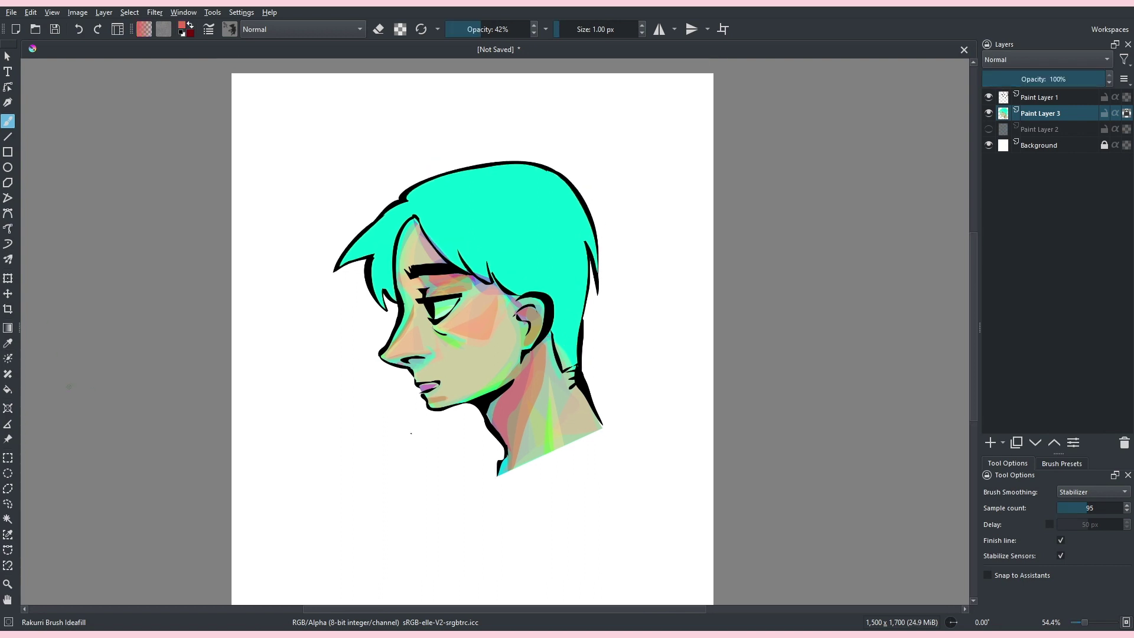
pyautogui.click(497, 465)
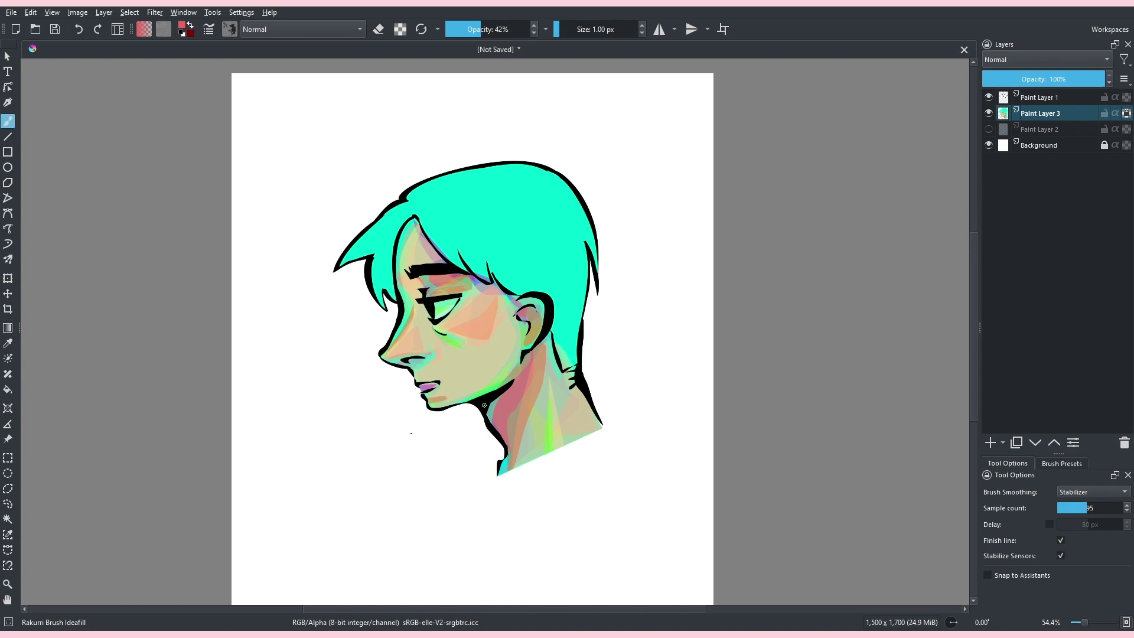
pyautogui.moveTo(484, 405)
pyautogui.mouseDown()
pyautogui.moveTo(519, 367)
pyautogui.moveTo(638, 447)
pyautogui.moveTo(613, 454)
pyautogui.mouseUp()
pyautogui.hotkey('ctrl', 'z')
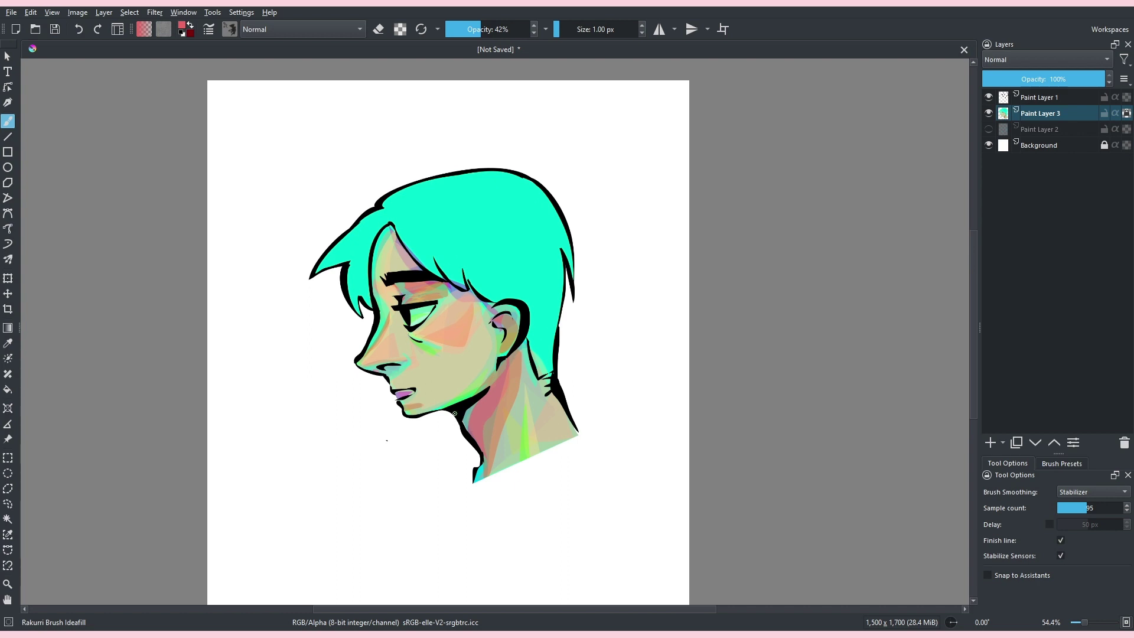
pyautogui.moveTo(505, 434)
pyautogui.mouseDown()
pyautogui.moveTo(523, 398)
pyautogui.moveTo(528, 470)
pyautogui.moveTo(556, 384)
pyautogui.moveTo(533, 369)
pyautogui.moveTo(526, 332)
pyautogui.mouseUp()
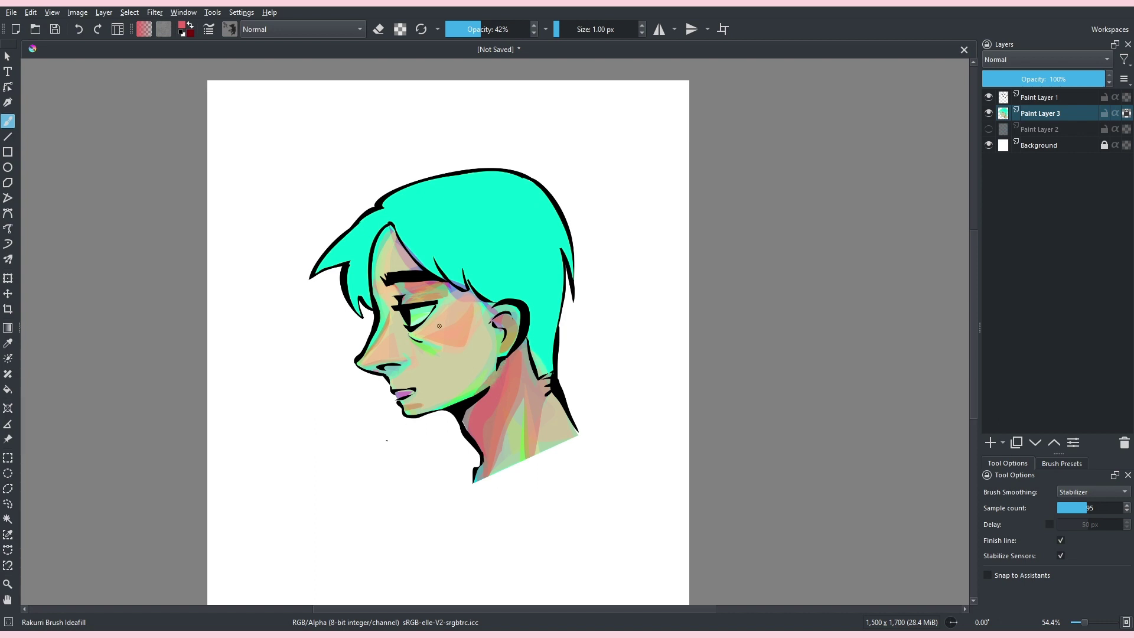
# - Choose light peach and glaze the middle and back of the neck with translucent shapes
pyautogui.moveTo(439, 326); pyautogui.dragTo(446, 314)
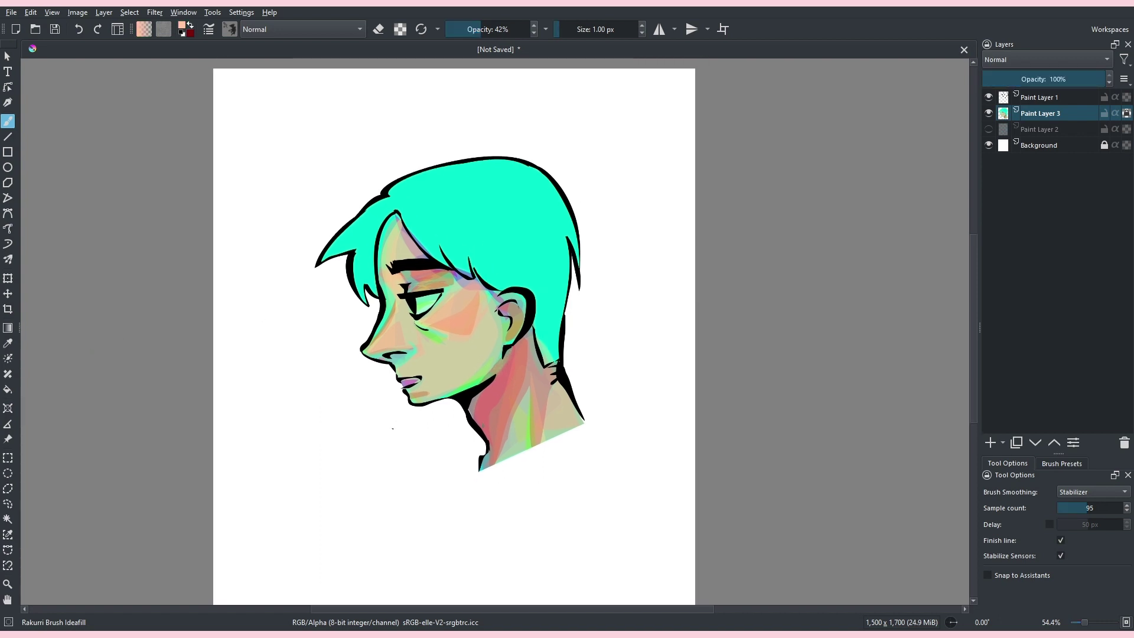
pyautogui.moveTo(523, 381); pyautogui.dragTo(540, 446)
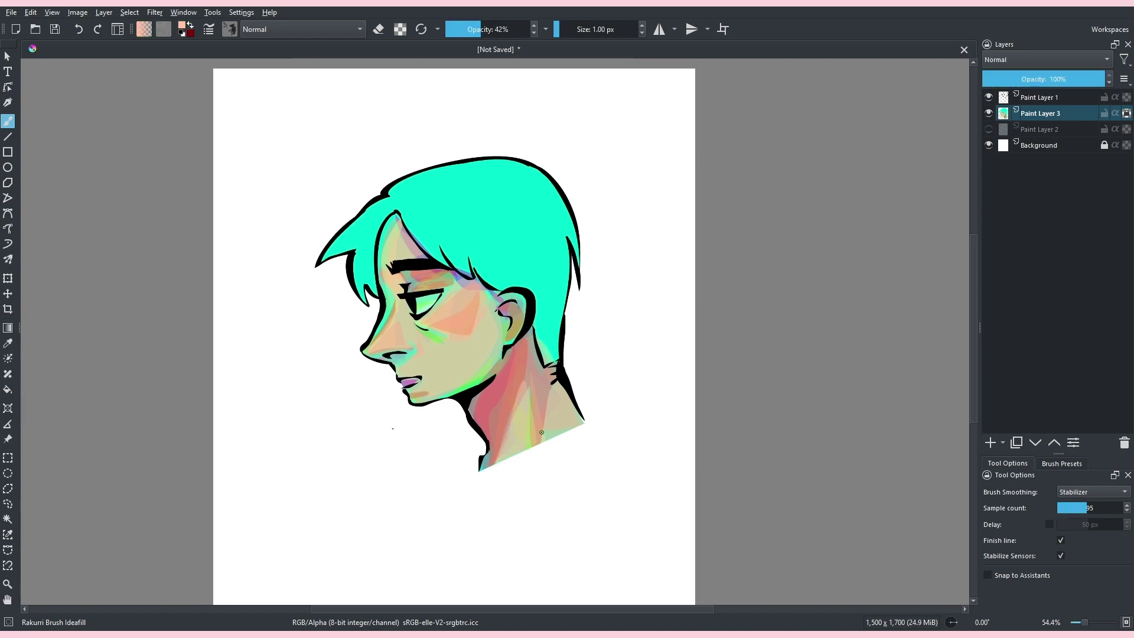
pyautogui.moveTo(527, 381)
pyautogui.mouseDown()
pyautogui.moveTo(501, 461)
pyautogui.moveTo(531, 425)
pyautogui.moveTo(535, 446)
pyautogui.moveTo(556, 377)
pyautogui.mouseUp()
pyautogui.moveTo(585, 427); pyautogui.dragTo(620, 428)
pyautogui.moveTo(478, 293); pyautogui.dragTo(534, 303)
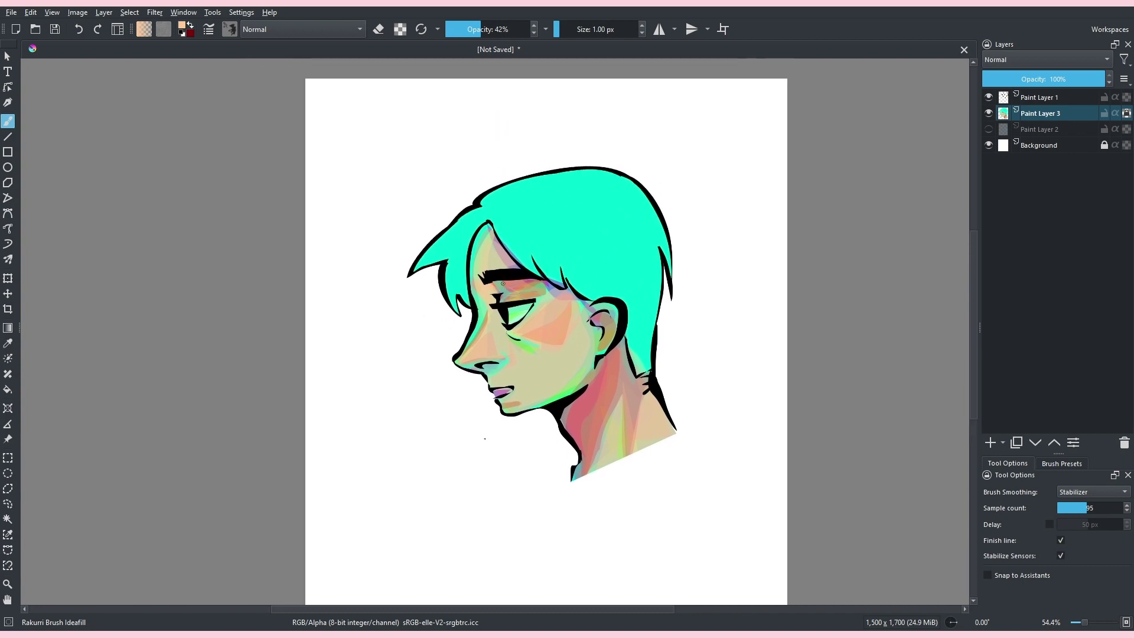
# - Choose purple and add translucent accents to the upper eyelid and around the nostril
pyautogui.moveTo(514, 291)
pyautogui.mouseDown()
pyautogui.moveTo(529, 286)
pyautogui.moveTo(506, 290)
pyautogui.mouseUp()
pyautogui.click(1, 359)
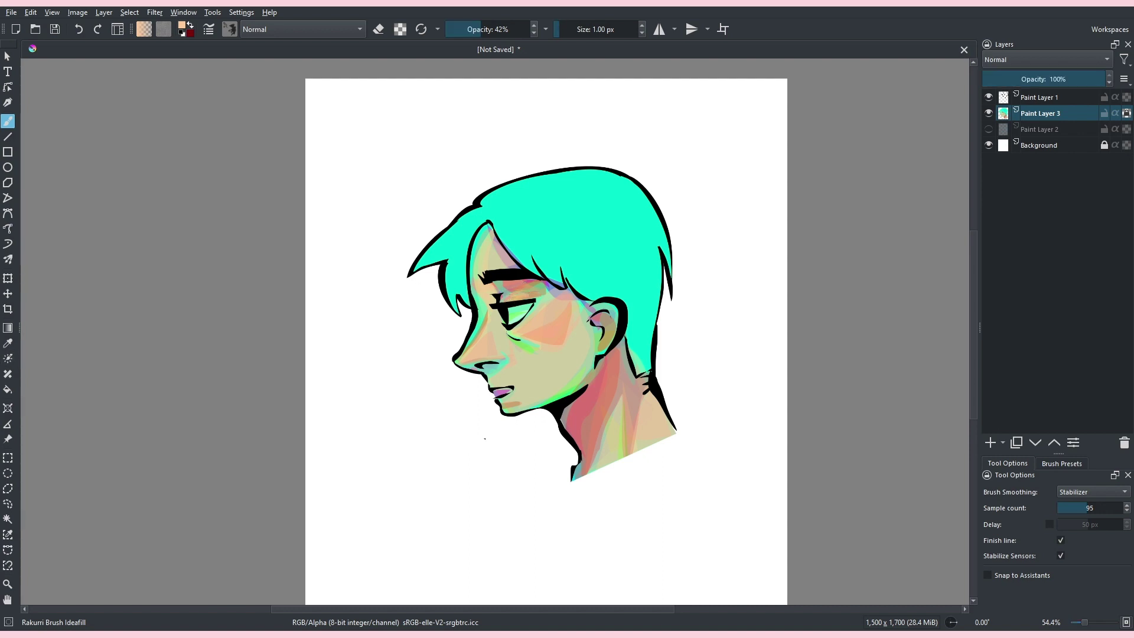
pyautogui.click(499, 293)
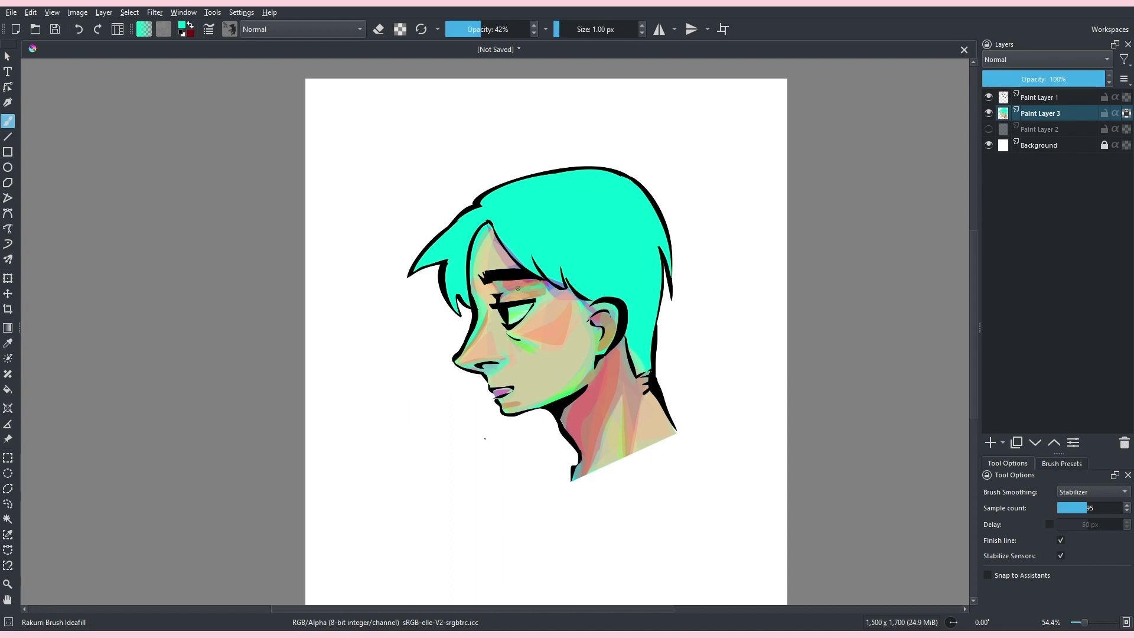
pyautogui.scroll(1, 391, 232)
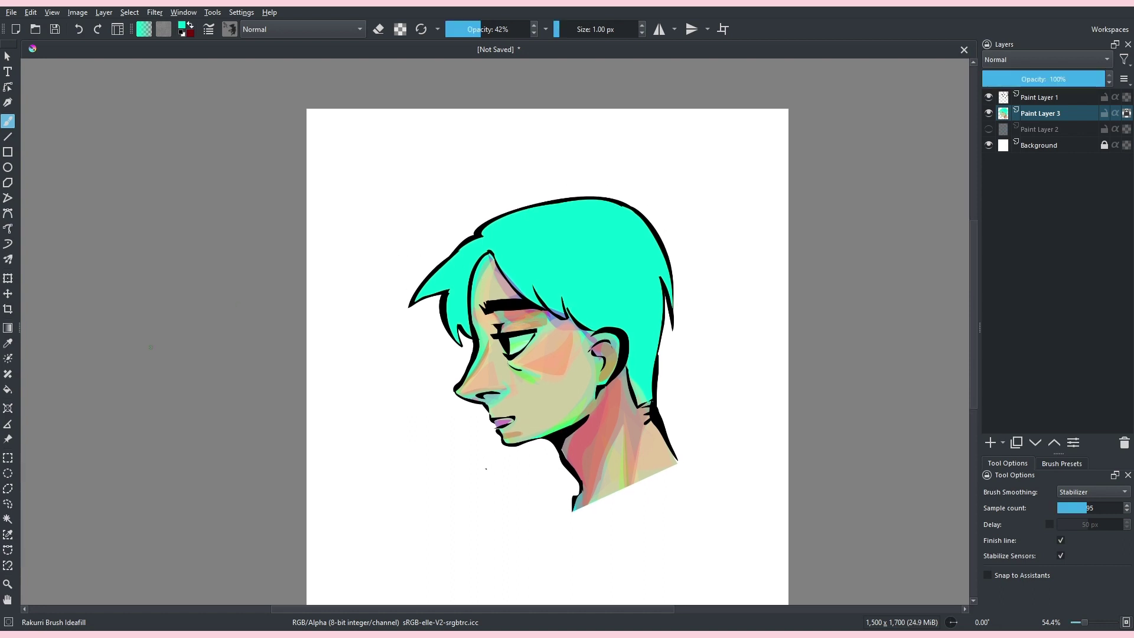
pyautogui.click(63, 368)
pyautogui.click(497, 326)
pyautogui.moveTo(495, 325); pyautogui.dragTo(539, 322)
pyautogui.moveTo(453, 364)
pyautogui.mouseDown()
pyautogui.moveTo(440, 361)
pyautogui.moveTo(486, 391)
pyautogui.moveTo(474, 403)
pyautogui.mouseUp()
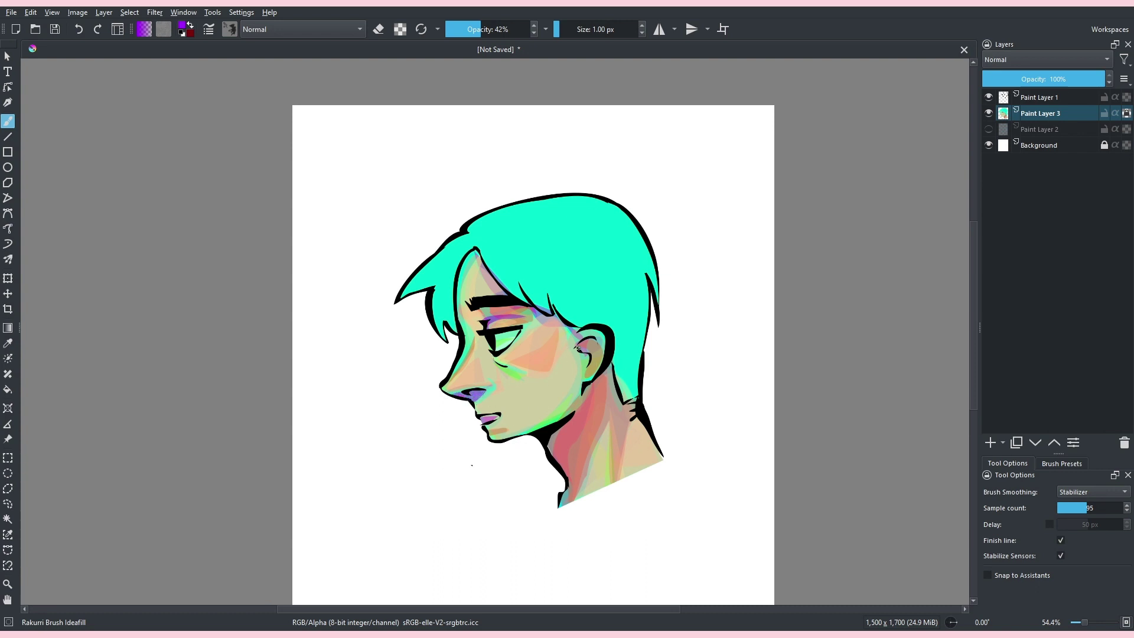
# - Add translucent purple accents inside the ear and along the hairline on the forehead
pyautogui.moveTo(584, 353)
pyautogui.mouseDown()
pyautogui.moveTo(580, 338)
pyautogui.moveTo(586, 348)
pyautogui.mouseUp()
pyautogui.scroll(1, 420, 286)
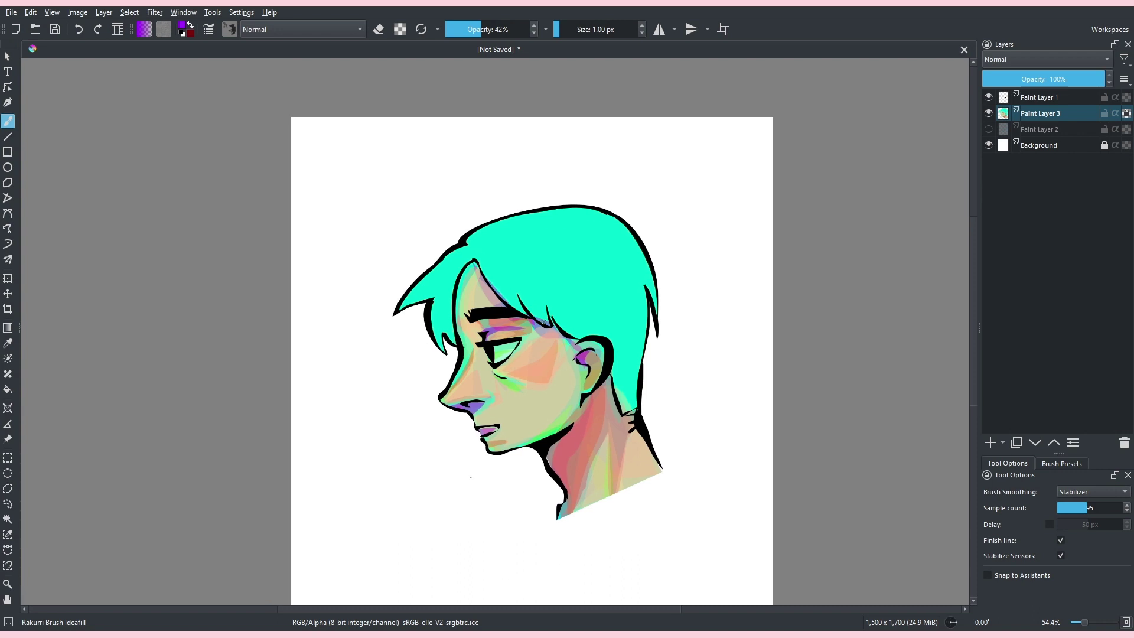
pyautogui.moveTo(477, 265)
pyautogui.mouseDown()
pyautogui.moveTo(506, 317)
pyautogui.moveTo(573, 344)
pyautogui.moveTo(498, 297)
pyautogui.moveTo(503, 234)
pyautogui.moveTo(500, 269)
pyautogui.mouseUp()
# - Add a translucent purple shadow on the neck below the jaw and undo the stray mid-neck shape
pyautogui.moveTo(519, 415)
pyautogui.mouseDown()
pyautogui.moveTo(512, 393)
pyautogui.moveTo(582, 313)
pyautogui.moveTo(584, 330)
pyautogui.moveTo(555, 344)
pyautogui.moveTo(531, 390)
pyautogui.moveTo(532, 452)
pyautogui.moveTo(575, 362)
pyautogui.moveTo(580, 421)
pyautogui.moveTo(586, 352)
pyautogui.moveTo(584, 426)
pyautogui.moveTo(591, 374)
pyautogui.mouseUp()
pyautogui.hotkey('ctrl', 'z')
pyautogui.moveTo(559, 249); pyautogui.dragTo(558, 321)
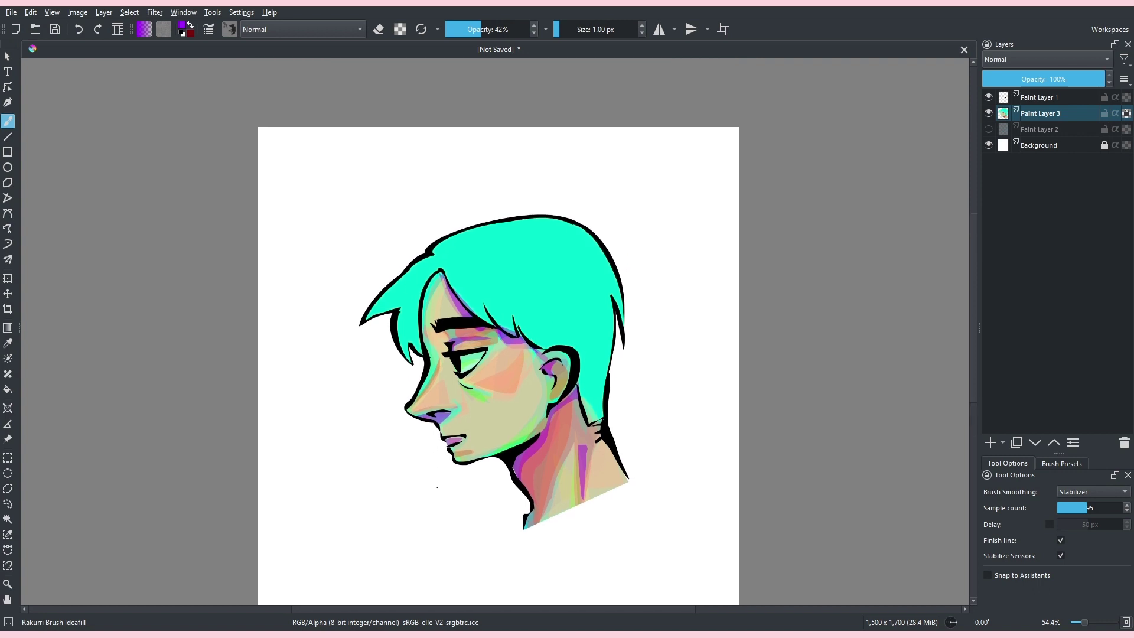
pyautogui.hotkey('ctrl', 'z')
pyautogui.moveTo(578, 464)
pyautogui.mouseDown()
pyautogui.moveTo(579, 500)
pyautogui.moveTo(604, 316)
pyautogui.mouseUp()
pyautogui.moveTo(447, 236)
pyautogui.mouseDown()
pyautogui.moveTo(433, 316)
pyautogui.moveTo(411, 320)
pyautogui.mouseUp()
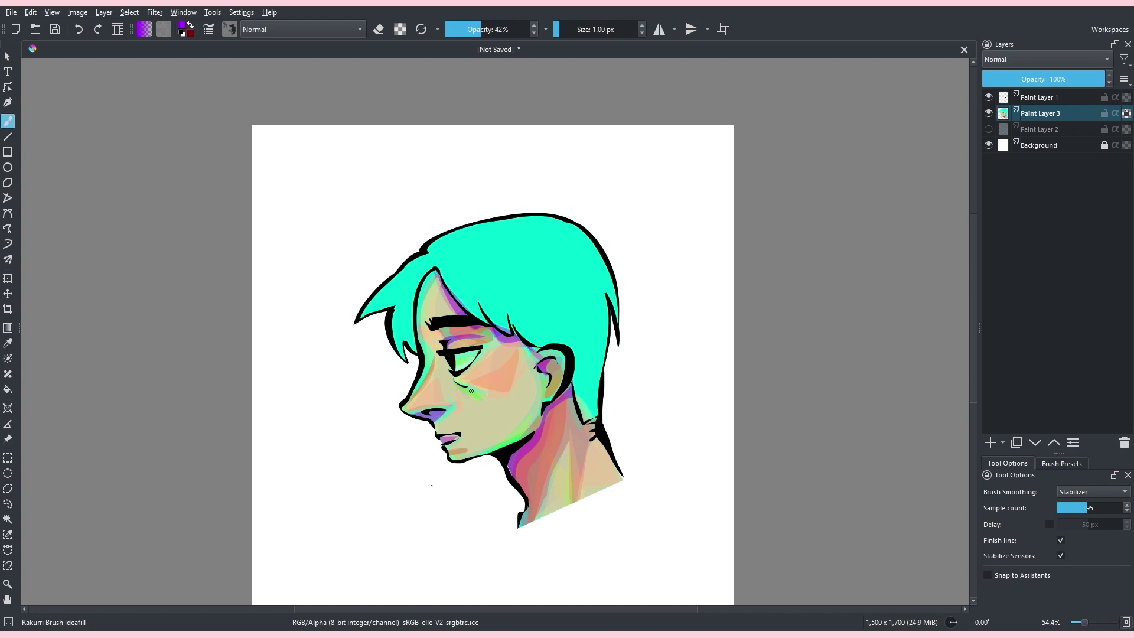
# - Try translucent purple and coral accents in the shadow just below the eye
pyautogui.moveTo(467, 387)
pyautogui.mouseDown()
pyautogui.moveTo(456, 381)
pyautogui.moveTo(481, 401)
pyautogui.moveTo(443, 416)
pyautogui.moveTo(445, 403)
pyautogui.mouseUp()
pyautogui.hotkey('ctrl', 'z')
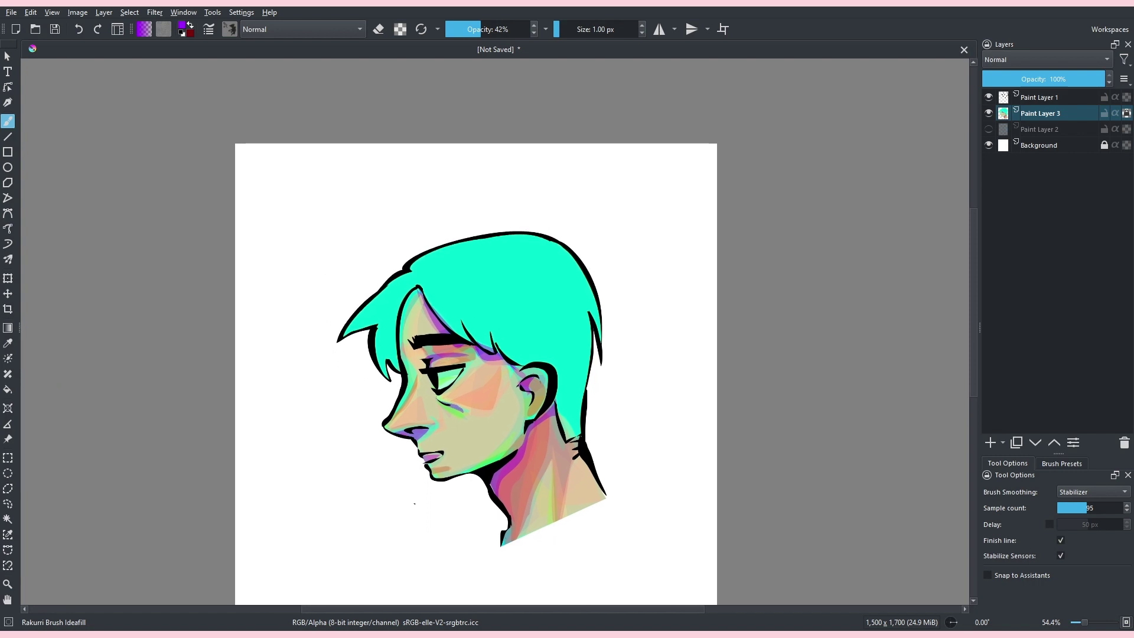
pyautogui.keyDown('ctrl'); pyautogui.click(491, 428); pyautogui.keyUp('ctrl')
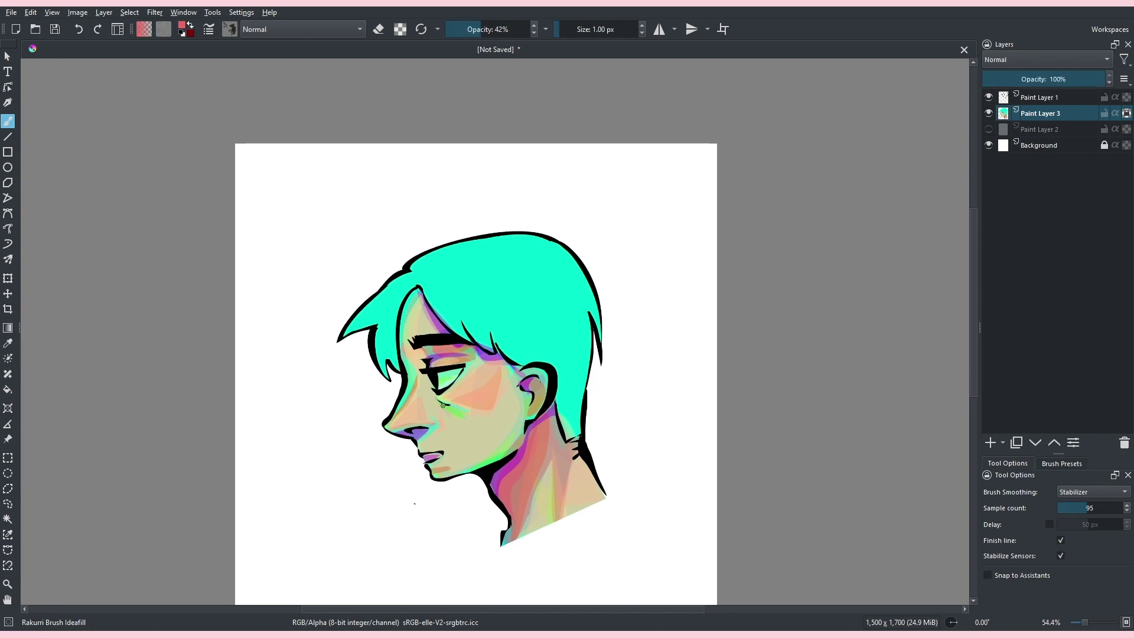
pyautogui.moveTo(446, 404)
pyautogui.mouseDown()
pyautogui.moveTo(468, 413)
pyautogui.moveTo(439, 399)
pyautogui.moveTo(426, 409)
pyautogui.mouseUp()
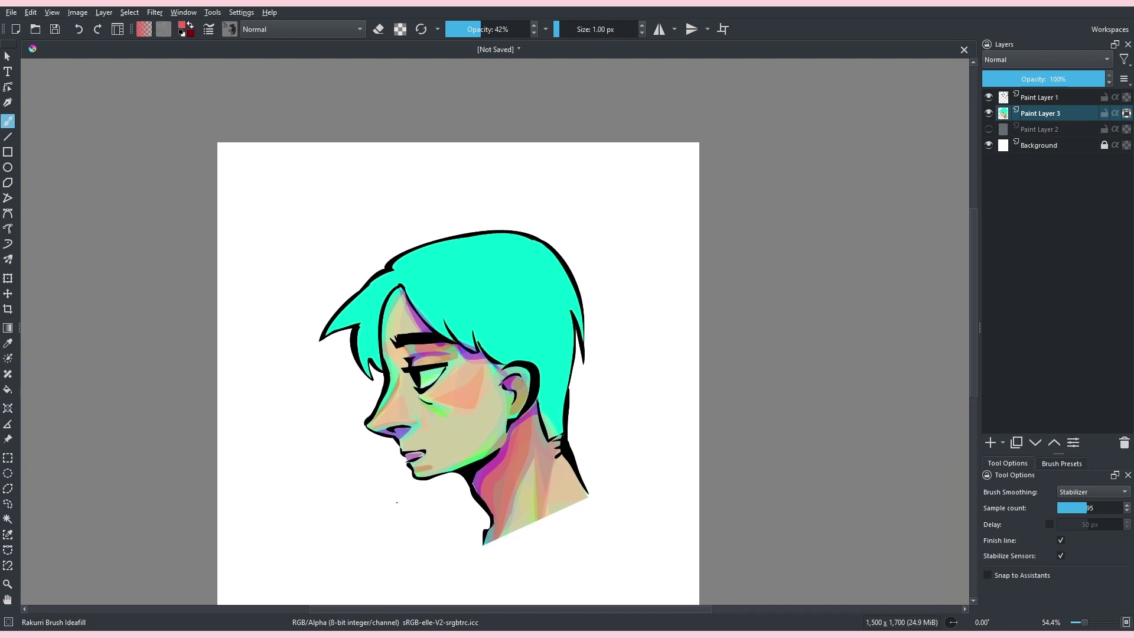
# - Choose pale yellow and glaze the bridge of the nose, the front of the forehead and the area below the eye
pyautogui.click(195, 394)
pyautogui.moveTo(508, 355); pyautogui.dragTo(549, 364)
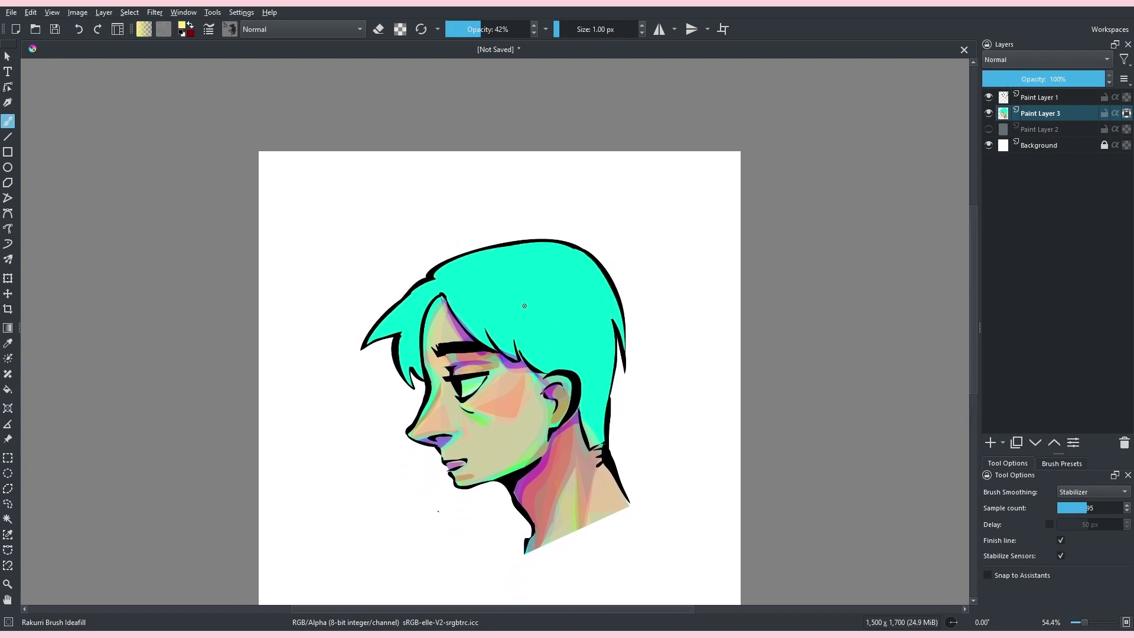
pyautogui.rightClick(357, 378)
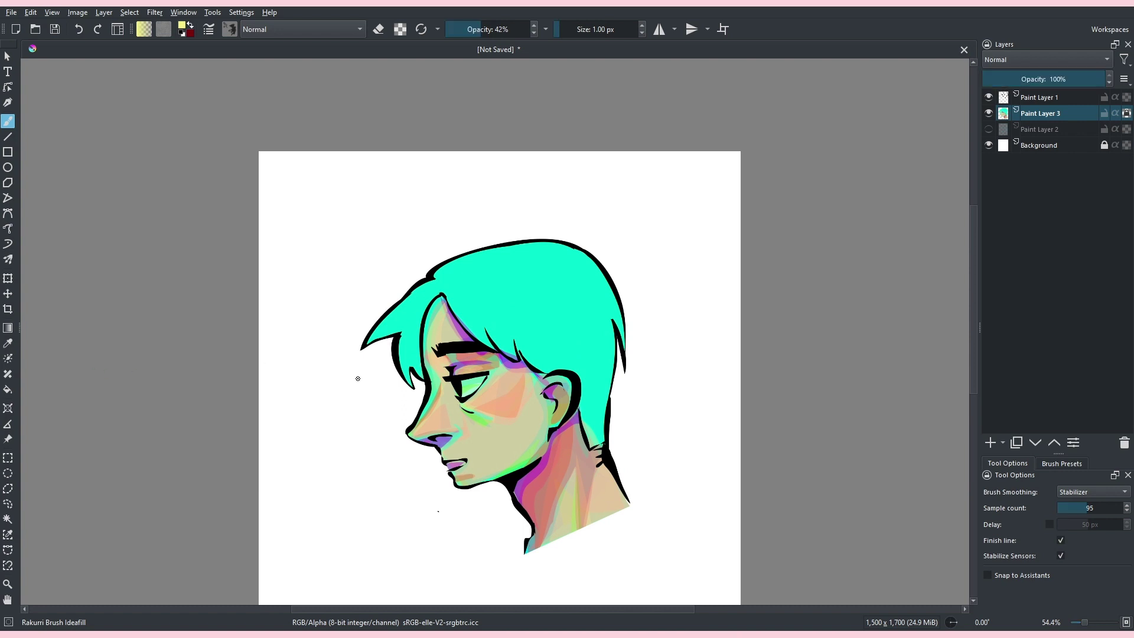
pyautogui.moveTo(436, 384)
pyautogui.mouseDown()
pyautogui.moveTo(412, 435)
pyautogui.moveTo(435, 395)
pyautogui.moveTo(419, 424)
pyautogui.mouseUp()
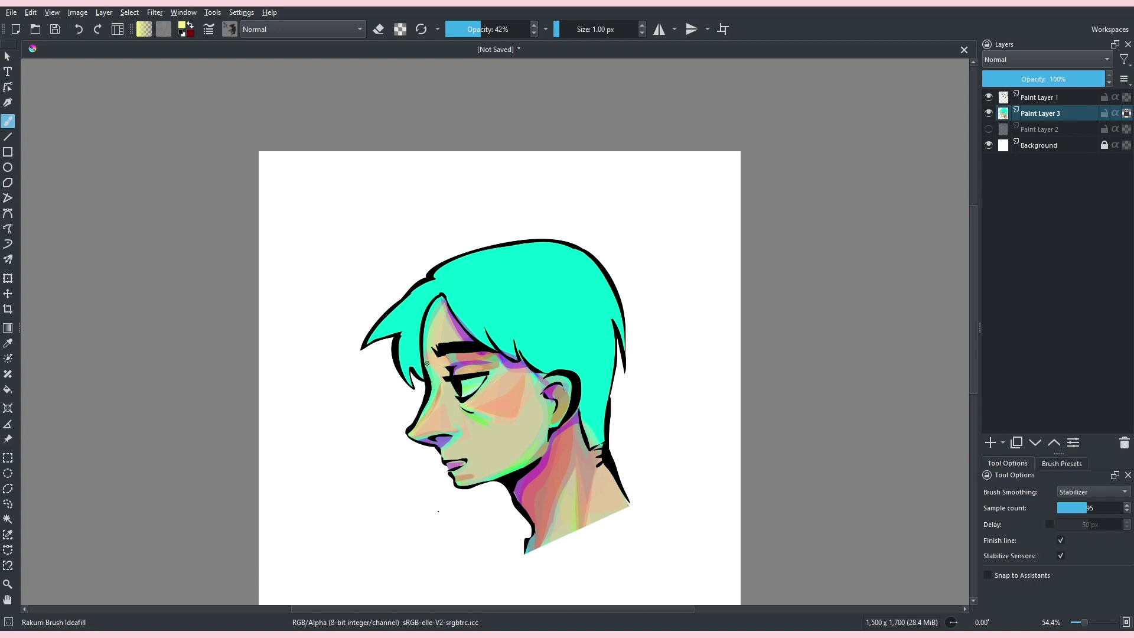
pyautogui.moveTo(429, 315)
pyautogui.mouseDown()
pyautogui.moveTo(433, 375)
pyautogui.moveTo(423, 348)
pyautogui.moveTo(445, 298)
pyautogui.moveTo(432, 369)
pyautogui.mouseUp()
pyautogui.moveTo(426, 328); pyautogui.dragTo(447, 364)
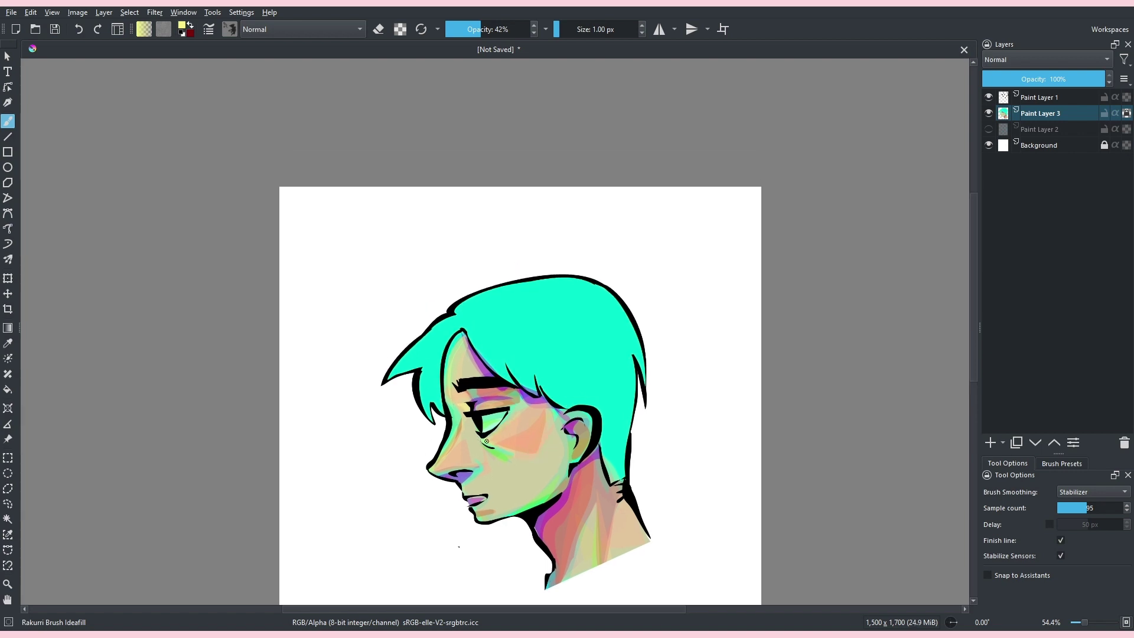
pyautogui.moveTo(486, 441); pyautogui.dragTo(515, 446)
# - Try a translucent muted purple accent under the eye and undo it
pyautogui.click(182, 26)
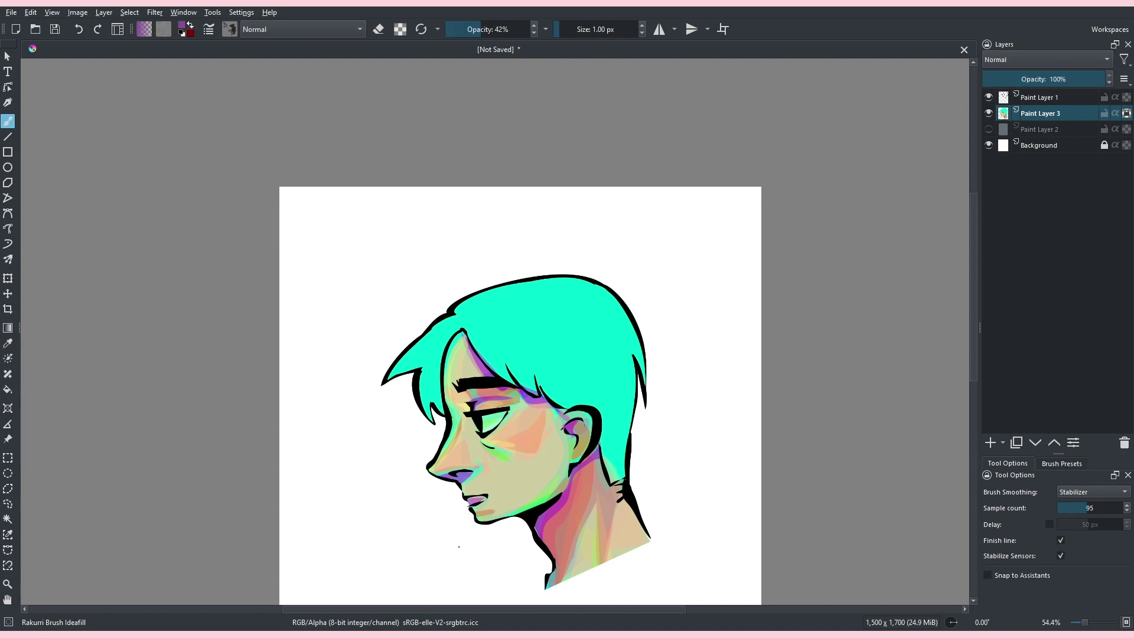
pyautogui.moveTo(485, 438)
pyautogui.mouseDown()
pyautogui.moveTo(510, 412)
pyautogui.moveTo(499, 430)
pyautogui.moveTo(509, 414)
pyautogui.moveTo(450, 309)
pyautogui.mouseUp()
pyautogui.hotkey('ctrl', 'z')
pyautogui.hotkey('ctrl', 'z')
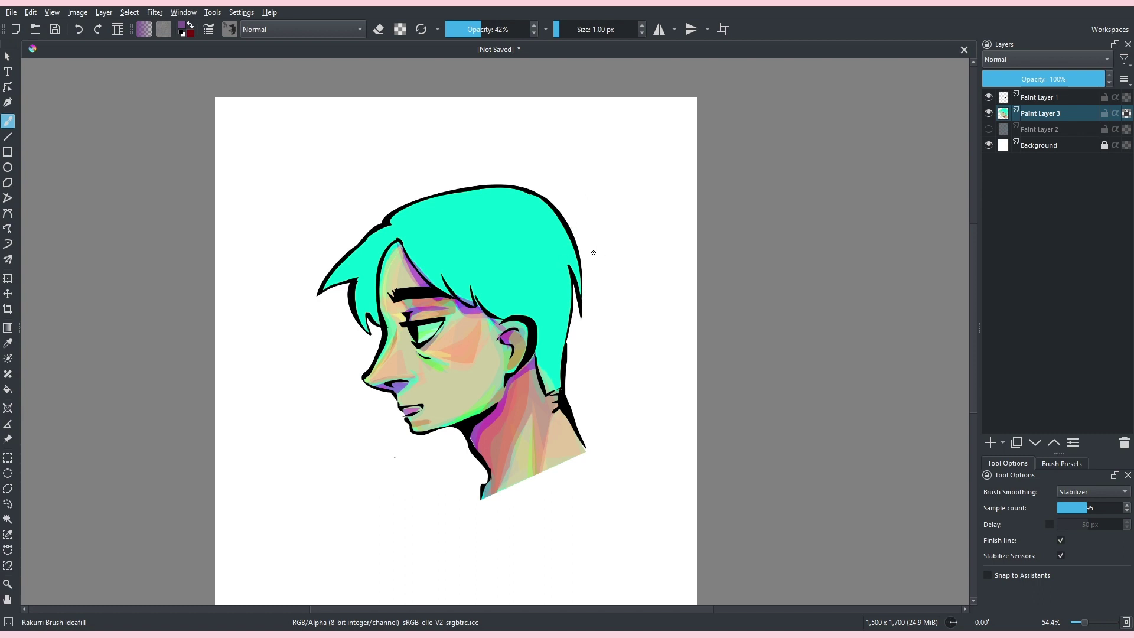
pyautogui.moveTo(555, 348); pyautogui.dragTo(621, 420)
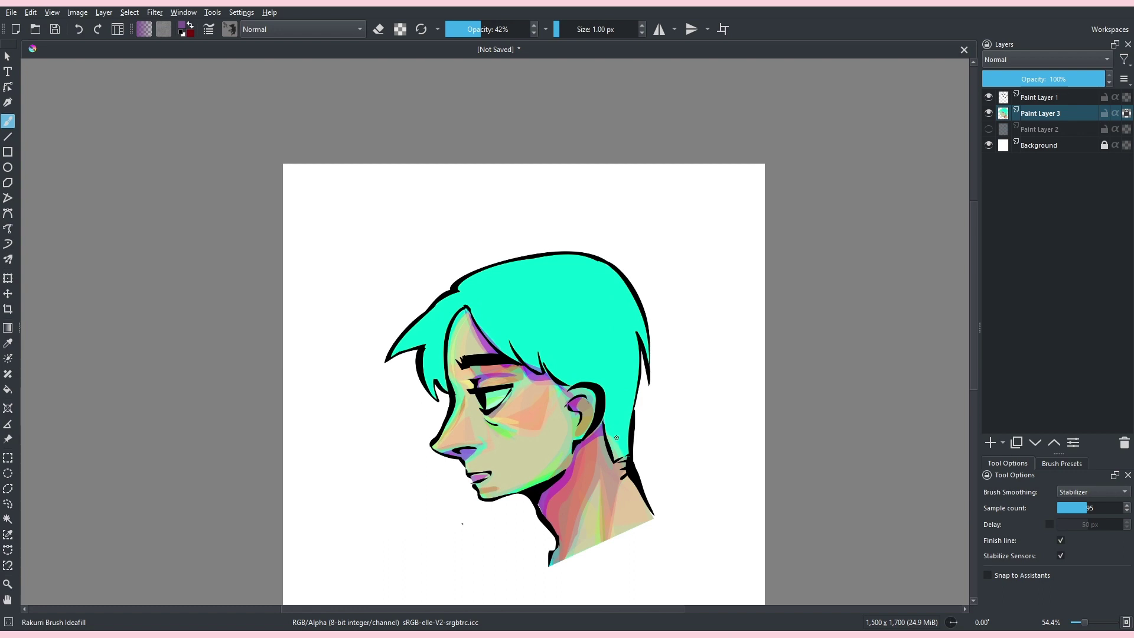
pyautogui.moveTo(582, 329); pyautogui.dragTo(540, 297)
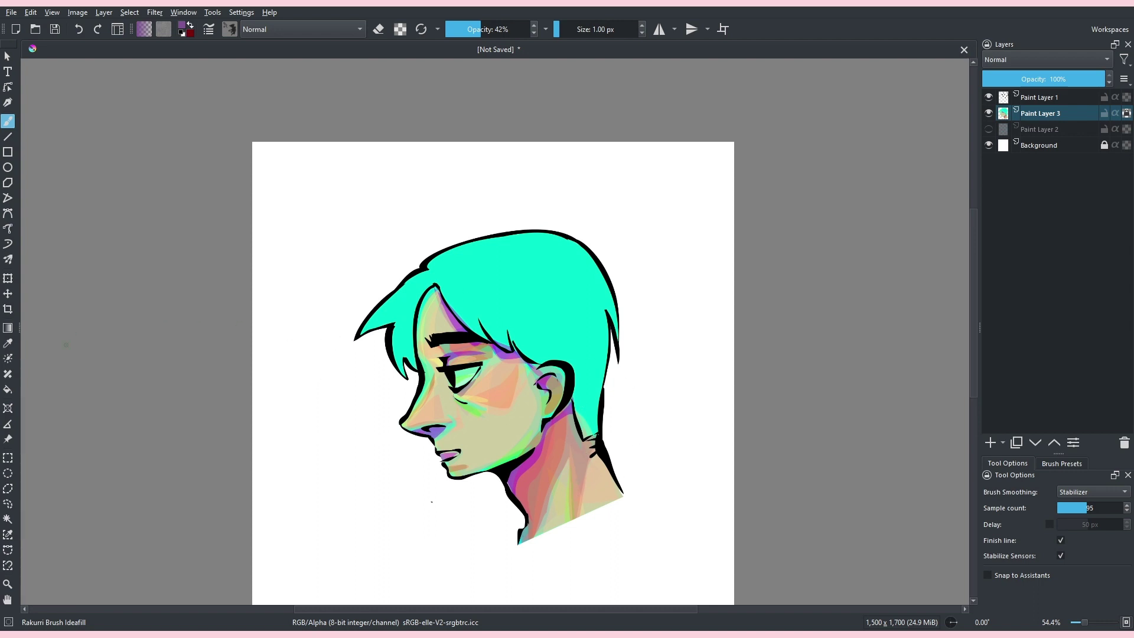
# - Add small translucent pale yellow and coral accents on the cheek just below the eye
pyautogui.click(100, 365)
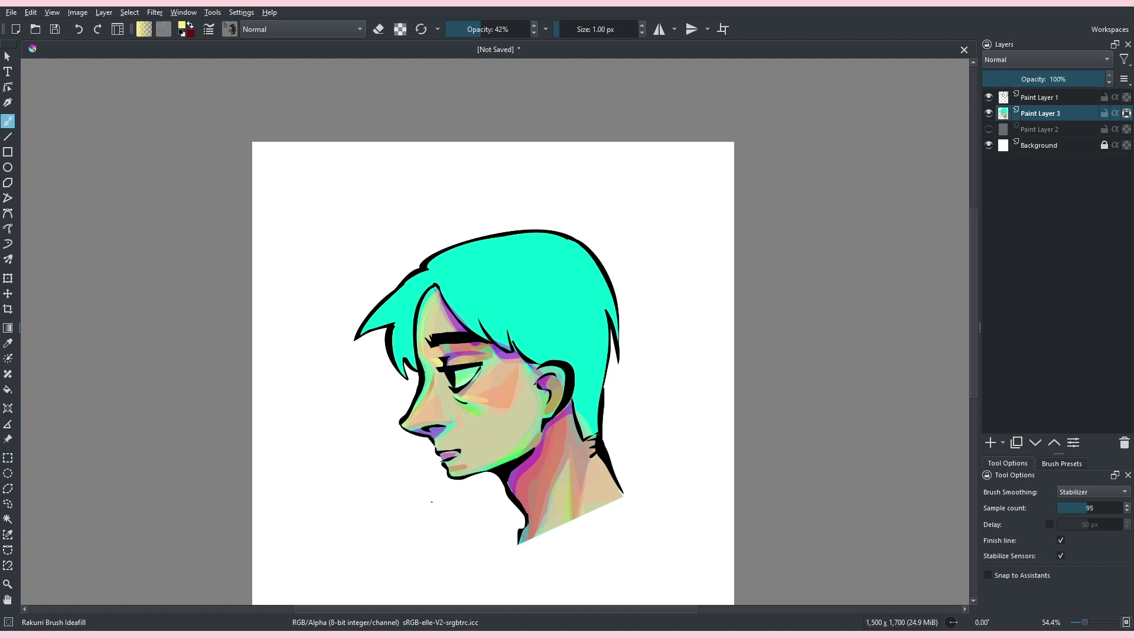
pyautogui.click(100, 365)
pyautogui.moveTo(469, 401)
pyautogui.mouseDown()
pyautogui.moveTo(521, 411)
pyautogui.moveTo(523, 369)
pyautogui.moveTo(484, 397)
pyautogui.moveTo(445, 393)
pyautogui.moveTo(479, 412)
pyautogui.moveTo(502, 407)
pyautogui.moveTo(513, 383)
pyautogui.moveTo(504, 407)
pyautogui.moveTo(483, 390)
pyautogui.moveTo(486, 408)
pyautogui.moveTo(467, 402)
pyautogui.moveTo(485, 416)
pyautogui.moveTo(508, 407)
pyautogui.mouseUp()
pyautogui.hotkey('ctrl', 'z')
pyautogui.hotkey('ctrl', 'z')
pyautogui.scroll(-3, 538, 413)
pyautogui.scroll(3, 447, 393)
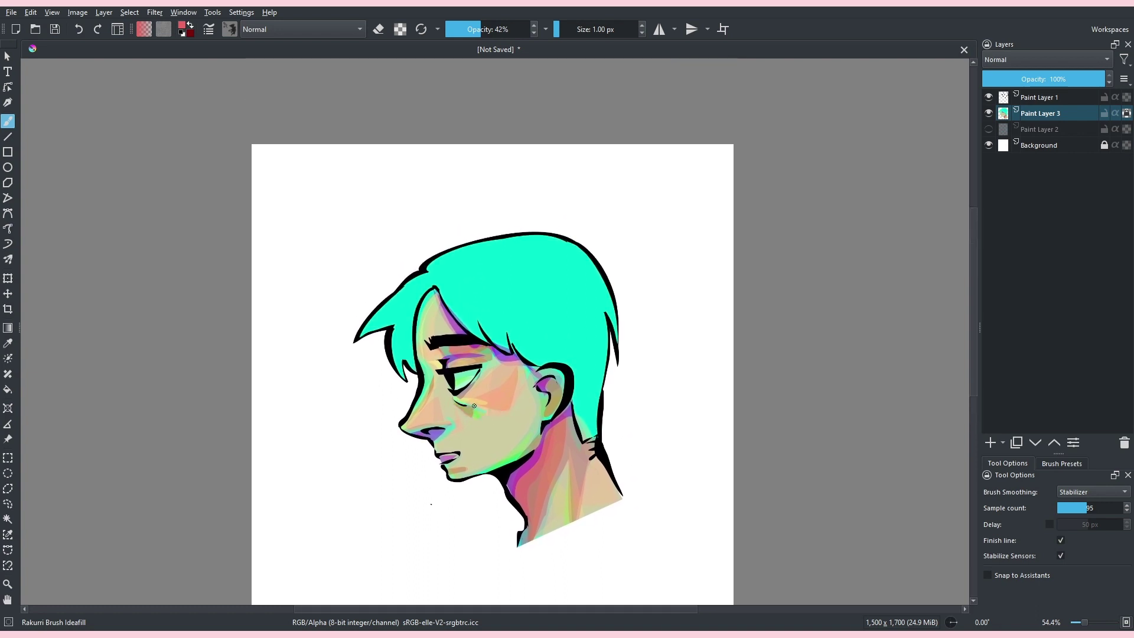
pyautogui.scroll(-2, 432, 241)
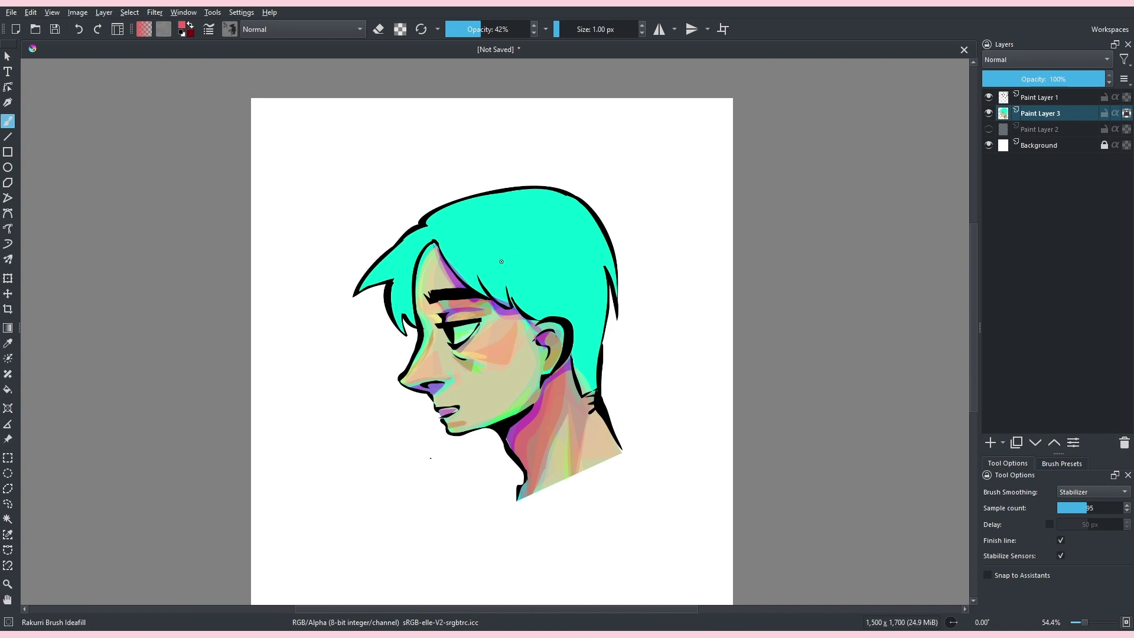
# - Glaze the forehead and the ear with translucent coral shapes
pyautogui.scroll(1, 501, 262)
pyautogui.moveTo(428, 290)
pyautogui.mouseDown()
pyautogui.moveTo(479, 325)
pyautogui.moveTo(425, 295)
pyautogui.moveTo(421, 309)
pyautogui.moveTo(437, 274)
pyautogui.moveTo(487, 323)
pyautogui.moveTo(446, 310)
pyautogui.moveTo(434, 288)
pyautogui.mouseUp()
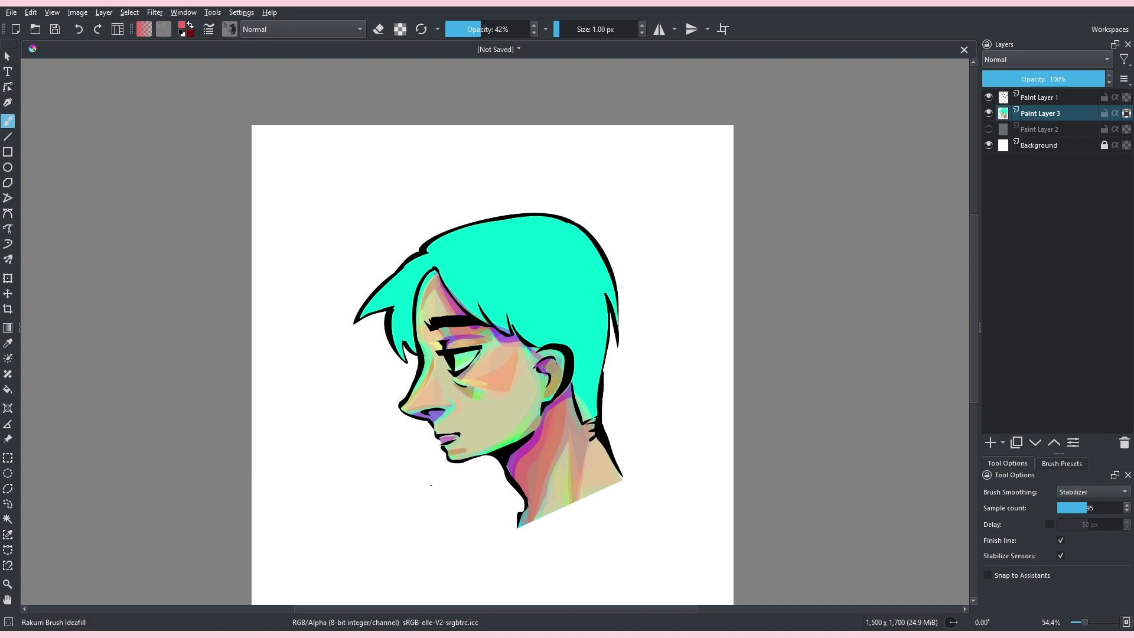
pyautogui.moveTo(542, 401)
pyautogui.mouseDown()
pyautogui.moveTo(558, 375)
pyautogui.moveTo(544, 349)
pyautogui.moveTo(534, 378)
pyautogui.moveTo(544, 352)
pyautogui.moveTo(563, 354)
pyautogui.moveTo(548, 361)
pyautogui.moveTo(527, 325)
pyautogui.moveTo(524, 357)
pyautogui.mouseUp()
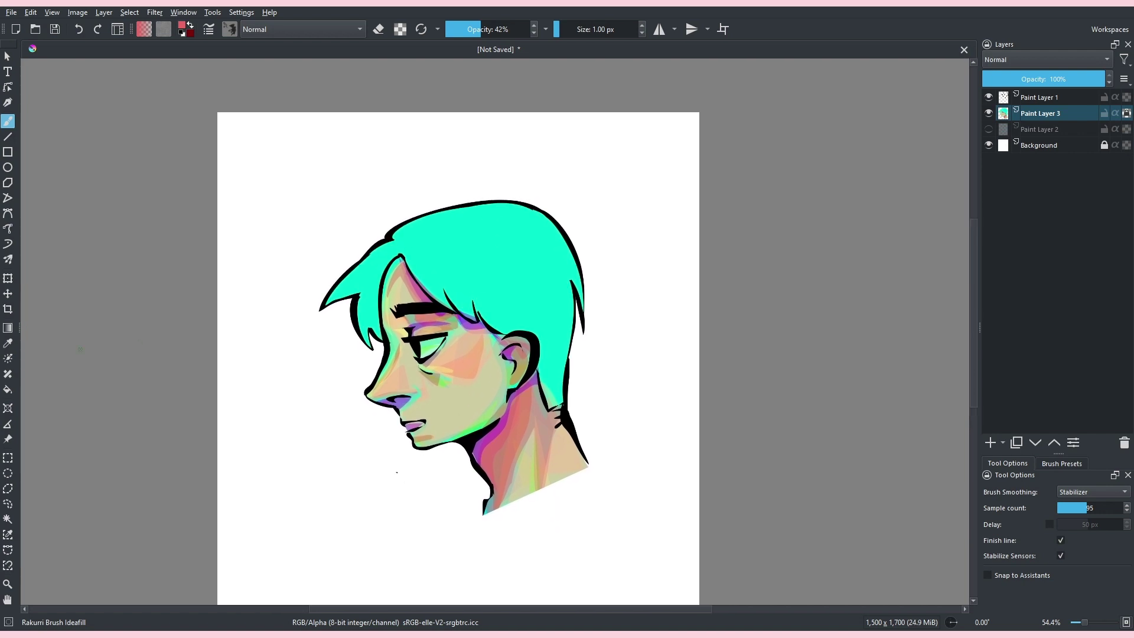
pyautogui.moveTo(400, 227)
pyautogui.mouseDown()
pyautogui.moveTo(494, 234)
pyautogui.moveTo(479, 232)
pyautogui.mouseUp()
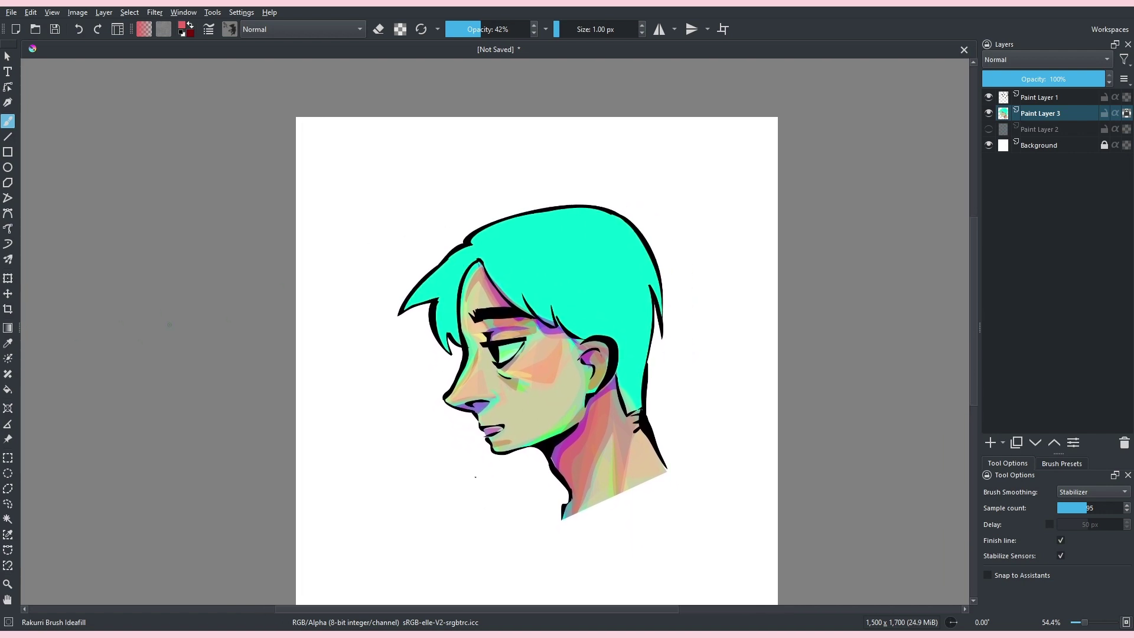
# - Choose bright blue and add translucent shadow shapes to the fringe, the crown and the back of the hair
pyautogui.click(240, 387)
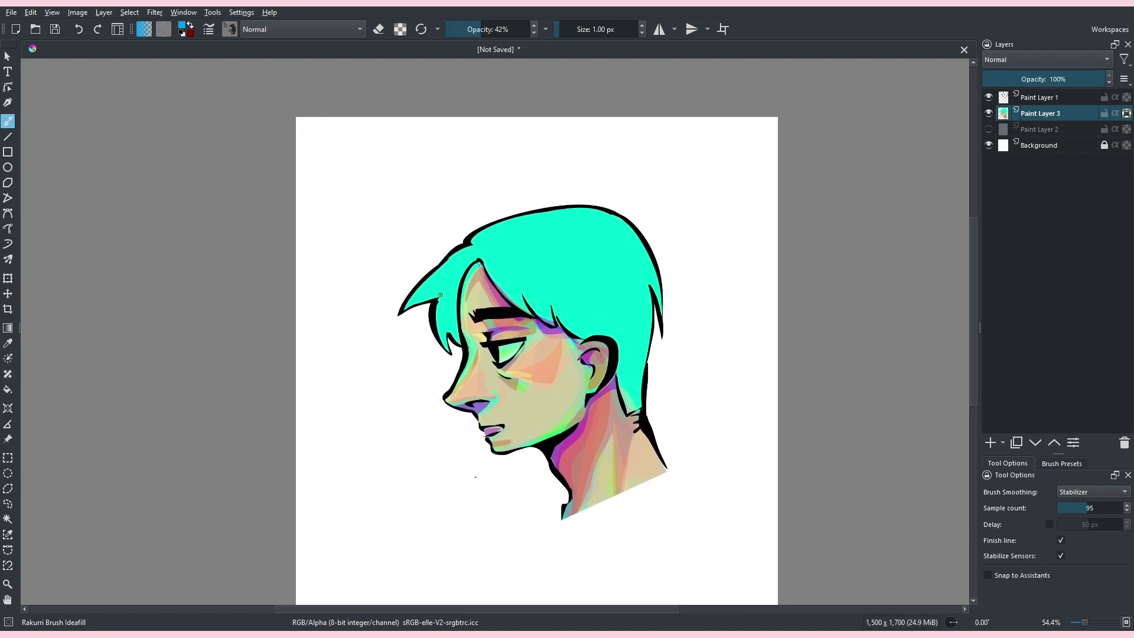
pyautogui.moveTo(439, 295)
pyautogui.mouseDown()
pyautogui.moveTo(415, 306)
pyautogui.moveTo(439, 325)
pyautogui.moveTo(447, 286)
pyautogui.moveTo(456, 338)
pyautogui.mouseUp()
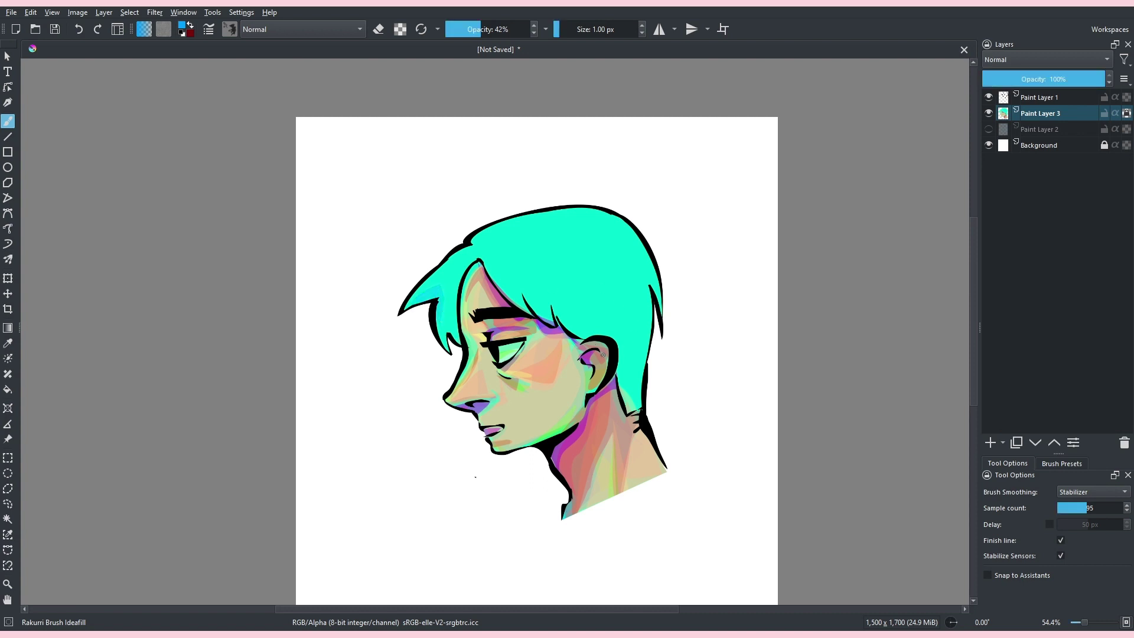
pyautogui.moveTo(552, 319)
pyautogui.mouseDown()
pyautogui.moveTo(552, 298)
pyautogui.moveTo(562, 322)
pyautogui.mouseUp()
pyautogui.moveTo(632, 401)
pyautogui.mouseDown()
pyautogui.moveTo(632, 350)
pyautogui.moveTo(638, 387)
pyautogui.mouseUp()
pyautogui.moveTo(653, 291)
pyautogui.mouseDown()
pyautogui.moveTo(667, 312)
pyautogui.moveTo(638, 246)
pyautogui.moveTo(584, 221)
pyautogui.moveTo(637, 290)
pyautogui.moveTo(648, 294)
pyautogui.moveTo(650, 280)
pyautogui.moveTo(659, 290)
pyautogui.moveTo(656, 335)
pyautogui.mouseUp()
pyautogui.moveTo(587, 268); pyautogui.dragTo(601, 240)
# - Choose bright green and glaze the fringe, the crown and the back of the hair with translucent shapes
pyautogui.click(462, 271)
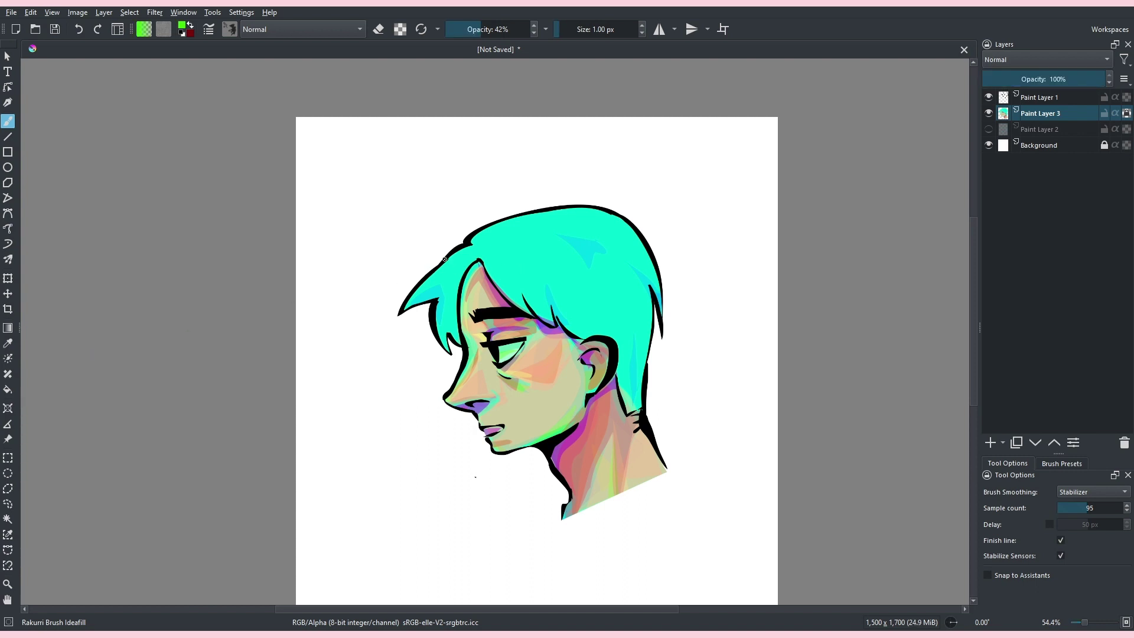
pyautogui.click(445, 258)
pyautogui.moveTo(524, 300); pyautogui.dragTo(543, 279)
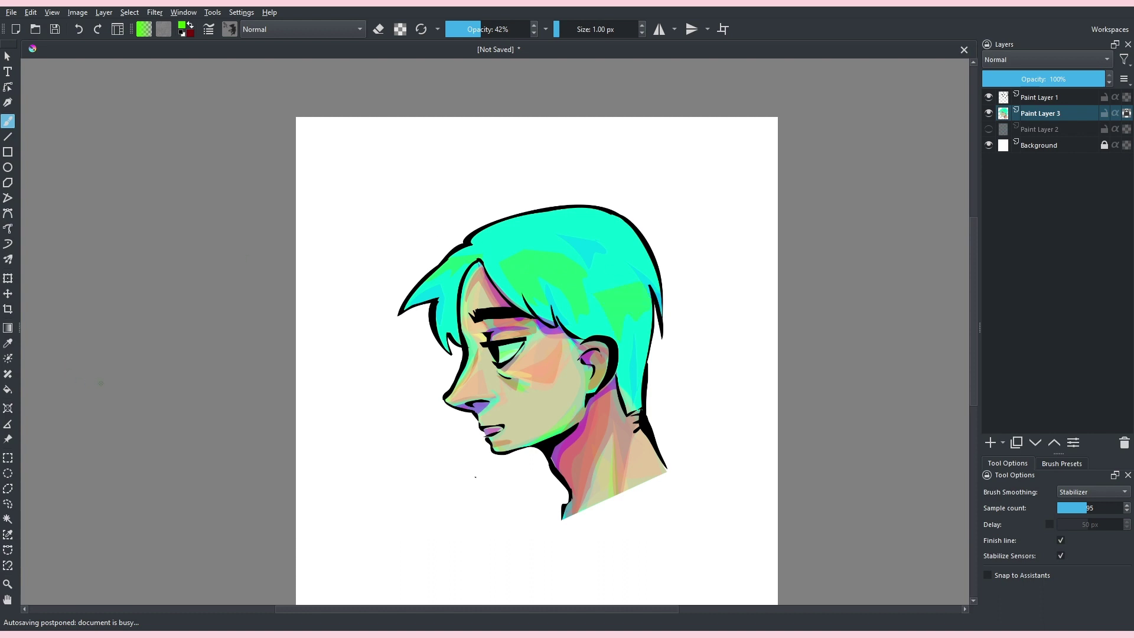
# - Shade the front lock with translucent violet and the hair behind the ear down to the nape with violet, magenta and green shapes
pyautogui.hotkey('shift', 'i')
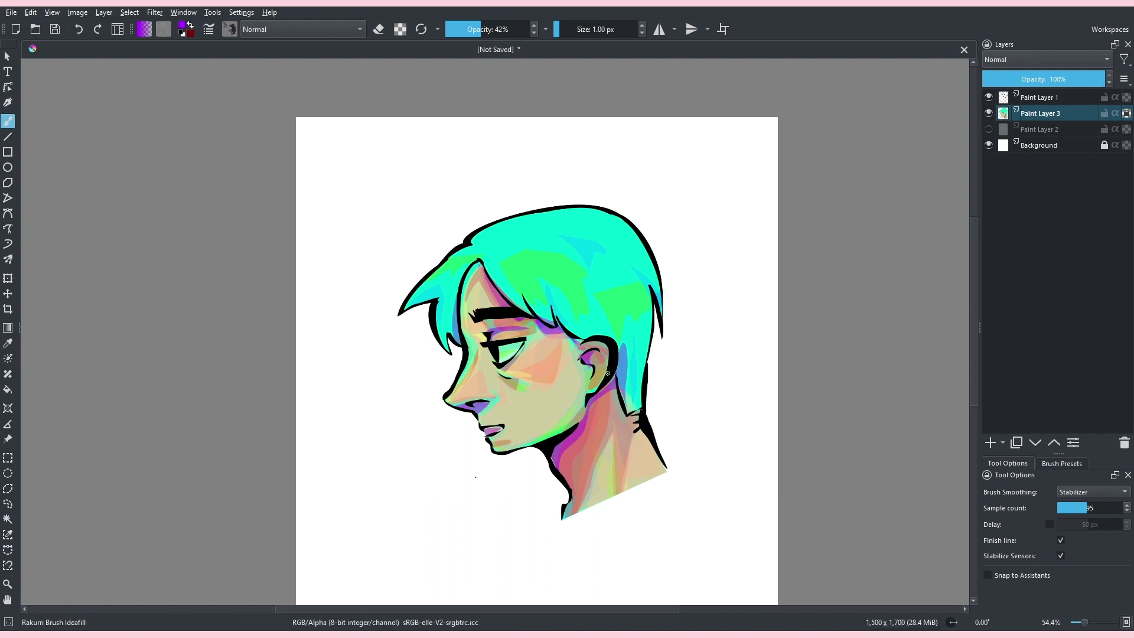
pyautogui.click(442, 344)
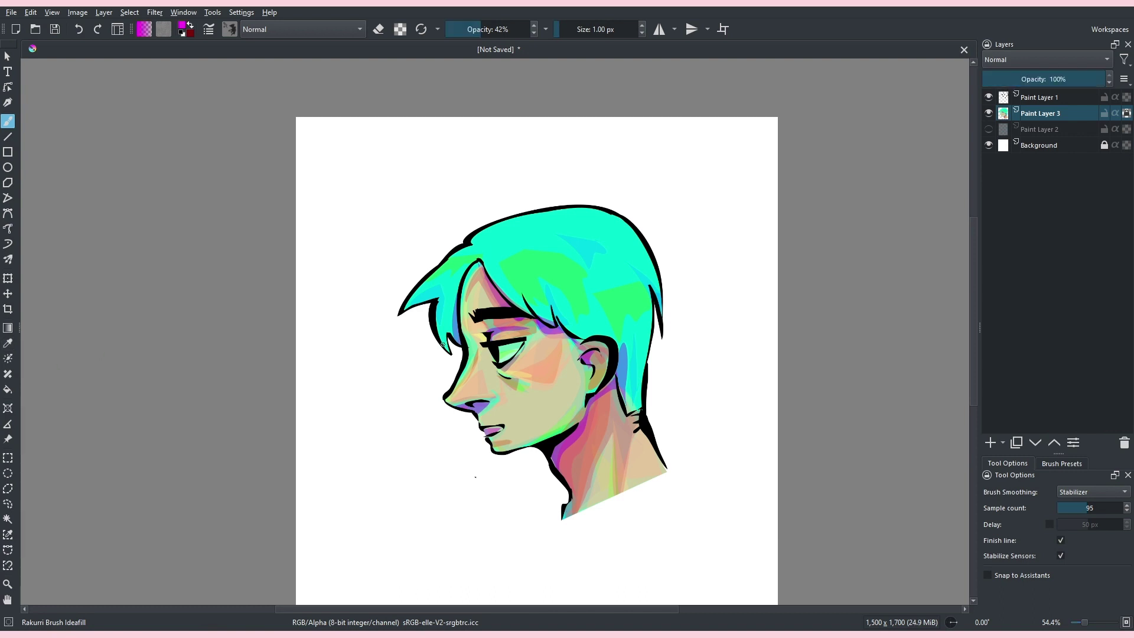
pyautogui.moveTo(621, 402)
pyautogui.mouseDown()
pyautogui.moveTo(657, 367)
pyautogui.moveTo(659, 402)
pyautogui.moveTo(633, 377)
pyautogui.moveTo(638, 412)
pyautogui.moveTo(632, 329)
pyautogui.moveTo(650, 299)
pyautogui.moveTo(662, 352)
pyautogui.moveTo(632, 373)
pyautogui.moveTo(624, 400)
pyautogui.moveTo(643, 311)
pyautogui.moveTo(654, 360)
pyautogui.mouseUp()
pyautogui.hotkey('ctrl', 'z')
pyautogui.hotkey('ctrl', 'z')
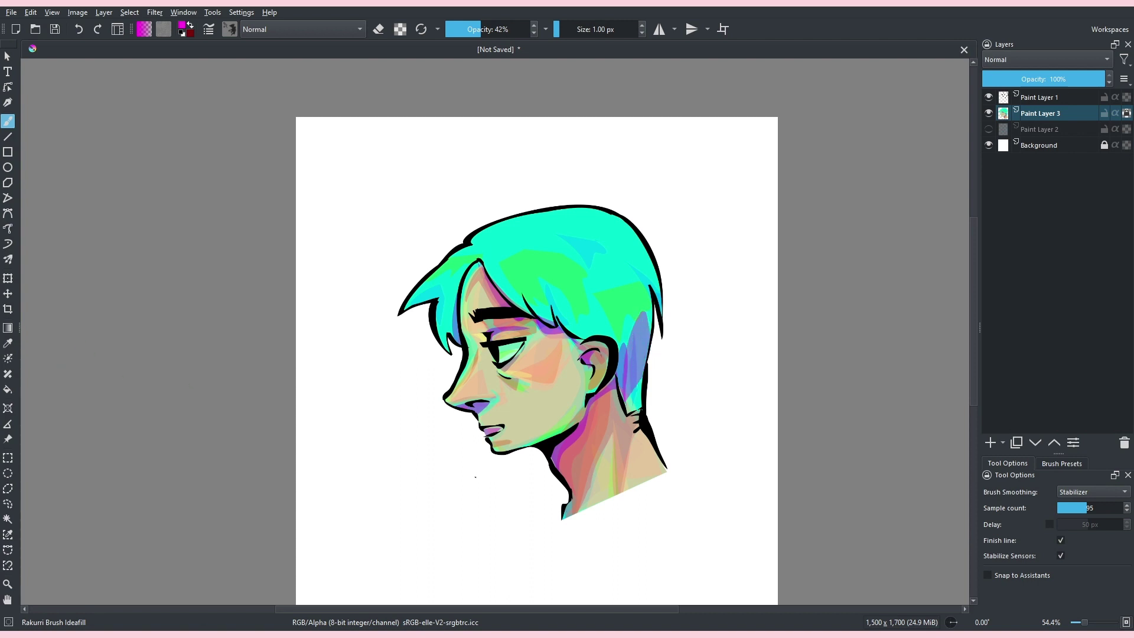
pyautogui.keyDown('ctrl'); pyautogui.click(578, 361); pyautogui.keyUp('ctrl')
pyautogui.moveTo(626, 411)
pyautogui.mouseDown()
pyautogui.moveTo(649, 348)
pyautogui.moveTo(658, 407)
pyautogui.mouseUp()
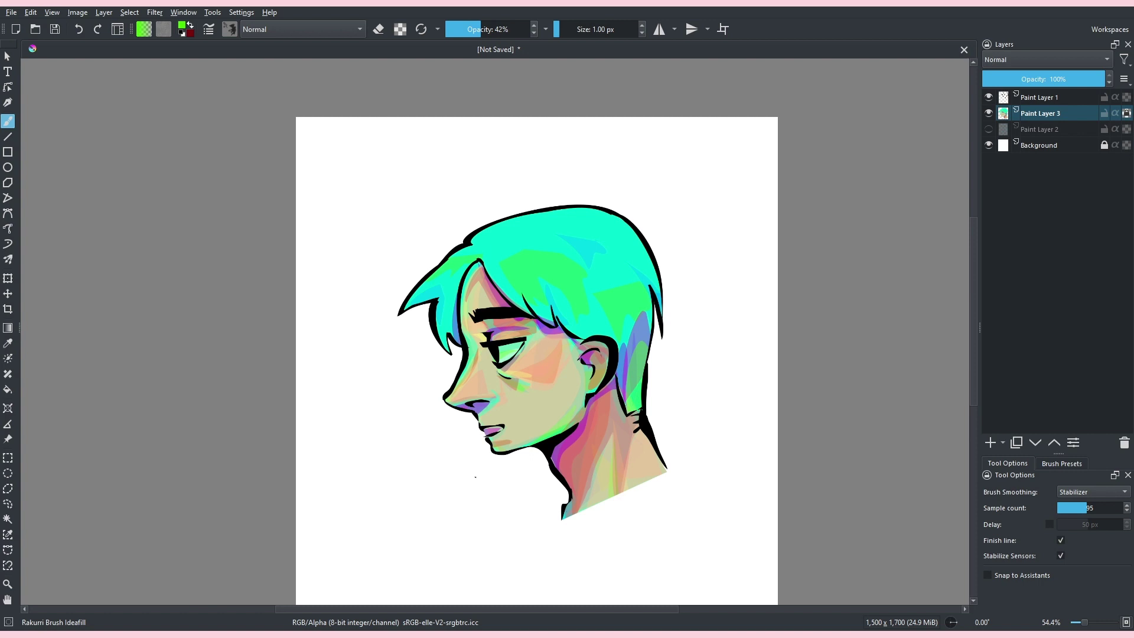
# - Add translucent orange-red shapes to the front lock, the lower edge of the fringe and the back of the hair
pyautogui.keyDown('ctrl'); pyautogui.click(487, 321); pyautogui.keyUp('ctrl')
pyautogui.moveTo(447, 301); pyautogui.dragTo(448, 368)
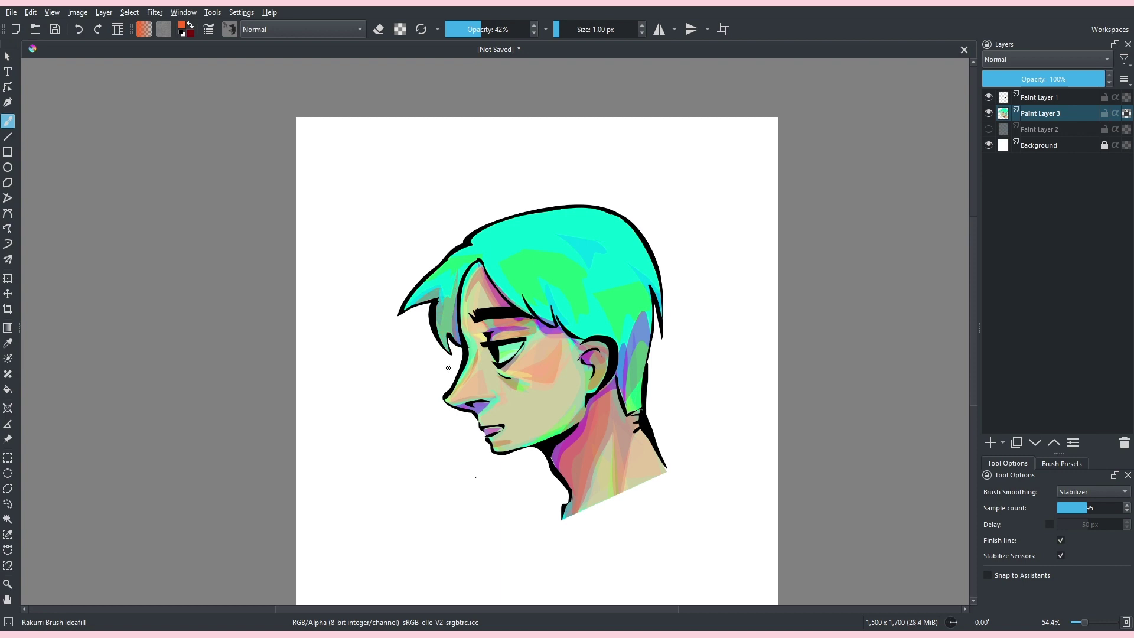
pyautogui.moveTo(536, 312)
pyautogui.mouseDown()
pyautogui.moveTo(515, 291)
pyautogui.moveTo(529, 307)
pyautogui.moveTo(520, 280)
pyautogui.moveTo(554, 322)
pyautogui.moveTo(548, 296)
pyautogui.moveTo(575, 327)
pyautogui.moveTo(609, 336)
pyautogui.moveTo(574, 341)
pyautogui.mouseUp()
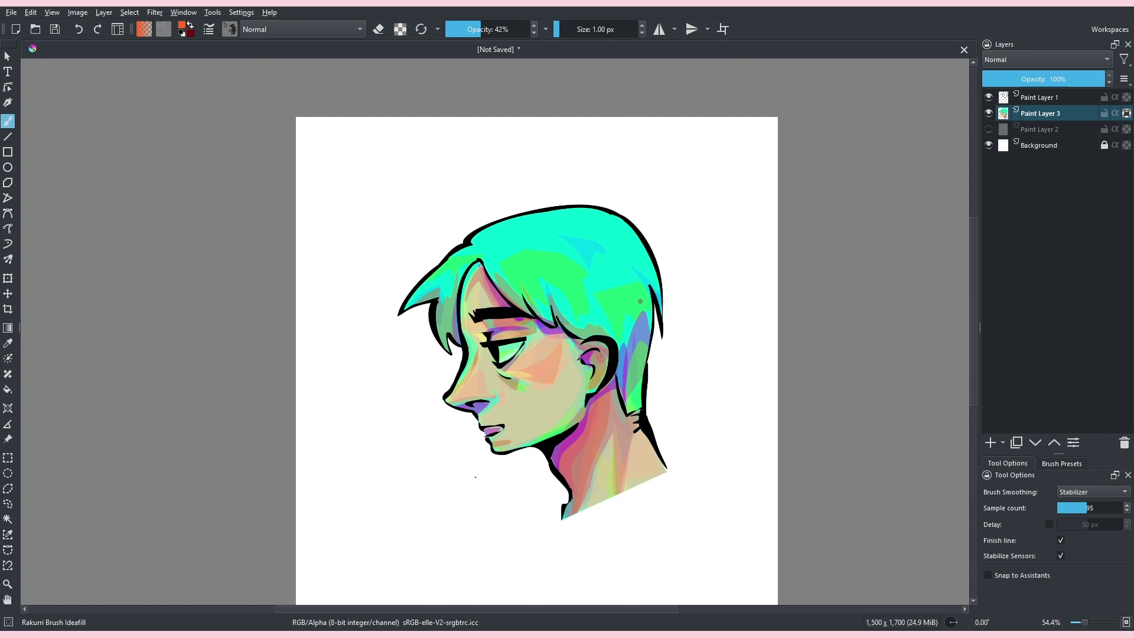
pyautogui.moveTo(634, 328)
pyautogui.mouseDown()
pyautogui.moveTo(648, 299)
pyautogui.moveTo(637, 258)
pyautogui.moveTo(666, 286)
pyautogui.moveTo(673, 323)
pyautogui.moveTo(642, 366)
pyautogui.mouseUp()
# - Choose pale yellow and add translucent highlight shapes to the fringe and the crown
pyautogui.moveTo(545, 209)
pyautogui.mouseDown()
pyautogui.moveTo(541, 149)
pyautogui.moveTo(481, 232)
pyautogui.moveTo(533, 205)
pyautogui.mouseUp()
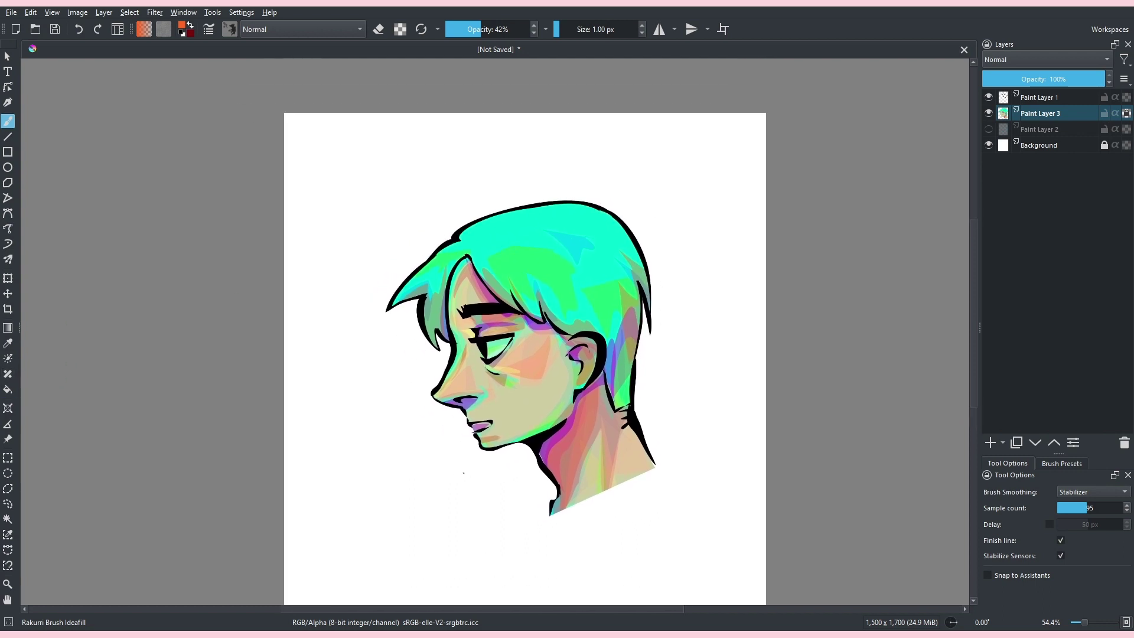
pyautogui.click(118, 331)
pyautogui.click(118, 330)
pyautogui.click(130, 333)
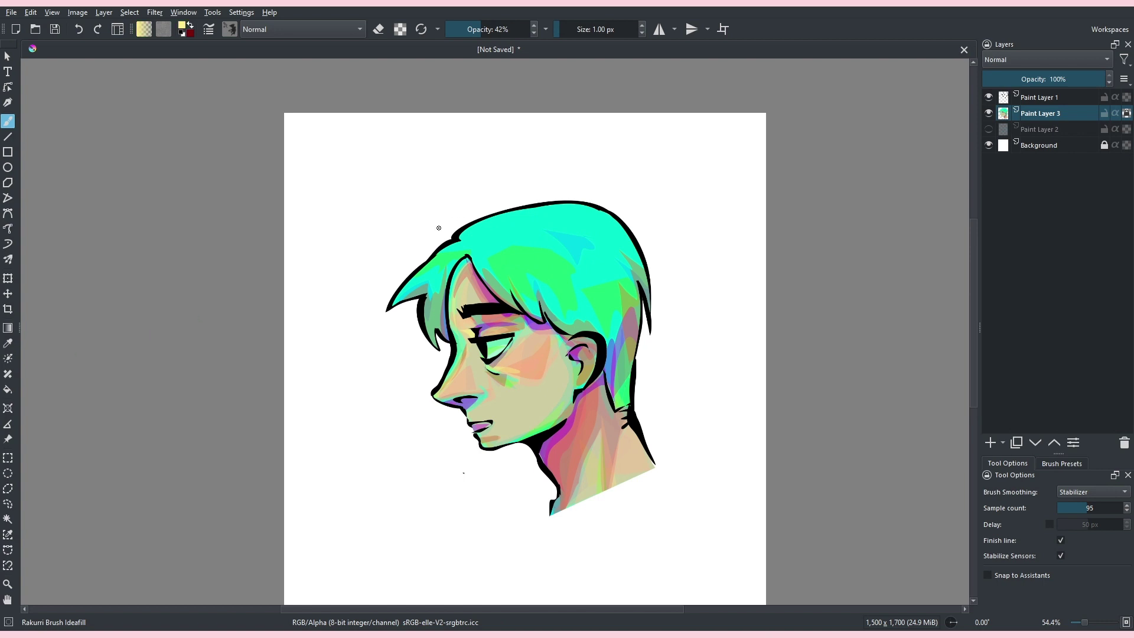
pyautogui.moveTo(418, 277)
pyautogui.mouseDown()
pyautogui.moveTo(457, 260)
pyautogui.moveTo(562, 269)
pyautogui.moveTo(512, 261)
pyautogui.mouseUp()
pyautogui.hotkey('ctrl', 'z')
pyautogui.moveTo(586, 251)
pyautogui.mouseDown()
pyautogui.moveTo(648, 254)
pyautogui.moveTo(620, 233)
pyautogui.moveTo(561, 249)
pyautogui.mouseUp()
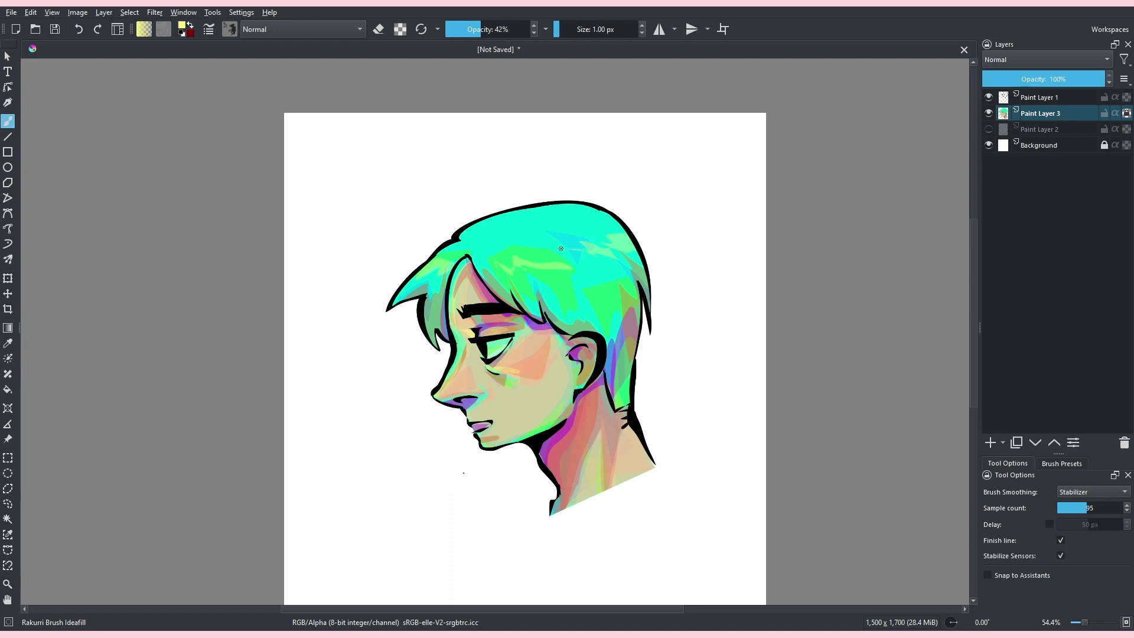
# - Choose turquoise and glaze the front lock, the fringe and the back of the hair to soften the accent colours
pyautogui.scroll(-1, 507, 391)
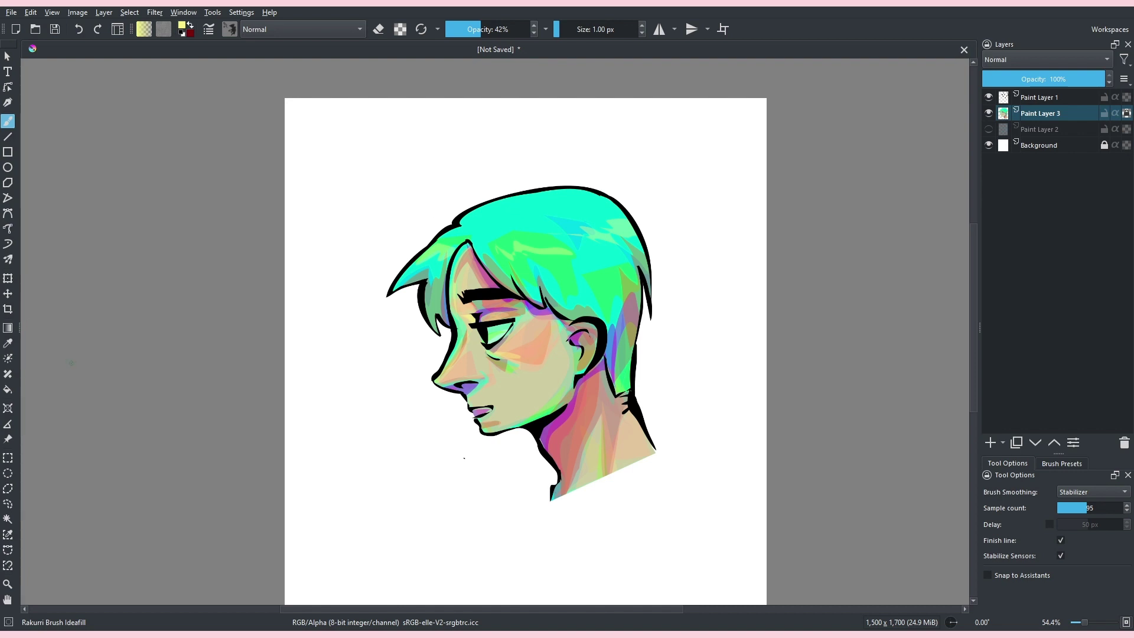
pyautogui.click(92, 343)
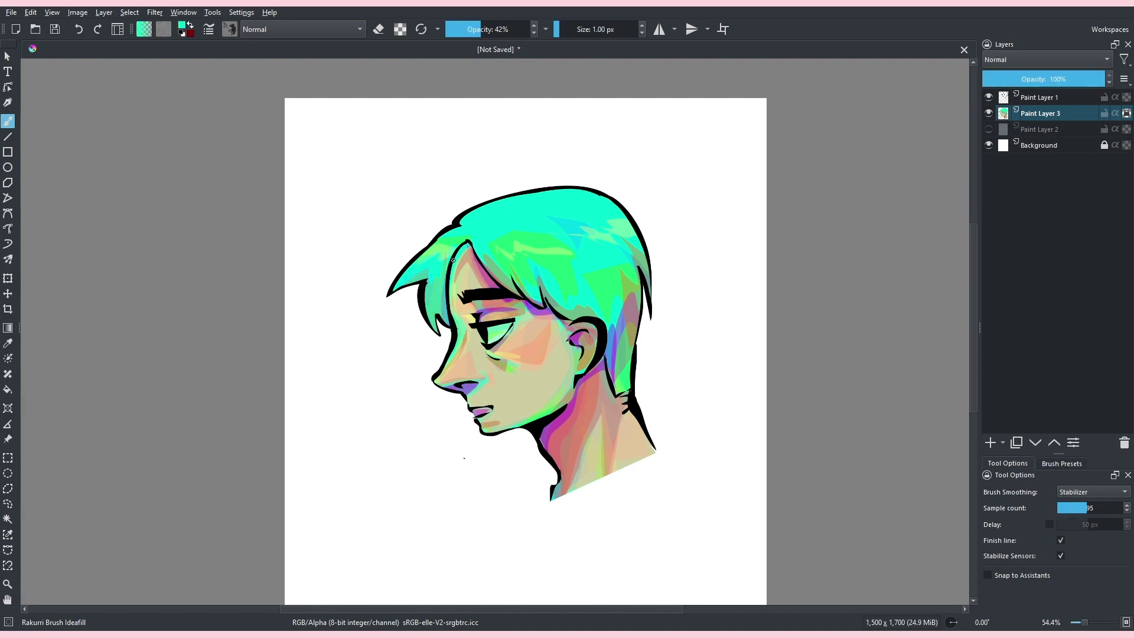
pyautogui.moveTo(473, 243); pyautogui.dragTo(510, 290)
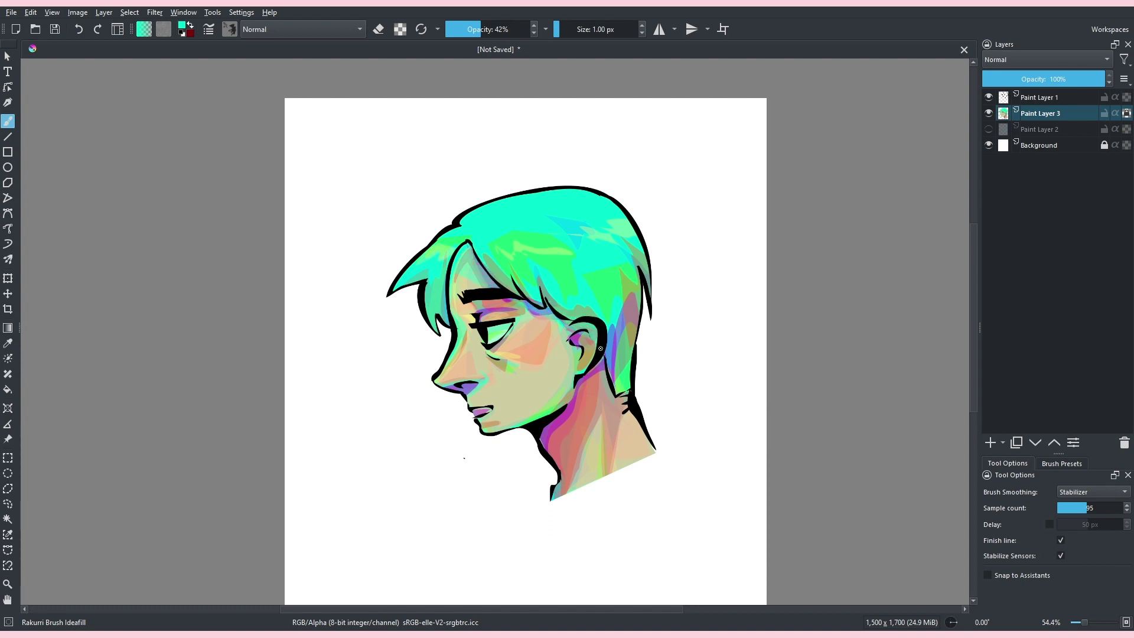
pyautogui.moveTo(641, 348); pyautogui.dragTo(626, 222)
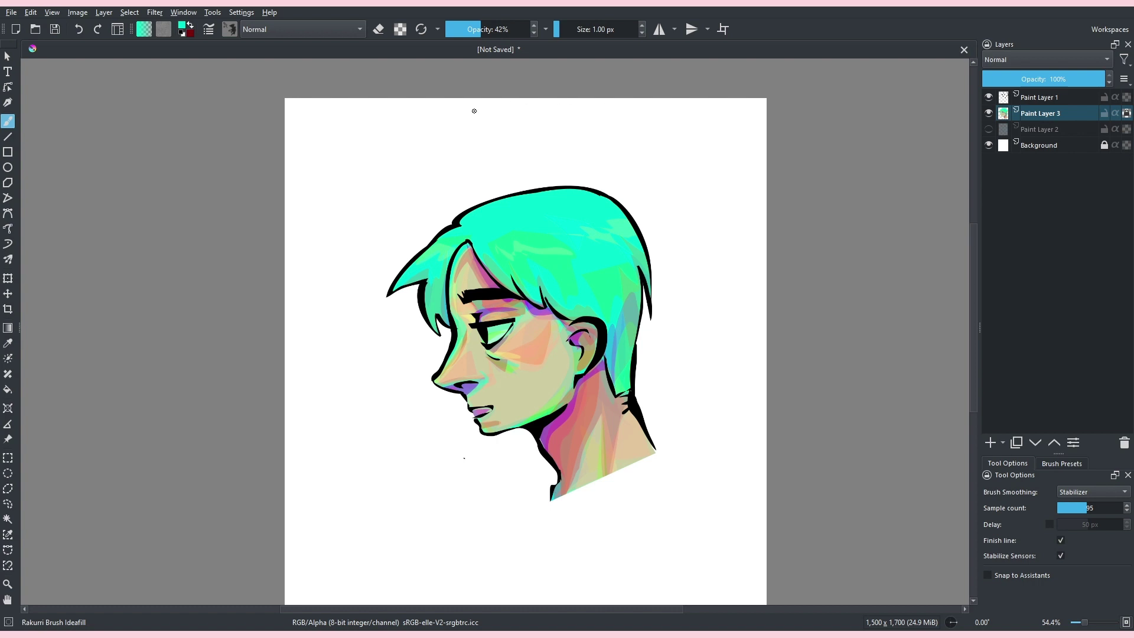
# - Try translucent violet and bright blue accents on the pointed tip of the fringe
pyautogui.moveTo(459, 182); pyautogui.dragTo(466, 200)
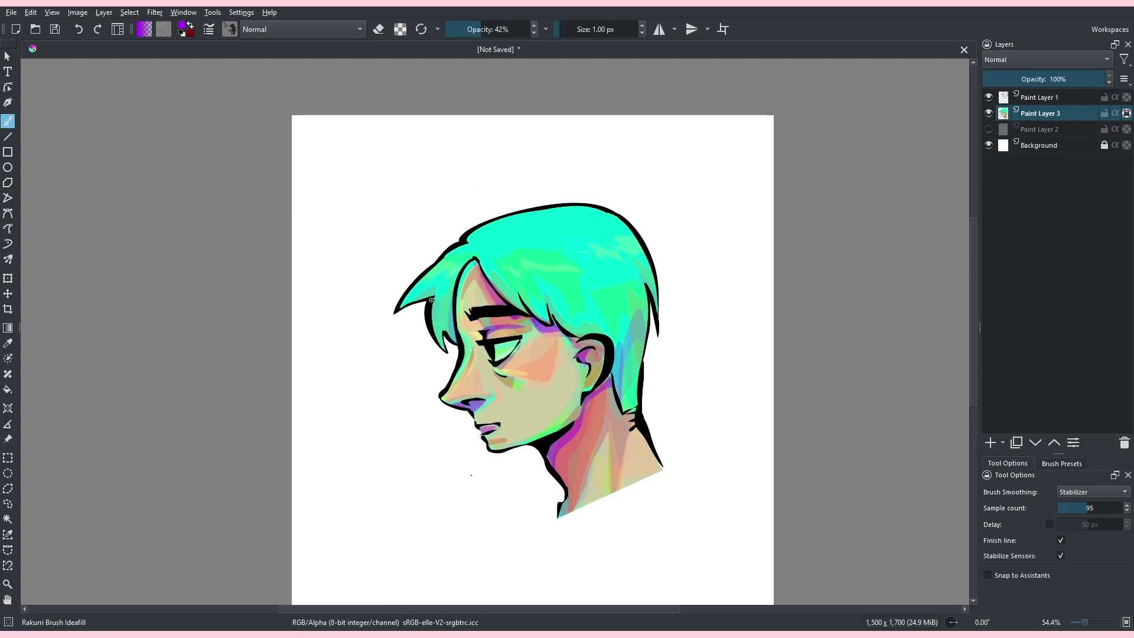
pyautogui.moveTo(407, 301)
pyautogui.mouseDown()
pyautogui.moveTo(433, 281)
pyautogui.moveTo(446, 297)
pyautogui.moveTo(453, 277)
pyautogui.moveTo(453, 311)
pyautogui.moveTo(408, 300)
pyautogui.mouseUp()
pyautogui.hotkey('ctrl', 'z')
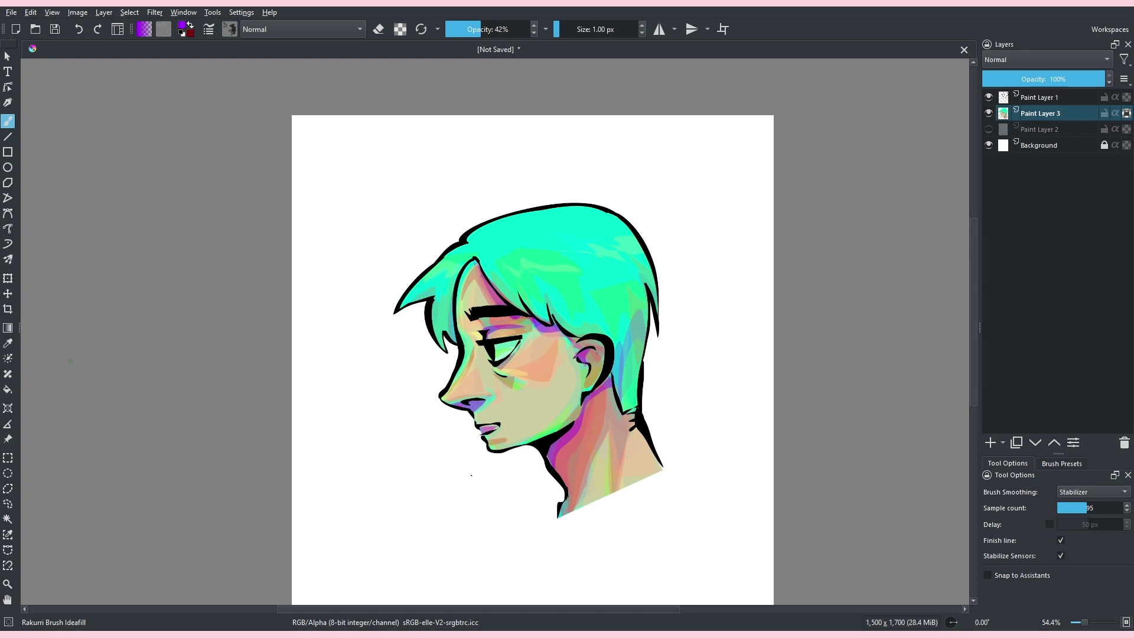
pyautogui.click(70, 361)
pyautogui.click(121, 349)
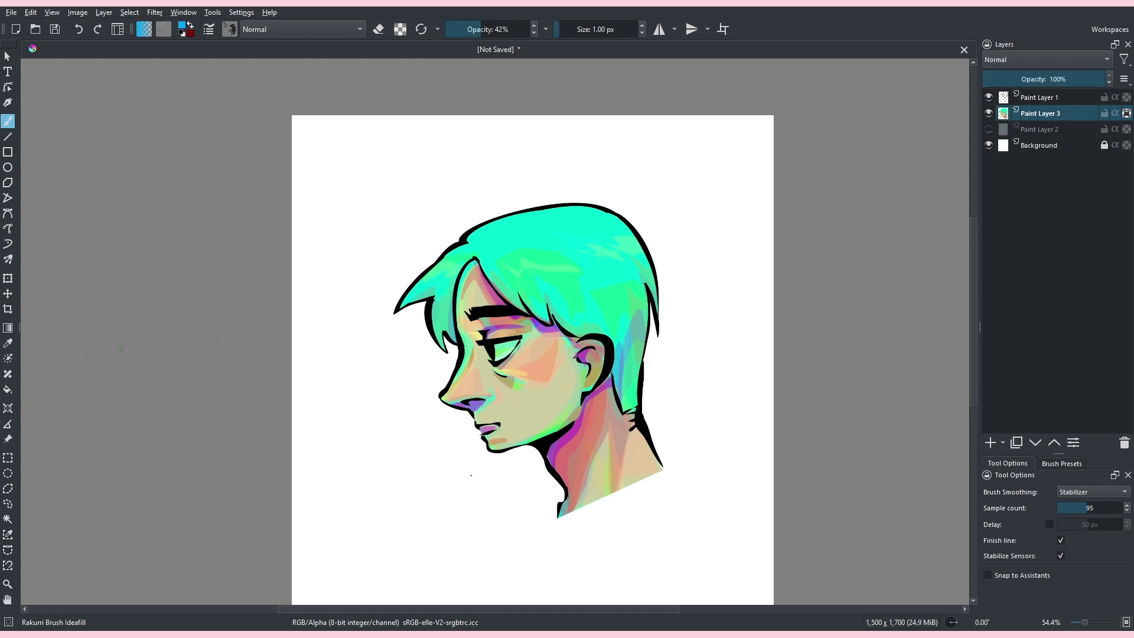
pyautogui.click(420, 288)
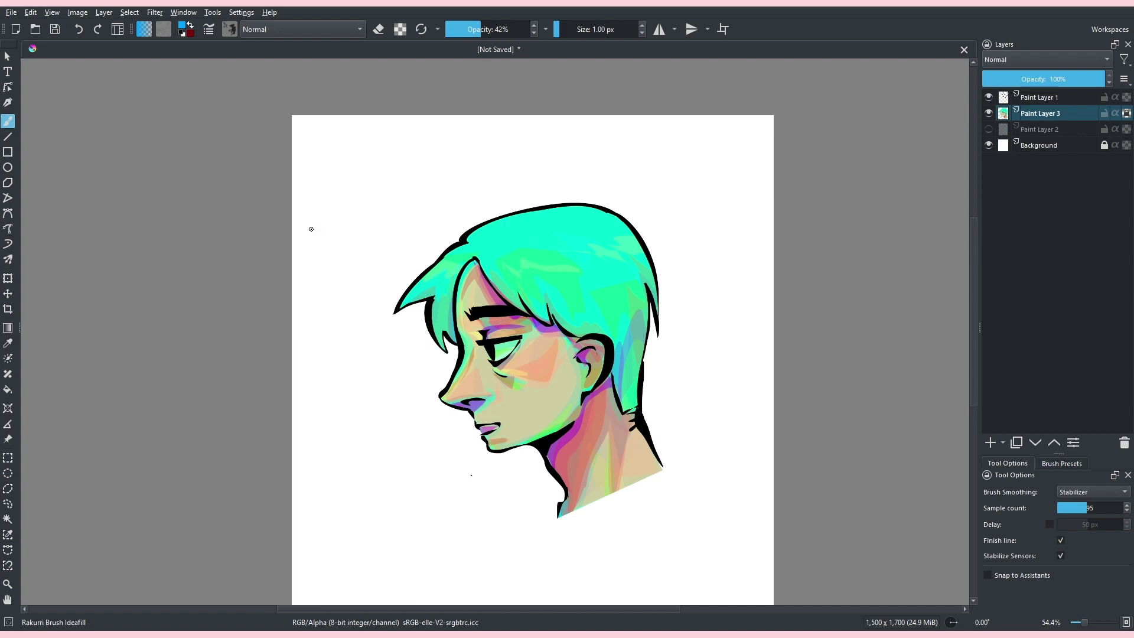
pyautogui.click(391, 311)
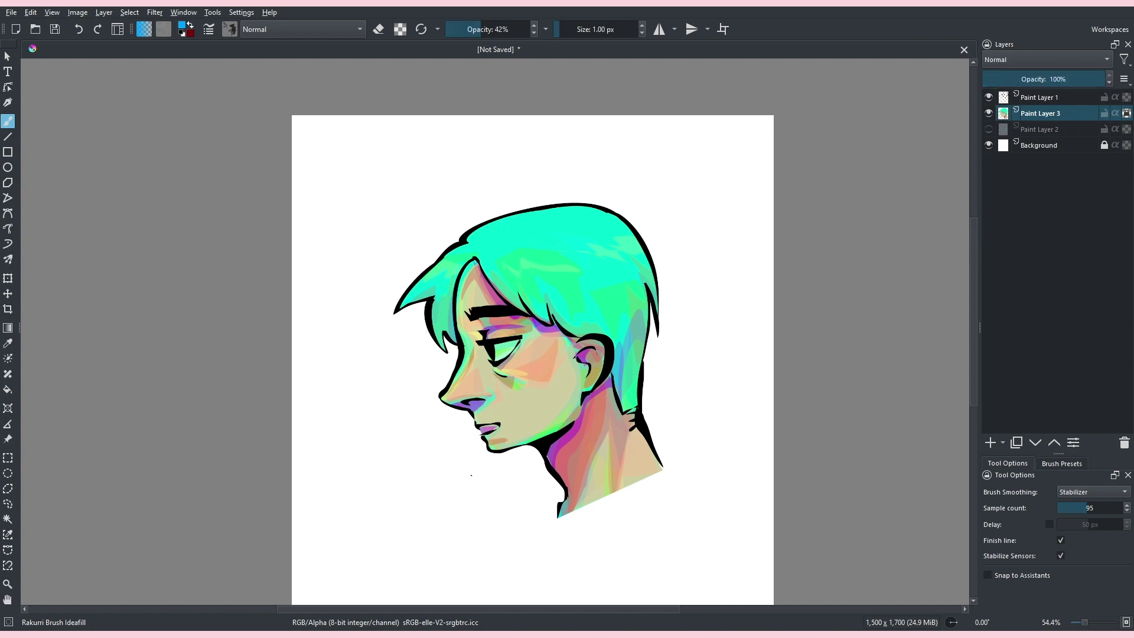
pyautogui.click(418, 292)
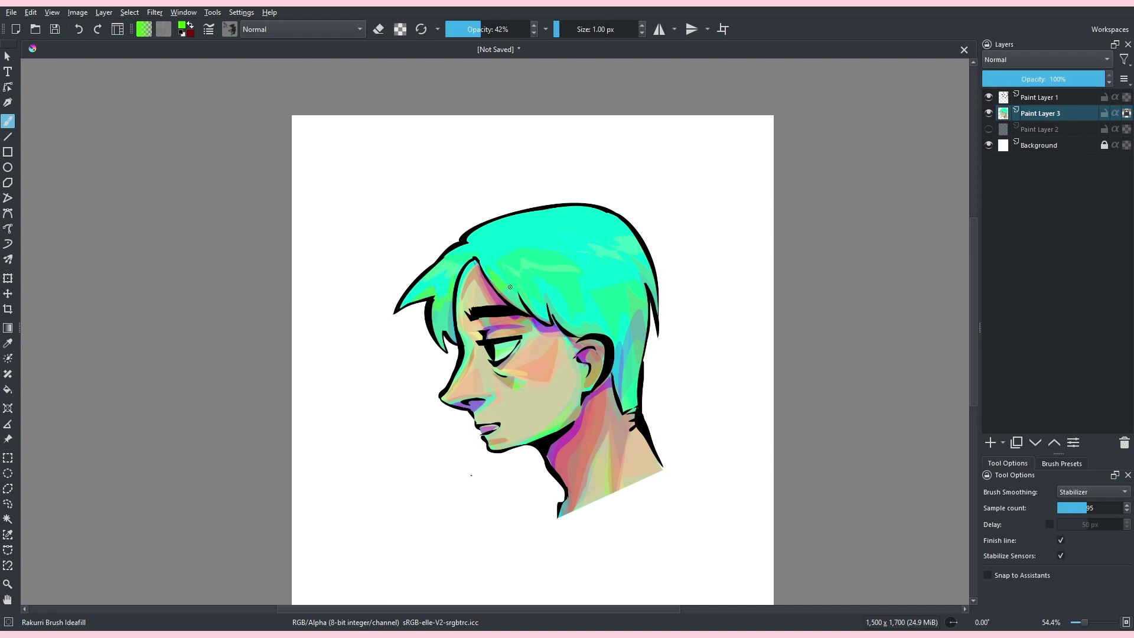
# - Add translucent green accents along the fringe and the back edge of the hair, and bright blue shadows to the front lock and nape
pyautogui.moveTo(510, 287); pyautogui.dragTo(529, 312)
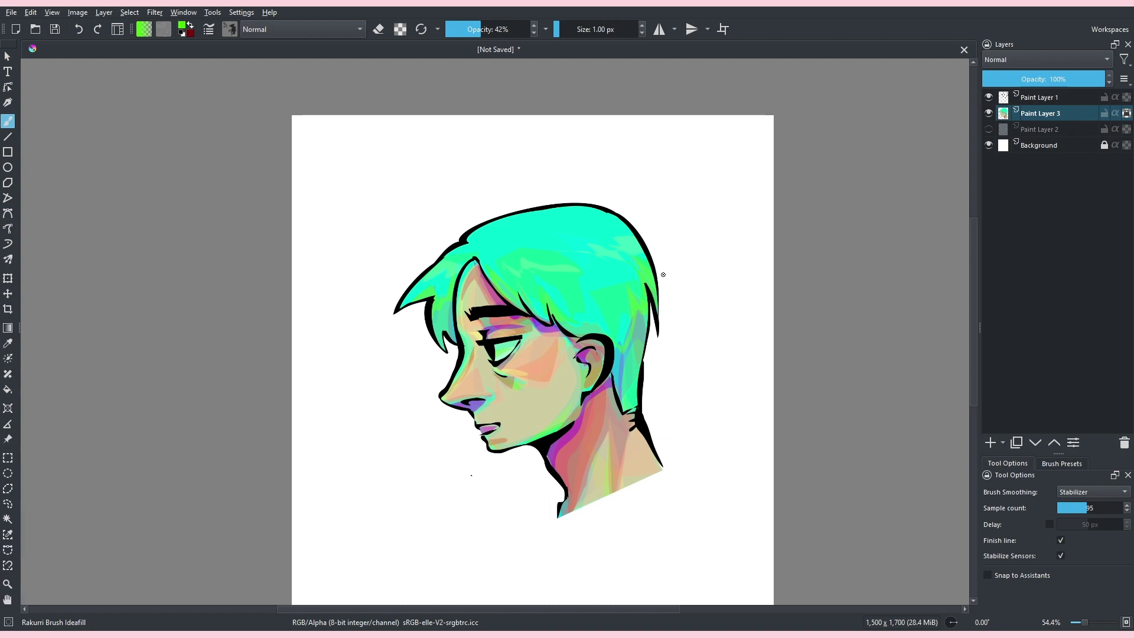
pyautogui.moveTo(584, 247)
pyautogui.mouseDown()
pyautogui.moveTo(617, 174)
pyautogui.moveTo(603, 248)
pyautogui.mouseUp()
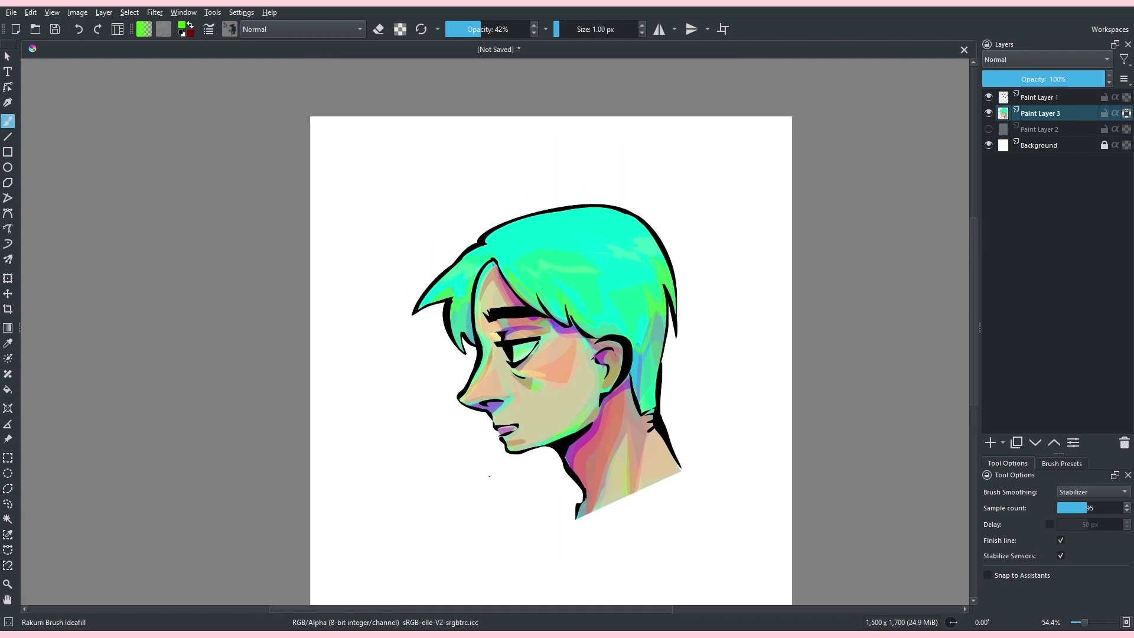
pyautogui.click(199, 327)
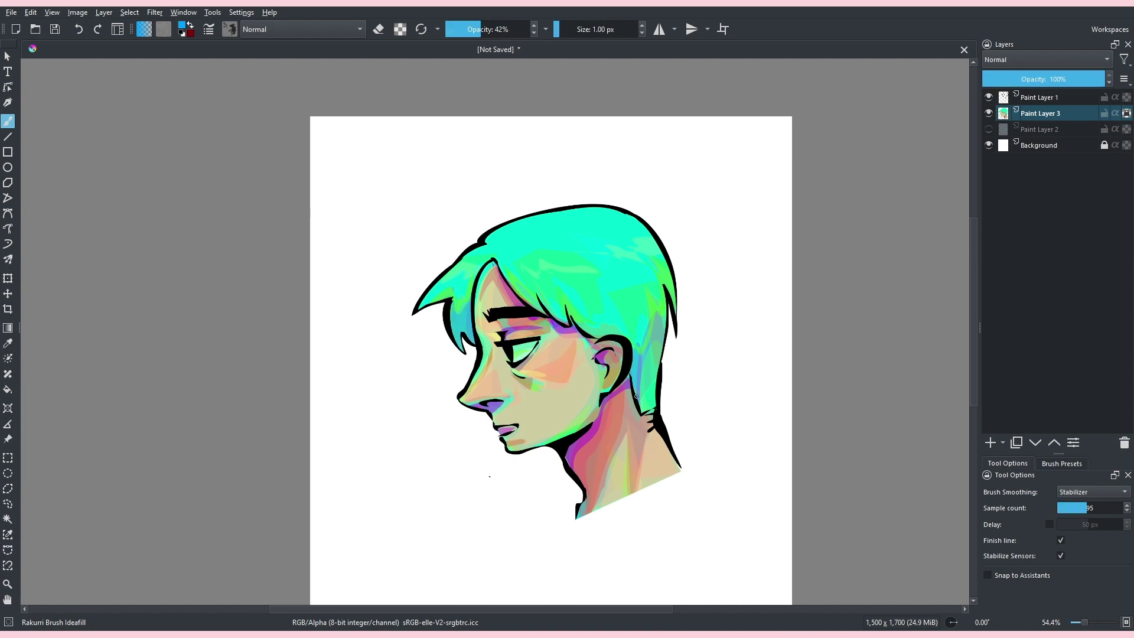
pyautogui.moveTo(636, 396)
pyautogui.mouseDown()
pyautogui.moveTo(641, 344)
pyautogui.moveTo(664, 306)
pyautogui.moveTo(664, 403)
pyautogui.mouseUp()
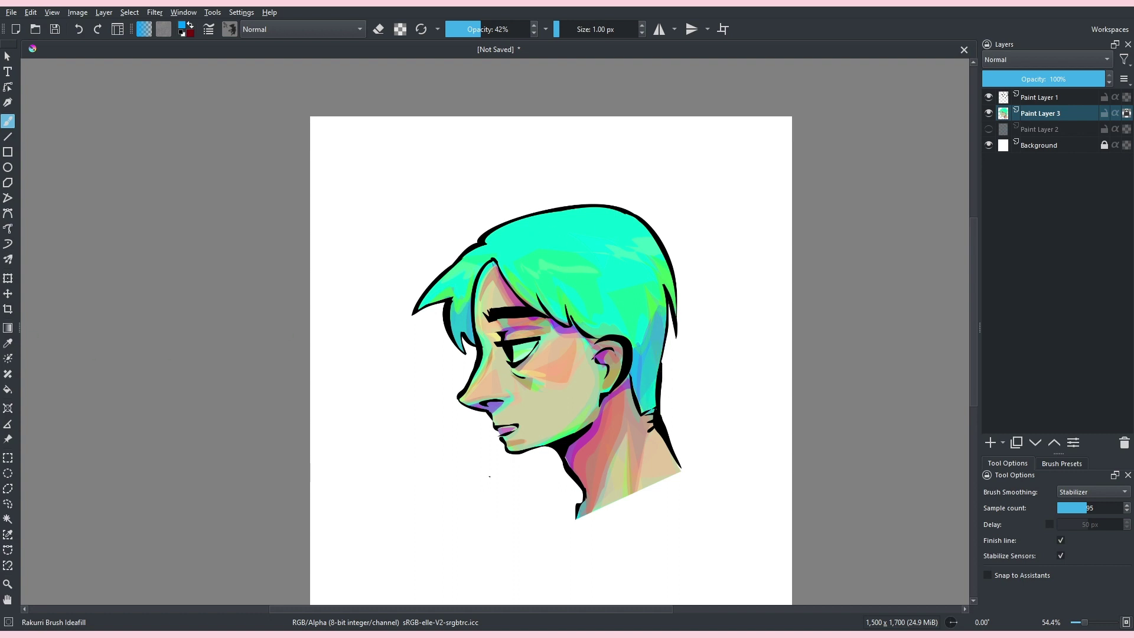
# - Glaze the front lock and the hair behind the ear with translucent turquoise shapes
pyautogui.click(61, 341)
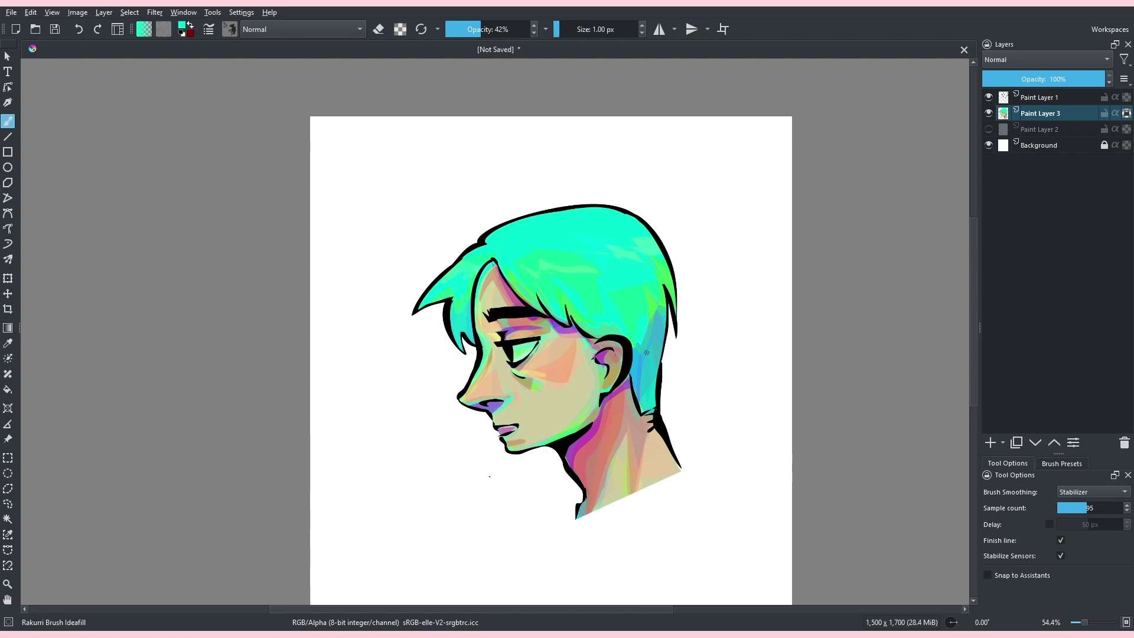
pyautogui.moveTo(630, 340)
pyautogui.mouseDown()
pyautogui.moveTo(647, 348)
pyautogui.moveTo(651, 278)
pyautogui.mouseUp()
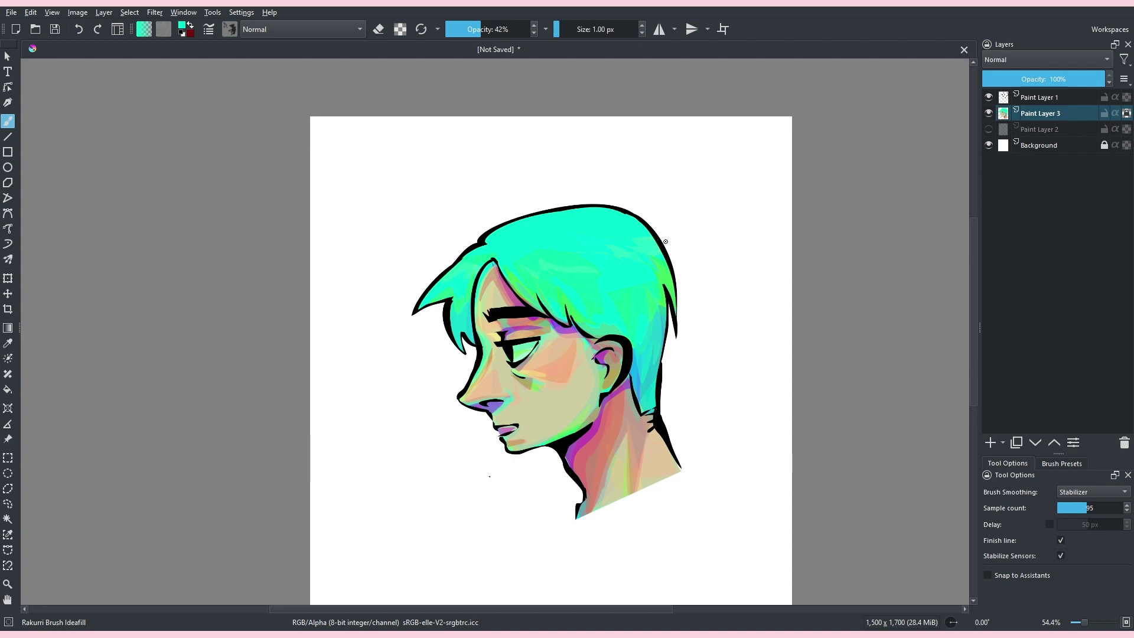
# - Layer translucent bright yellow and pale yellow highlights across the front tuft, the fringe and the crown
pyautogui.moveTo(493, 223); pyautogui.dragTo(528, 197)
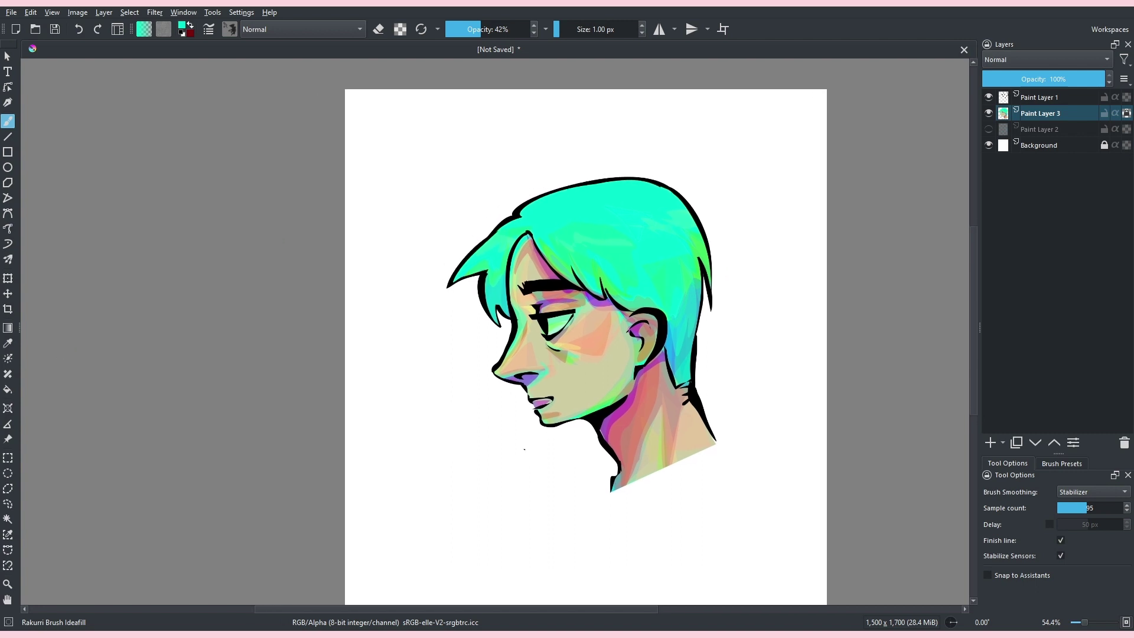
pyautogui.moveTo(489, 237)
pyautogui.mouseDown()
pyautogui.moveTo(470, 268)
pyautogui.moveTo(532, 237)
pyautogui.moveTo(573, 266)
pyautogui.moveTo(563, 251)
pyautogui.moveTo(631, 271)
pyautogui.moveTo(626, 252)
pyautogui.moveTo(563, 243)
pyautogui.mouseUp()
pyautogui.moveTo(652, 245)
pyautogui.mouseDown()
pyautogui.moveTo(637, 234)
pyautogui.moveTo(666, 240)
pyautogui.moveTo(690, 222)
pyautogui.moveTo(664, 230)
pyautogui.mouseUp()
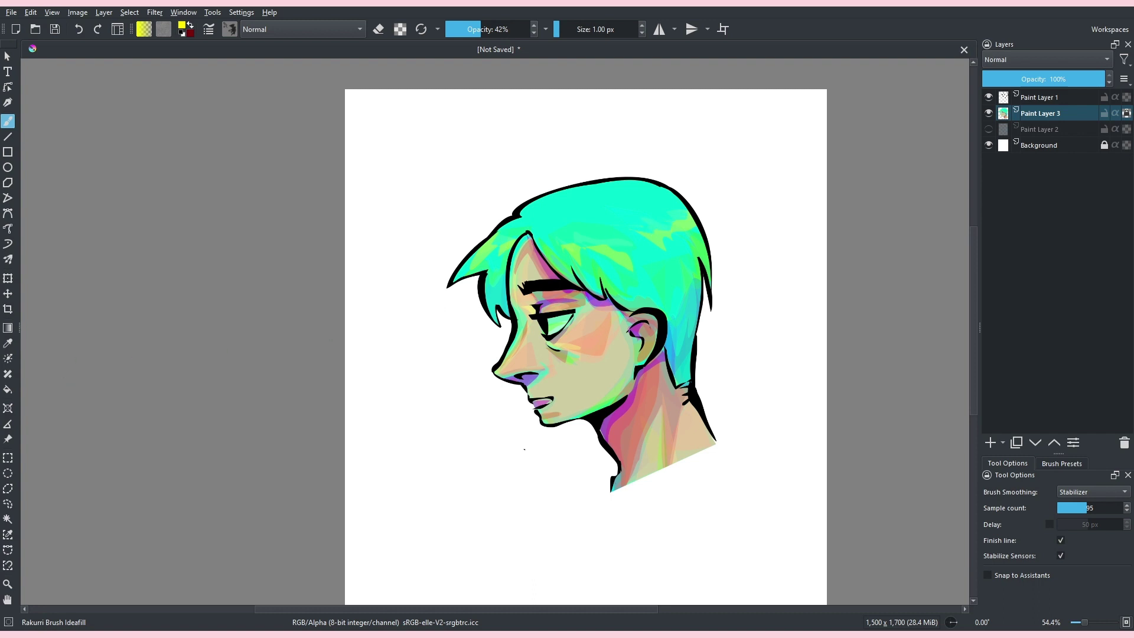
pyautogui.click(104, 343)
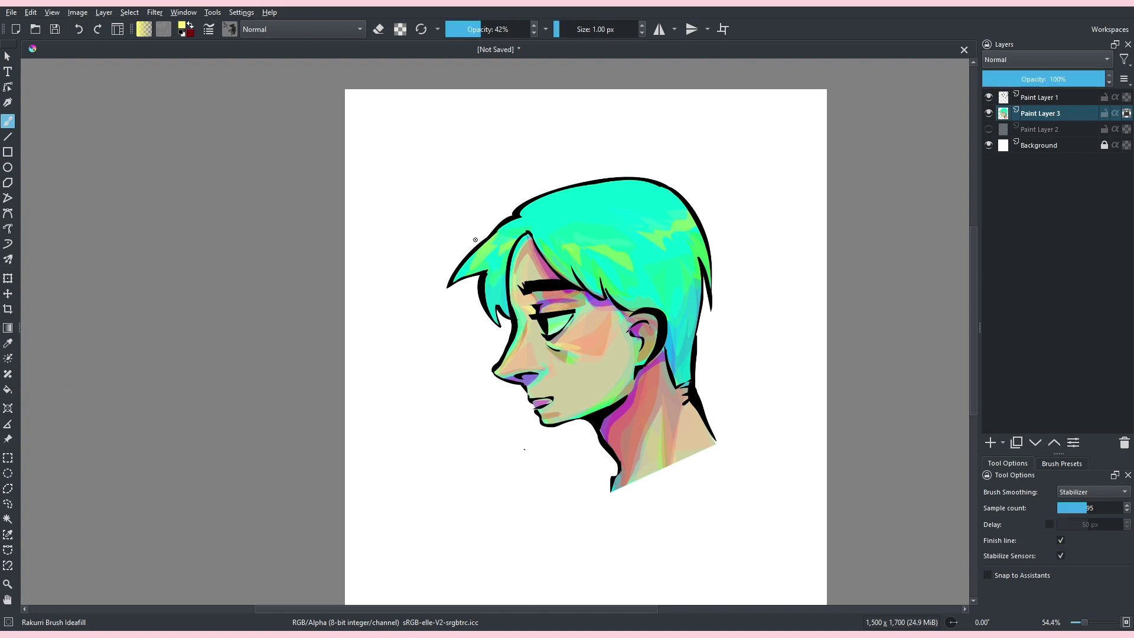
pyautogui.moveTo(475, 239)
pyautogui.mouseDown()
pyautogui.moveTo(494, 240)
pyautogui.moveTo(477, 258)
pyautogui.mouseUp()
pyautogui.moveTo(608, 248)
pyautogui.mouseDown()
pyautogui.moveTo(629, 271)
pyautogui.moveTo(625, 252)
pyautogui.moveTo(685, 221)
pyautogui.mouseUp()
# - Make the line art layer, Paint Layer 1, active and lock its alpha
pyautogui.moveTo(711, 235)
pyautogui.mouseDown()
pyautogui.moveTo(602, 172)
pyautogui.moveTo(721, 249)
pyautogui.moveTo(712, 129)
pyautogui.mouseUp()
pyautogui.moveTo(794, 139)
pyautogui.mouseDown()
pyautogui.moveTo(763, 259)
pyautogui.moveTo(772, 197)
pyautogui.mouseUp()
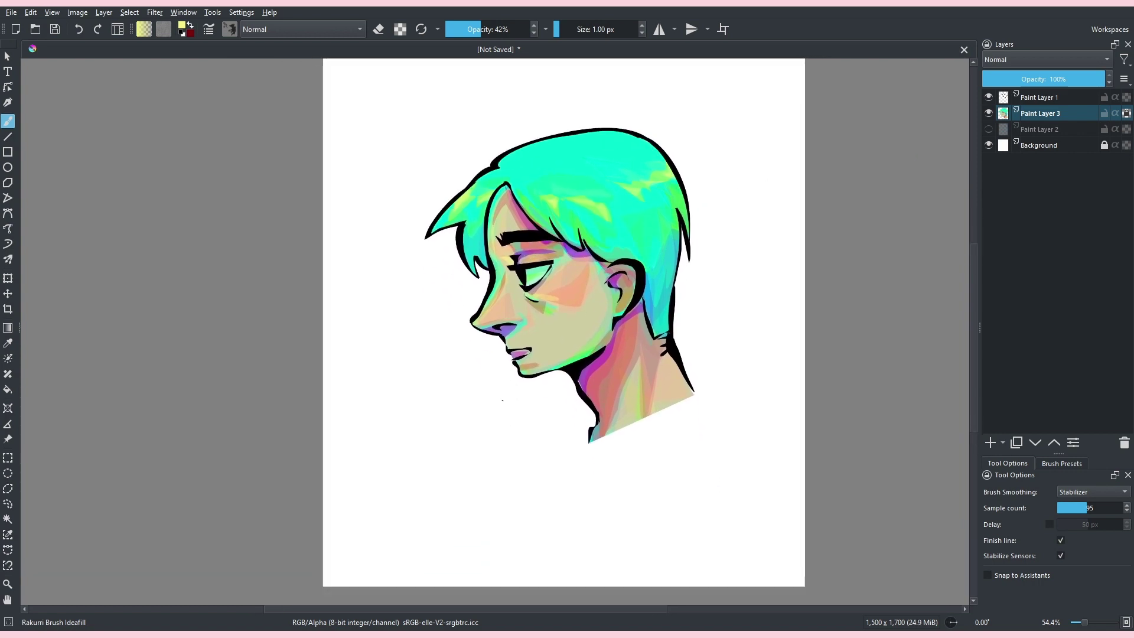
pyautogui.click(1061, 97)
pyautogui.click(1126, 98)
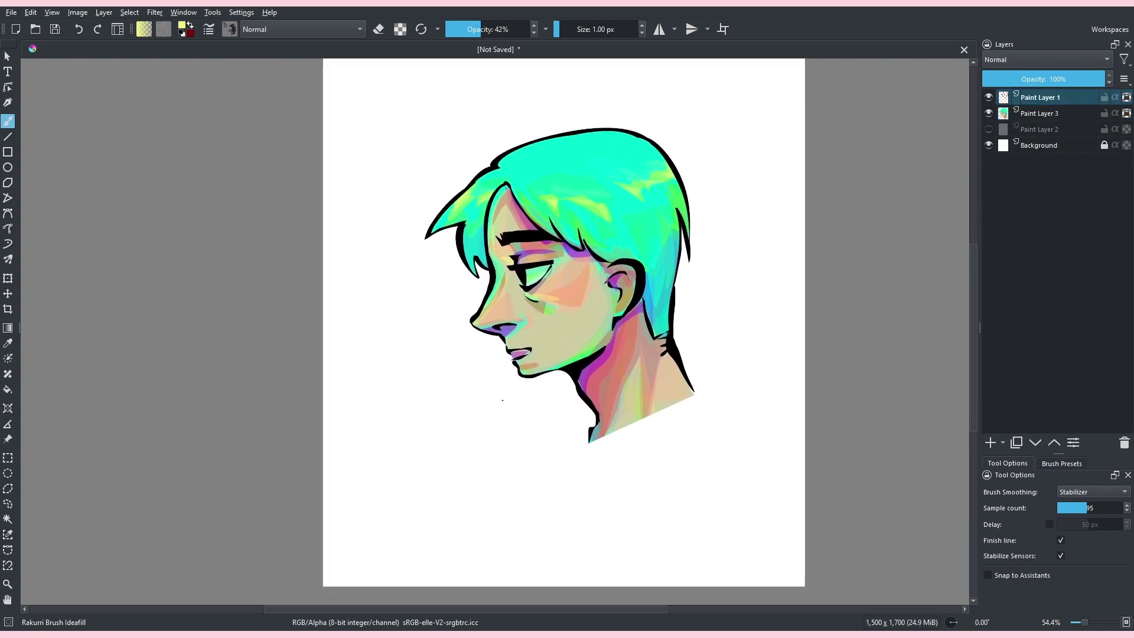
# - Try tinting the alpha-locked line art with a translucent bright blue fill and undo it
pyautogui.keyDown('ctrl'); pyautogui.click(570, 157); pyautogui.keyUp('ctrl')
pyautogui.click(72, 353)
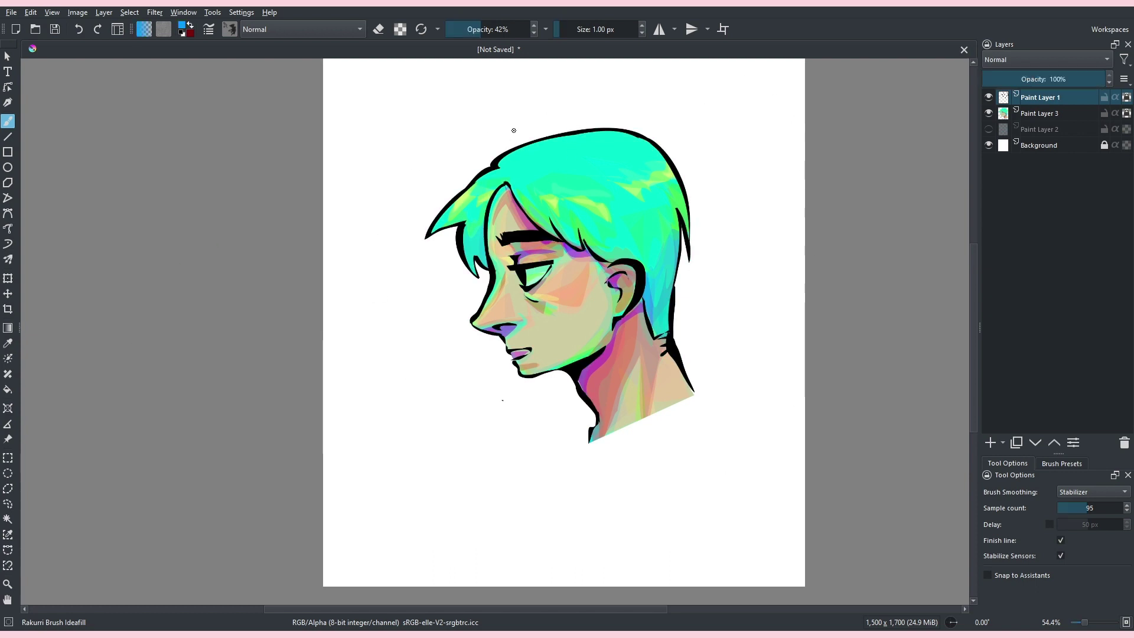
pyautogui.hotkey('shift', 'BackSpace')
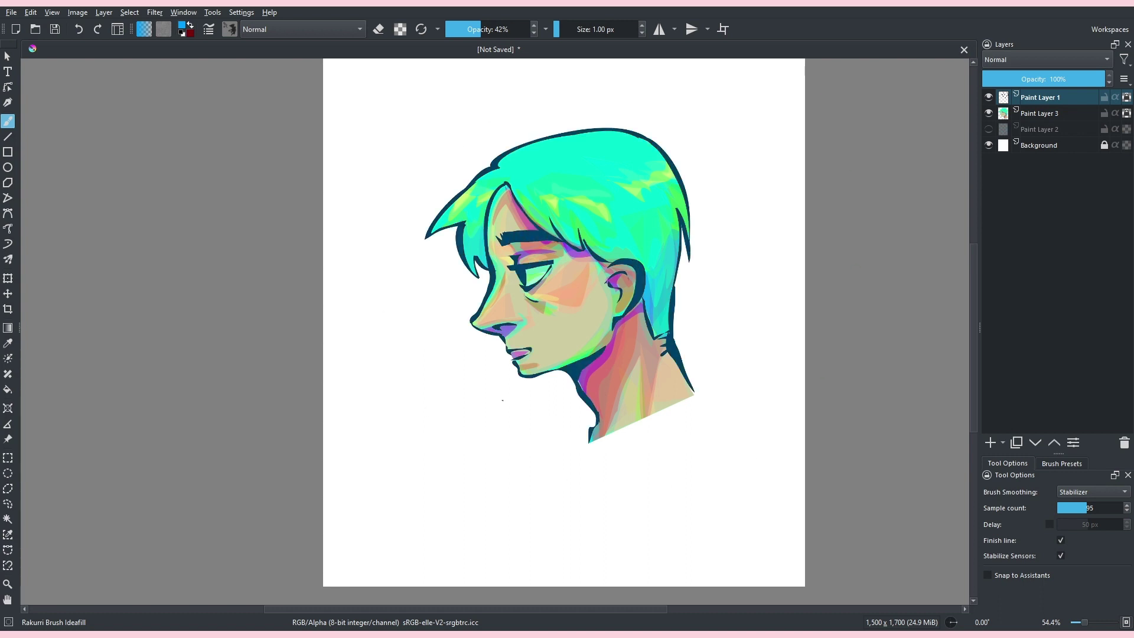
pyautogui.hotkey('ctrl', 'z')
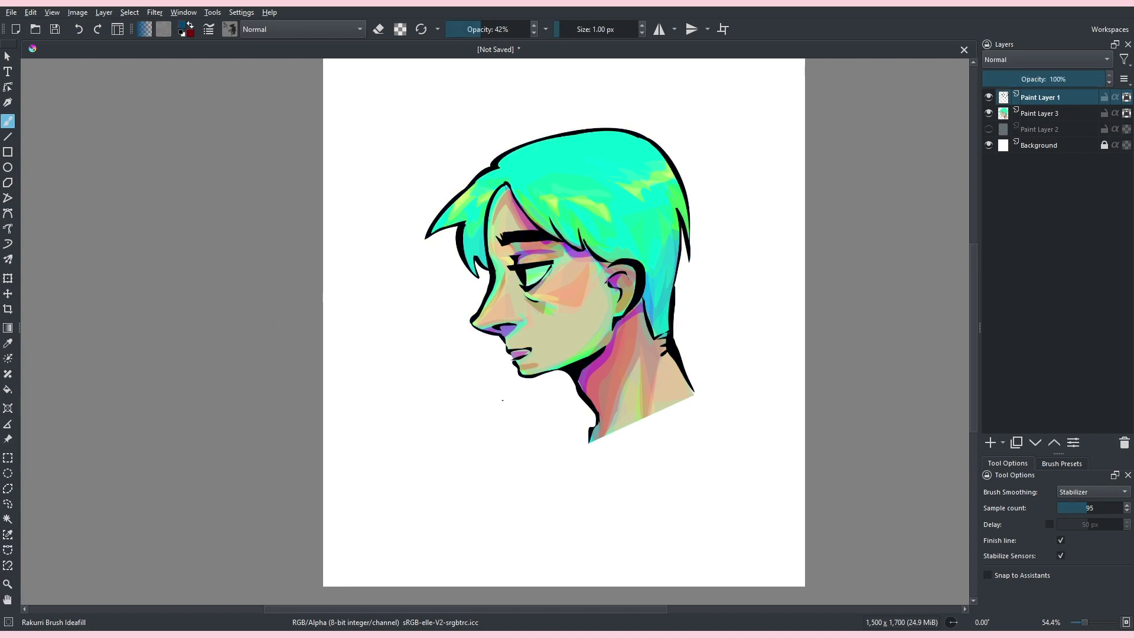
# - Restore the dark blue tint over the line art and glaze translucent purple over the jaw and neck lines
pyautogui.hotkey('ctrl', 'shift', 'z')
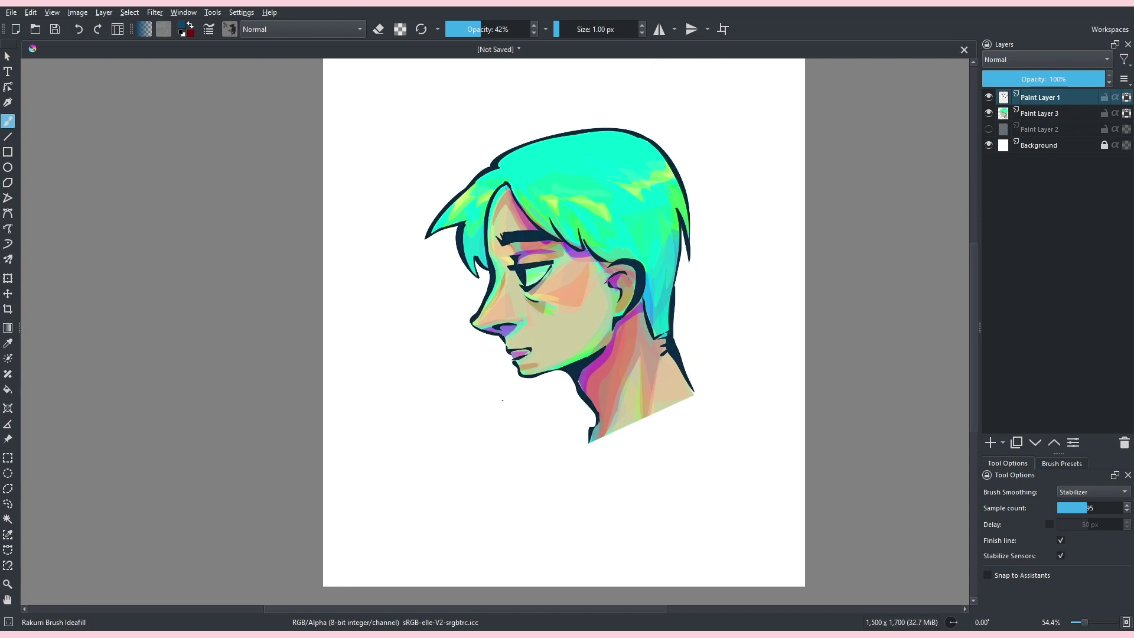
pyautogui.click(0, 359)
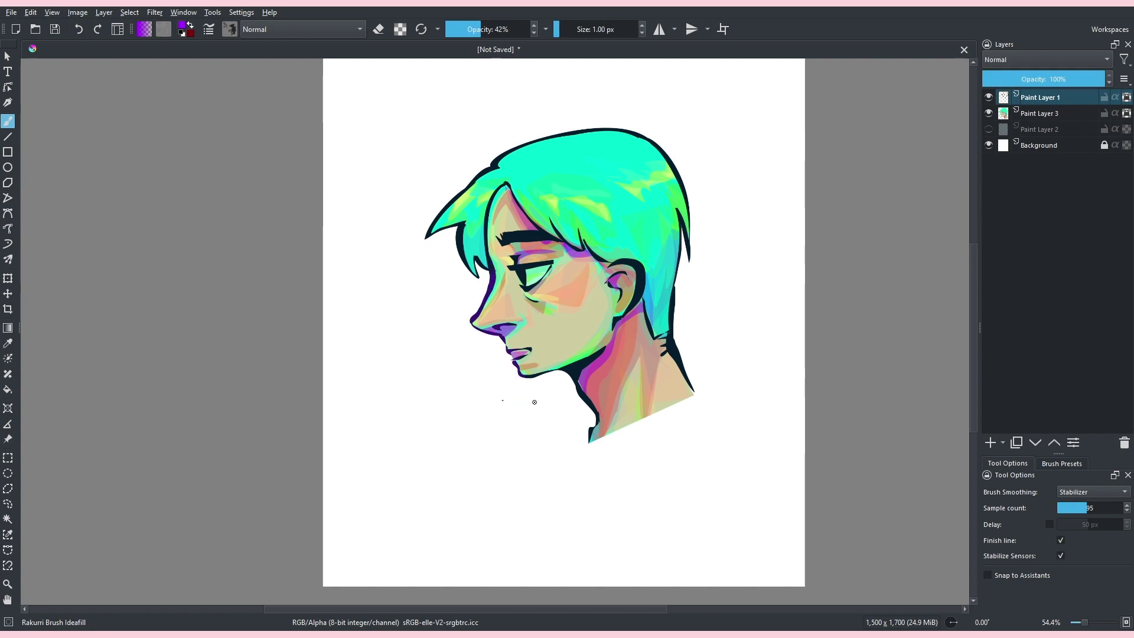
pyautogui.moveTo(596, 353); pyautogui.dragTo(589, 431)
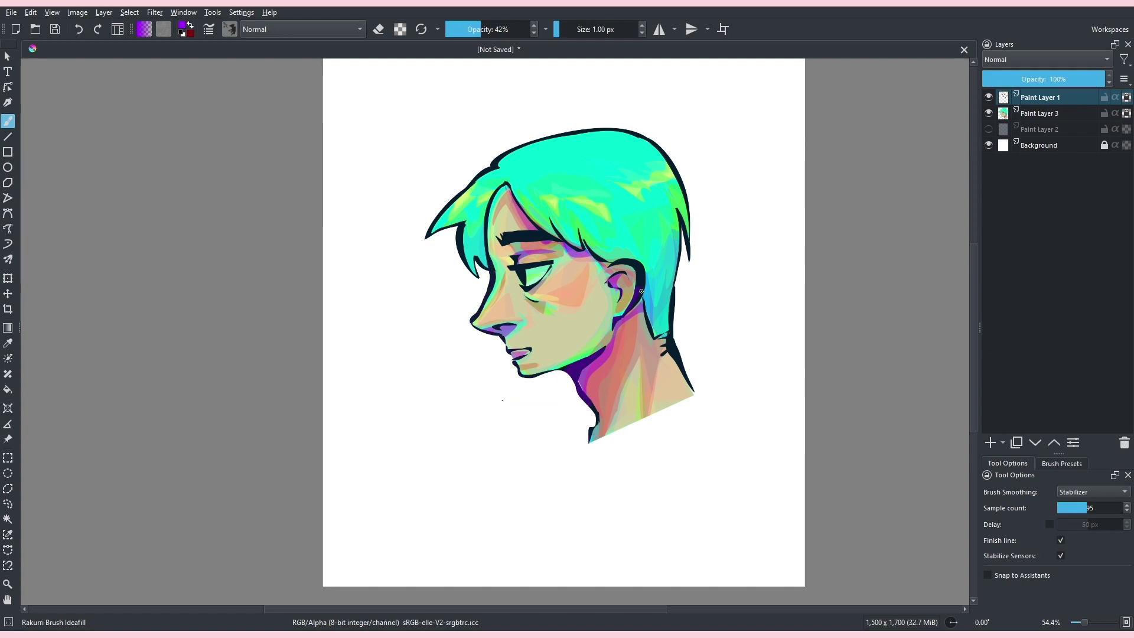
# - Try tinting the nose and mouth outline with a translucent magenta shape and undo it
pyautogui.rightClick(479, 340)
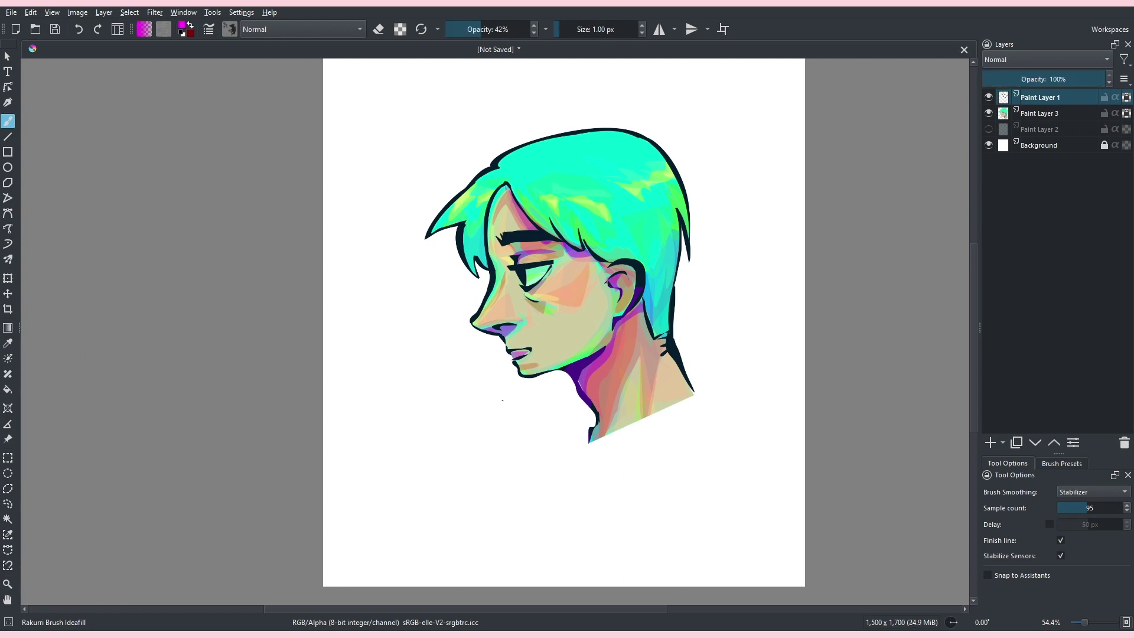
pyautogui.moveTo(470, 315)
pyautogui.mouseDown()
pyautogui.moveTo(523, 392)
pyautogui.moveTo(525, 356)
pyautogui.mouseUp()
pyautogui.hotkey('ctrl', 'z')
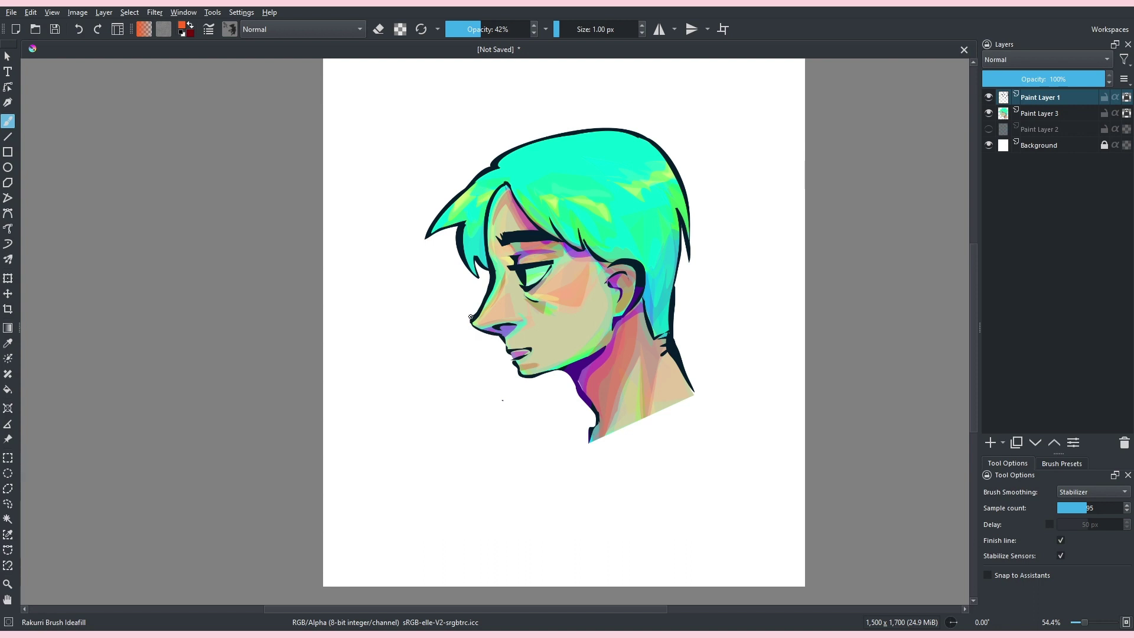
pyautogui.hotkey('ctrl', 'z')
# - Tint the line art of the nose, the nape and the front of the neck with translucent orange shapes
pyautogui.moveTo(669, 334)
pyautogui.mouseDown()
pyautogui.moveTo(675, 421)
pyautogui.moveTo(691, 446)
pyautogui.moveTo(732, 402)
pyautogui.mouseUp()
pyautogui.moveTo(580, 447)
pyautogui.mouseDown()
pyautogui.moveTo(595, 407)
pyautogui.moveTo(614, 457)
pyautogui.mouseUp()
pyautogui.moveTo(663, 519)
pyautogui.mouseDown()
pyautogui.moveTo(647, 511)
pyautogui.moveTo(642, 553)
pyautogui.mouseUp()
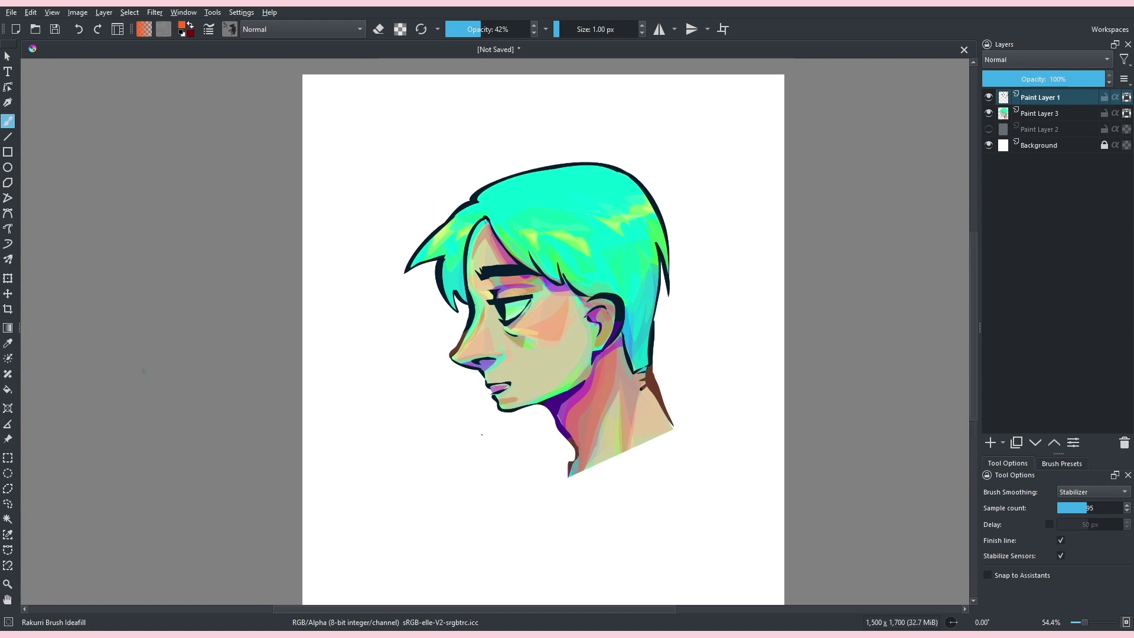
# - Glaze the hair's outer outline from the front tuft over the crown with a translucent turquoise shape
pyautogui.press('x')
pyautogui.click(73, 344)
pyautogui.click(72, 344)
pyautogui.moveTo(411, 257)
pyautogui.mouseDown()
pyautogui.moveTo(452, 254)
pyautogui.moveTo(489, 211)
pyautogui.moveTo(605, 230)
pyautogui.moveTo(641, 214)
pyautogui.moveTo(666, 235)
pyautogui.mouseUp()
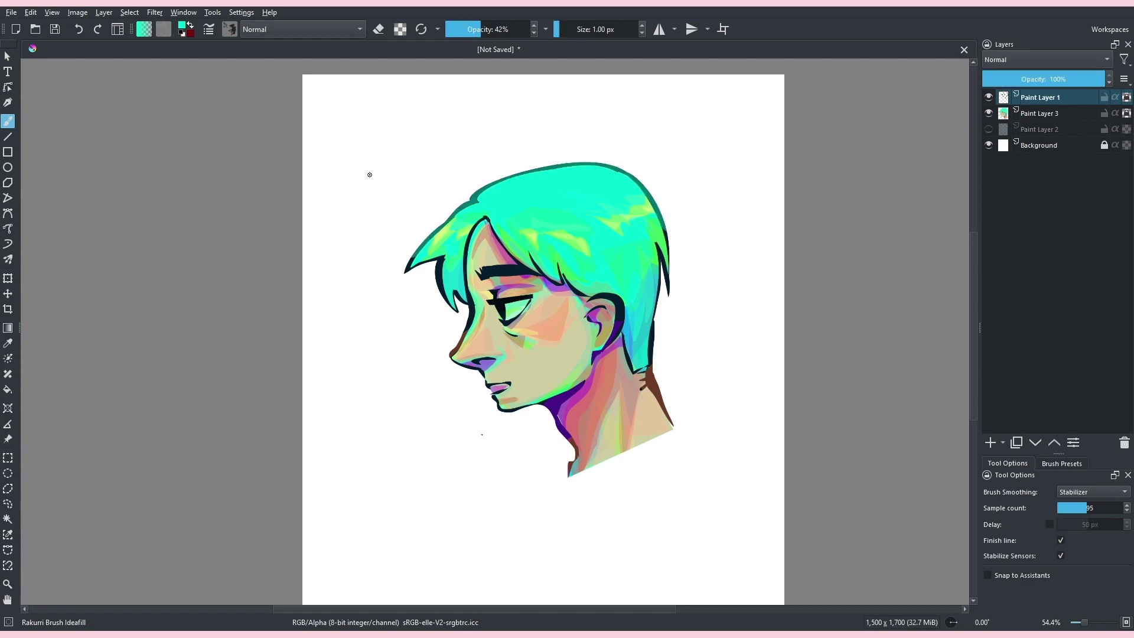
# - Tint the line art of the front tuft and the back of the hair with translucent bright blue shapes
pyautogui.click(100, 328)
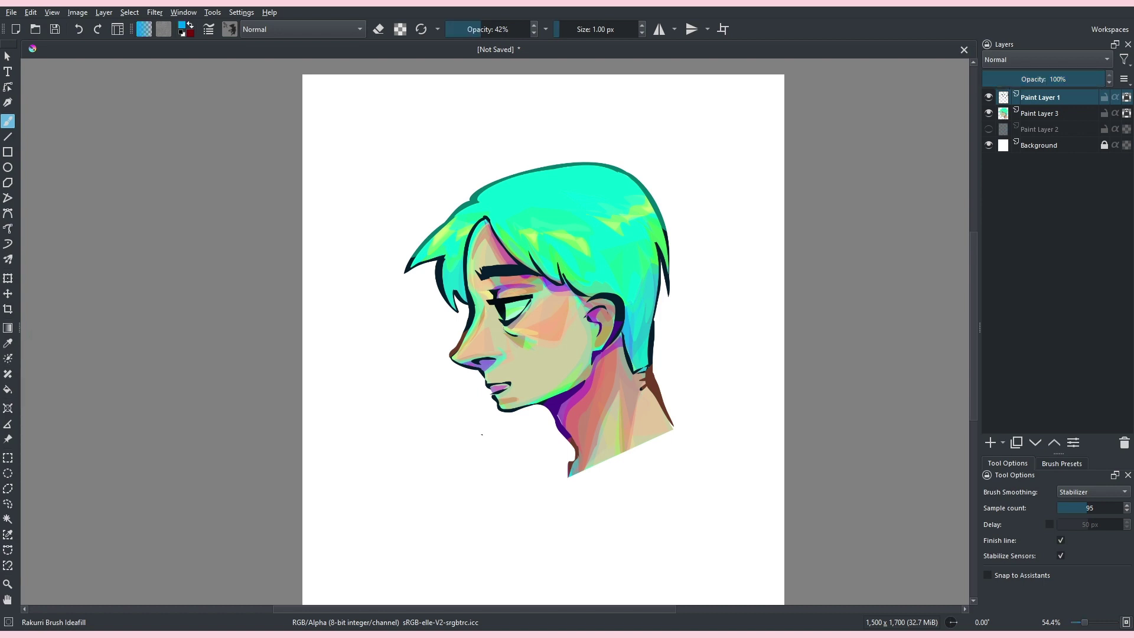
pyautogui.click(100, 328)
pyautogui.moveTo(410, 227)
pyautogui.mouseDown()
pyautogui.moveTo(392, 303)
pyautogui.moveTo(472, 318)
pyautogui.moveTo(476, 275)
pyautogui.mouseUp()
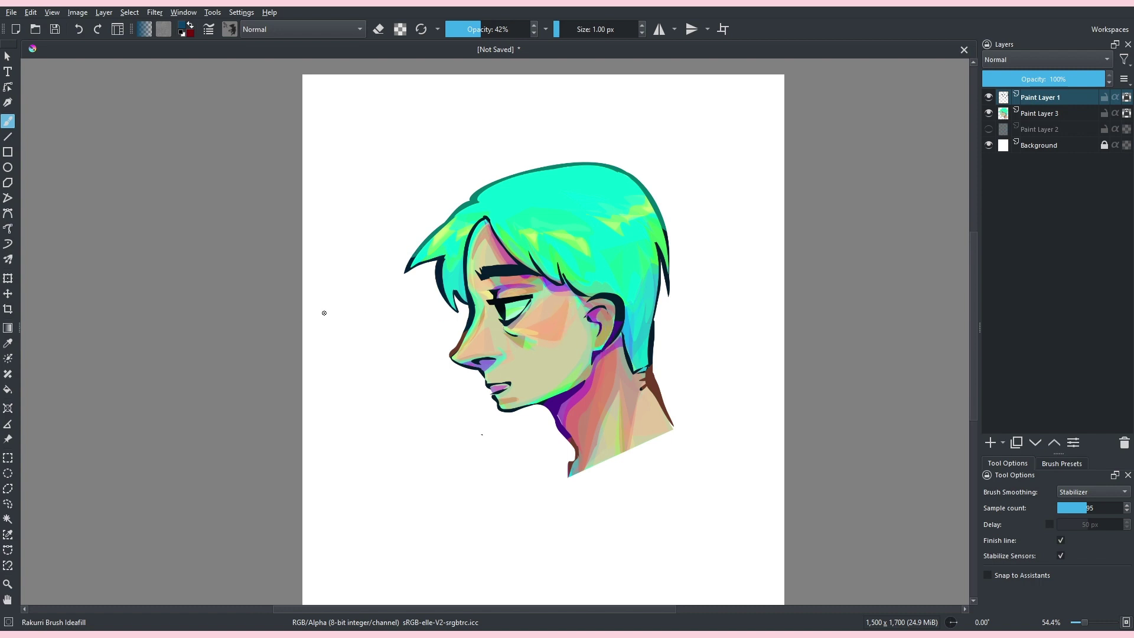
pyautogui.hotkey('shift', 'i')
pyautogui.click(112, 345)
pyautogui.hotkey('shift', 'BackSpace')
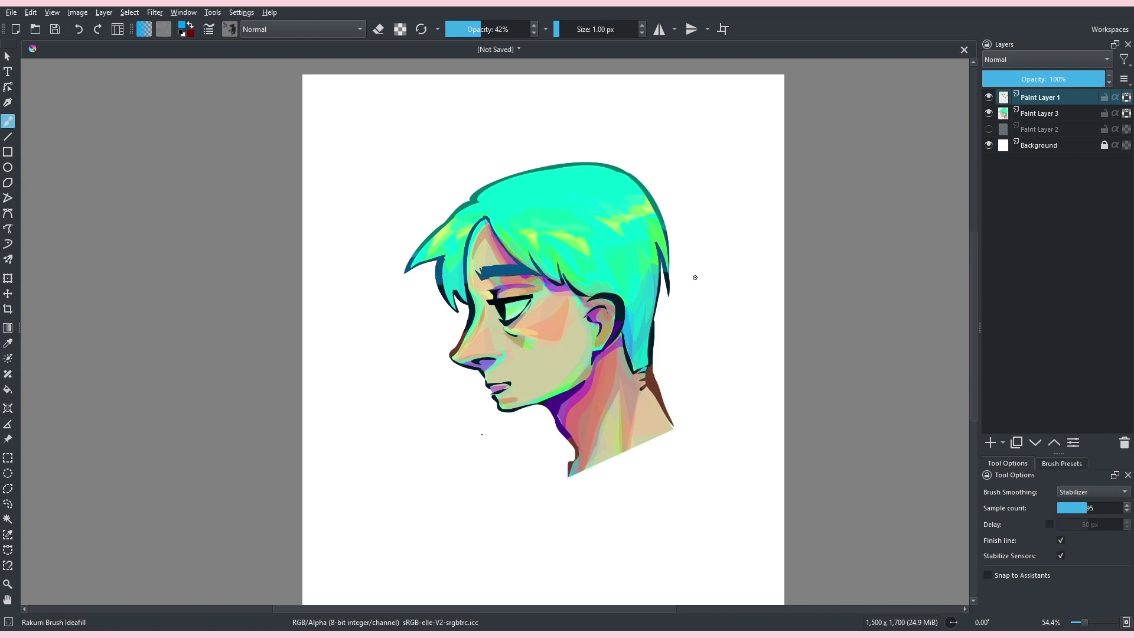
pyautogui.hotkey('ctrl', 'z')
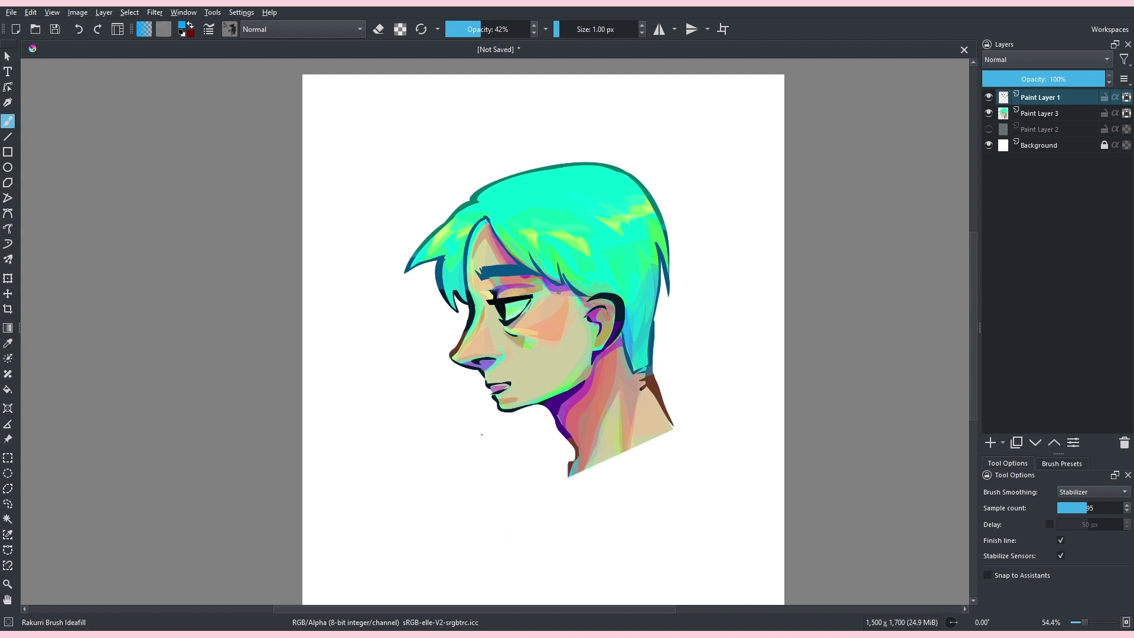
pyautogui.moveTo(540, 273)
pyautogui.mouseDown()
pyautogui.moveTo(519, 228)
pyautogui.moveTo(487, 216)
pyautogui.moveTo(458, 261)
pyautogui.moveTo(458, 318)
pyautogui.mouseUp()
pyautogui.moveTo(595, 200); pyautogui.dragTo(587, 159)
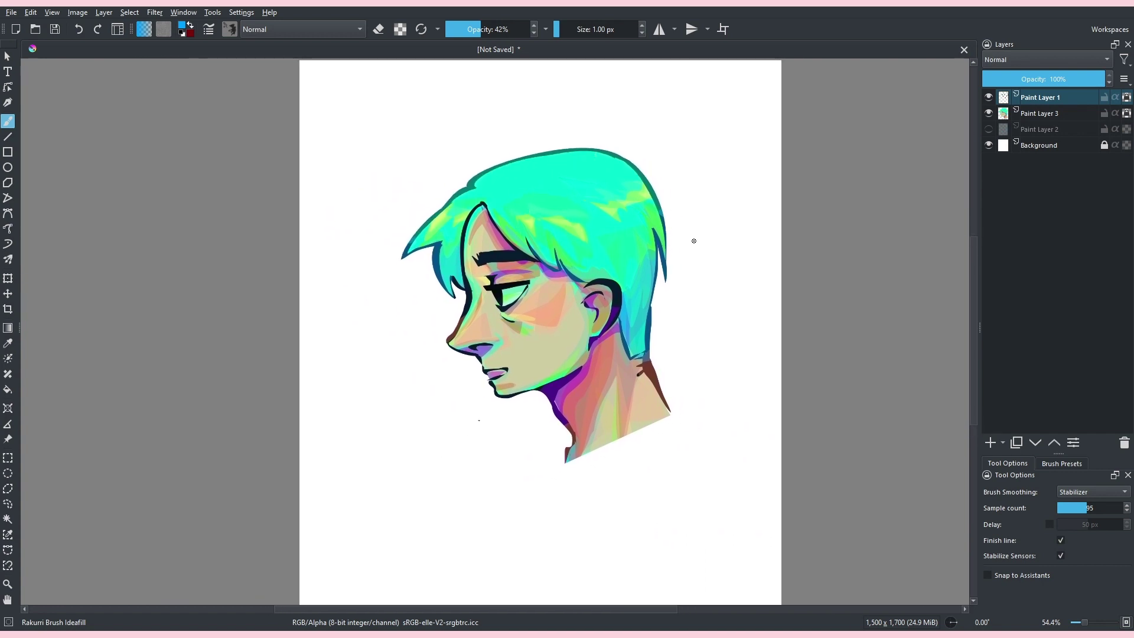
pyautogui.moveTo(745, 77)
pyautogui.mouseDown()
pyautogui.moveTo(713, 162)
pyautogui.moveTo(665, 176)
pyautogui.mouseUp()
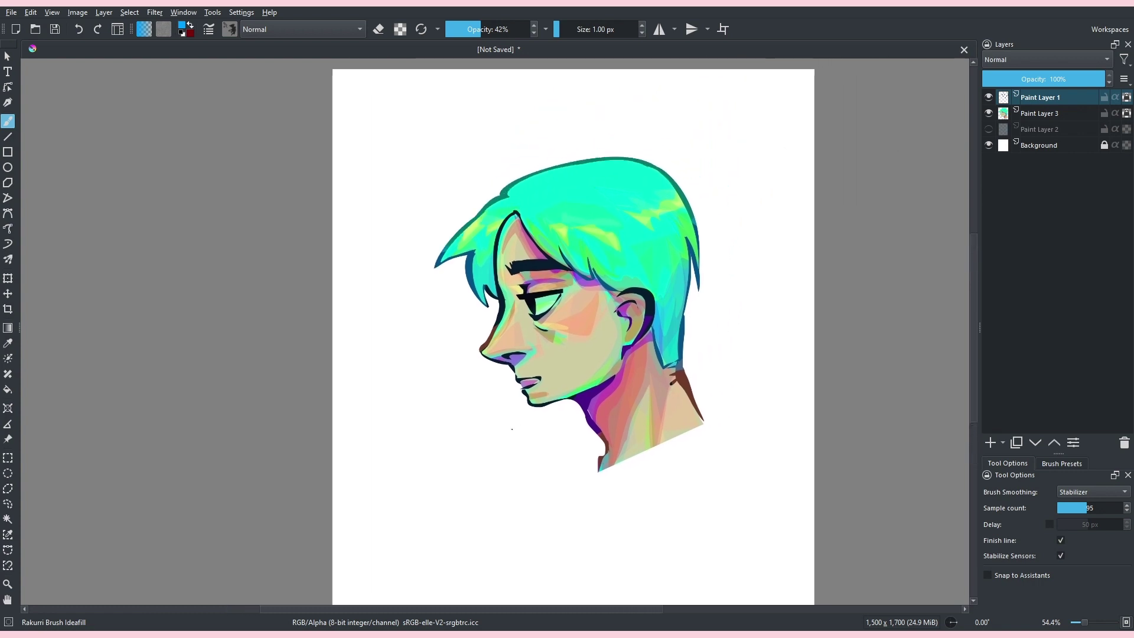
# - Add a new paint layer directly above Paint Layer 2 and set the brush opacity to 100%
pyautogui.click(1039, 113)
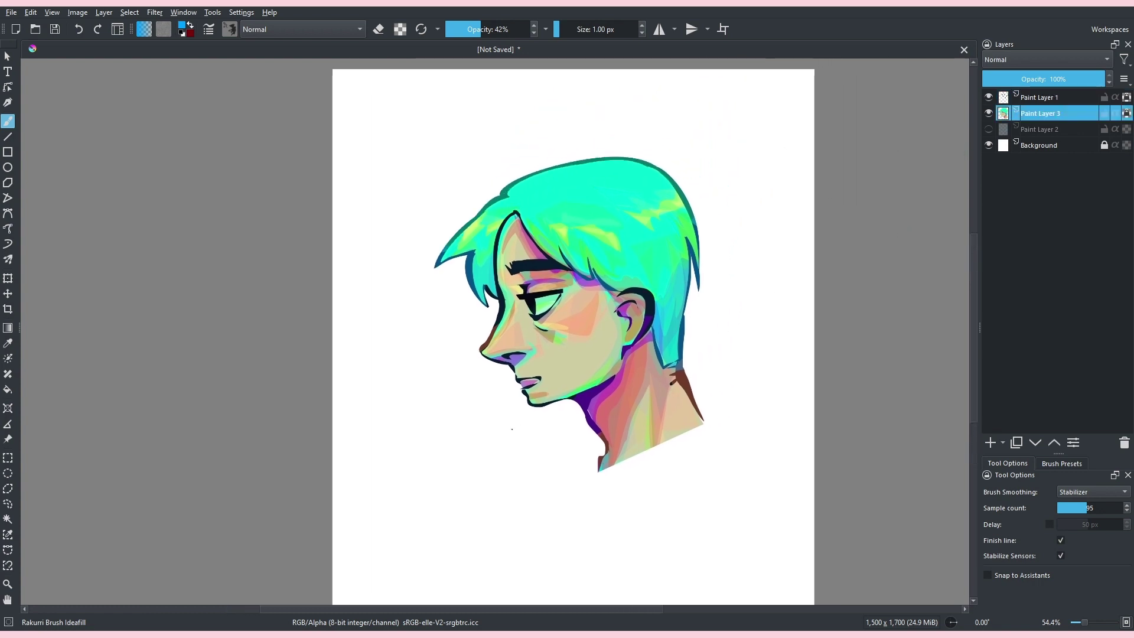
pyautogui.click(1039, 130)
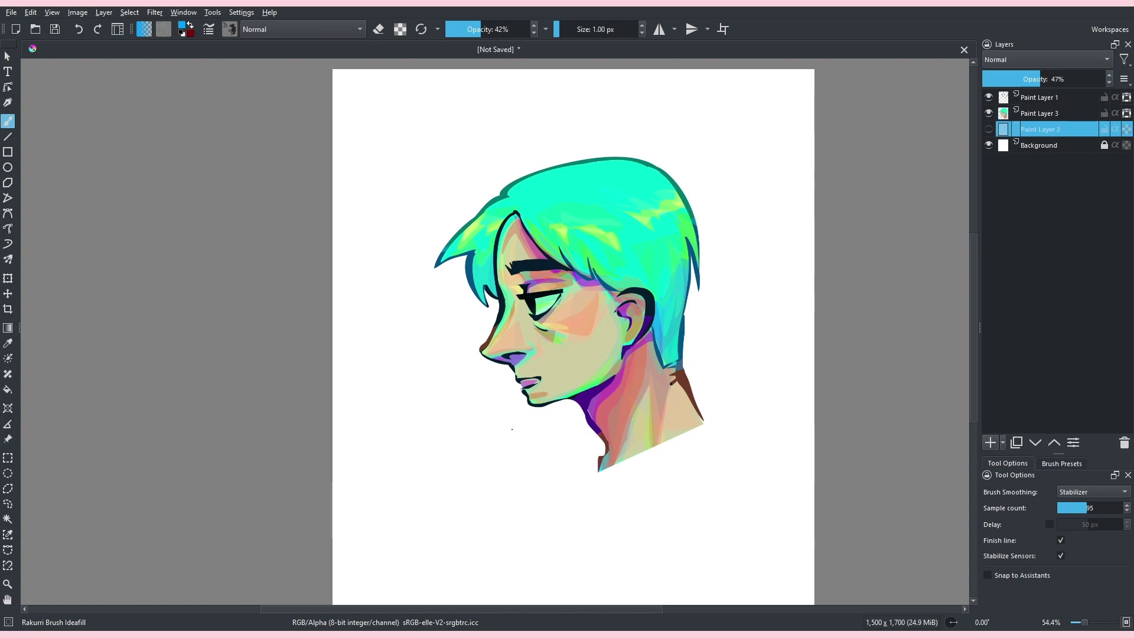
pyautogui.click(990, 442)
pyautogui.moveTo(492, 29); pyautogui.dragTo(532, 29)
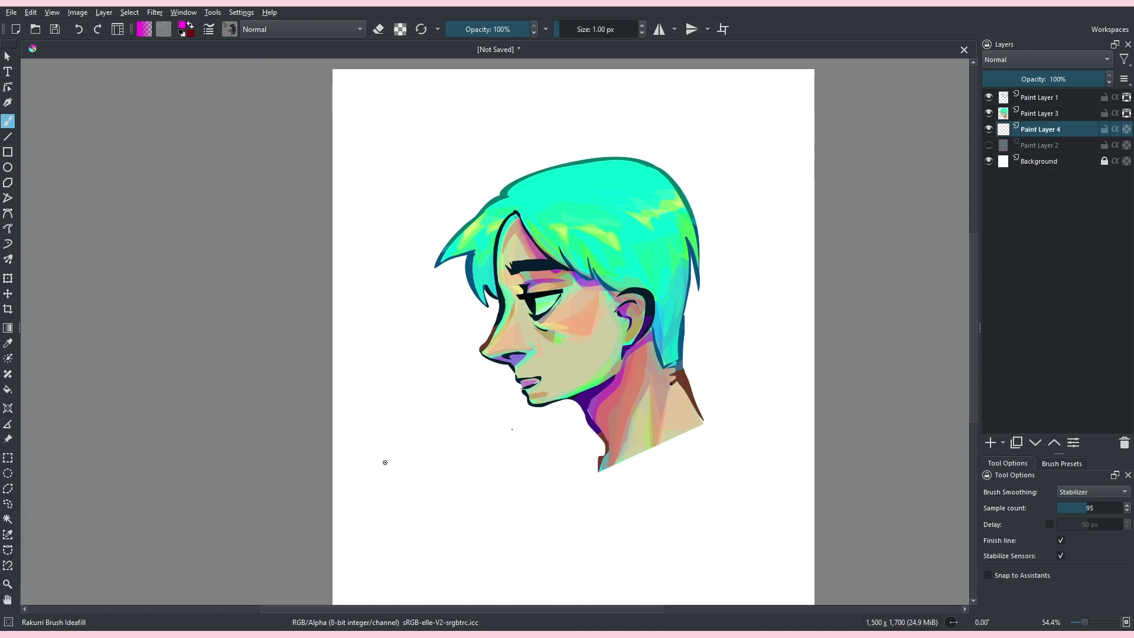
# - Try filling an opaque magenta background shape behind the head, undoing each attempt
pyautogui.moveTo(388, 497)
pyautogui.mouseDown()
pyautogui.moveTo(384, 161)
pyautogui.moveTo(507, 160)
pyautogui.moveTo(806, 193)
pyautogui.mouseUp()
pyautogui.hotkey('ctrl', 'z')
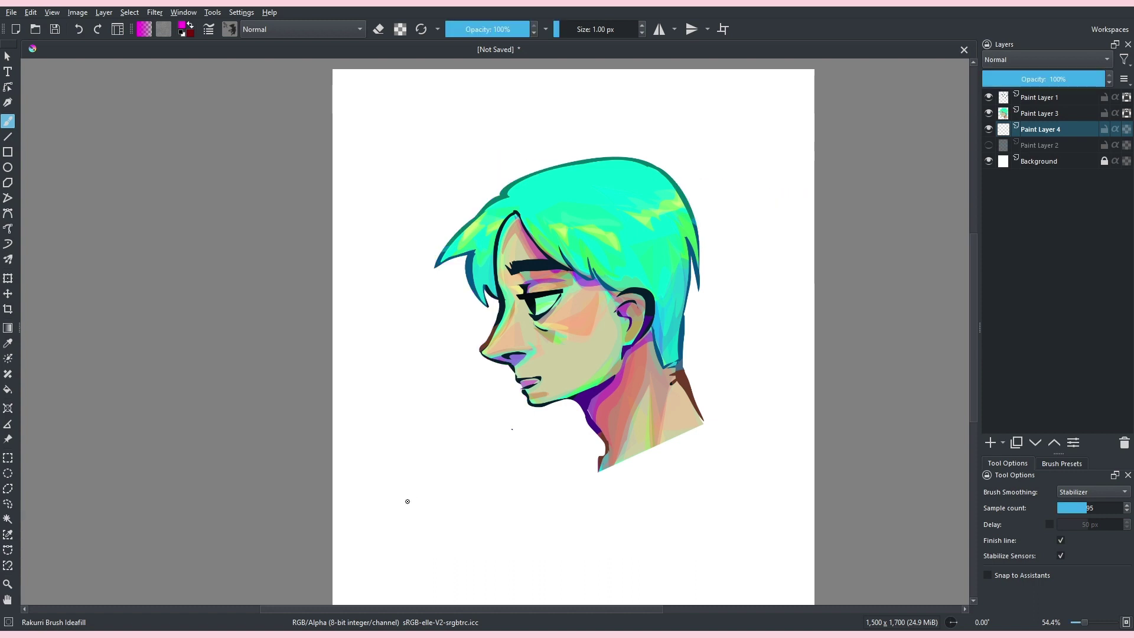
pyautogui.moveTo(387, 515); pyautogui.dragTo(789, 258)
pyautogui.hotkey('ctrl', 'z')
pyautogui.moveTo(381, 521)
pyautogui.mouseDown()
pyautogui.moveTo(563, 354)
pyautogui.moveTo(800, 203)
pyautogui.moveTo(578, 164)
pyautogui.moveTo(398, 154)
pyautogui.mouseUp()
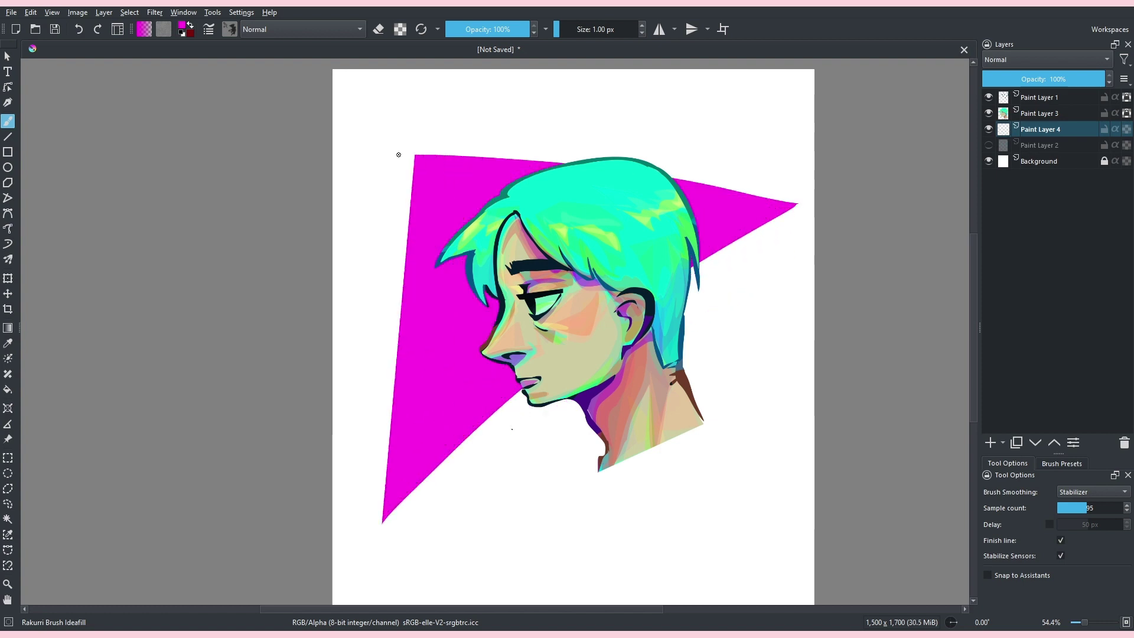
pyautogui.hotkey('ctrl', 'z')
pyautogui.moveTo(386, 516)
pyautogui.mouseDown()
pyautogui.moveTo(714, 169)
pyautogui.moveTo(729, 132)
pyautogui.moveTo(345, 145)
pyautogui.mouseUp()
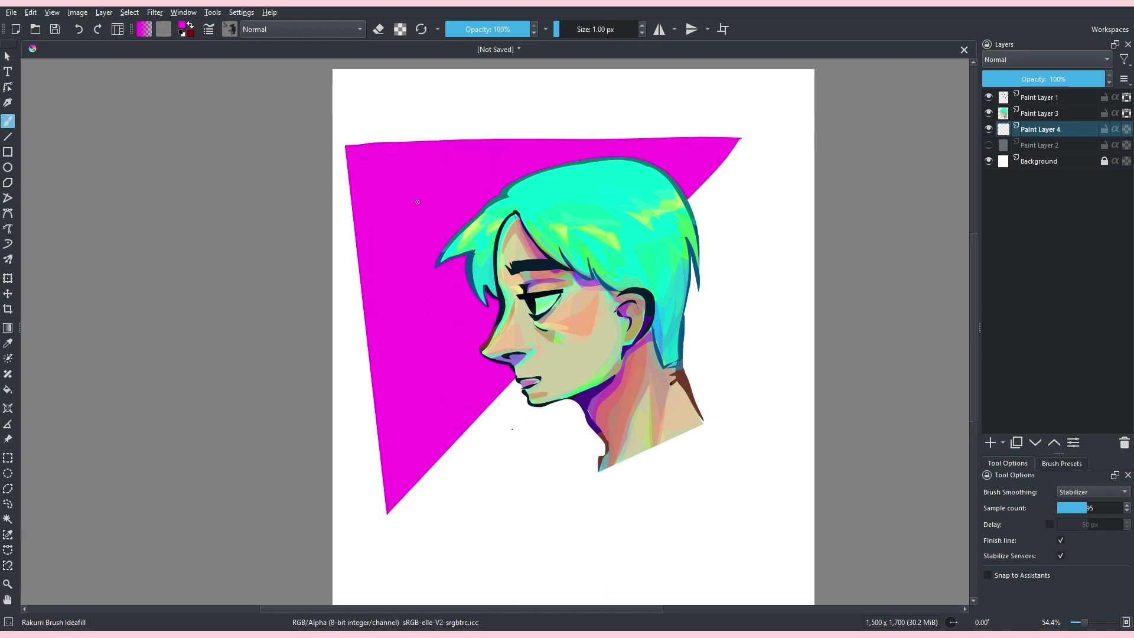
pyautogui.hotkey('ctrl', 'z')
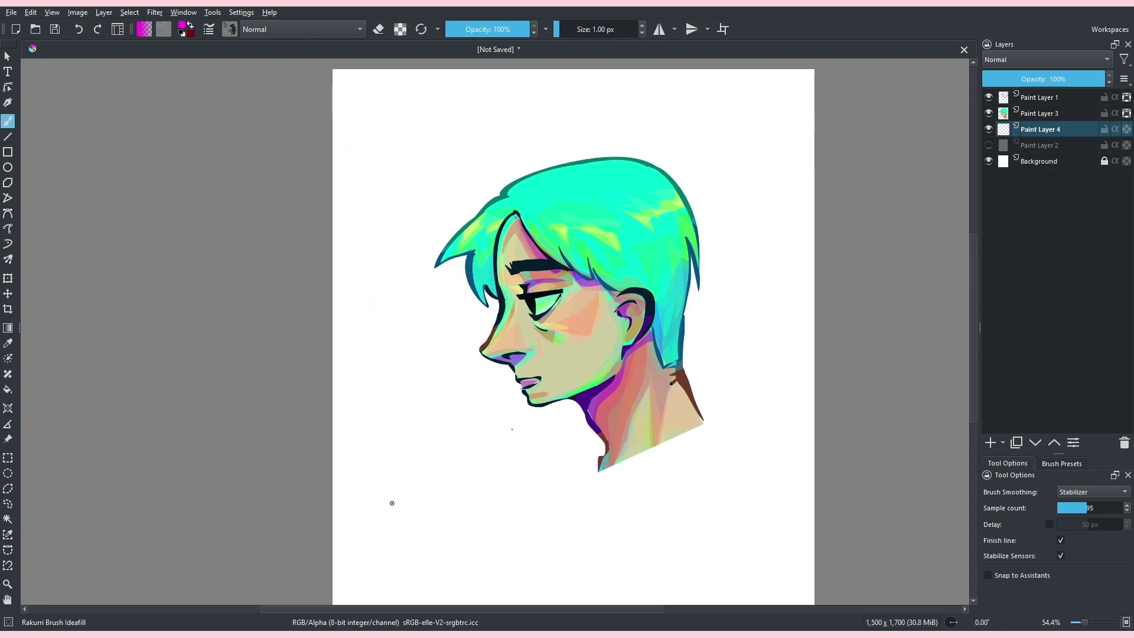
pyautogui.moveTo(391, 502)
pyautogui.mouseDown()
pyautogui.moveTo(812, 190)
pyautogui.moveTo(805, 178)
pyautogui.moveTo(703, 166)
pyautogui.moveTo(365, 189)
pyautogui.mouseUp()
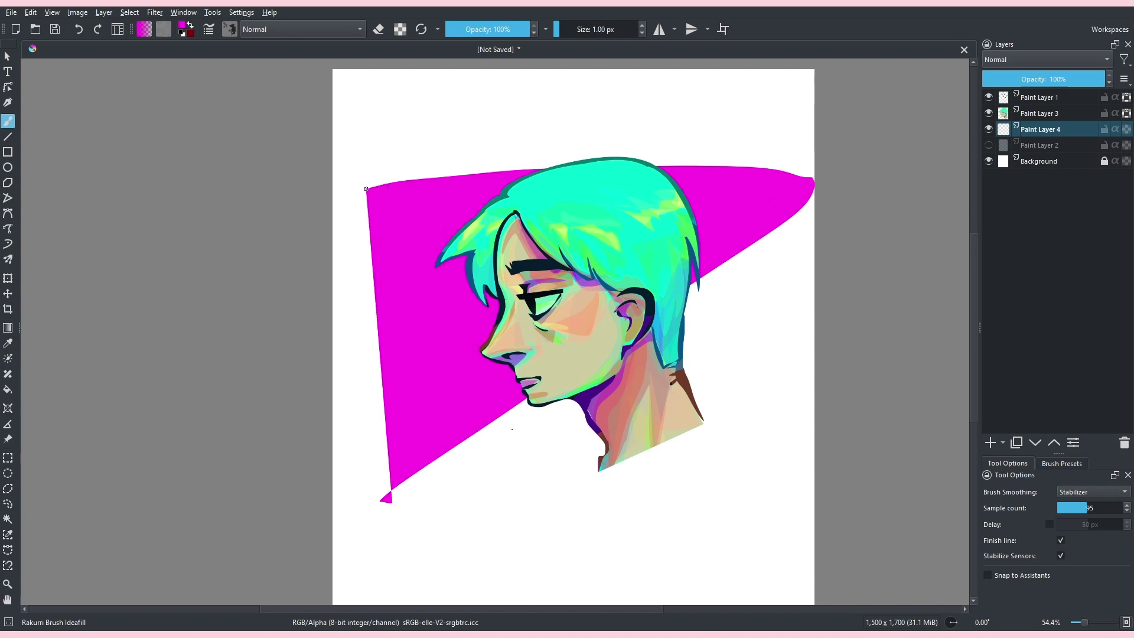
pyautogui.hotkey('ctrl', 'z')
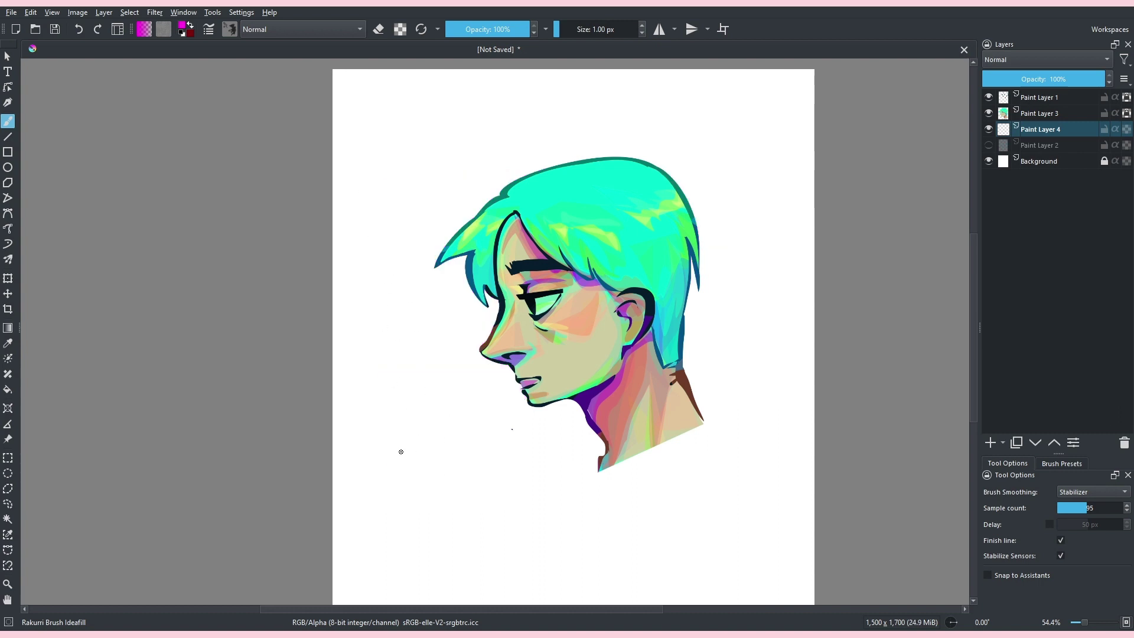
pyautogui.moveTo(385, 490)
pyautogui.mouseDown()
pyautogui.moveTo(430, 416)
pyautogui.moveTo(374, 418)
pyautogui.mouseUp()
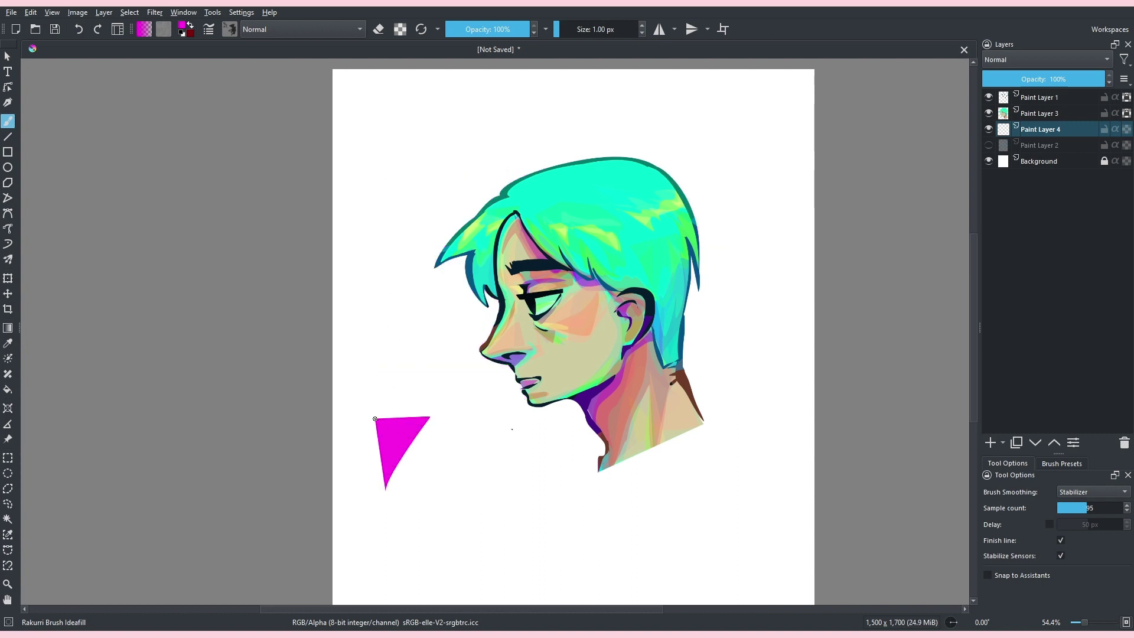
pyautogui.hotkey('ctrl', 'z')
# - Fill a large opaque magenta four-sided shape behind the head on Paint Layer 4
pyautogui.rightClick(569, 353)
pyautogui.moveTo(533, 488); pyautogui.dragTo(511, 488)
pyautogui.rightClick(494, 358)
pyautogui.moveTo(494, 357)
pyautogui.mouseDown()
pyautogui.moveTo(482, 406)
pyautogui.moveTo(562, 329)
pyautogui.moveTo(454, 354)
pyautogui.moveTo(462, 431)
pyautogui.moveTo(556, 430)
pyautogui.mouseUp()
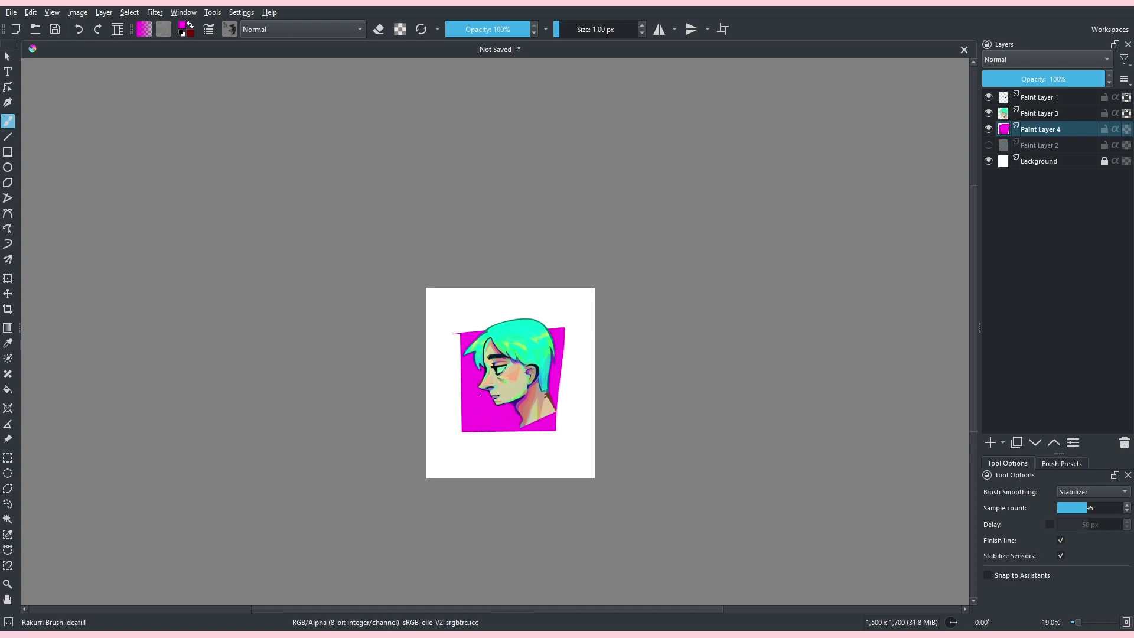
# - Erase the uneven edges of the magenta background shape to trim it into a clean square
pyautogui.press('e')
pyautogui.moveTo(428, 415)
pyautogui.mouseDown()
pyautogui.moveTo(475, 284)
pyautogui.moveTo(464, 283)
pyautogui.mouseUp()
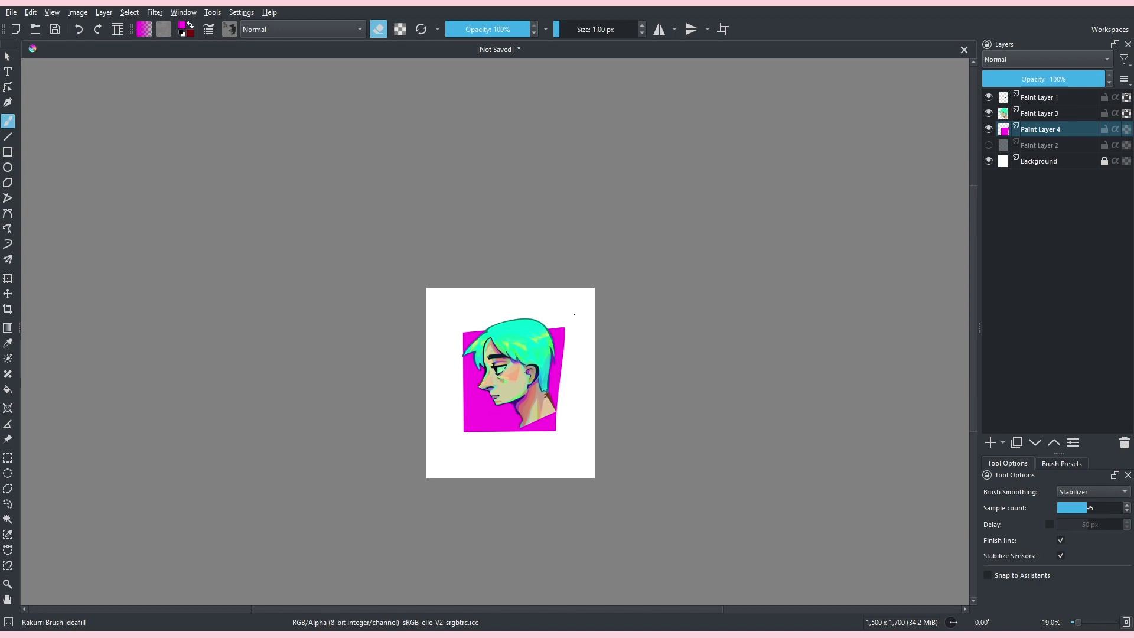
pyautogui.moveTo(568, 323); pyautogui.dragTo(550, 479)
pyautogui.moveTo(580, 306); pyautogui.dragTo(553, 304)
pyautogui.moveTo(465, 317)
pyautogui.mouseDown()
pyautogui.moveTo(565, 309)
pyautogui.moveTo(578, 336)
pyautogui.mouseUp()
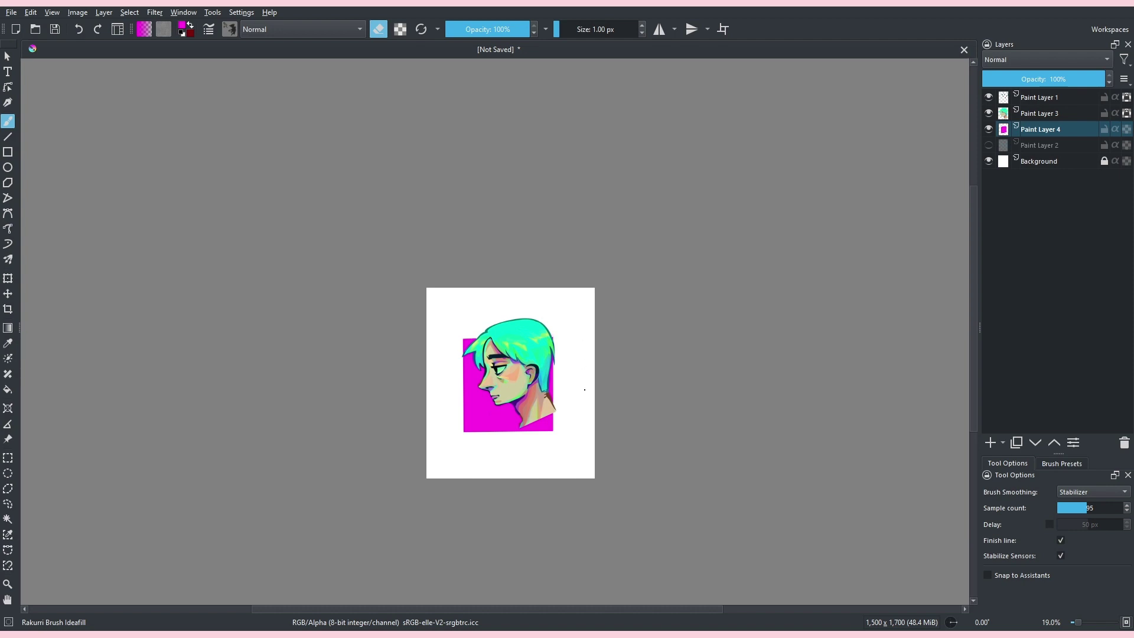
# - Move the magenta square slightly up and to the right behind the head and return to the brush
pyautogui.press('t')
pyautogui.moveTo(574, 404); pyautogui.dragTo(581, 392)
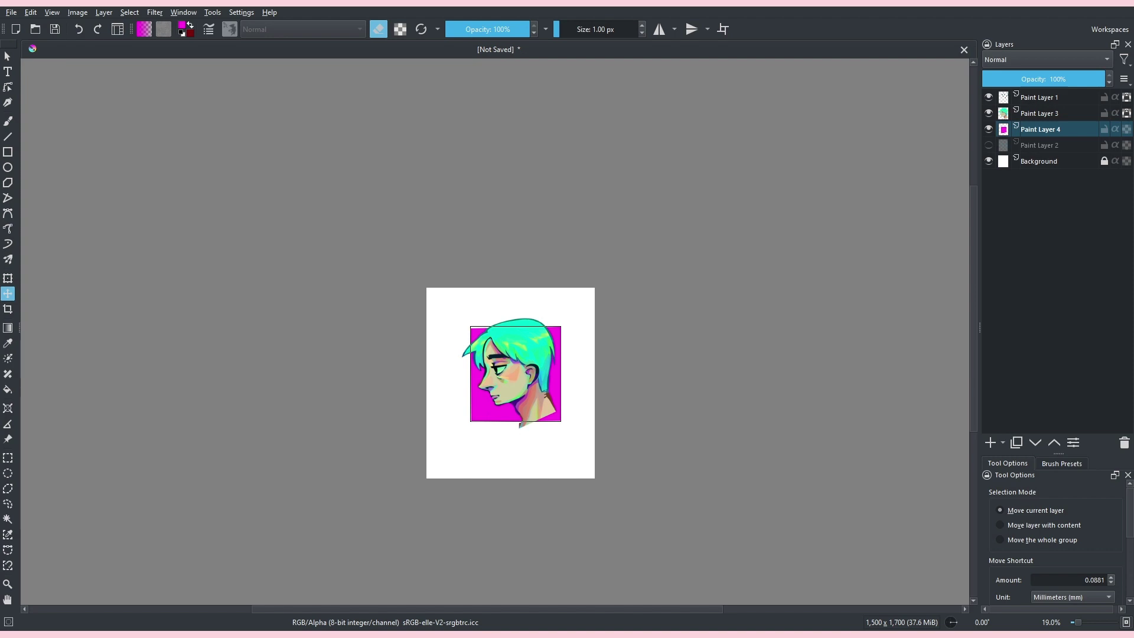
pyautogui.press('b')
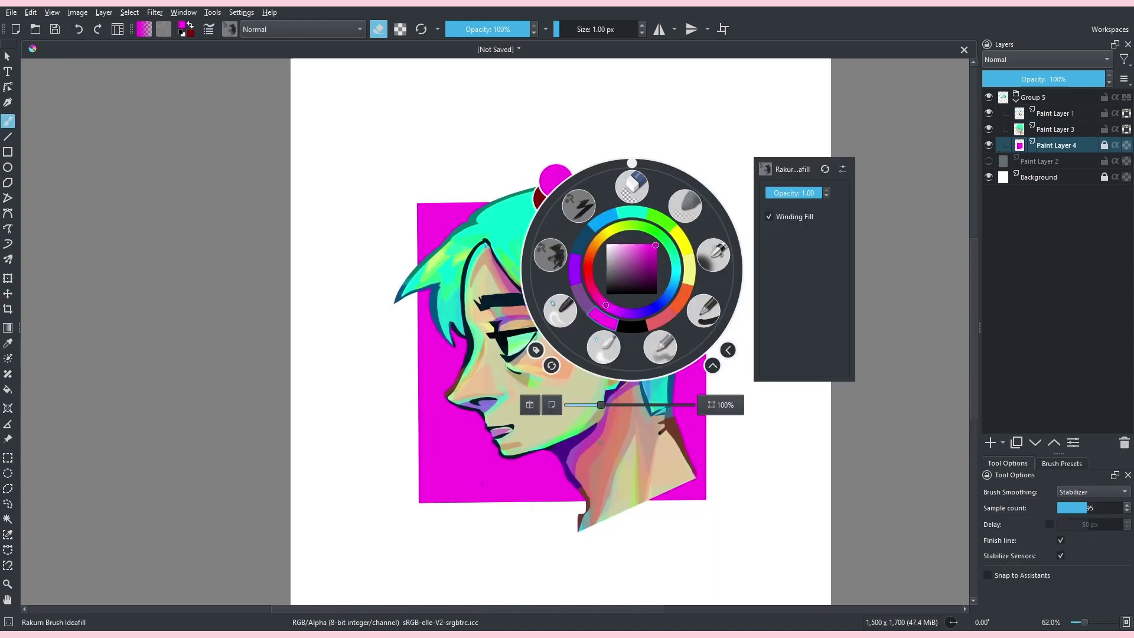
# - Unlock the magenta background layer, Paint Layer 4, and lock its alpha
pyautogui.click(600, 443)
pyautogui.click(1126, 145)
pyautogui.click(1103, 145)
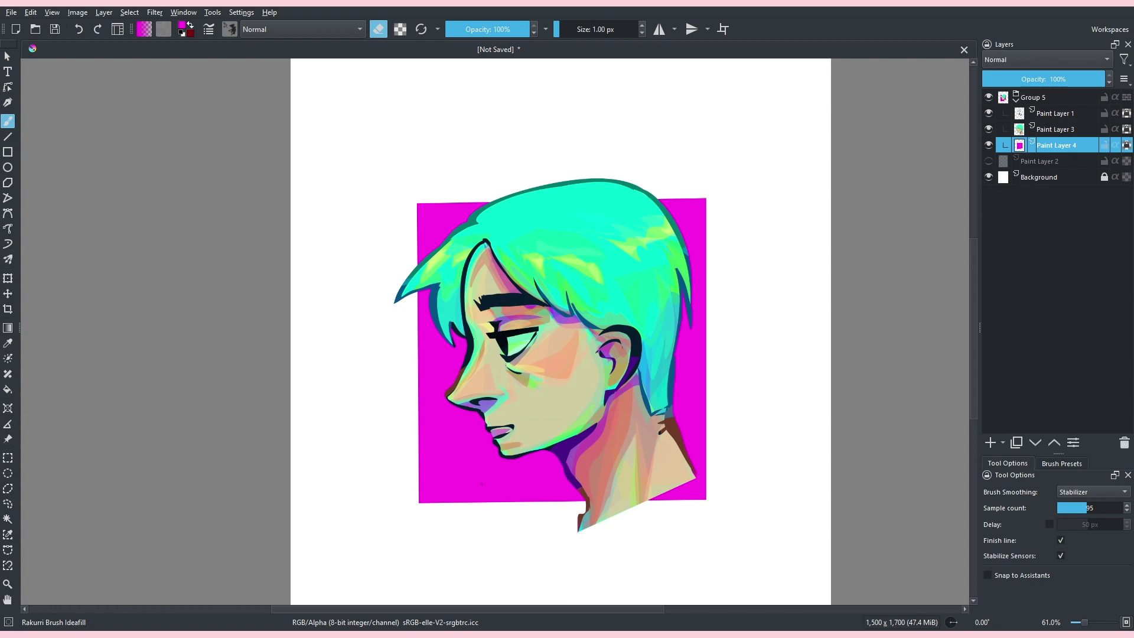
# - Switch the brush out of eraser mode and set its opacity to 36%
pyautogui.rightClick(341, 182)
pyautogui.click(254, 171)
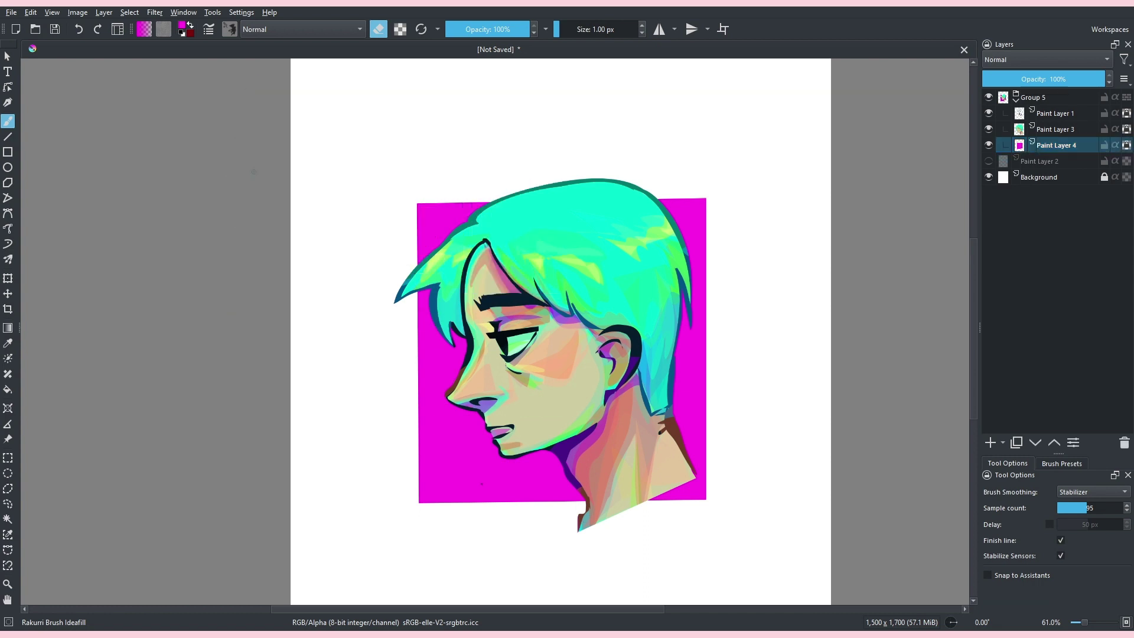
pyautogui.click(379, 29)
pyautogui.click(475, 29)
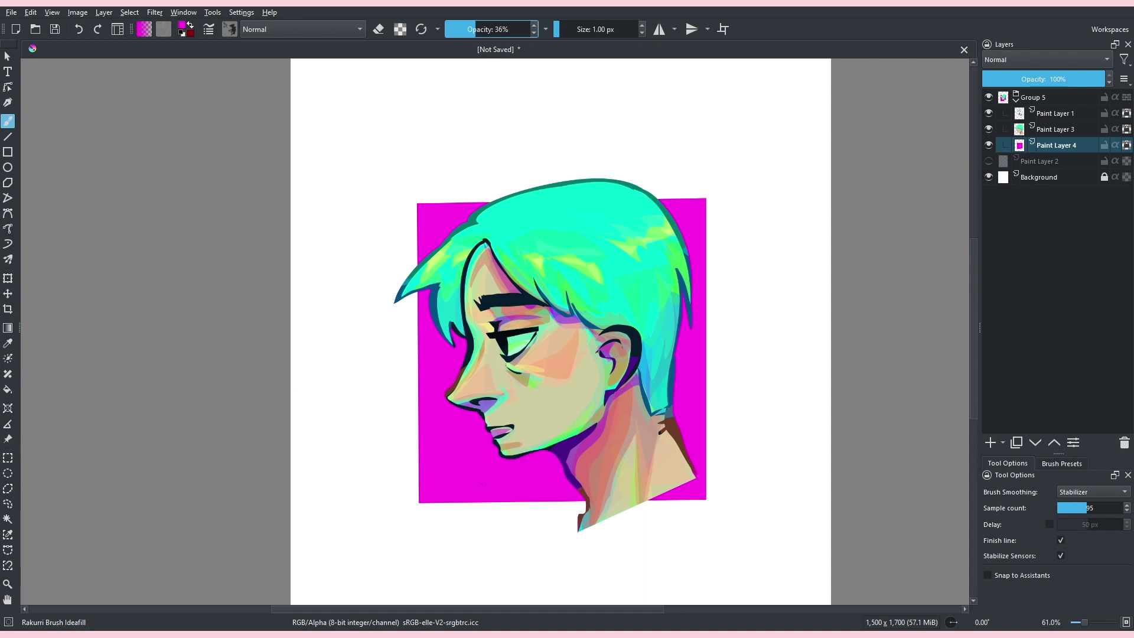
# - Try glazing a translucent orange shape over the magenta square's upper front corner and undo it
pyautogui.click(65, 364)
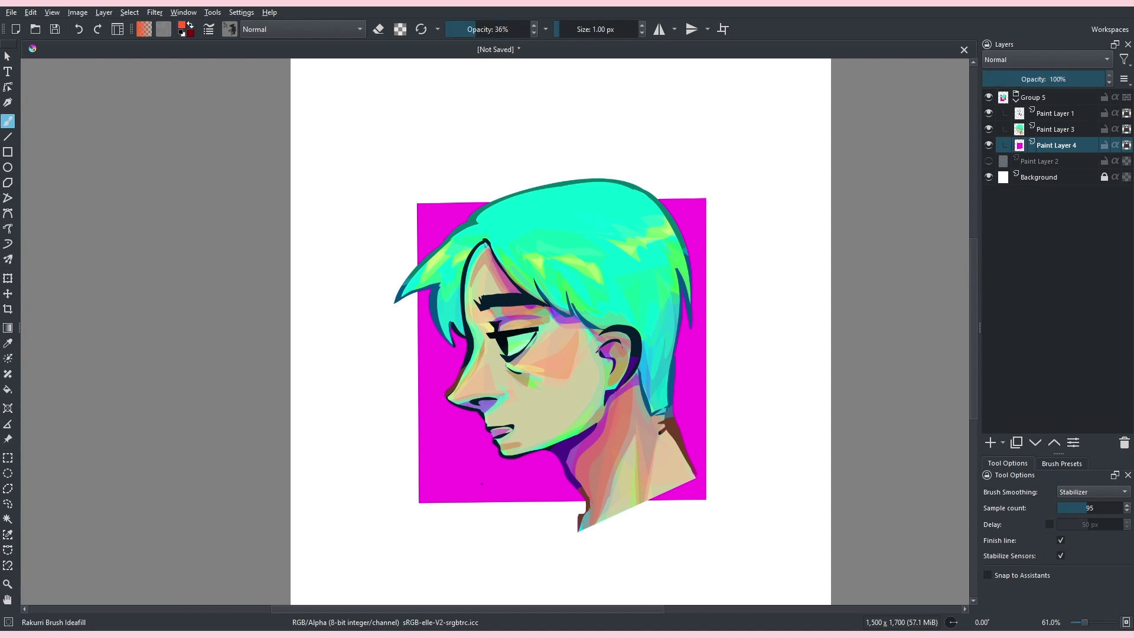
pyautogui.click(64, 364)
pyautogui.moveTo(424, 216); pyautogui.dragTo(464, 212)
pyautogui.hotkey('ctrl', 'z')
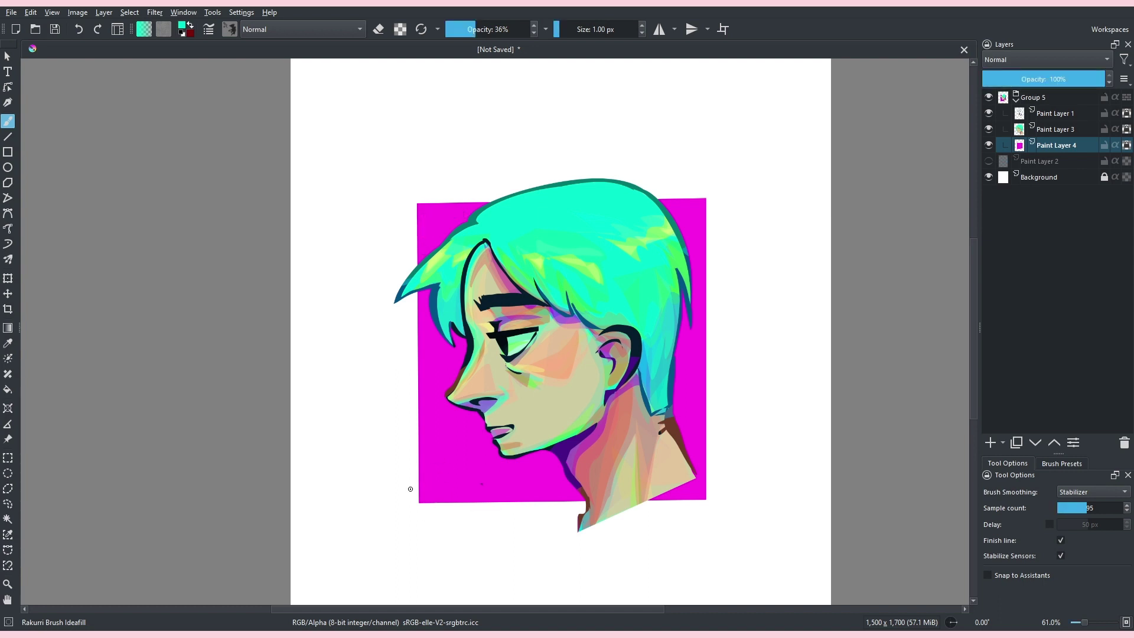
# - Glaze the lower part of the magenta square with a translucent turquoise shape and a second, higher-reaching overlapping shape
pyautogui.moveTo(411, 489)
pyautogui.mouseDown()
pyautogui.moveTo(506, 438)
pyautogui.moveTo(630, 438)
pyautogui.moveTo(751, 400)
pyautogui.moveTo(766, 435)
pyautogui.moveTo(713, 545)
pyautogui.moveTo(582, 597)
pyautogui.moveTo(346, 600)
pyautogui.mouseUp()
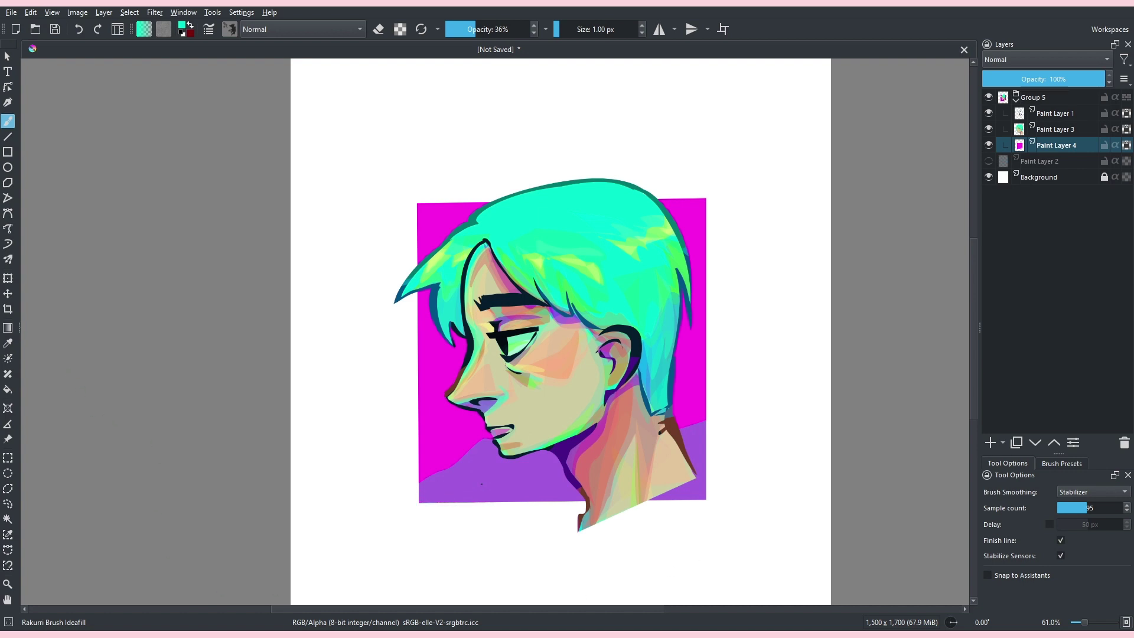
pyautogui.moveTo(359, 476)
pyautogui.mouseDown()
pyautogui.moveTo(448, 423)
pyautogui.moveTo(777, 320)
pyautogui.moveTo(795, 424)
pyautogui.mouseUp()
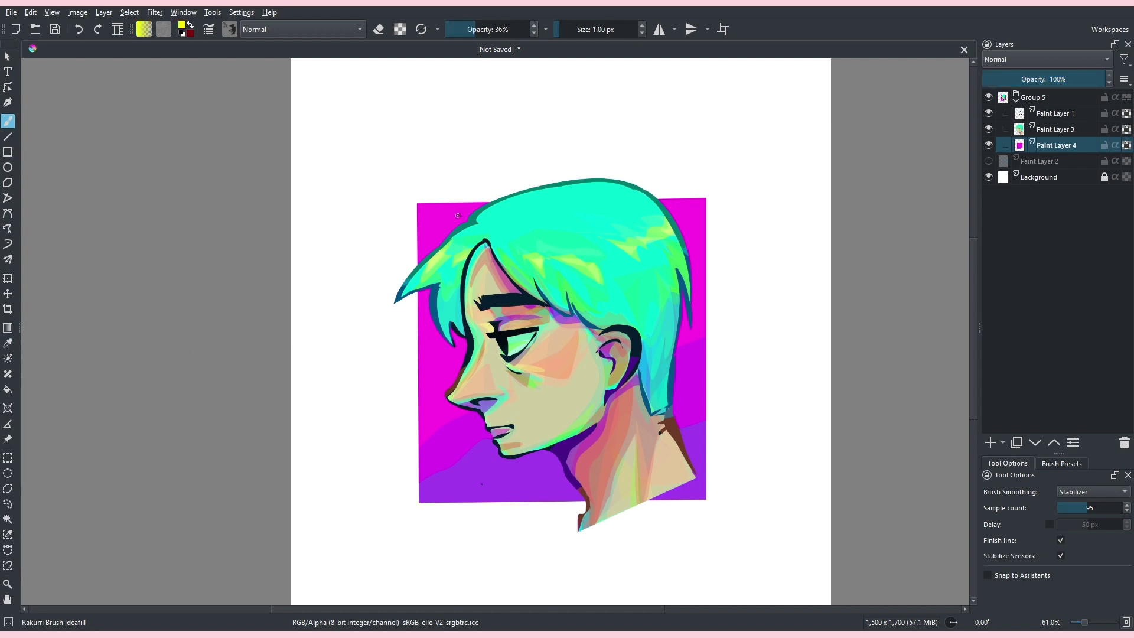
# - Glaze four small translucent yellow triangles around the magenta square's sides and lower front, then cover the square with two translucent magenta passes
pyautogui.moveTo(419, 260)
pyautogui.mouseDown()
pyautogui.moveTo(422, 214)
pyautogui.moveTo(446, 228)
pyautogui.mouseUp()
pyautogui.moveTo(426, 408)
pyautogui.mouseDown()
pyautogui.moveTo(460, 357)
pyautogui.moveTo(423, 358)
pyautogui.mouseUp()
pyautogui.moveTo(454, 470)
pyautogui.mouseDown()
pyautogui.moveTo(453, 427)
pyautogui.moveTo(512, 472)
pyautogui.mouseUp()
pyautogui.moveTo(695, 397); pyautogui.dragTo(706, 441)
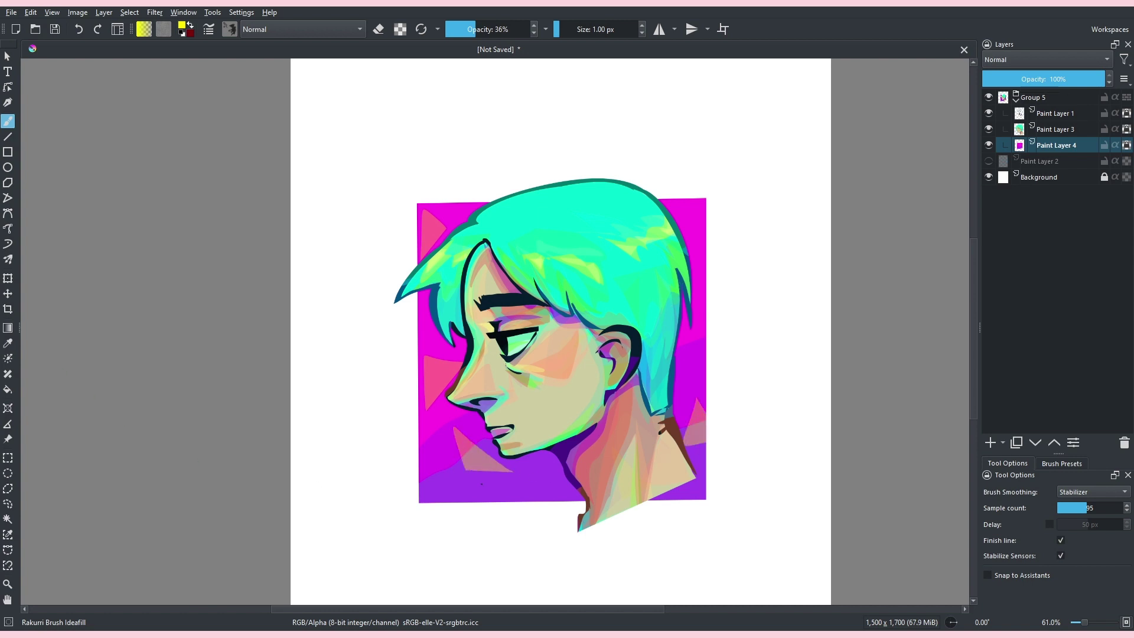
pyautogui.moveTo(529, 124); pyautogui.dragTo(827, 419)
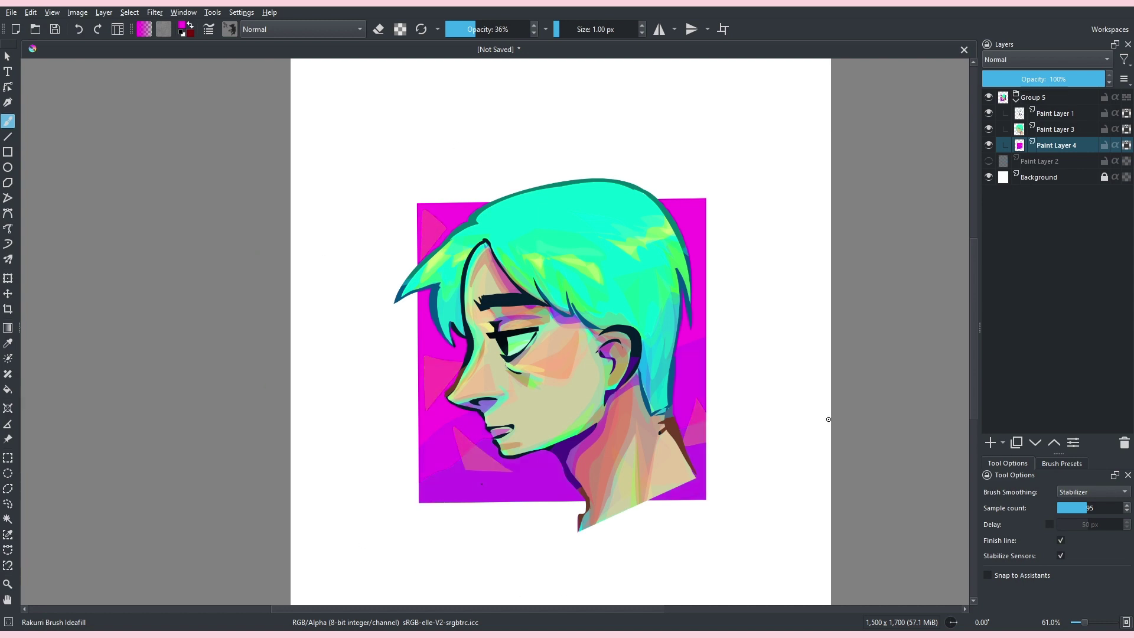
pyautogui.moveTo(590, 117)
pyautogui.mouseDown()
pyautogui.moveTo(668, 549)
pyautogui.moveTo(857, 77)
pyautogui.mouseUp()
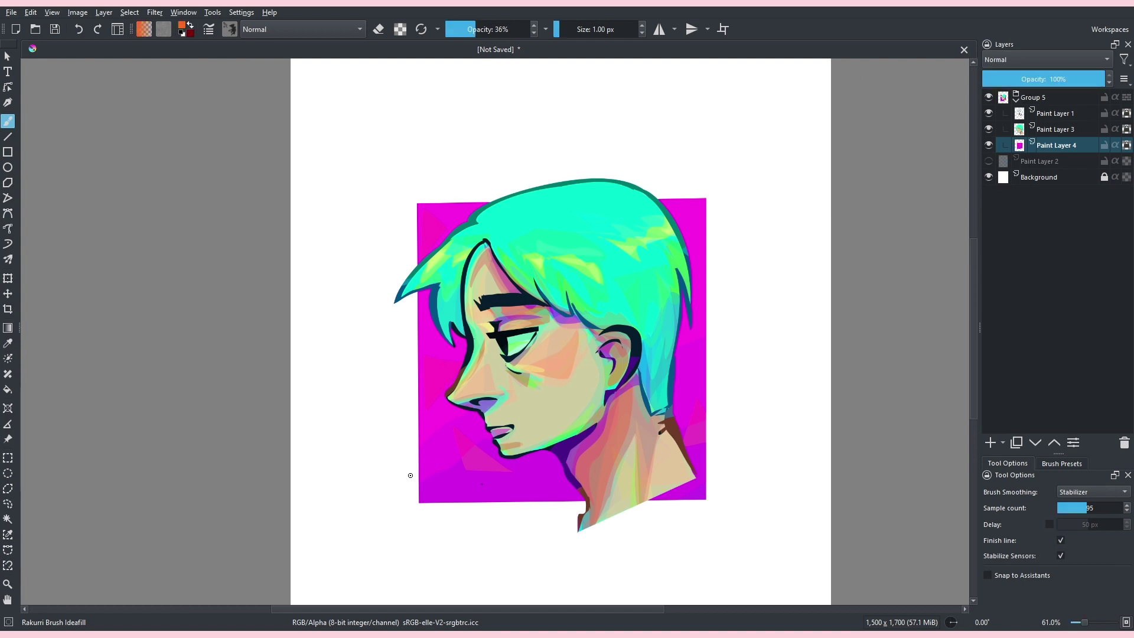
# - Try glazing a translucent orange triangle over the magenta square's lower front area below the chin and undo it
pyautogui.moveTo(440, 478); pyautogui.dragTo(481, 474)
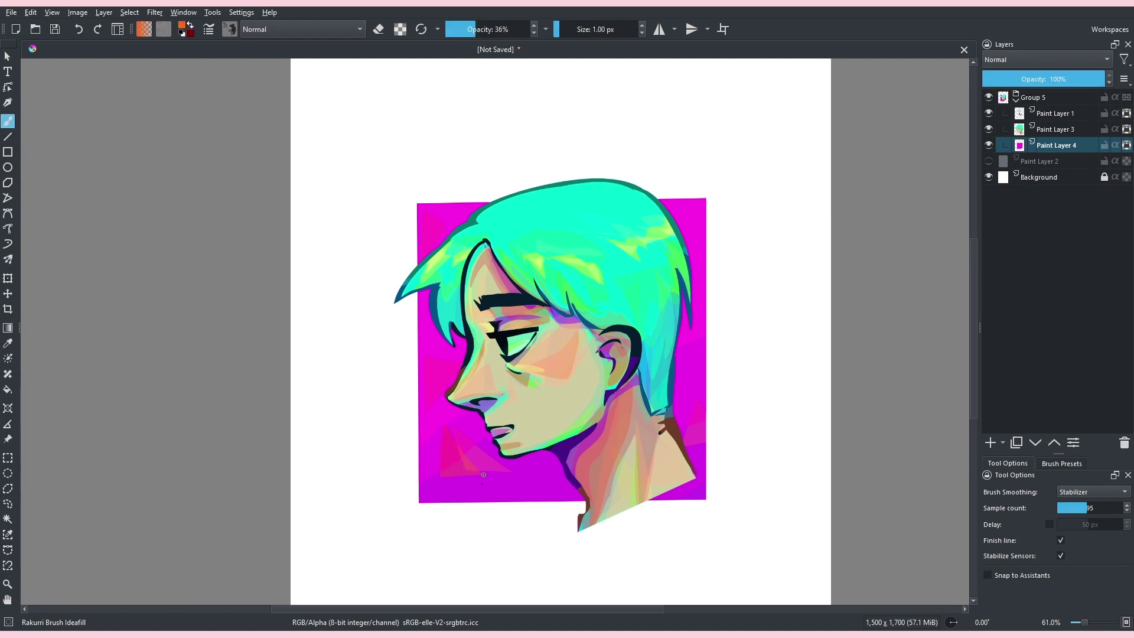
pyautogui.click(7, 439)
pyautogui.hotkey('ctrl', 'z')
pyautogui.press('b')
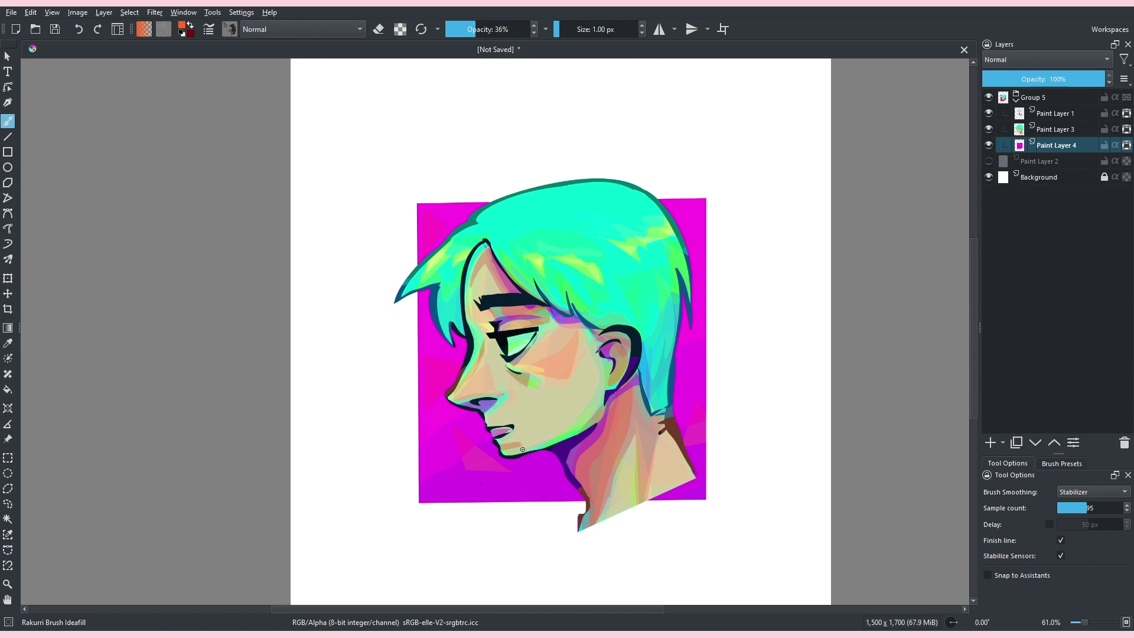
# - Glaze translucent orange shapes over the magenta square below the chin, behind the head and neck, at the upper front corner and beside the nose
pyautogui.moveTo(440, 478); pyautogui.dragTo(532, 468)
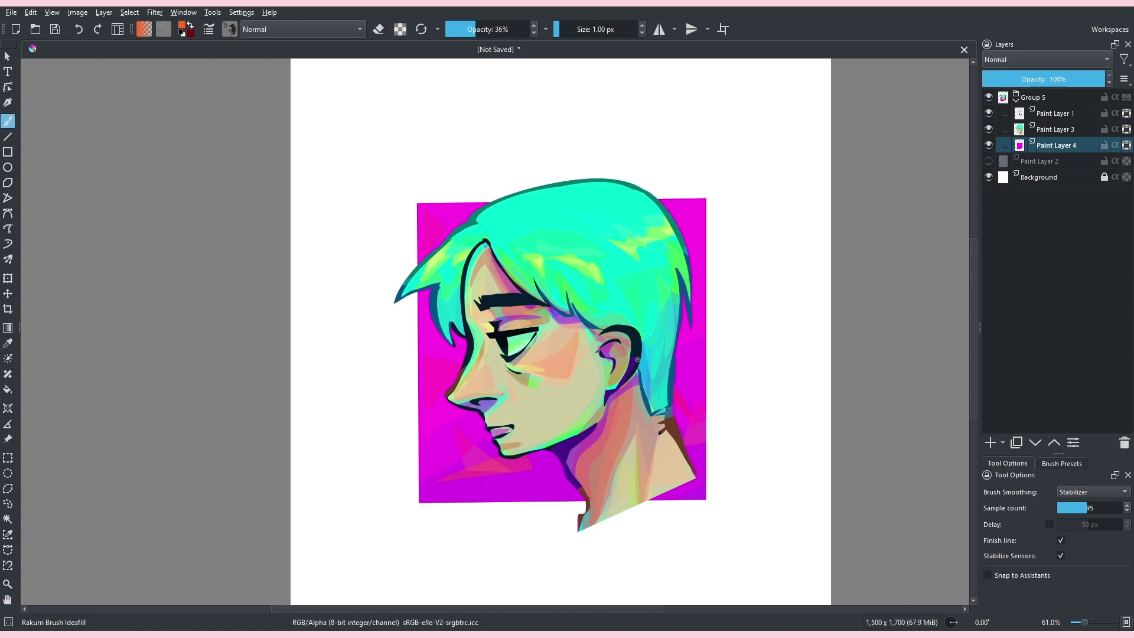
pyautogui.moveTo(637, 359); pyautogui.dragTo(728, 339)
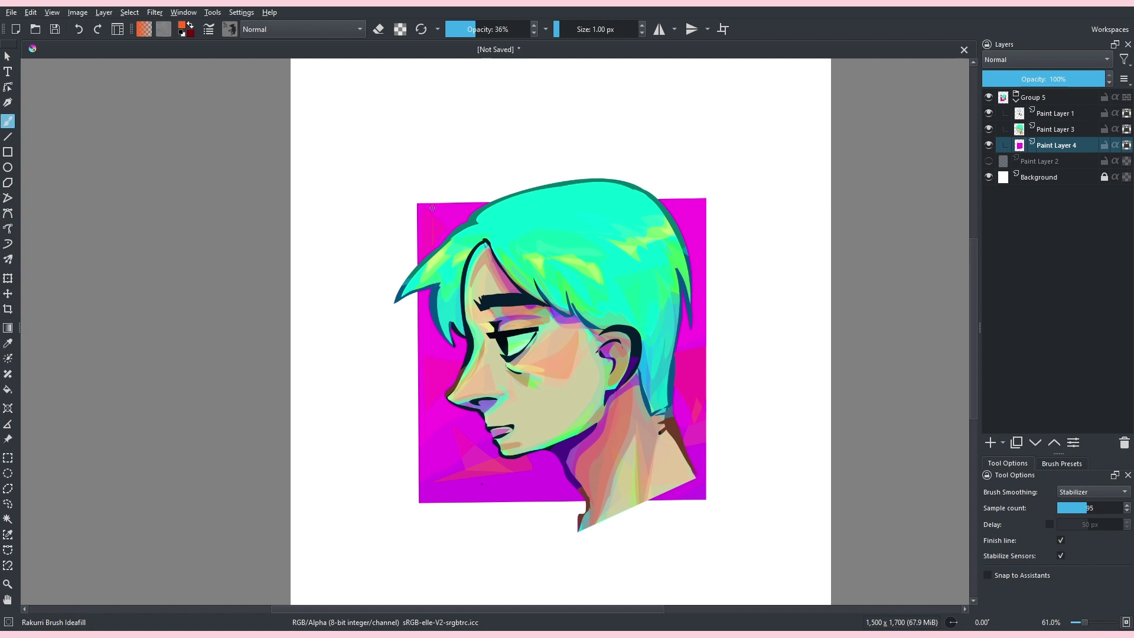
pyautogui.moveTo(433, 207); pyautogui.dragTo(493, 243)
pyautogui.moveTo(414, 398); pyautogui.dragTo(464, 362)
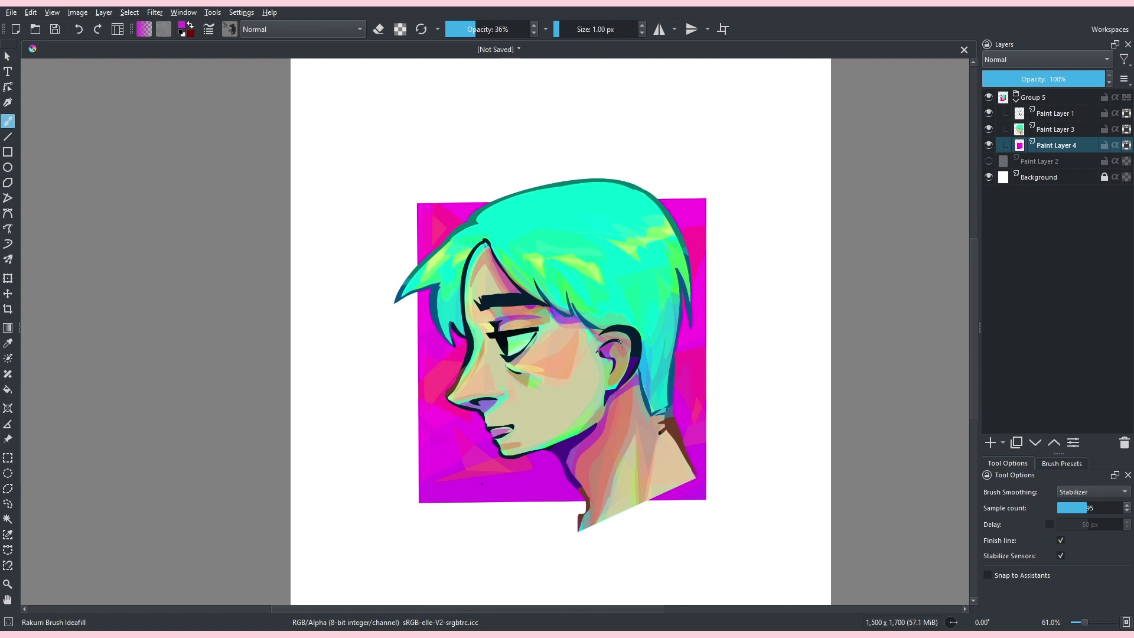
pyautogui.moveTo(619, 342); pyautogui.dragTo(588, 297)
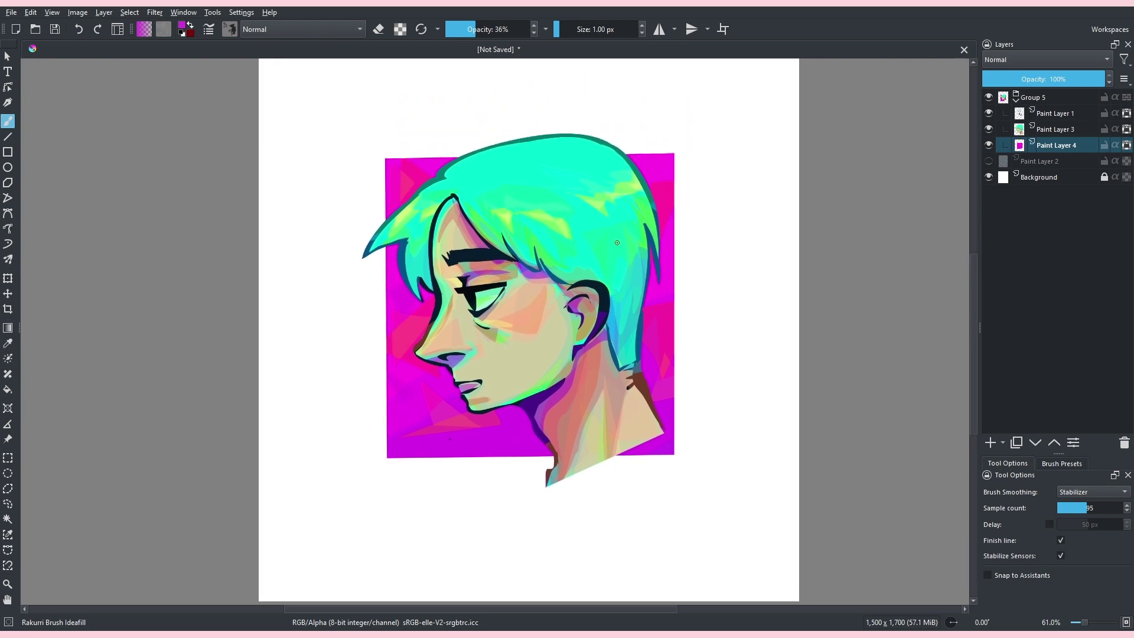